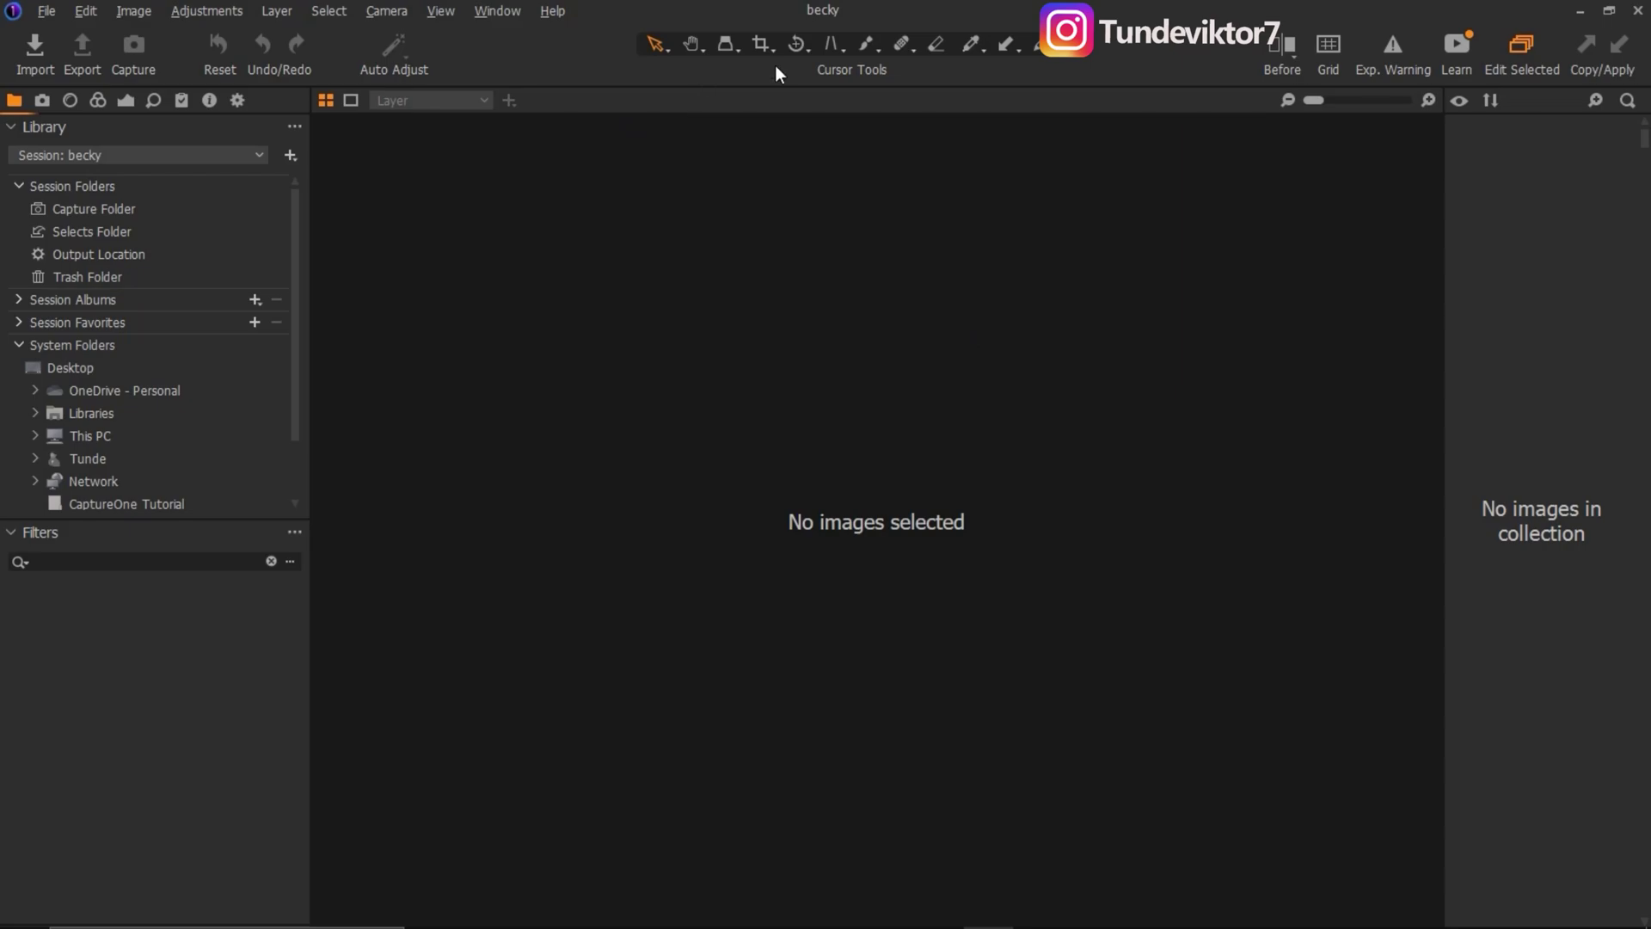
Show the exposure adjustment tools and narrow the image browser to enlarge the viewer
{"action": "left_click", "coordinate": [125, 99]}
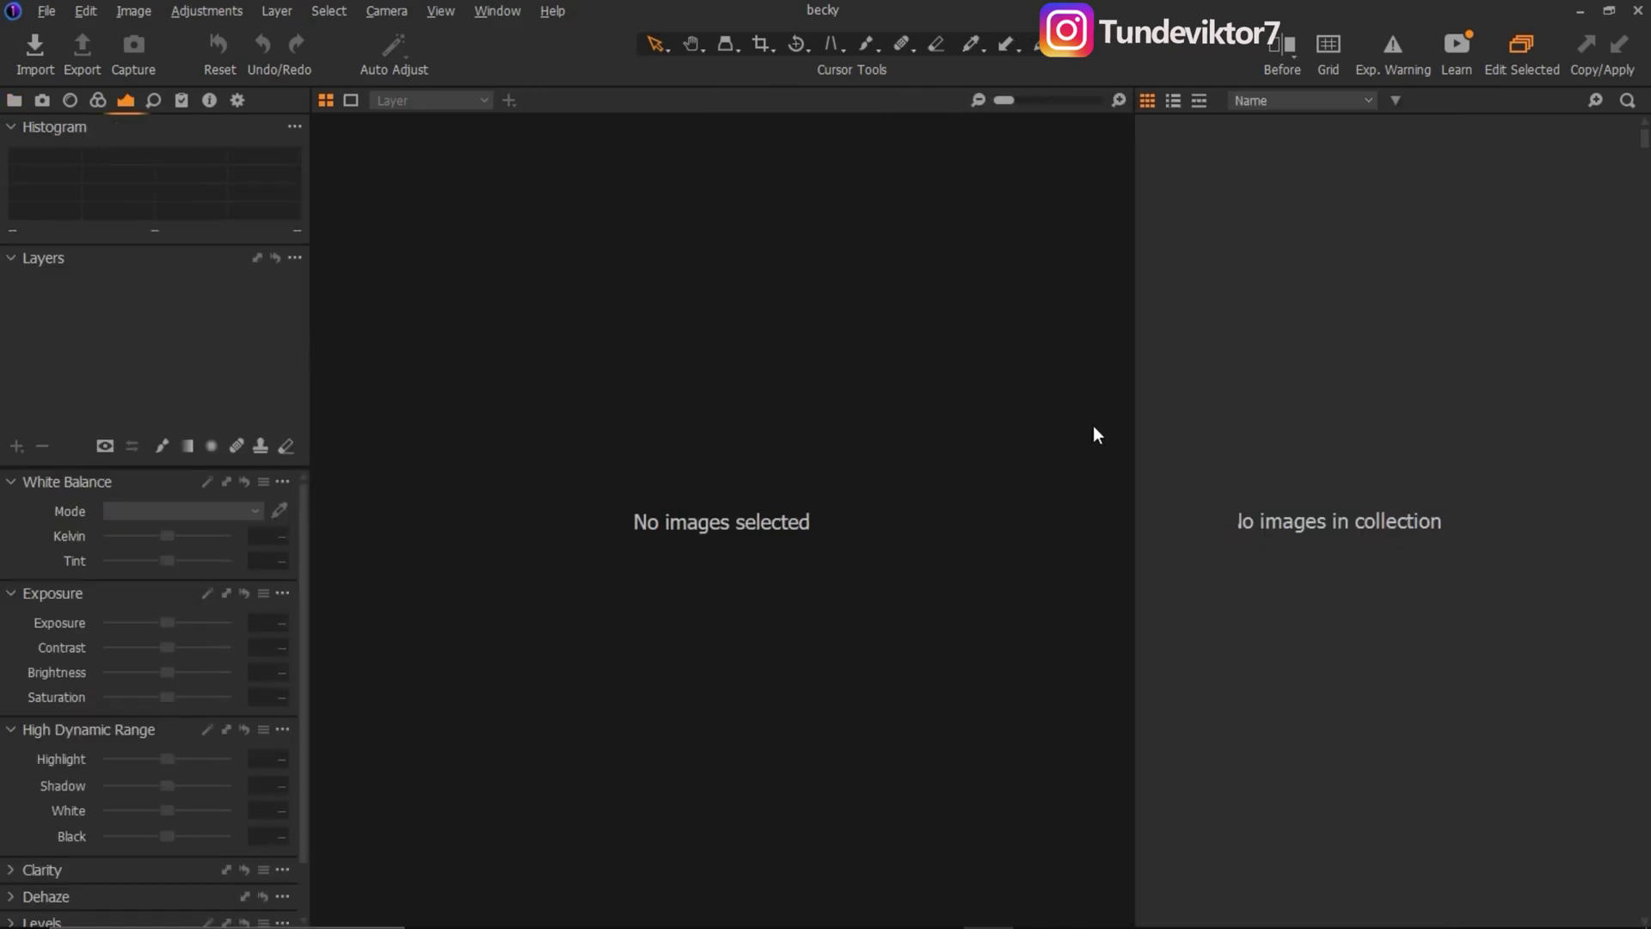
{"action": "left_click_drag", "start_coordinate": [1134, 436], "coordinate": [1561, 430]}
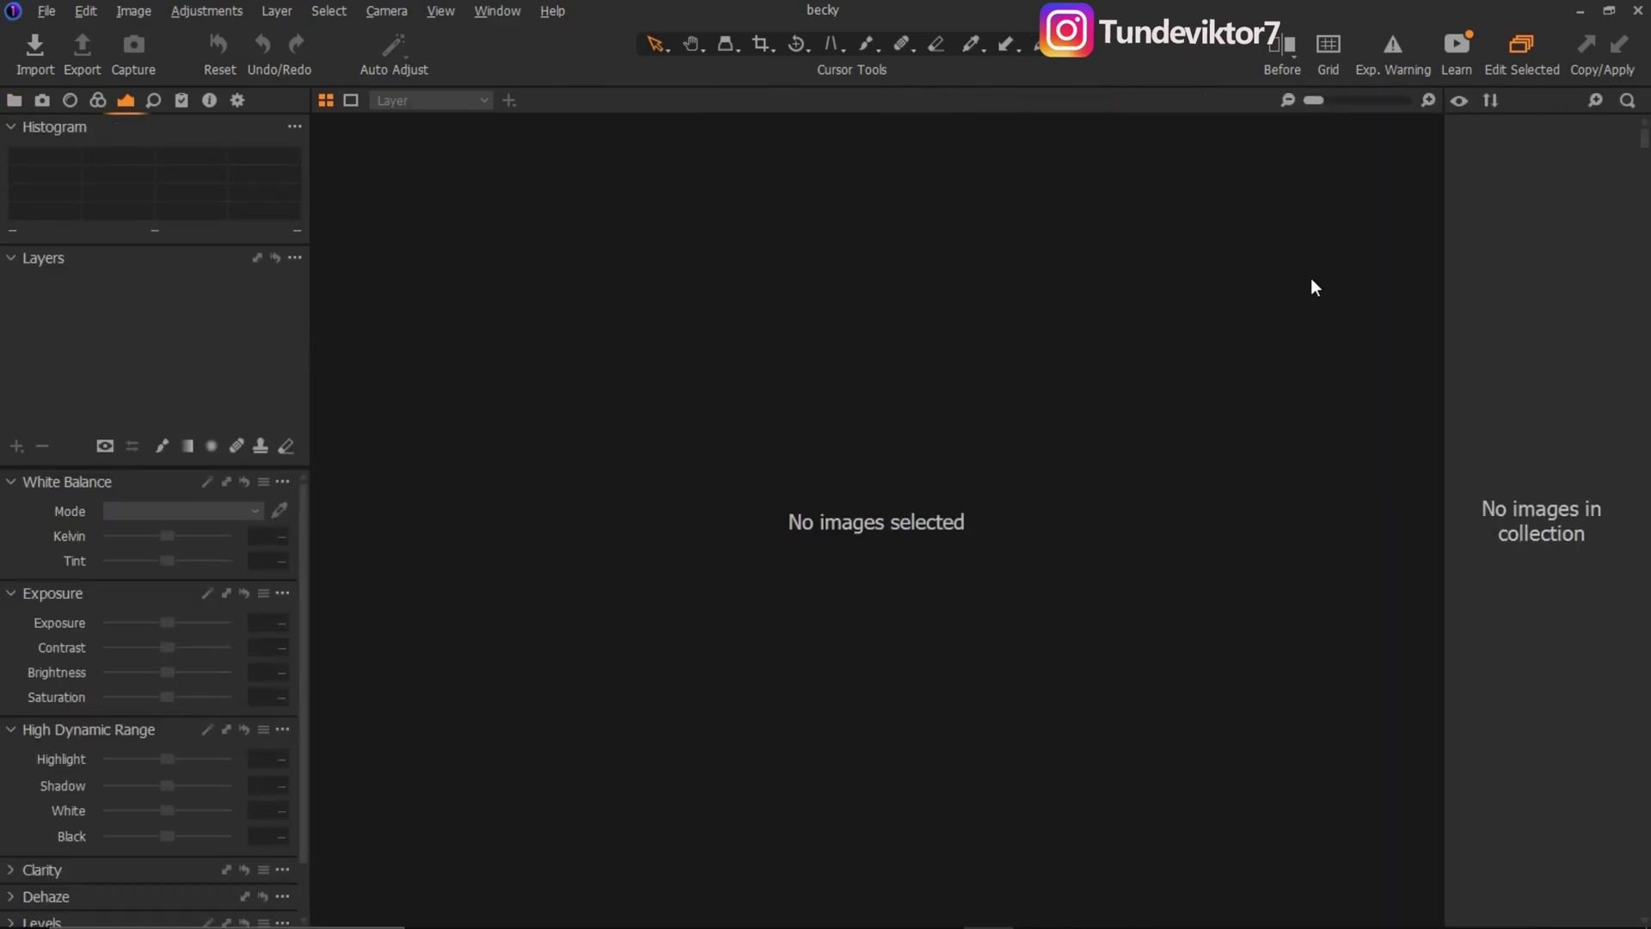
{"action": "left_click", "coordinate": [498, 10]}
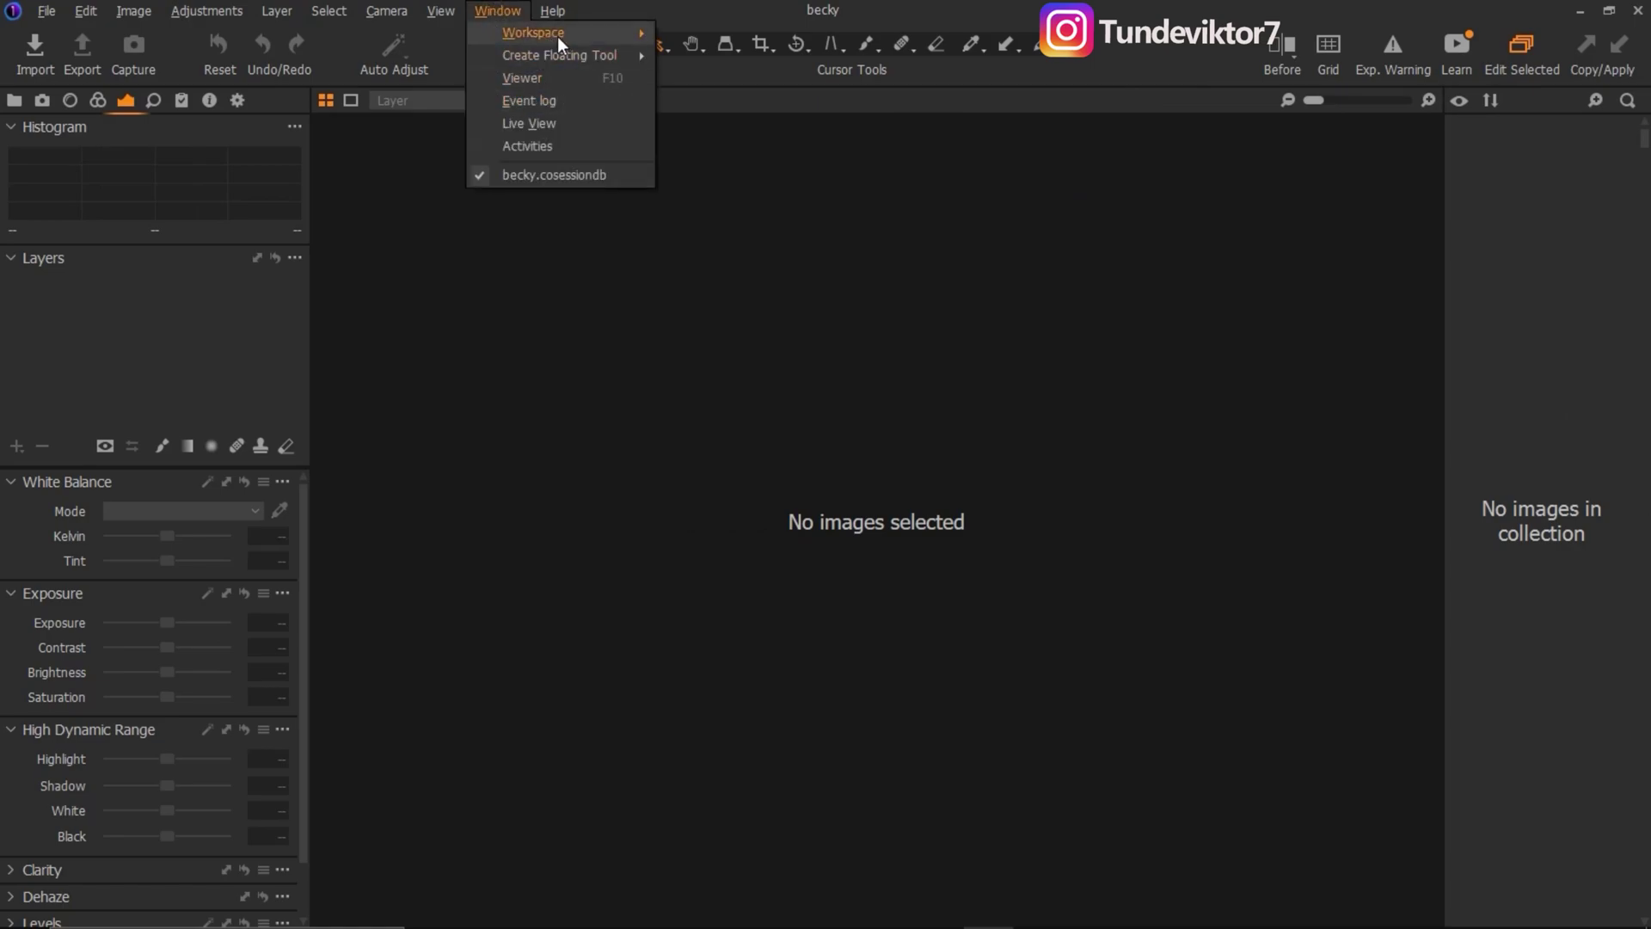
{"action": "mouse_move", "coordinate": [557, 36]}
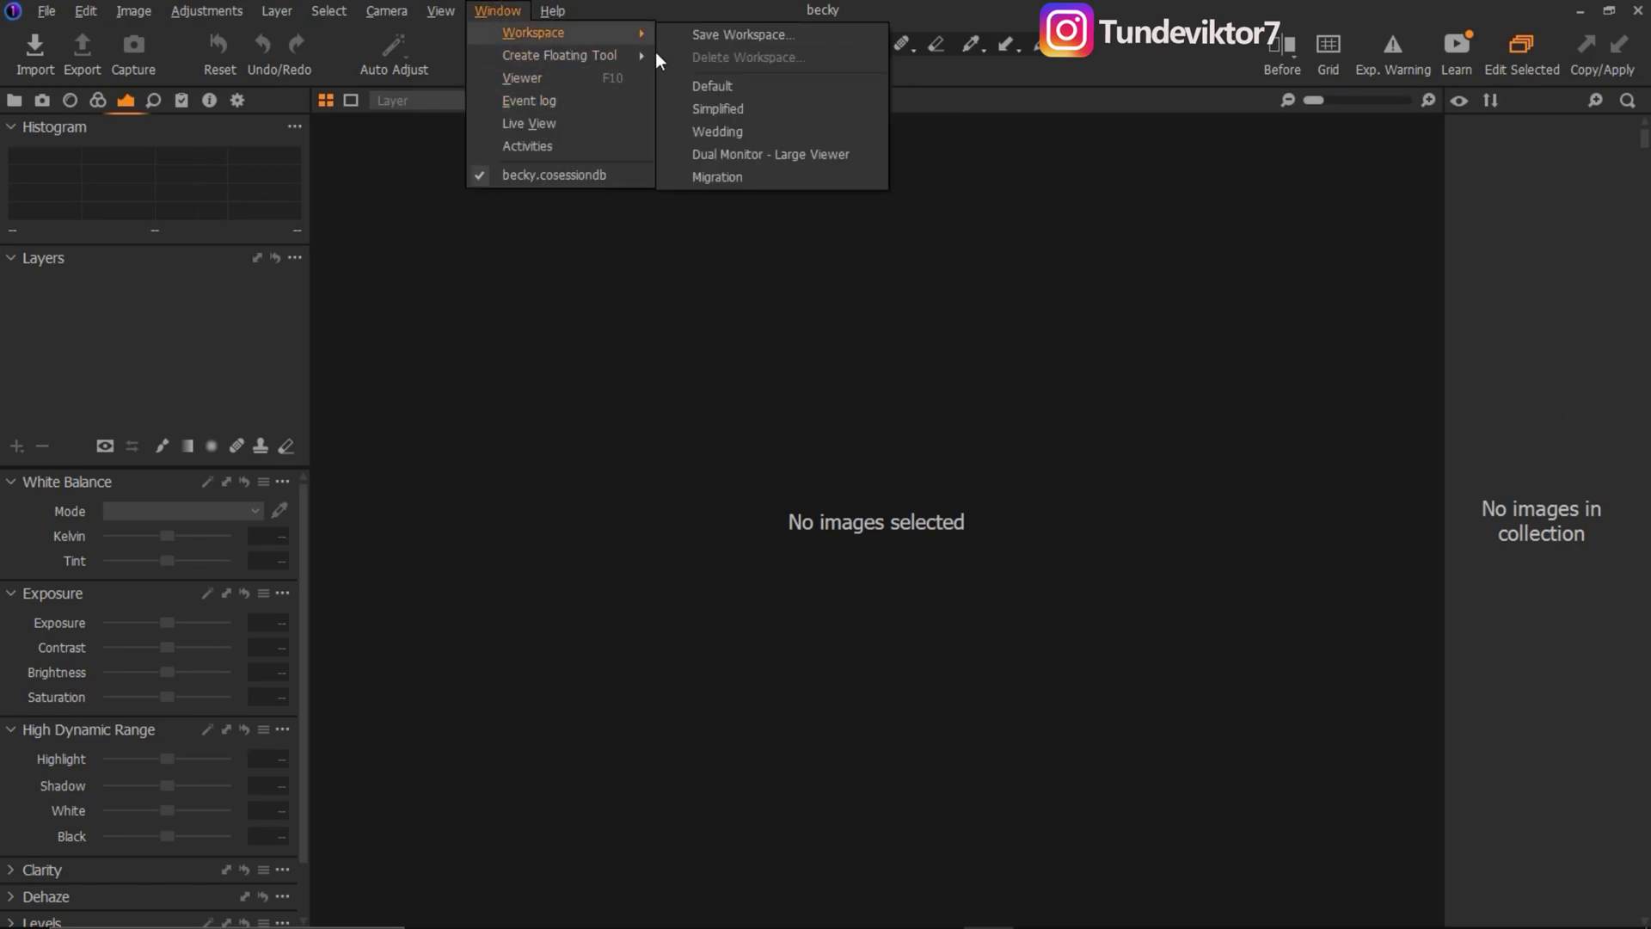
{"action": "left_click", "coordinate": [1445, 495]}
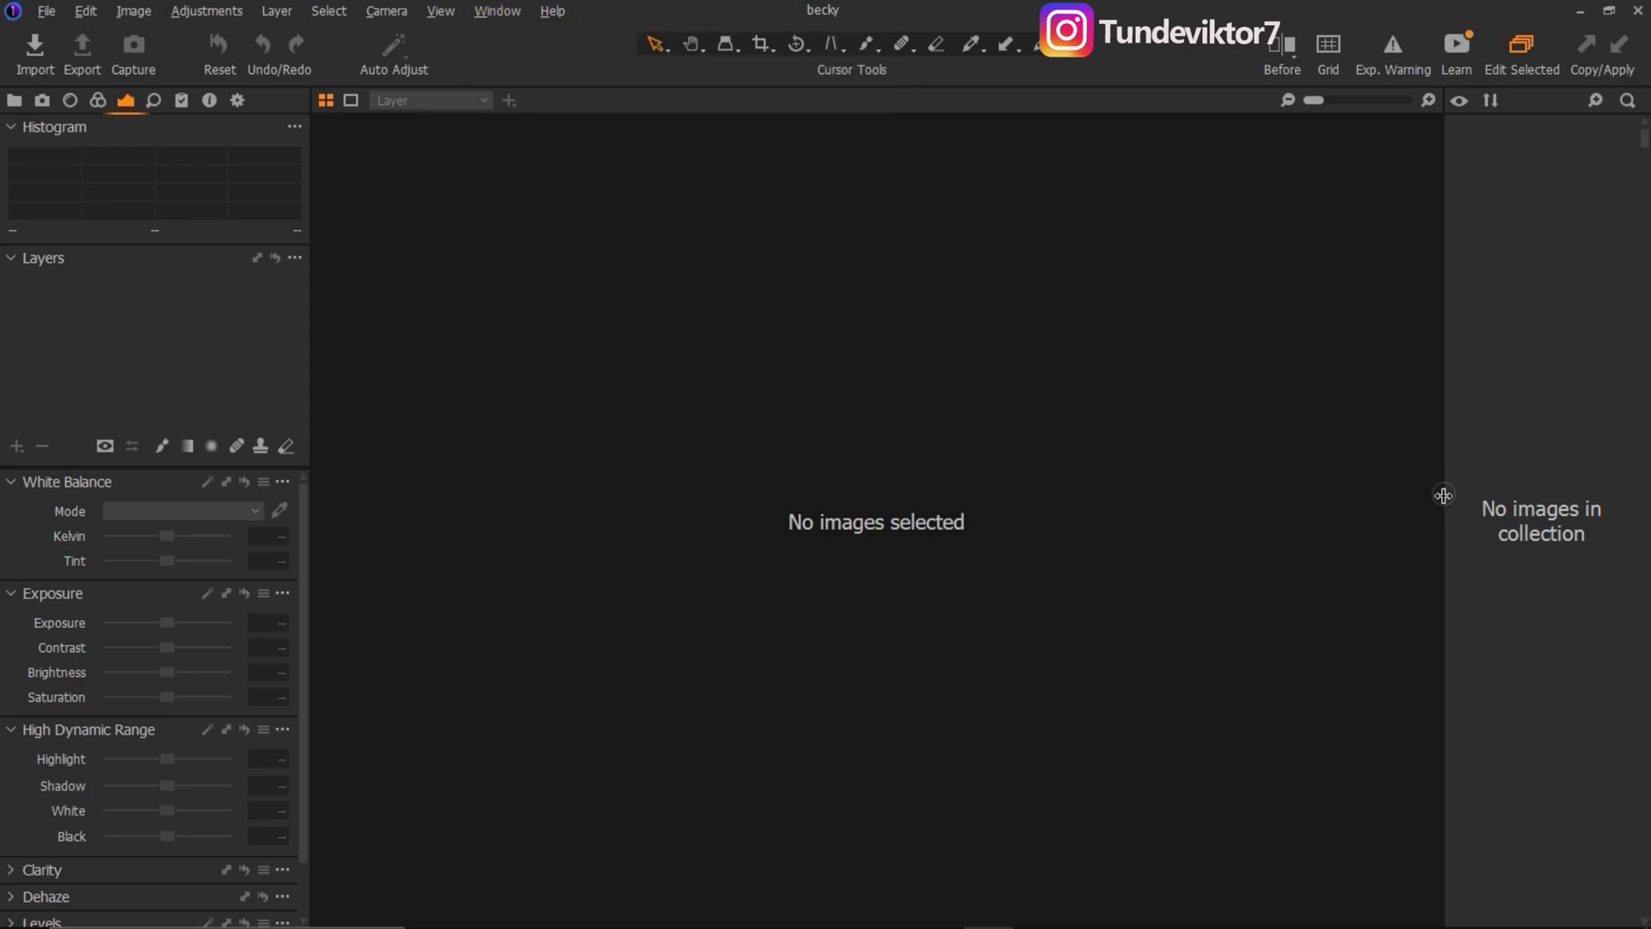
{"action": "left_click_drag", "start_coordinate": [1445, 451], "coordinate": [1516, 465]}
{"action": "left_click_drag", "start_coordinate": [311, 479], "coordinate": [278, 442]}
Start a new session and name it Capture
{"action": "left_click", "coordinate": [45, 12]}
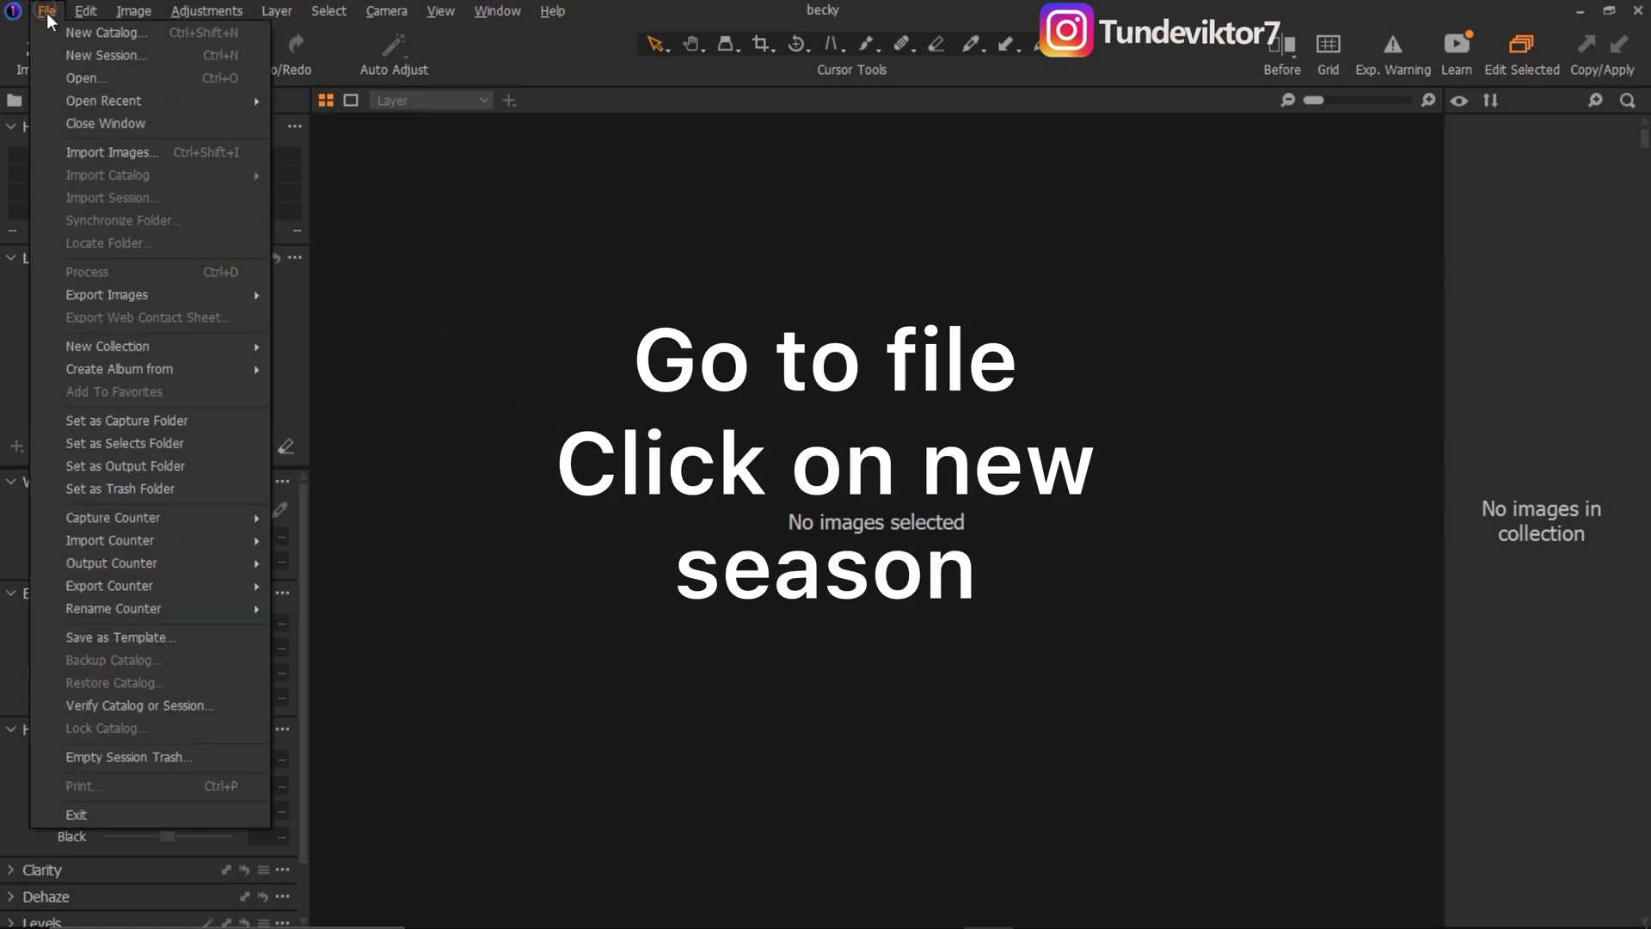
{"action": "left_click", "coordinate": [168, 55]}
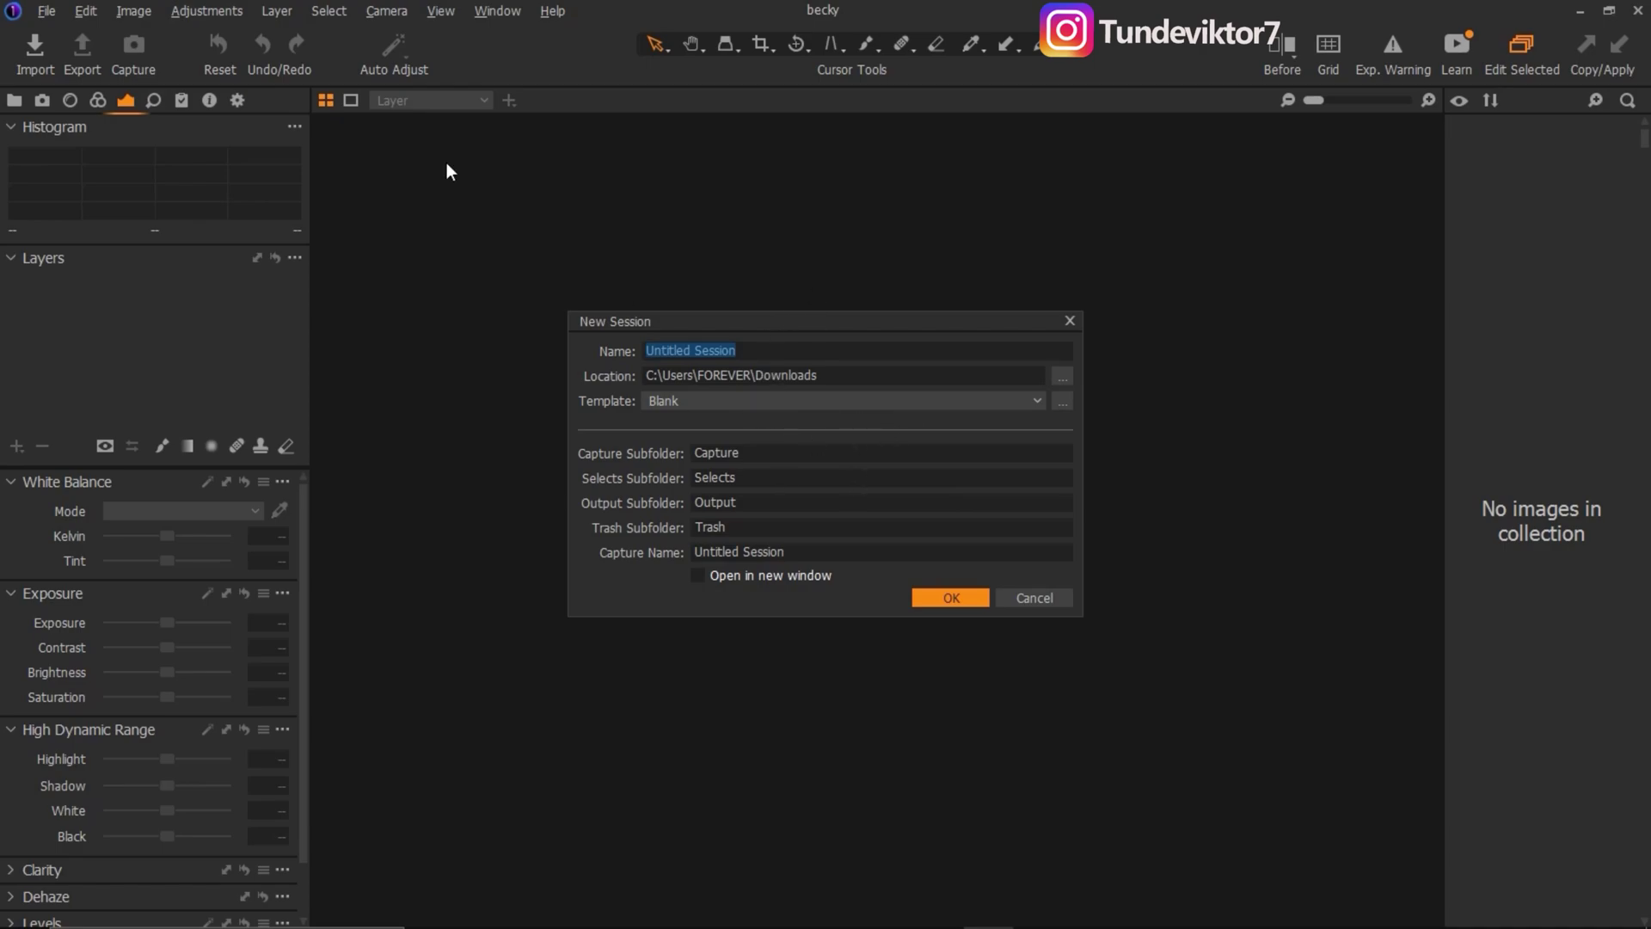
{"action": "left_click", "coordinate": [737, 348]}
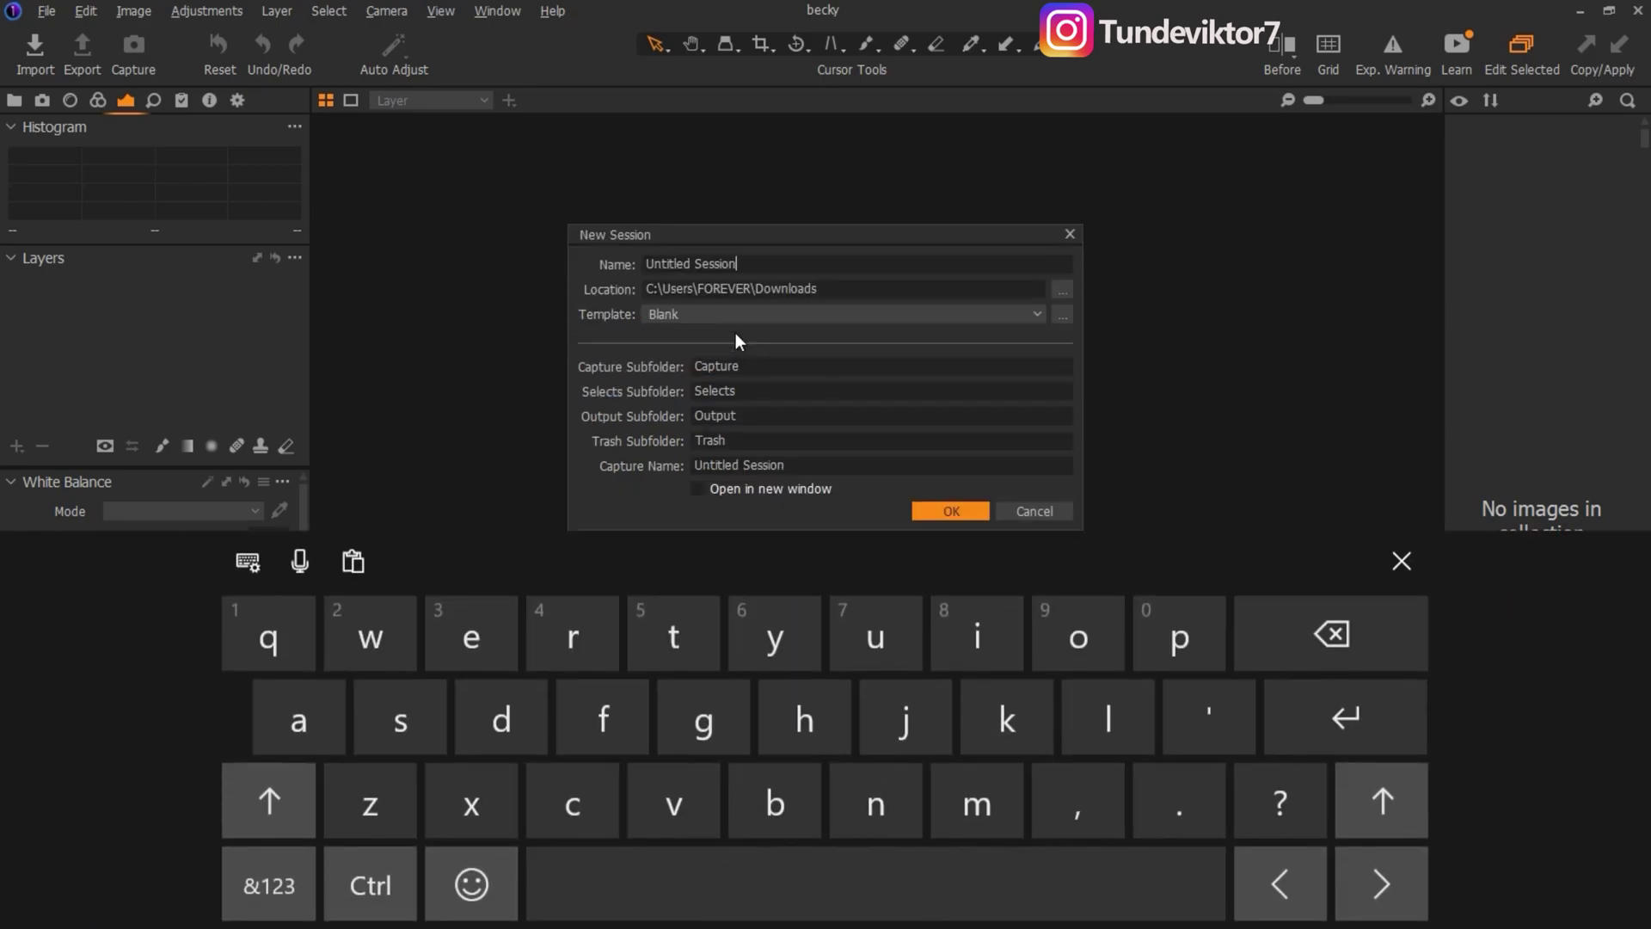
{"action": "key", "text": "BackSpace"}
{"action": "key", "text": "BackSpace"}
{"action": "key", "text": "BackSpace"}
{"action": "key", "text": "BackSpace"}
{"action": "key", "text": "BackSpace"}
{"action": "key", "text": "BackSpace"}
{"action": "key", "text": "BackSpace"}
{"action": "key", "text": "BackSpace"}
{"action": "key", "text": "BackSpace"}
{"action": "key", "text": "BackSpace"}
{"action": "key", "text": "BackSpace"}
{"action": "key", "text": "BackSpace"}
{"action": "key", "text": "BackSpace"}
{"action": "key", "text": "BackSpace"}
{"action": "key", "text": "BackSpace"}
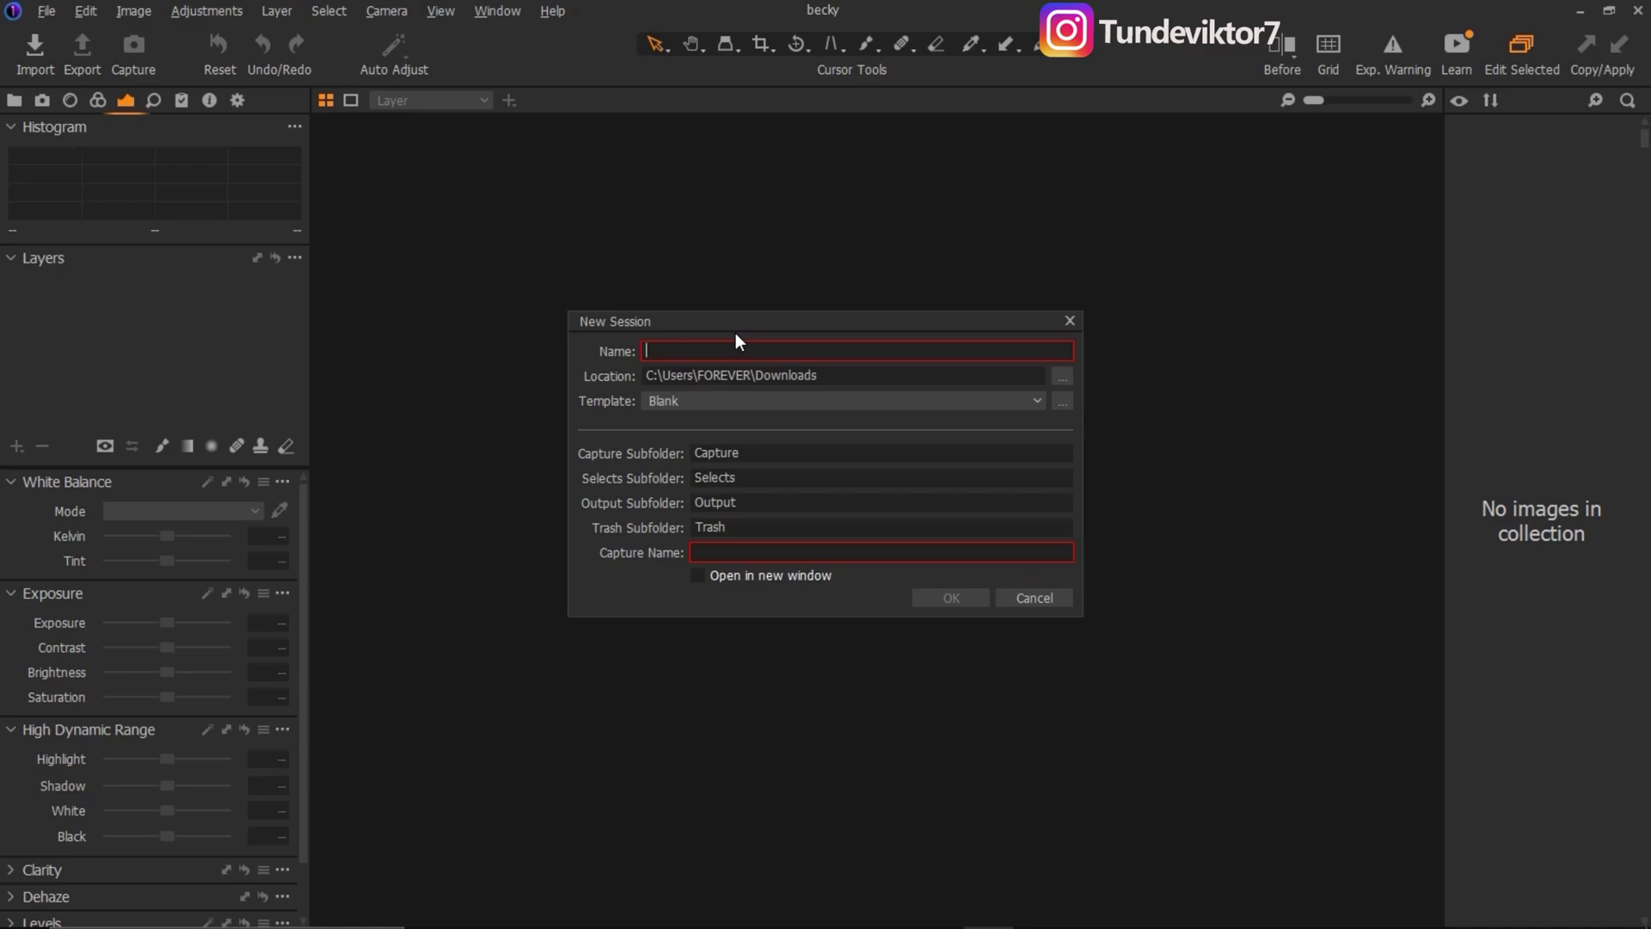
{"action": "type", "text": "Capture"}
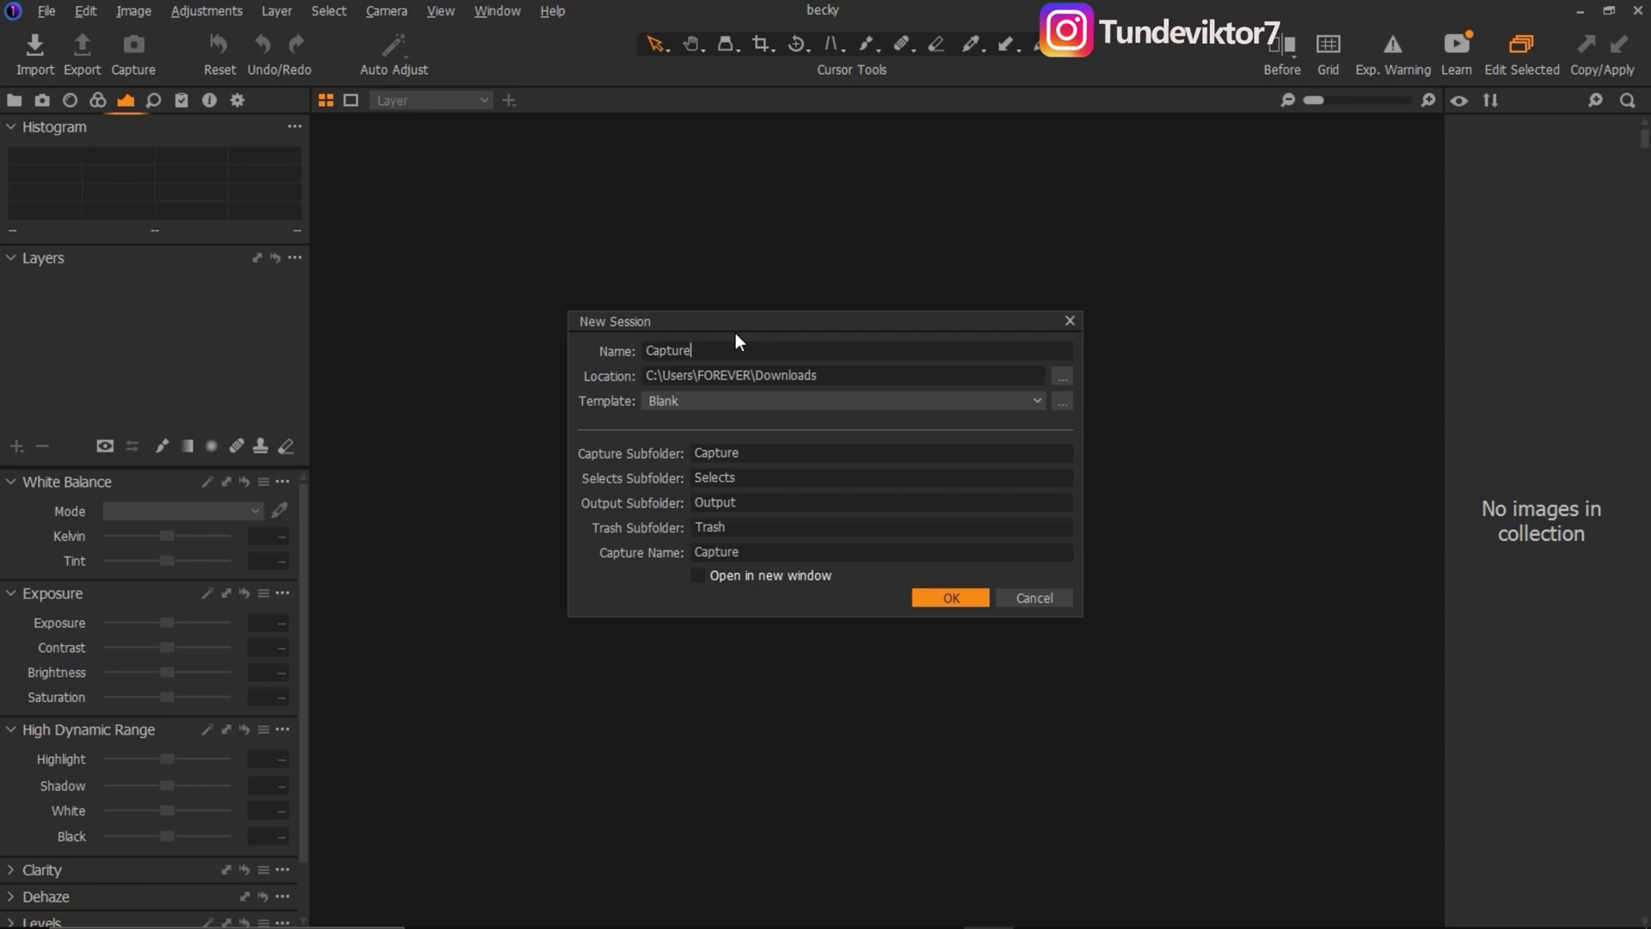
Create the session in a new Desktop folder named Teelens, keeping the Blank template
{"action": "left_click", "coordinate": [613, 370]}
{"action": "left_click", "coordinate": [614, 375]}
{"action": "left_click", "coordinate": [1062, 379]}
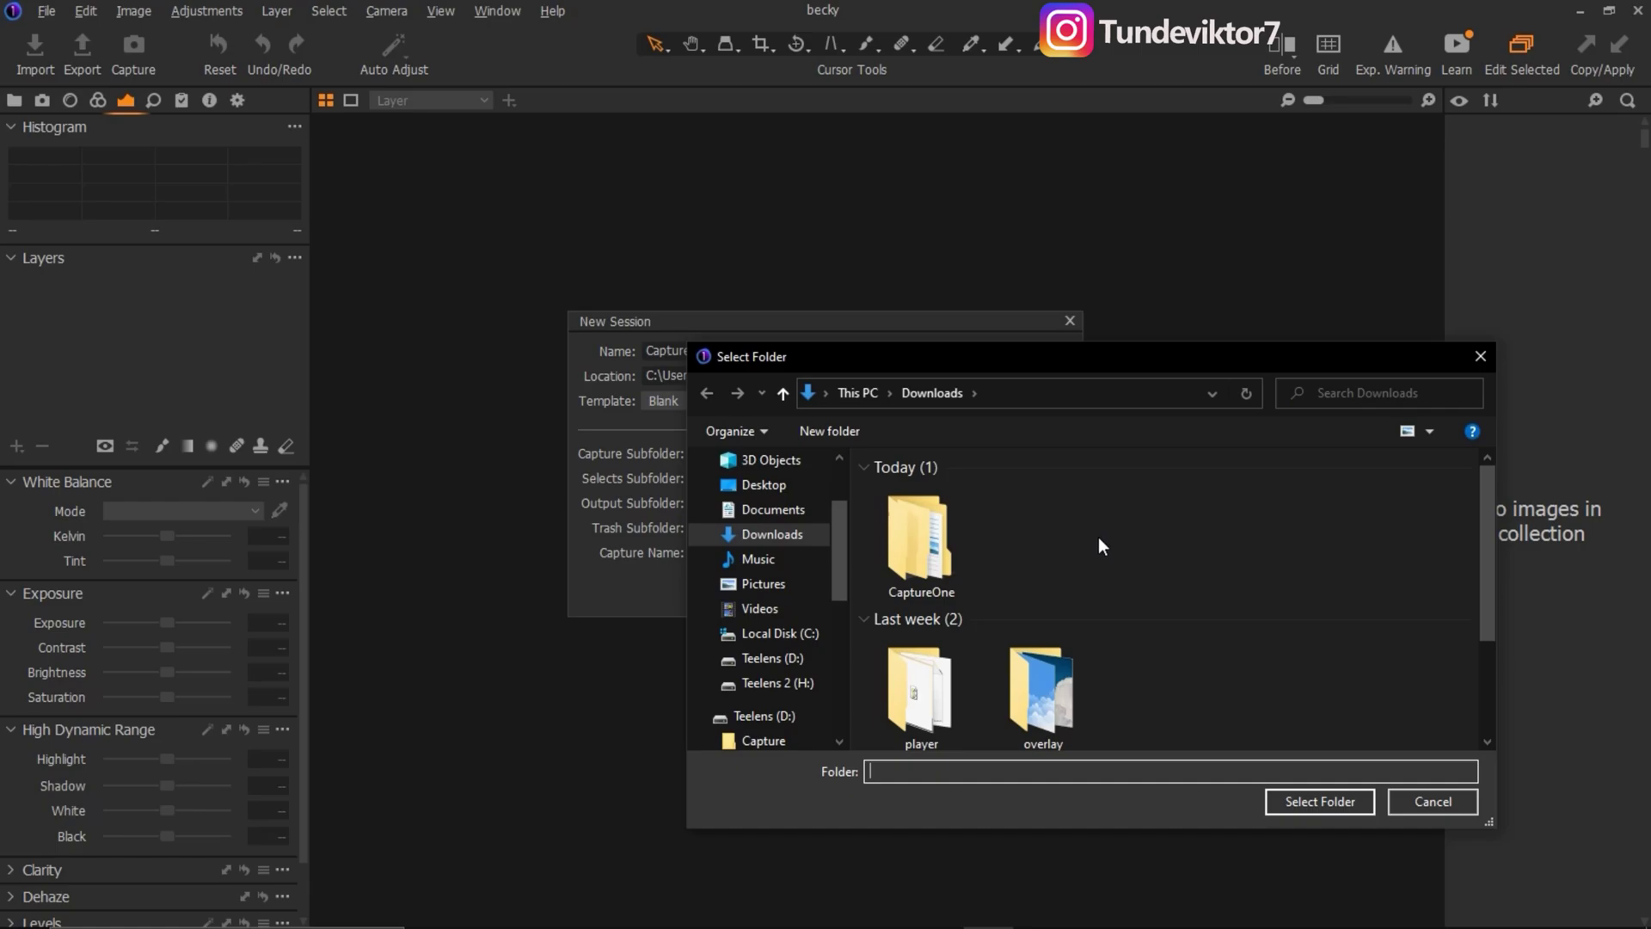
{"action": "left_click_drag", "start_coordinate": [1015, 356], "coordinate": [1026, 172]}
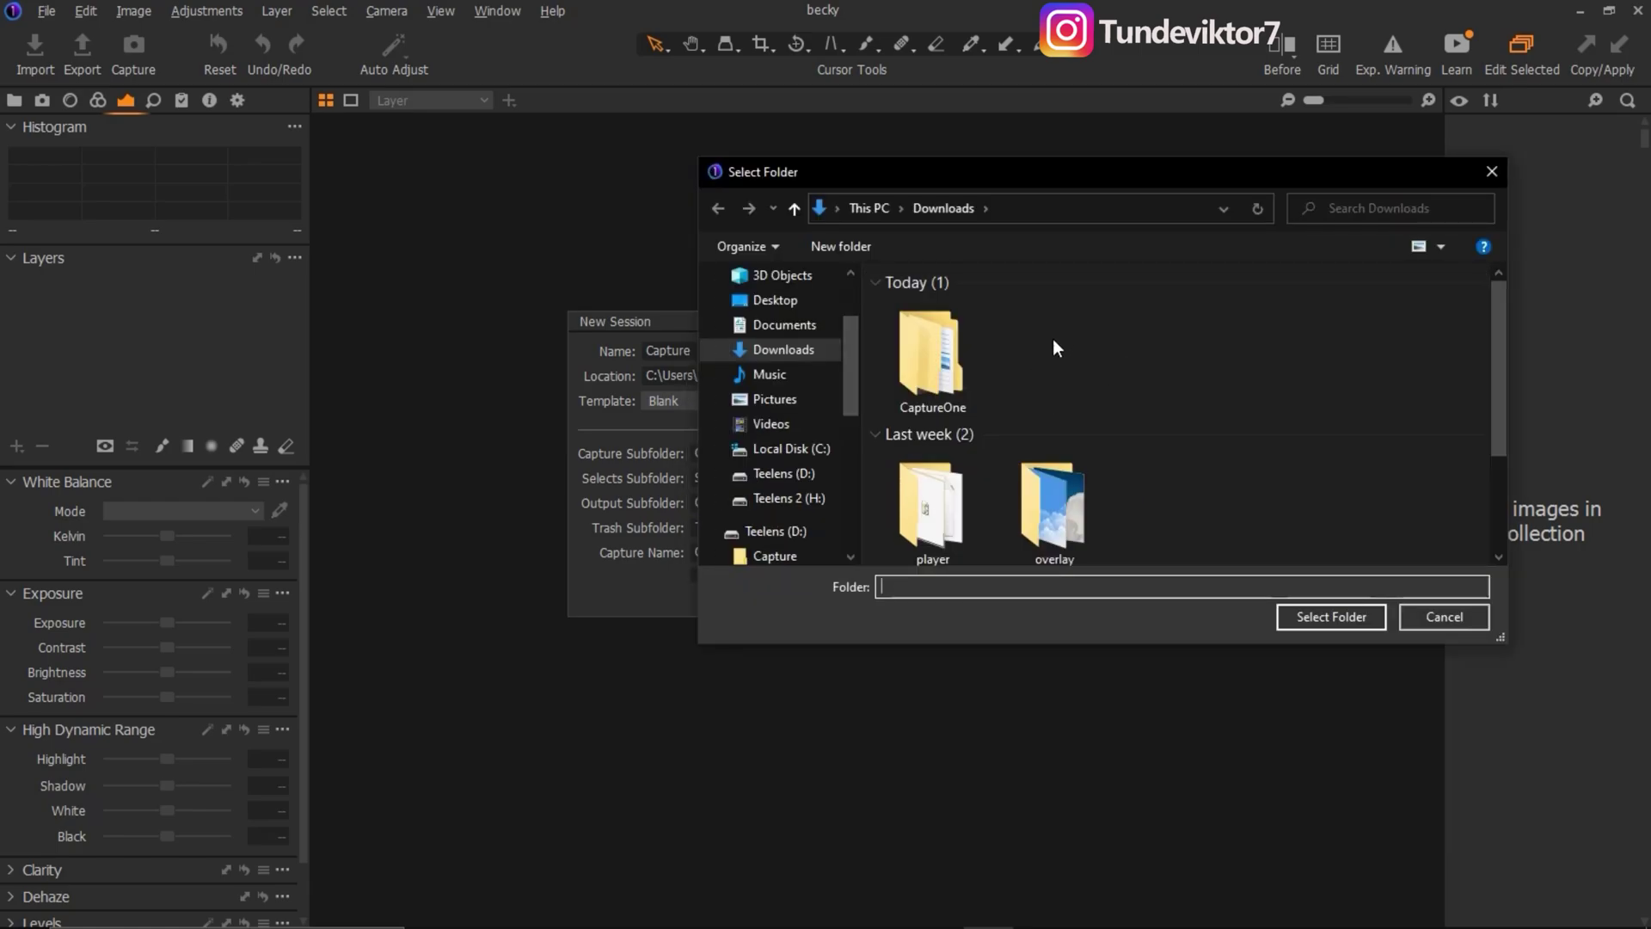
{"action": "left_click", "coordinate": [791, 300]}
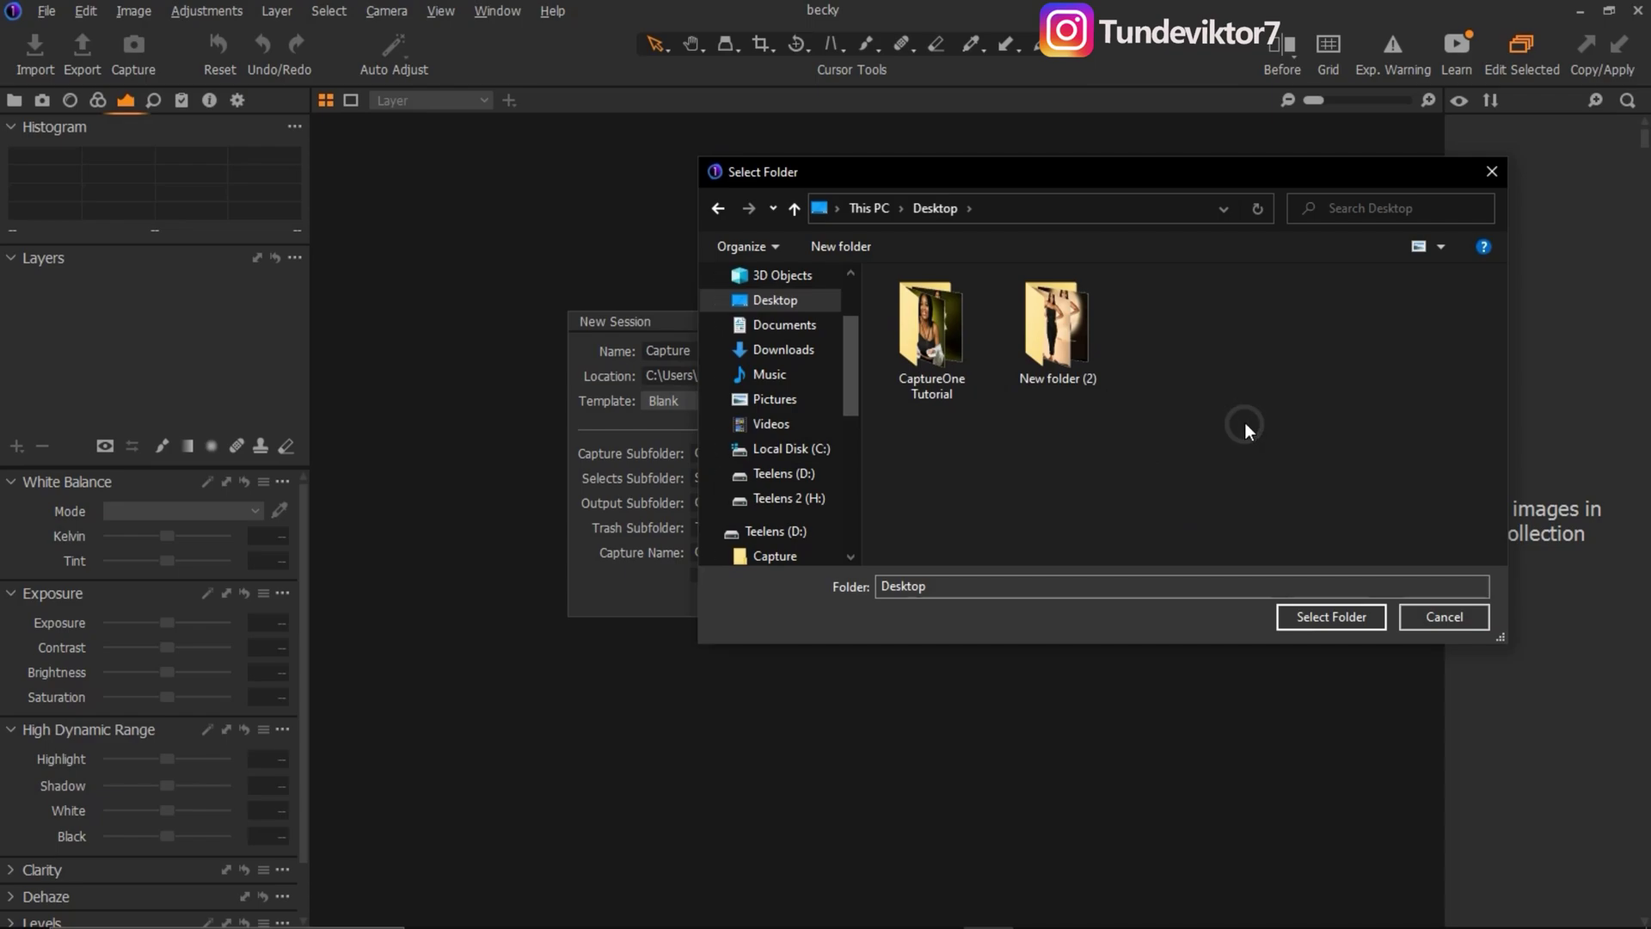
{"action": "right_click", "coordinate": [1245, 427]}
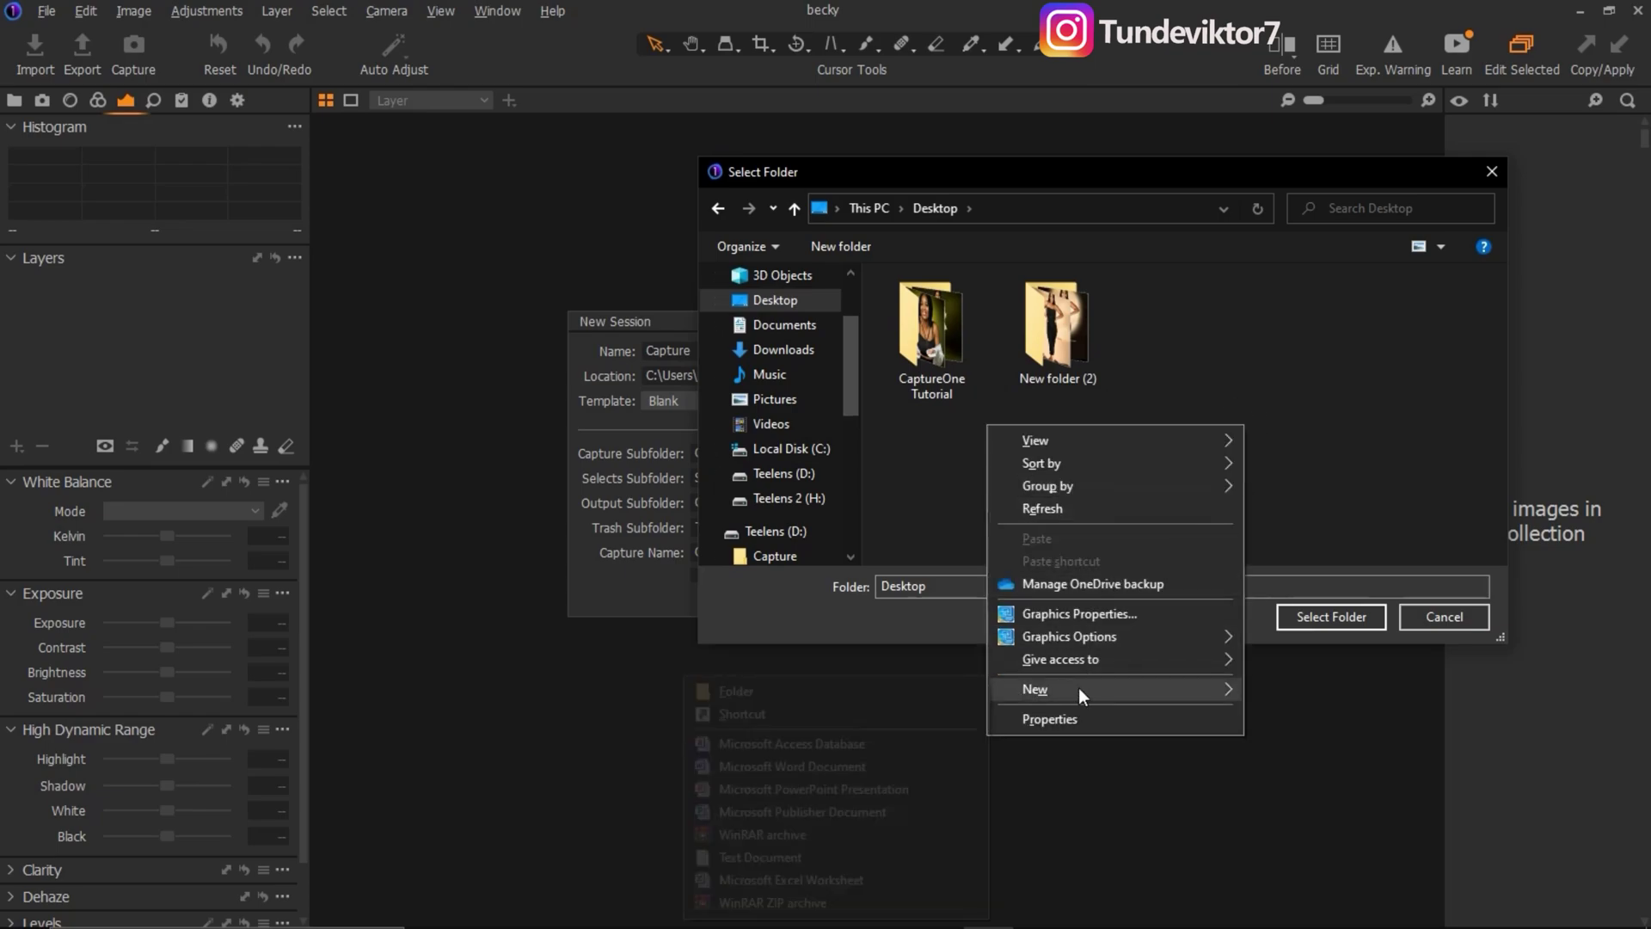
{"action": "mouse_move", "coordinate": [1078, 688]}
{"action": "left_click", "coordinate": [948, 690]}
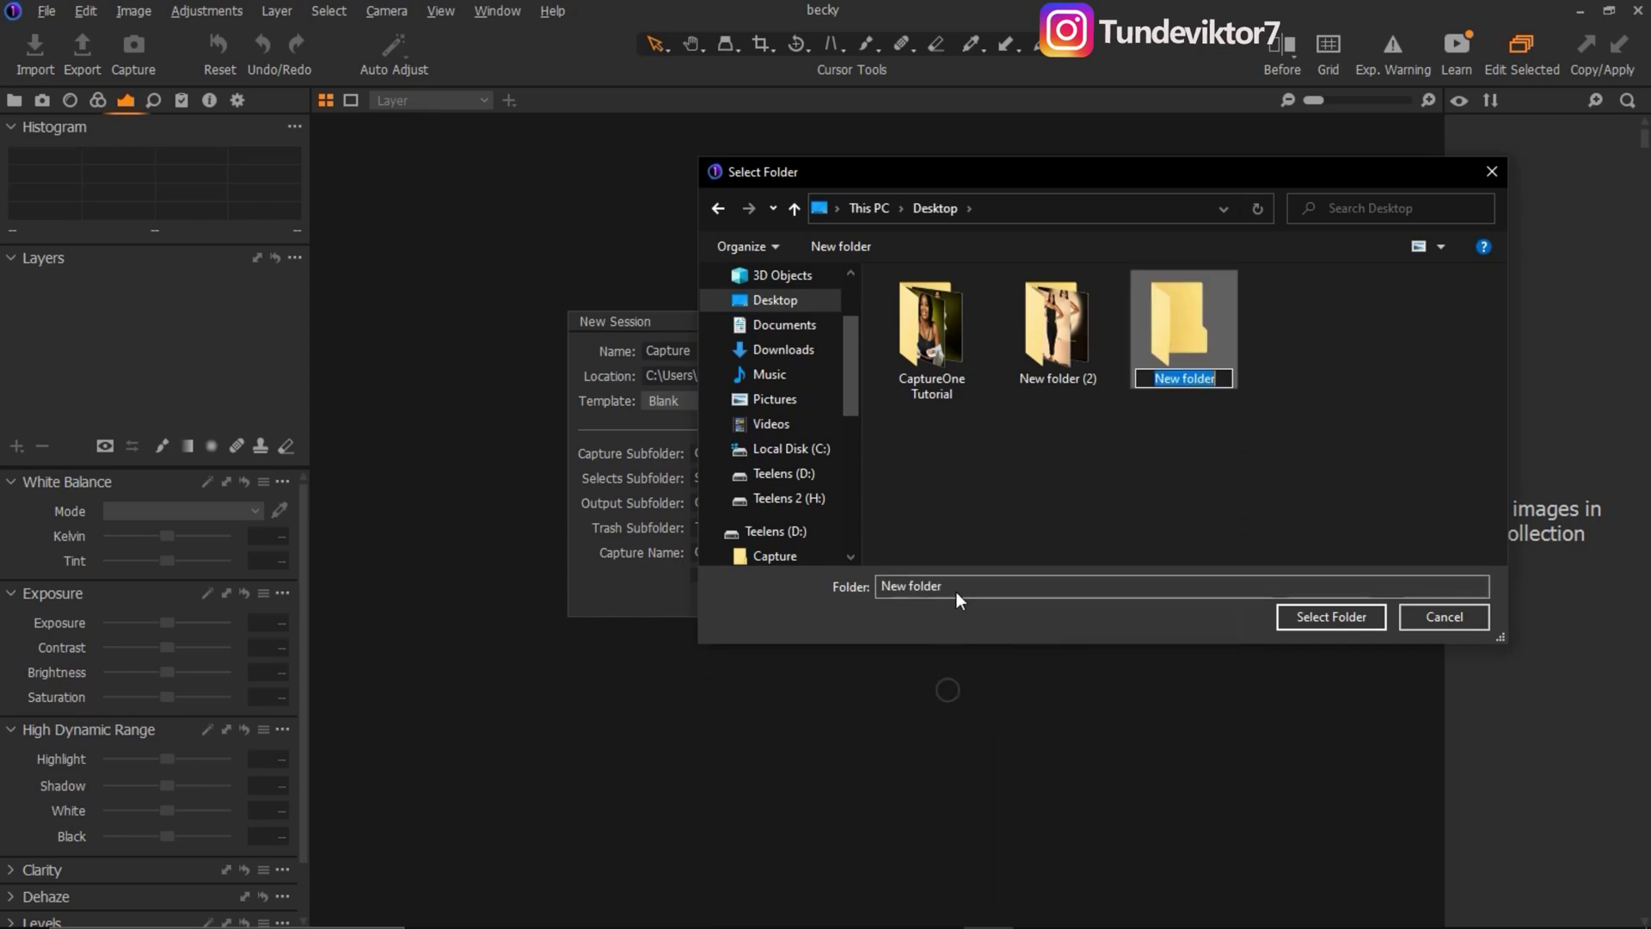
{"action": "type", "text": "Teelens"}
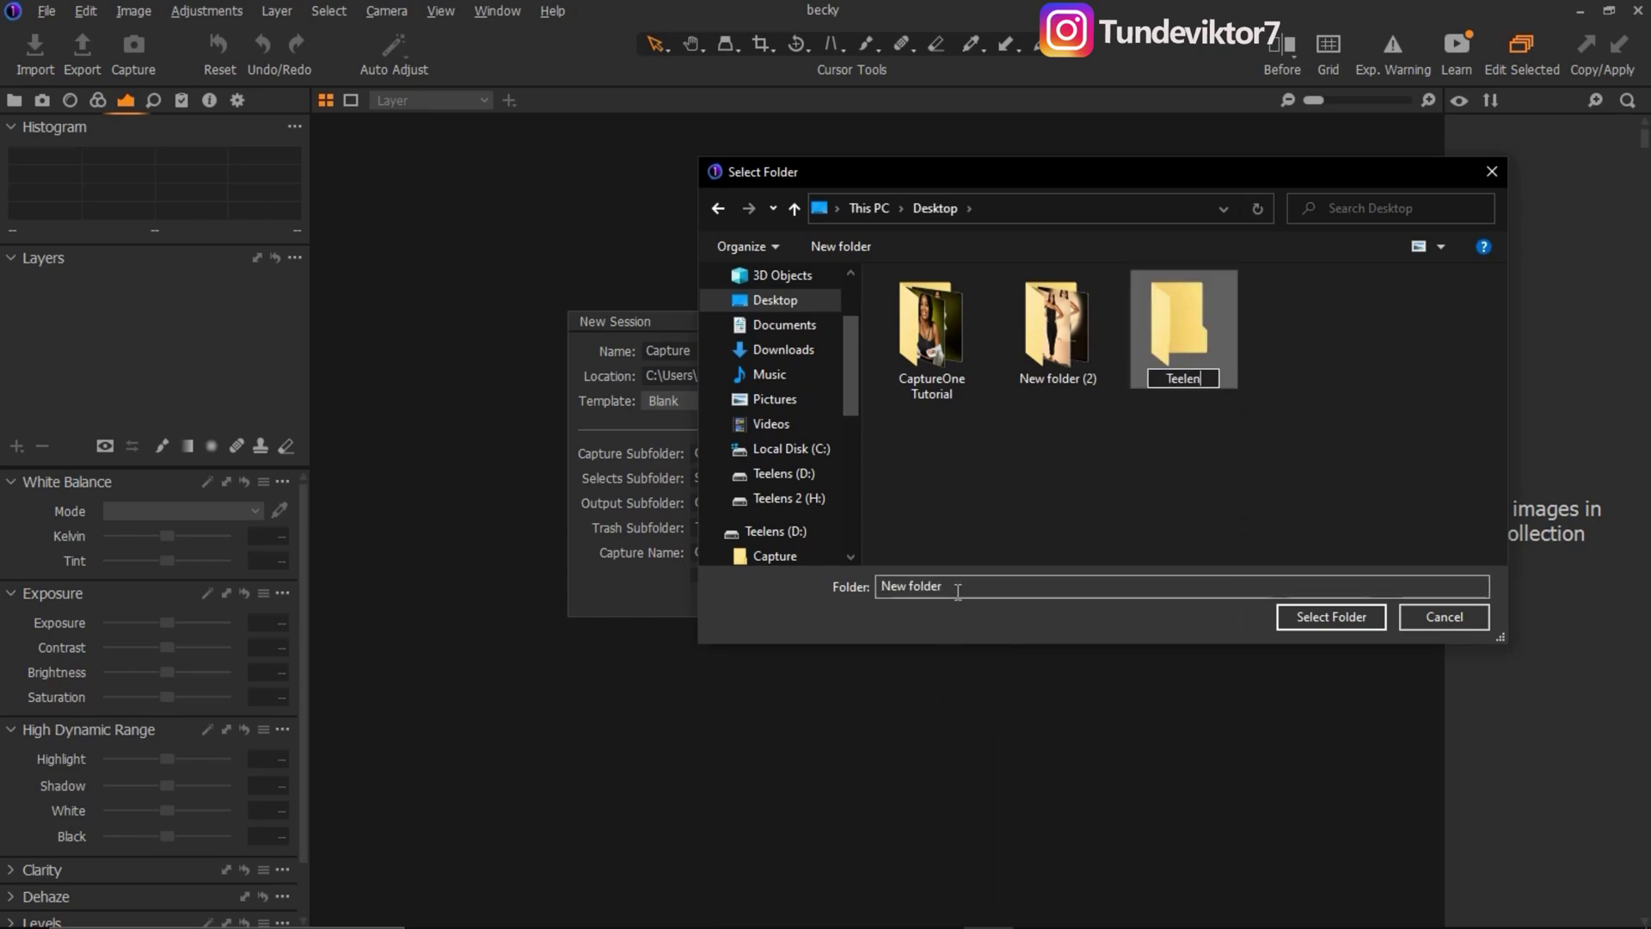
{"action": "left_click", "coordinate": [1331, 617]}
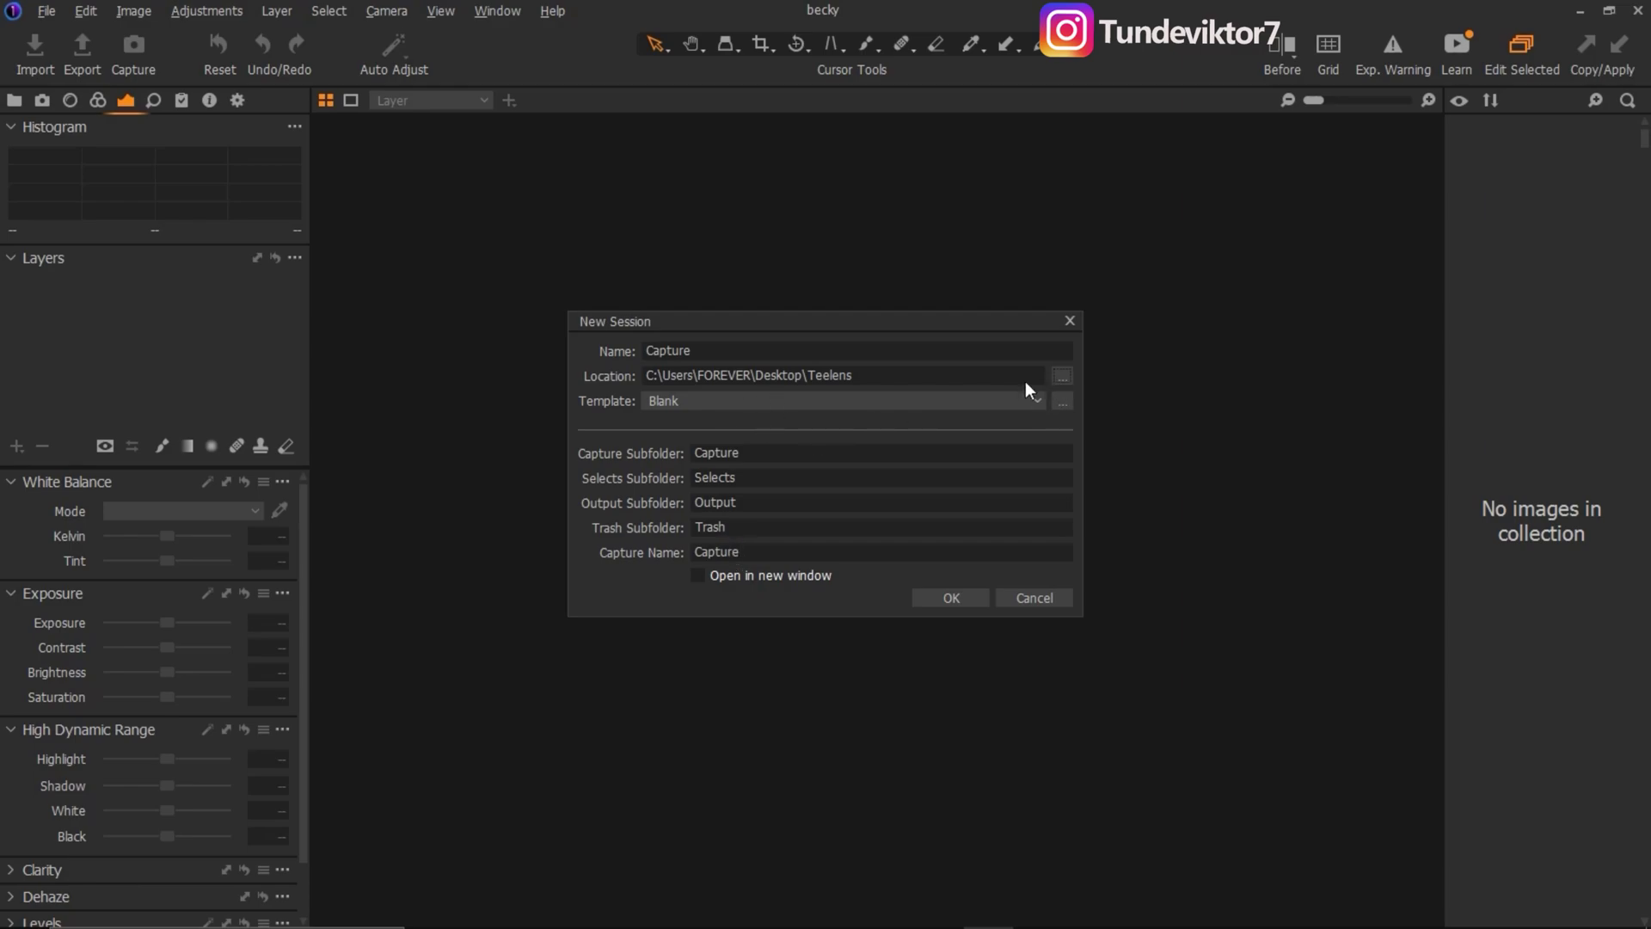
{"action": "left_click", "coordinate": [952, 597]}
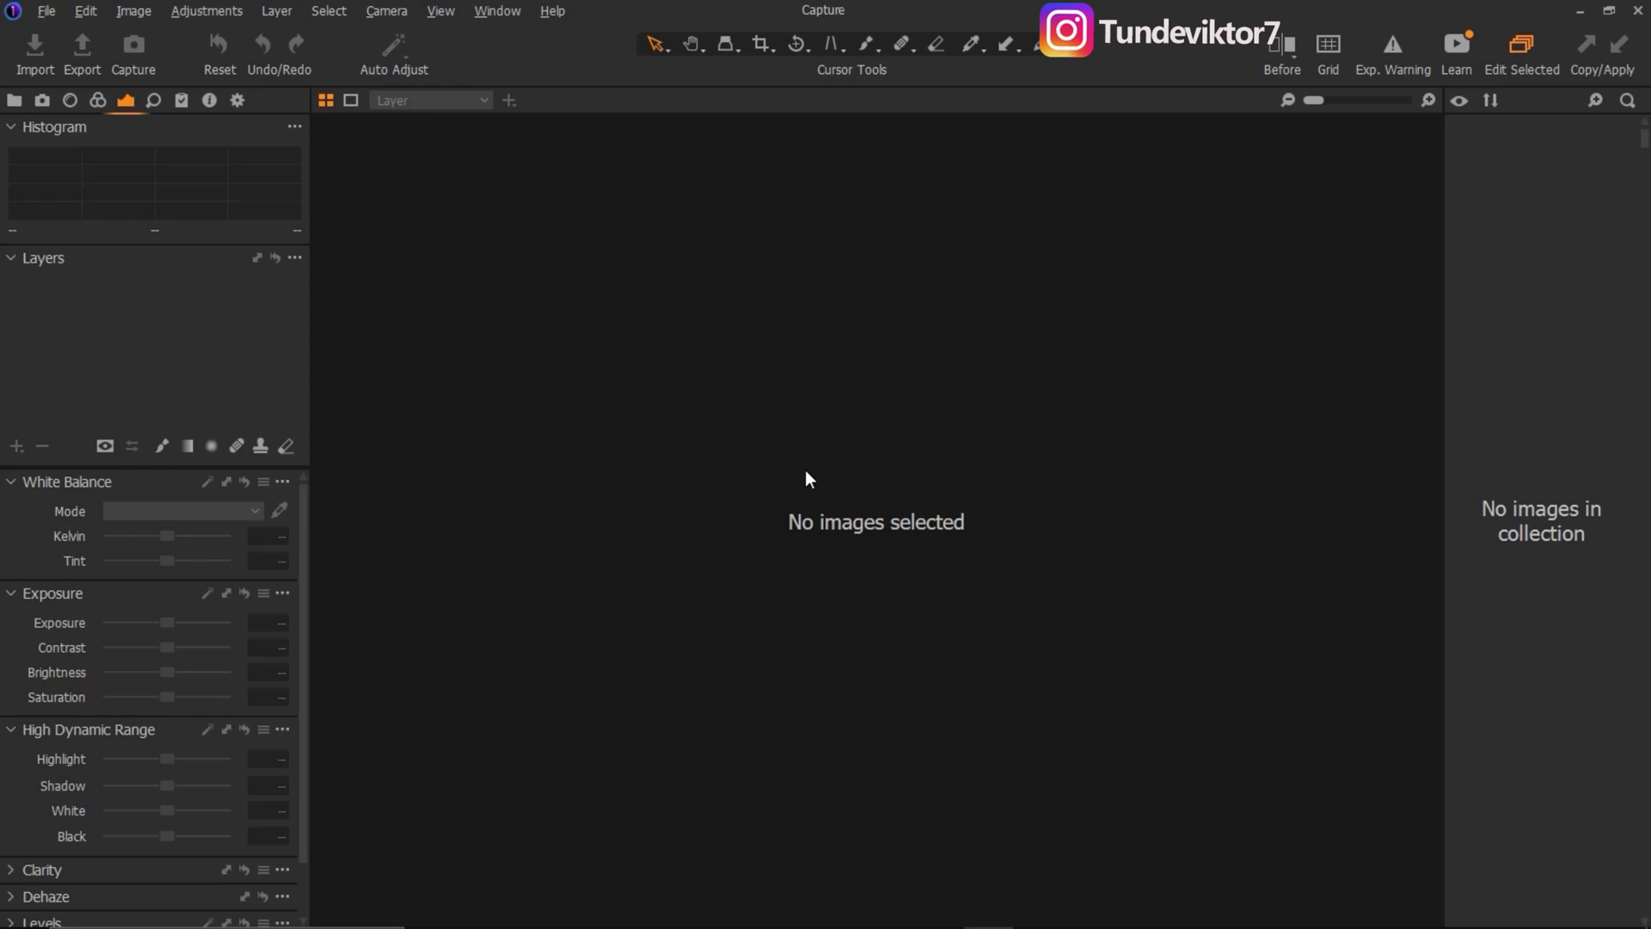
Begin an image import and open the folder chooser for its source
{"action": "key", "text": "ctrl"}
{"action": "left_click", "coordinate": [39, 49]}
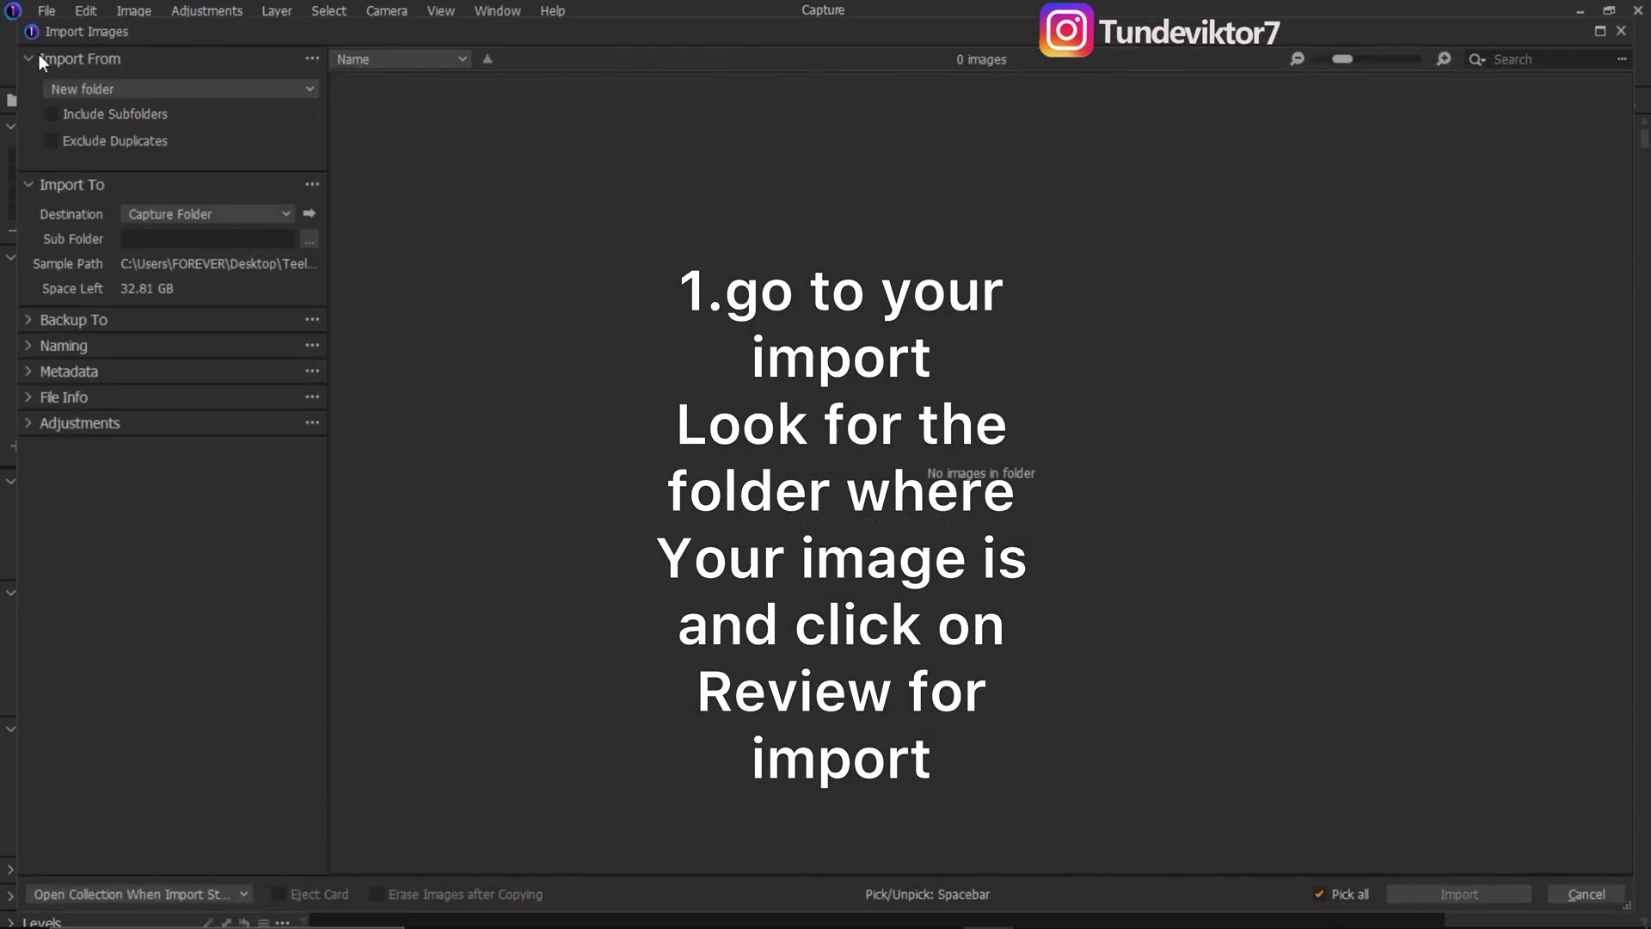
{"action": "left_click", "coordinate": [220, 88]}
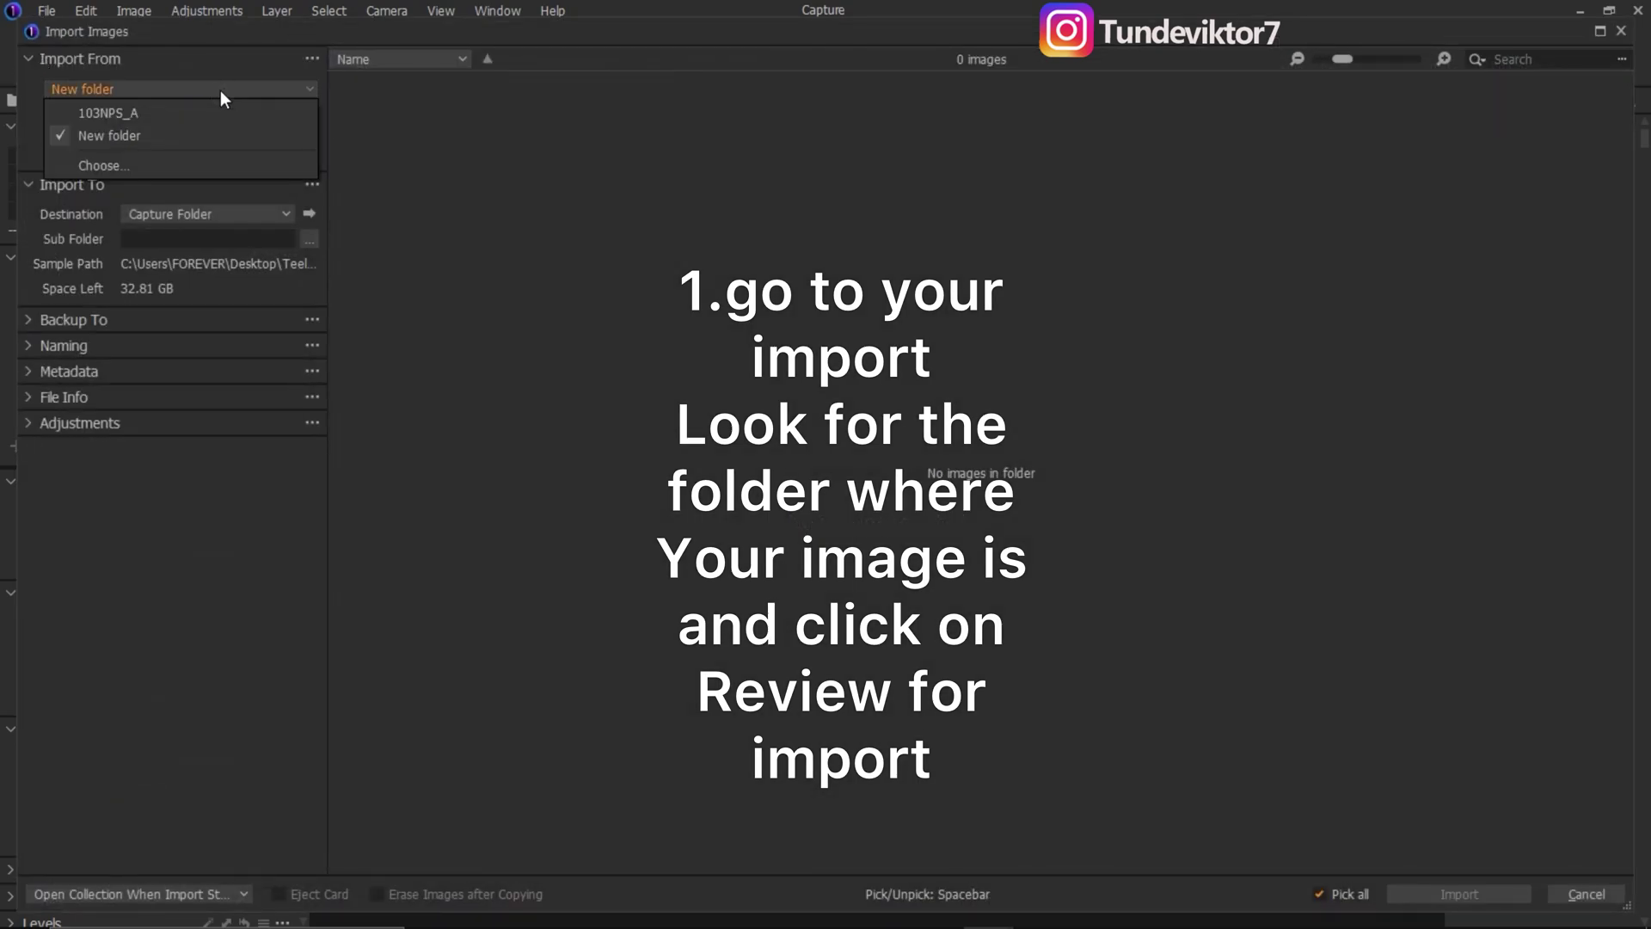
{"action": "left_click", "coordinate": [103, 164]}
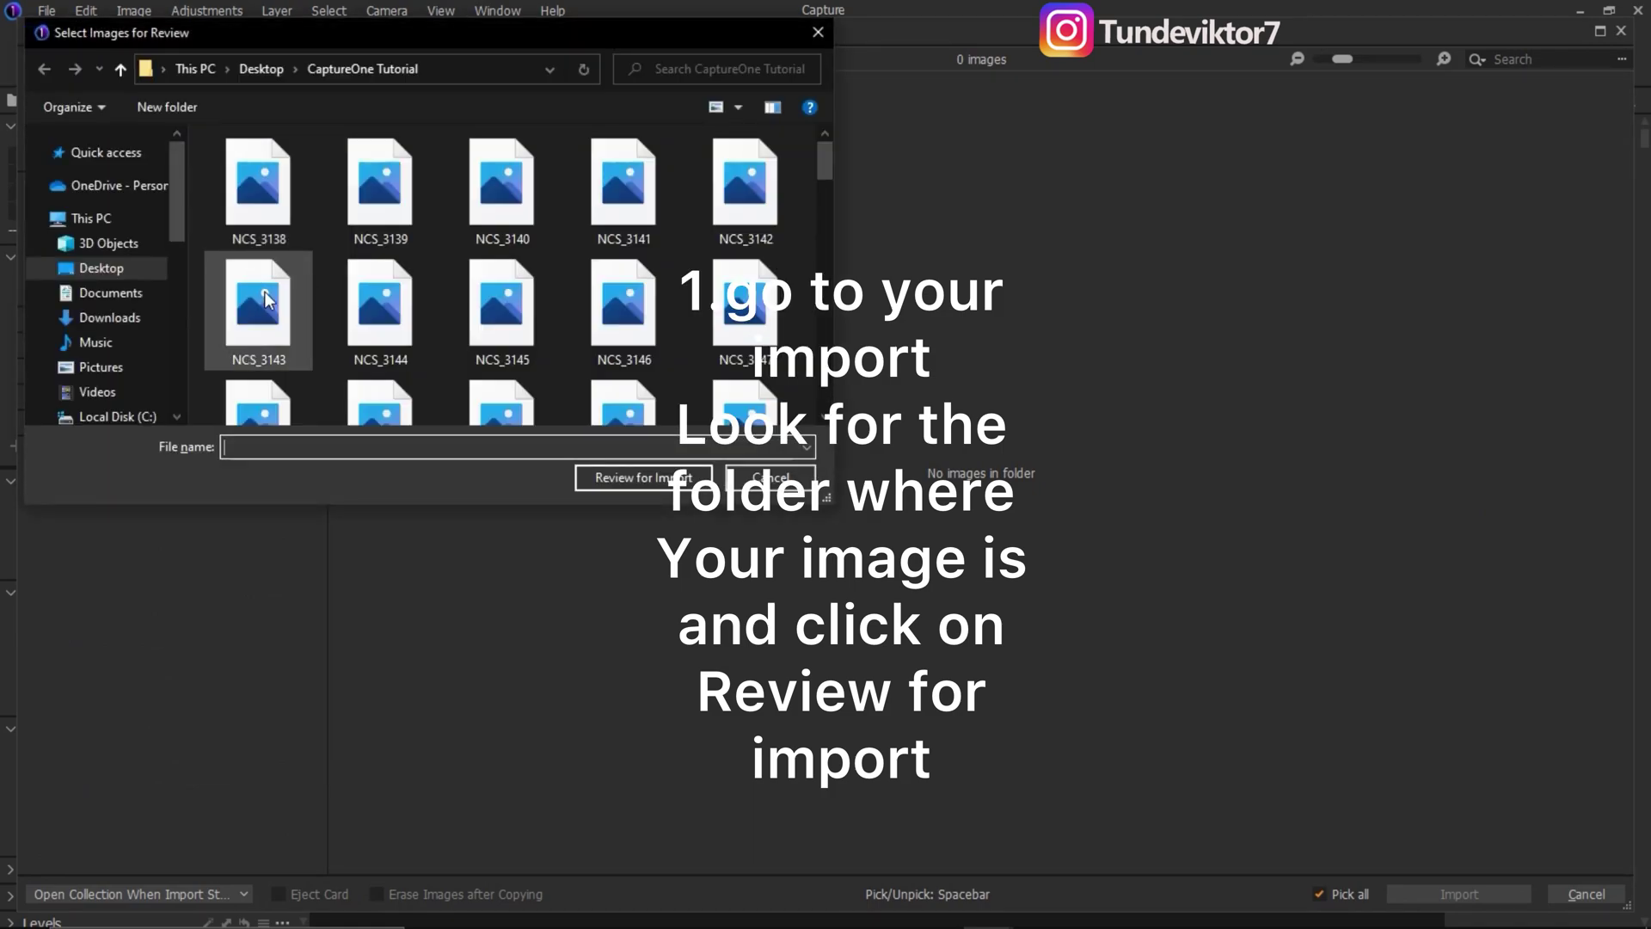
Load the images from the Desktop's CaptureOne Tutorial folder for import review
{"action": "left_click", "coordinate": [125, 278]}
{"action": "mouse_move", "coordinate": [177, 208]}
{"action": "left_mouse_down"}
{"action": "mouse_move", "coordinate": [185, 281]}
{"action": "mouse_move", "coordinate": [181, 205]}
{"action": "left_mouse_up"}
{"action": "left_click", "coordinate": [120, 216]}
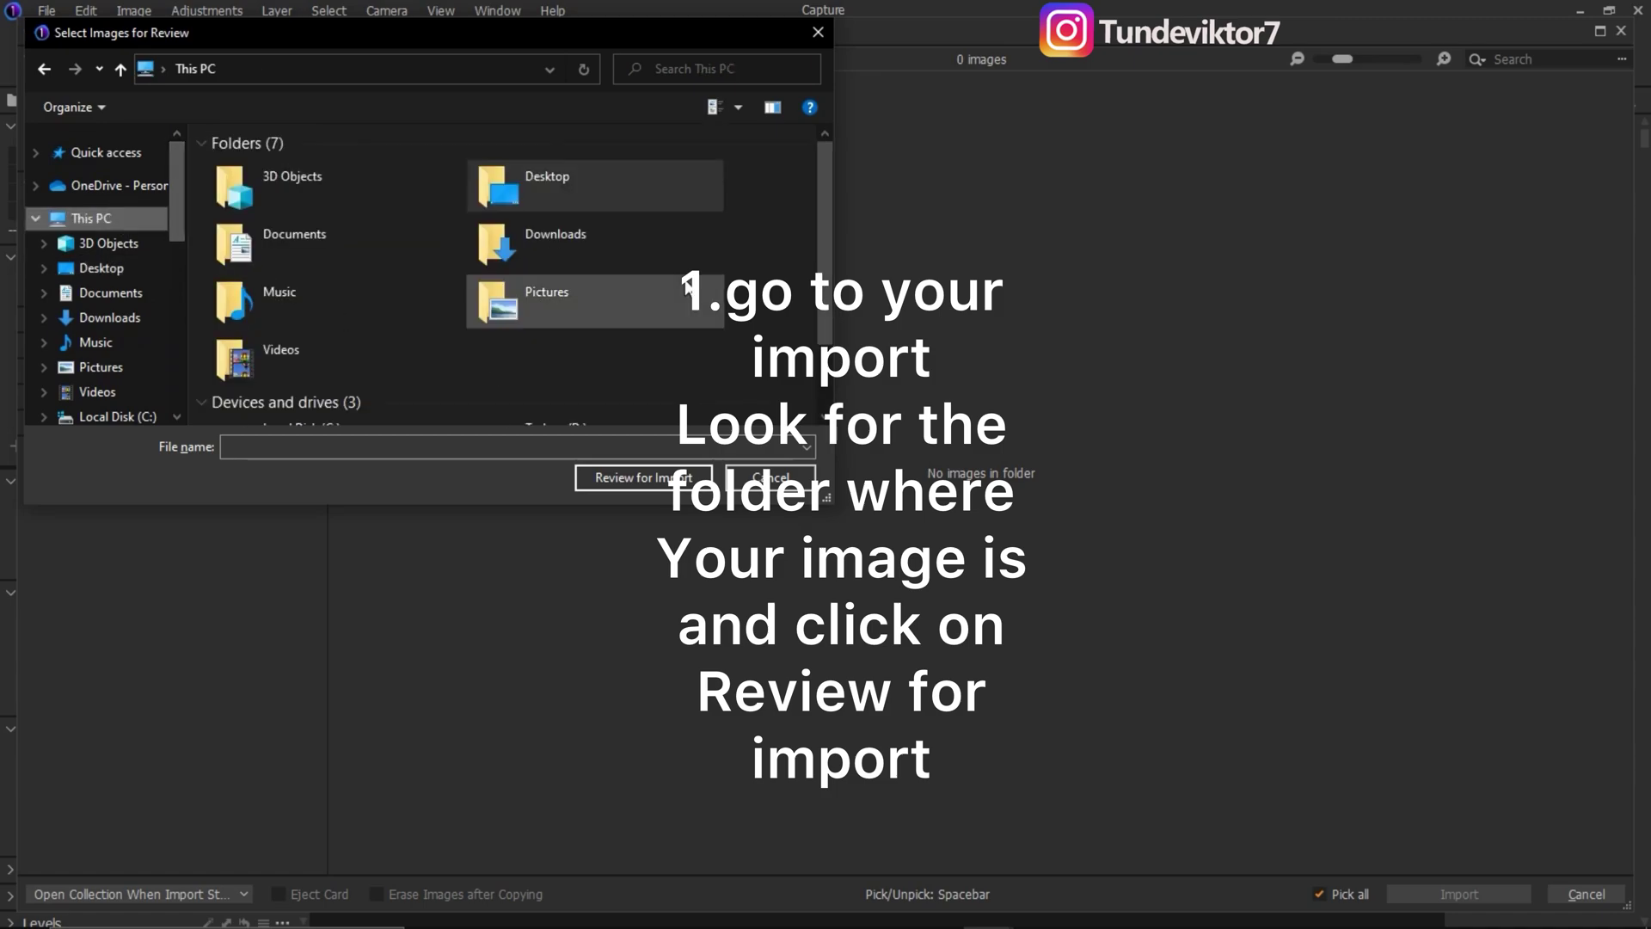
{"action": "scroll", "coordinate": [819, 273], "scroll_direction": "down", "scroll_amount": 3}
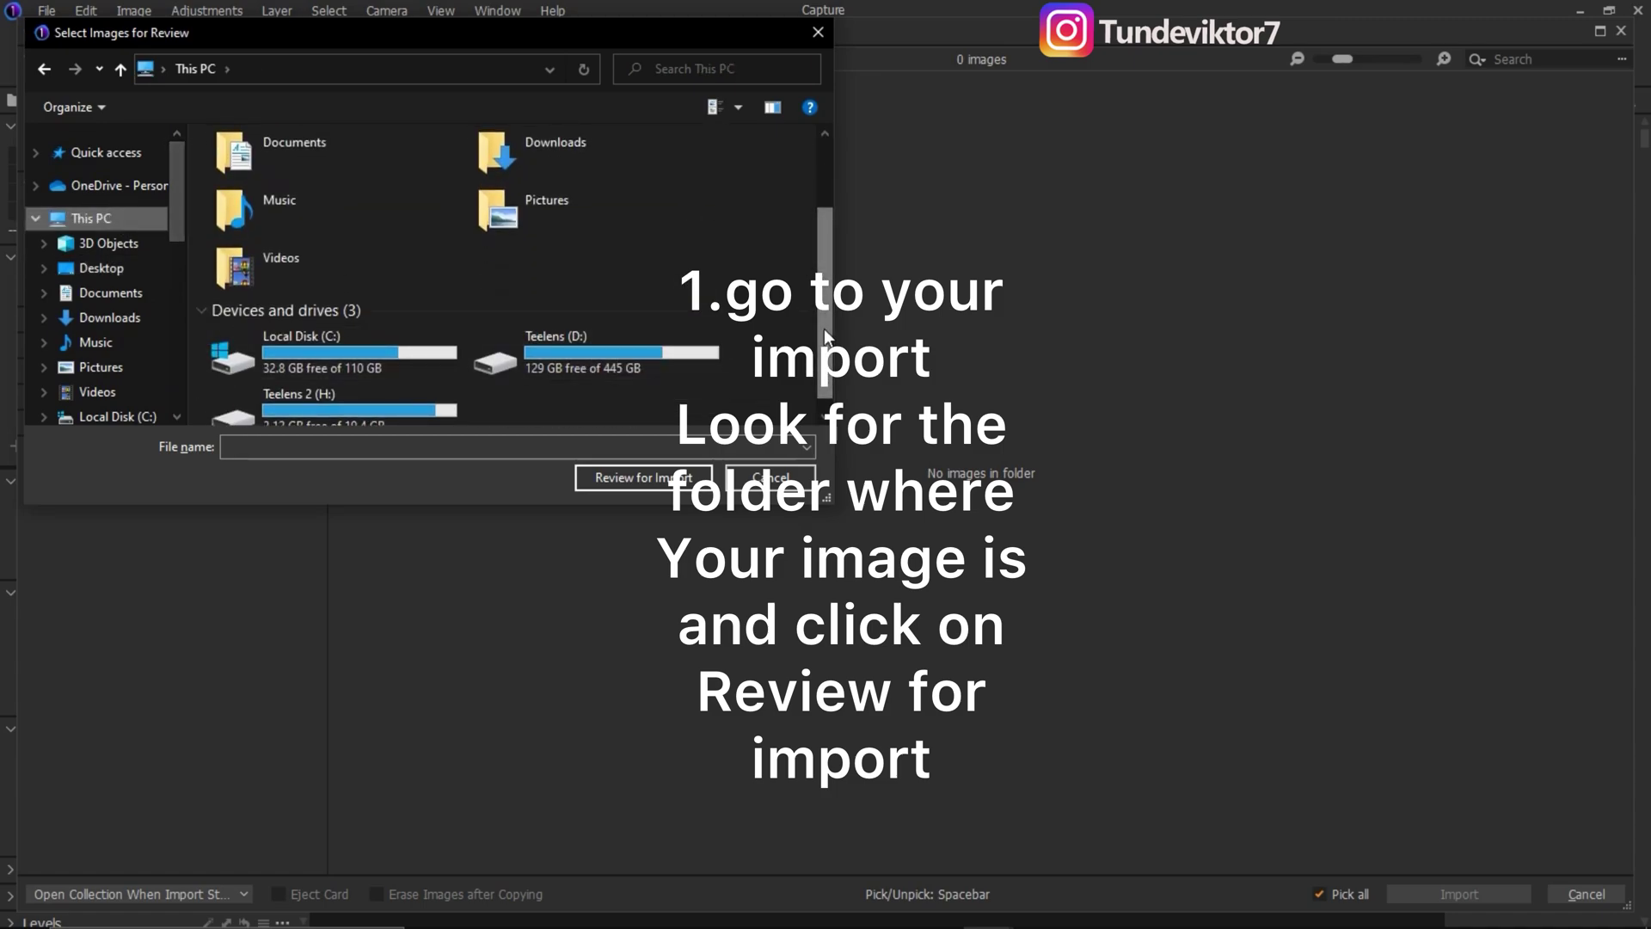
{"action": "scroll", "coordinate": [824, 329], "scroll_direction": "down", "scroll_amount": 1}
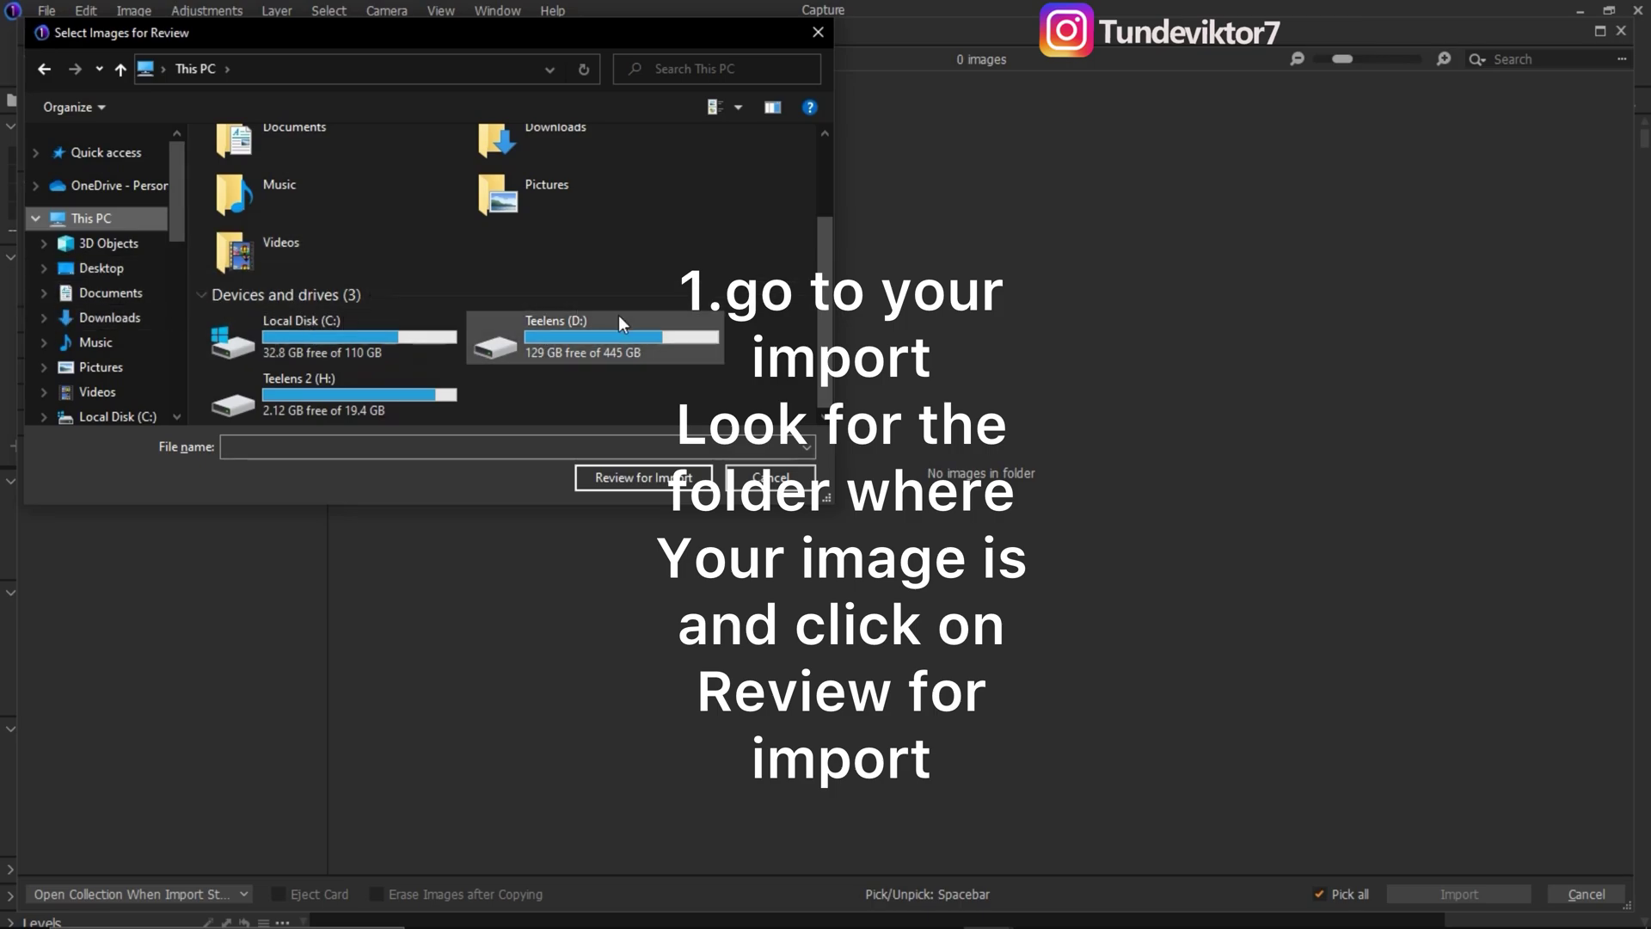
{"action": "scroll", "coordinate": [593, 180], "scroll_direction": "up", "scroll_amount": 2}
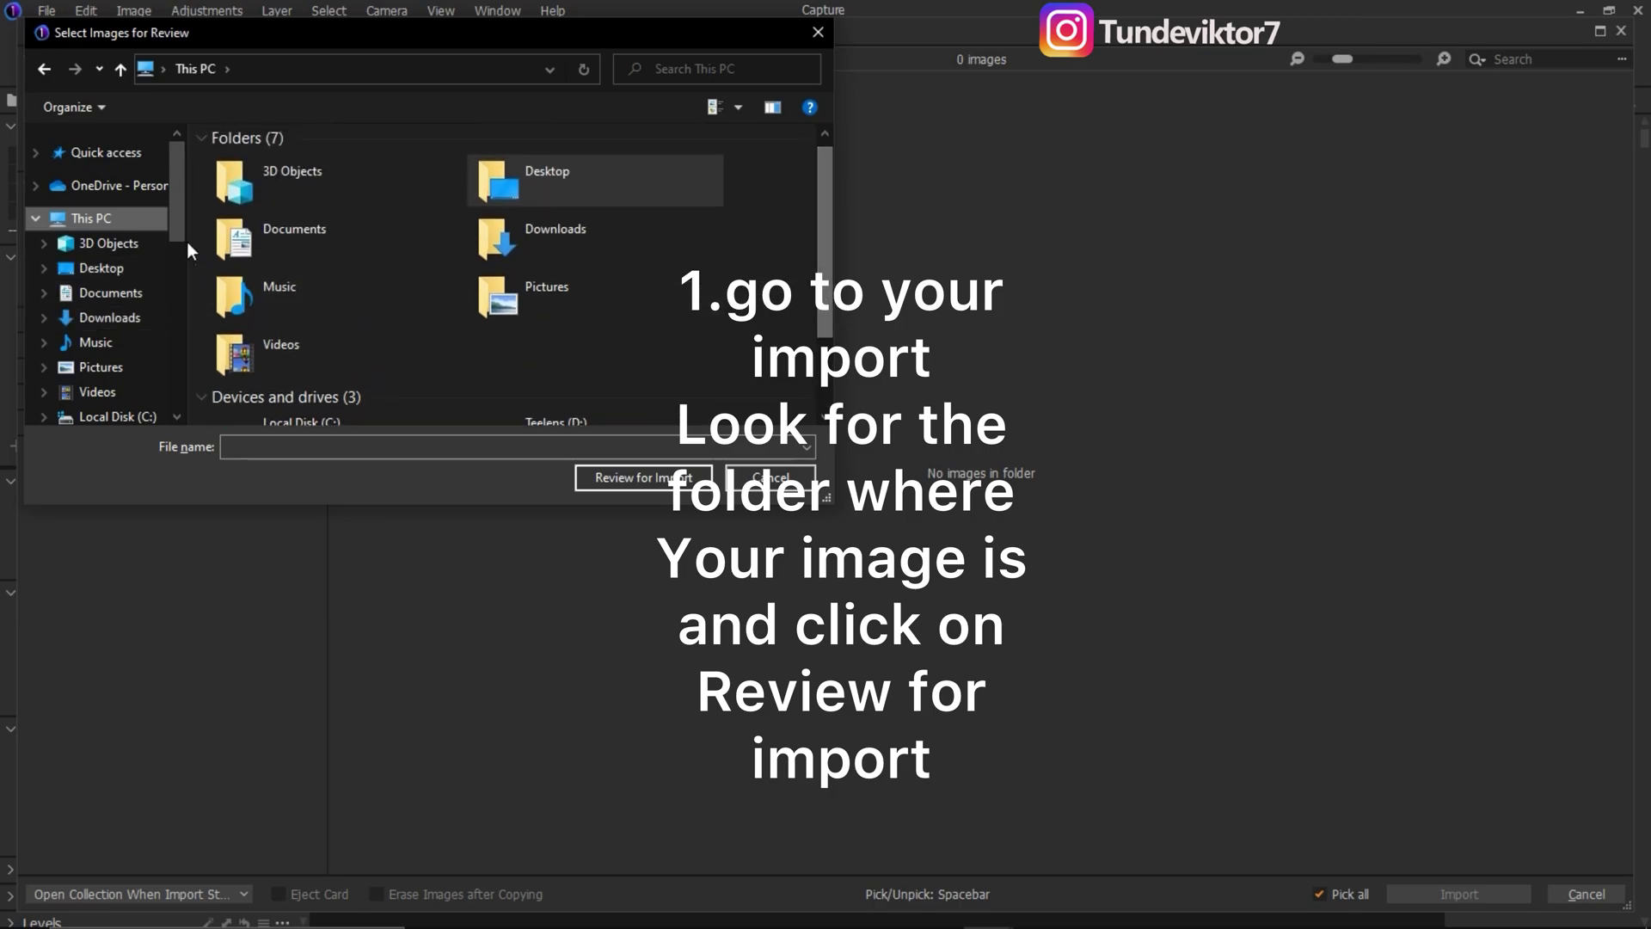
{"action": "left_click", "coordinate": [131, 267]}
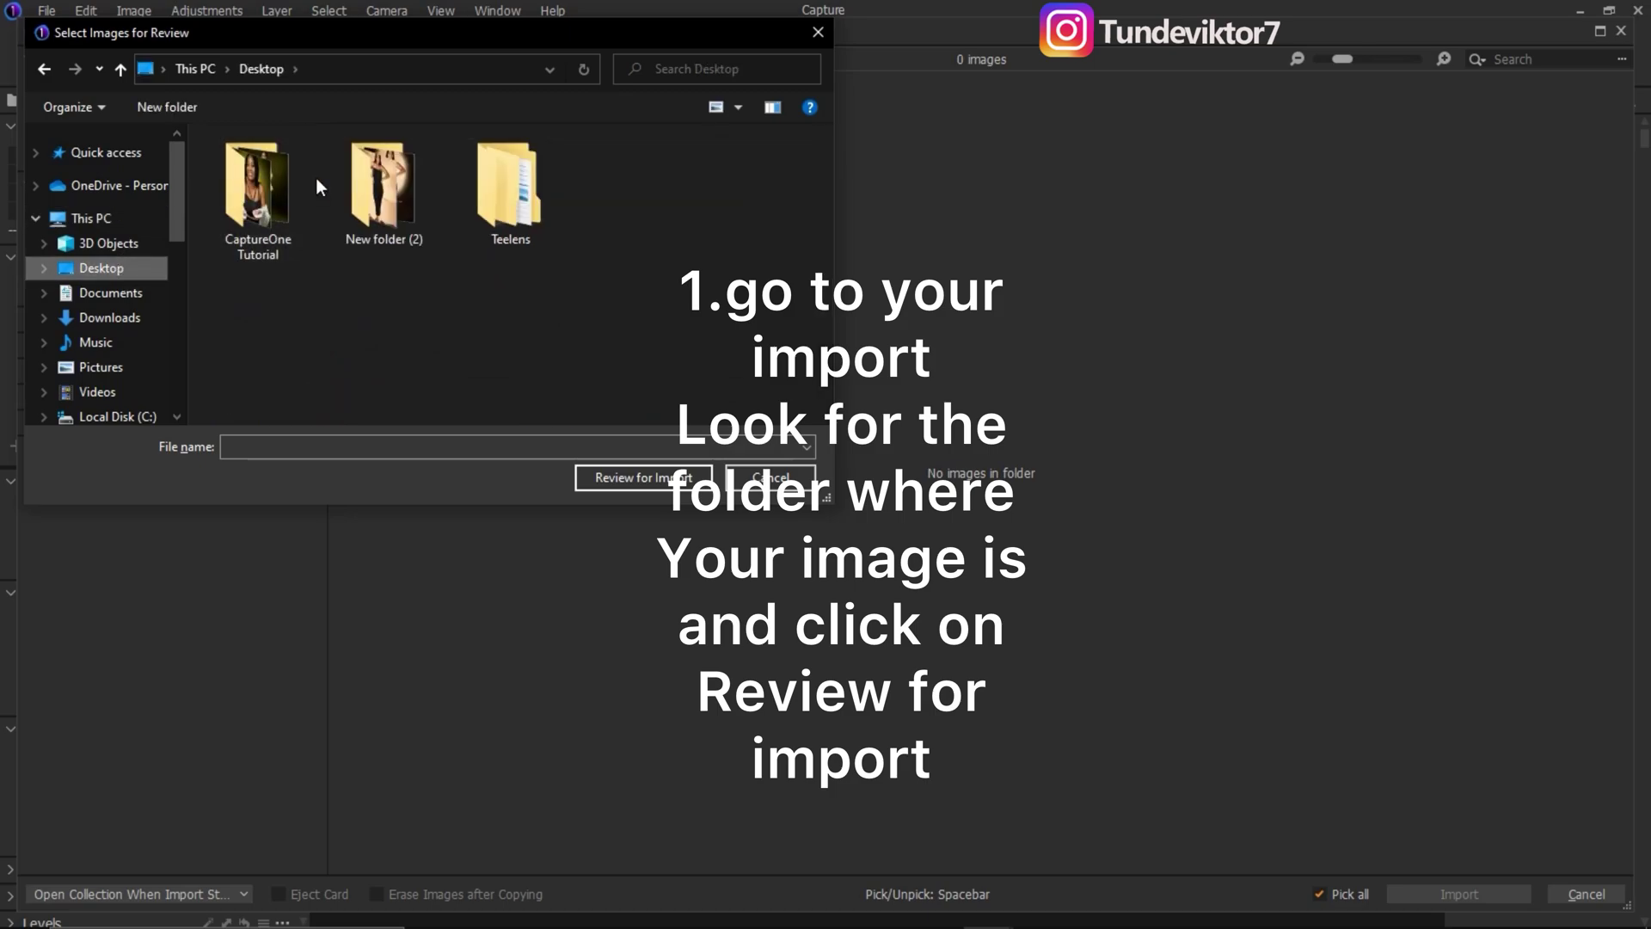
{"action": "double_click", "coordinate": [271, 193]}
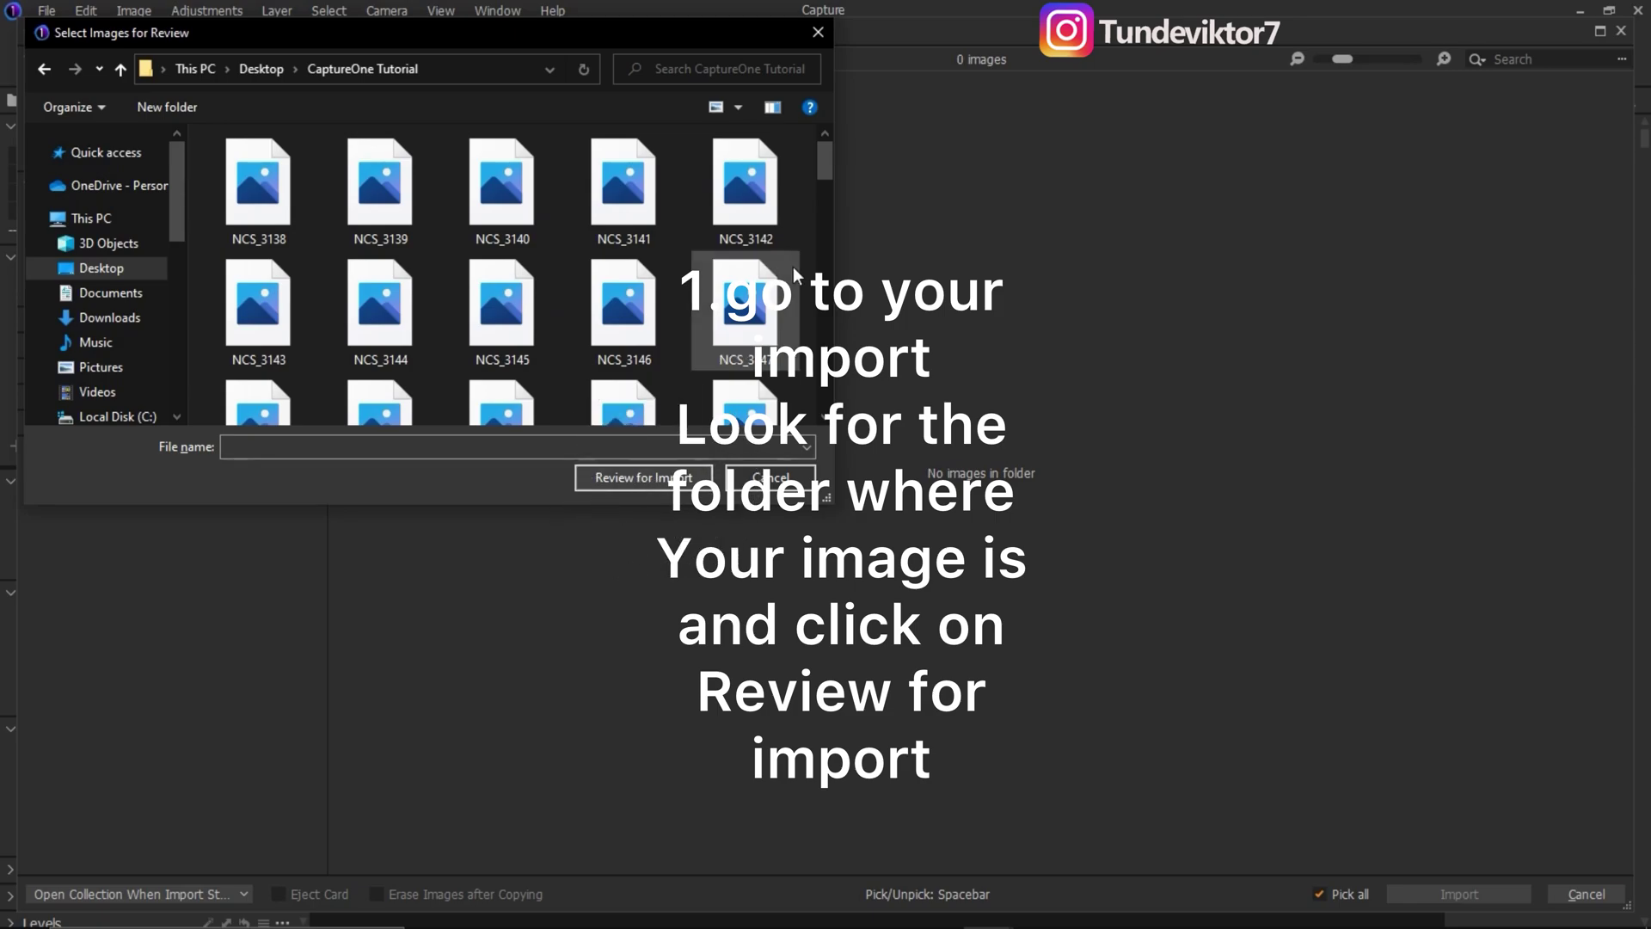
{"action": "left_click_drag", "start_coordinate": [822, 165], "coordinate": [825, 229]}
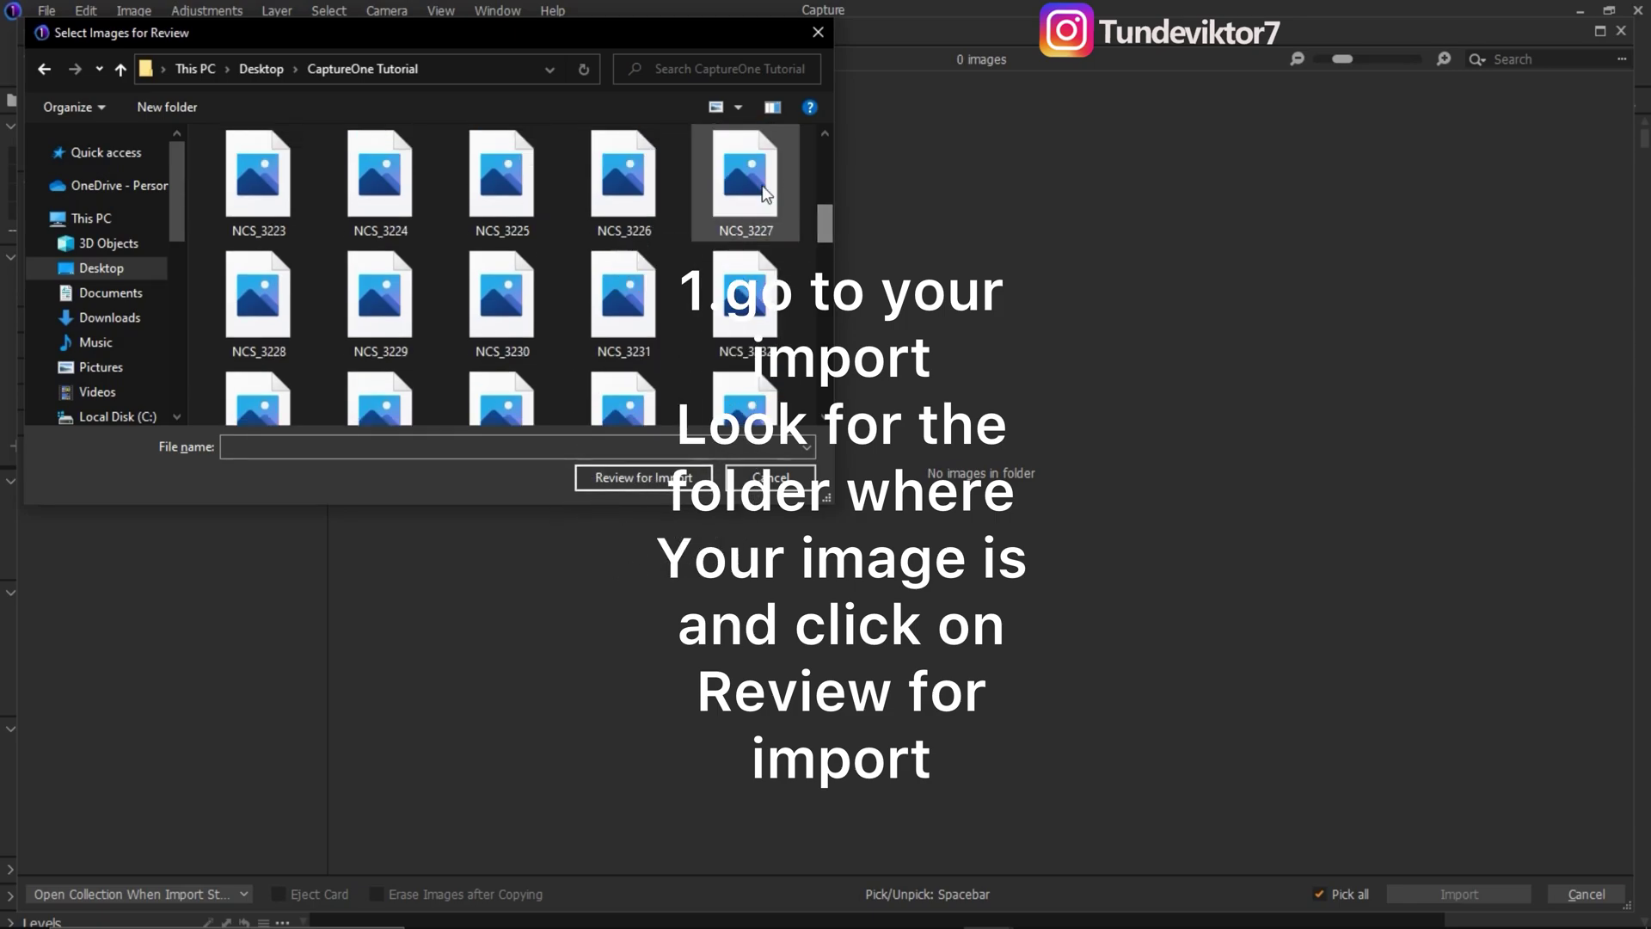
{"action": "left_click", "coordinate": [45, 69]}
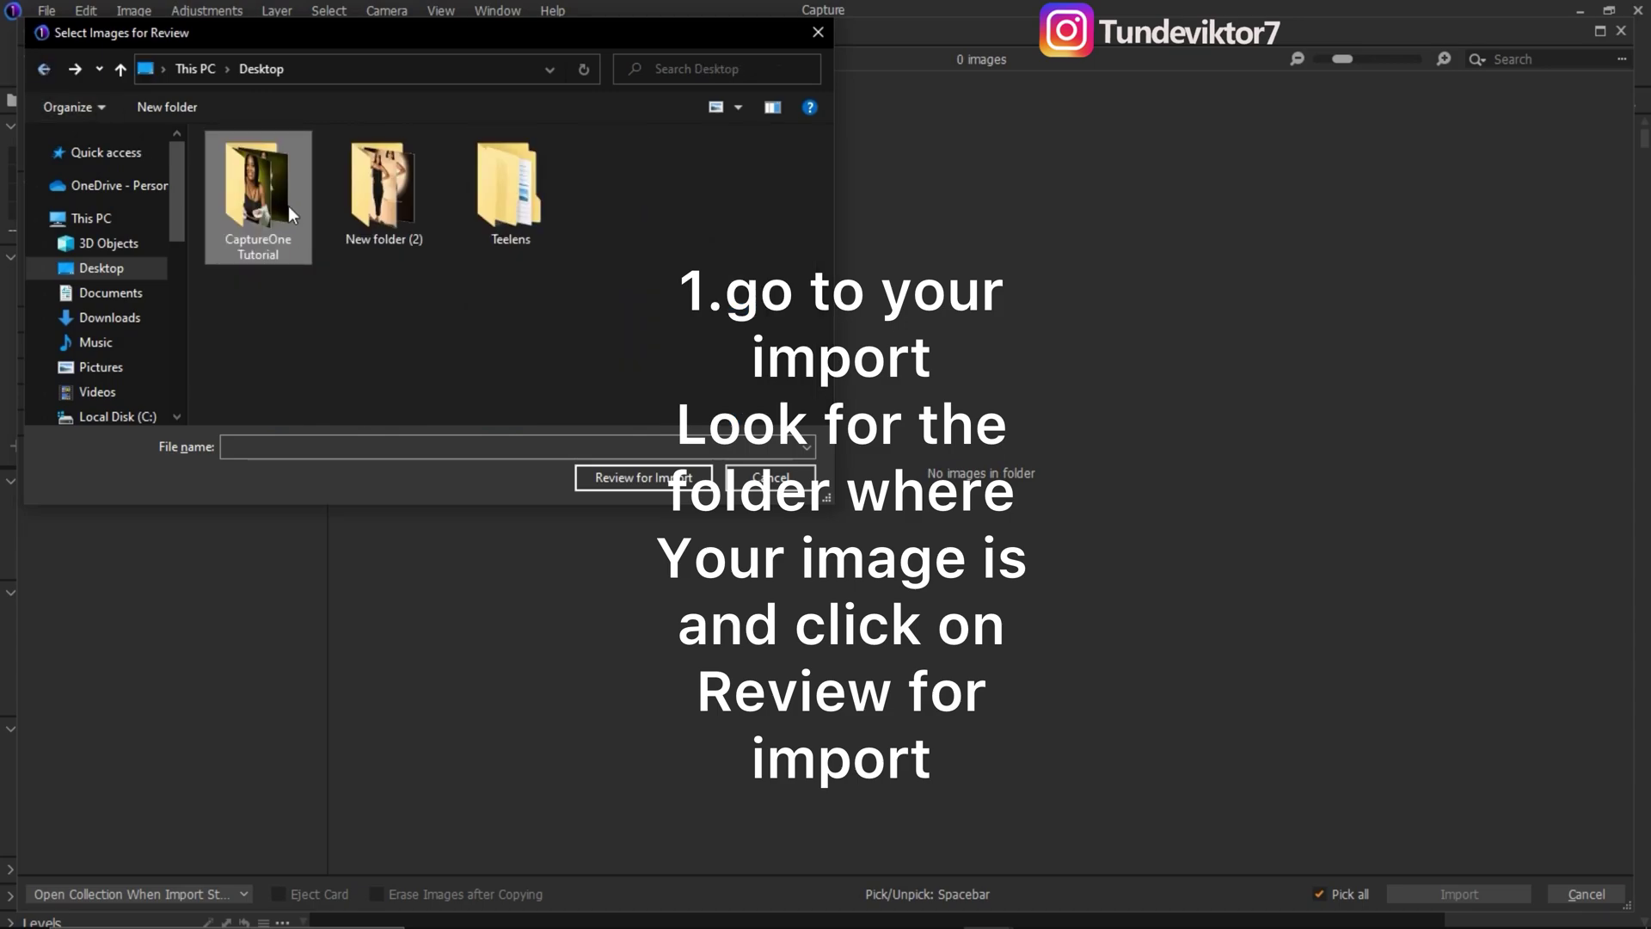
{"action": "double_click", "coordinate": [271, 208]}
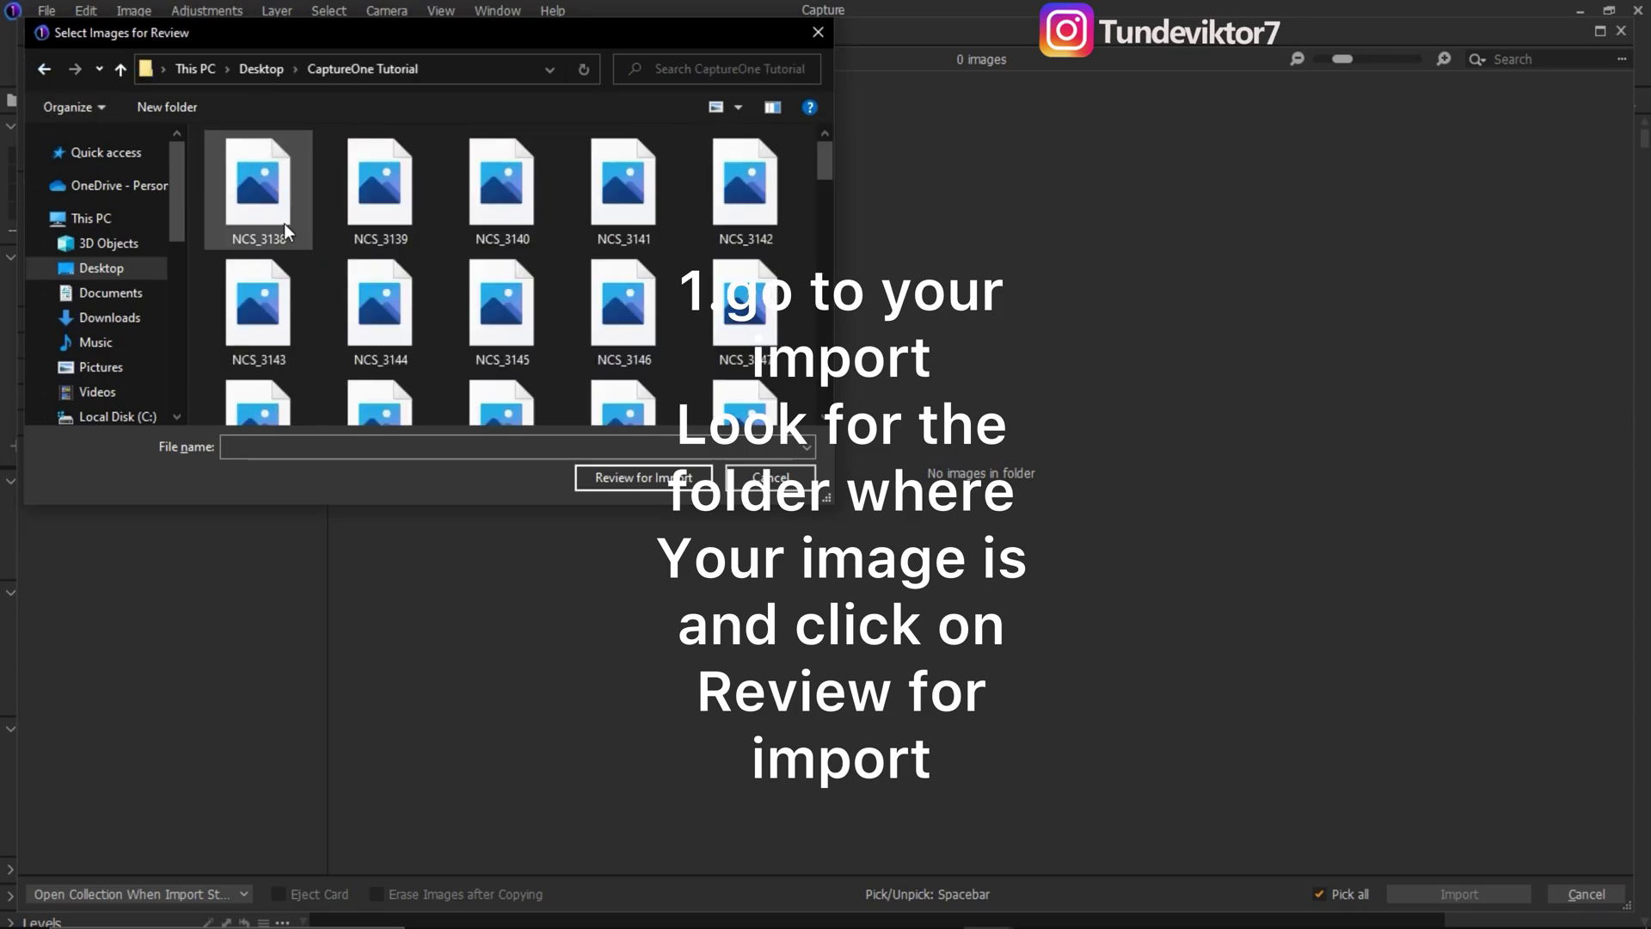
{"action": "left_click_drag", "start_coordinate": [826, 168], "coordinate": [824, 217]}
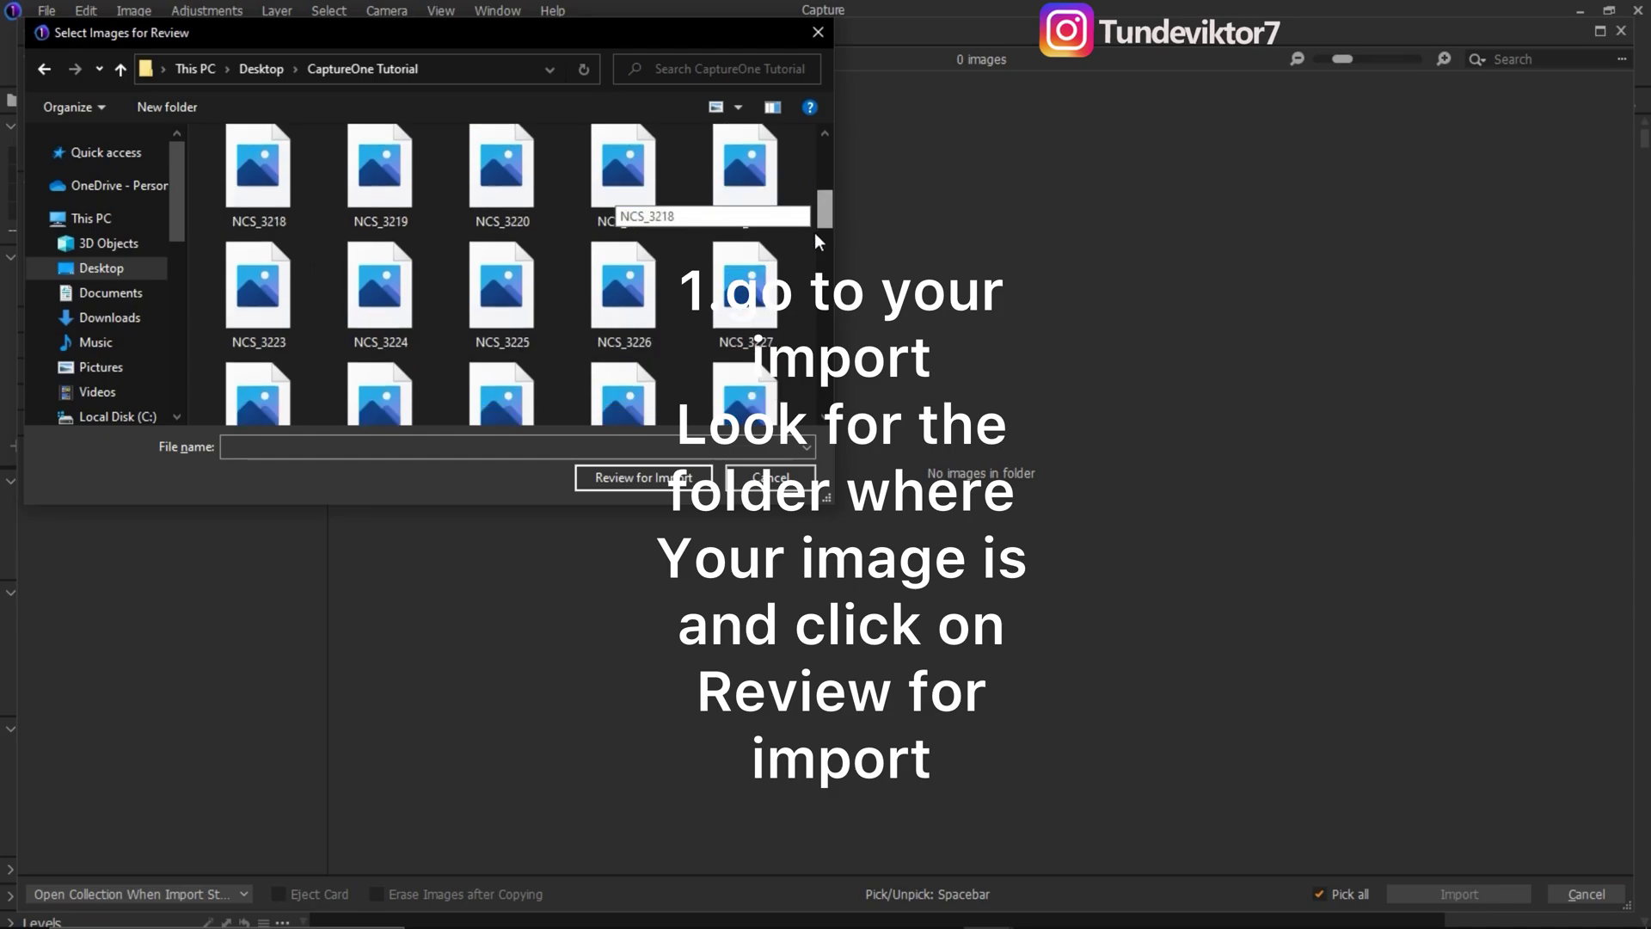
{"action": "left_click", "coordinate": [643, 478]}
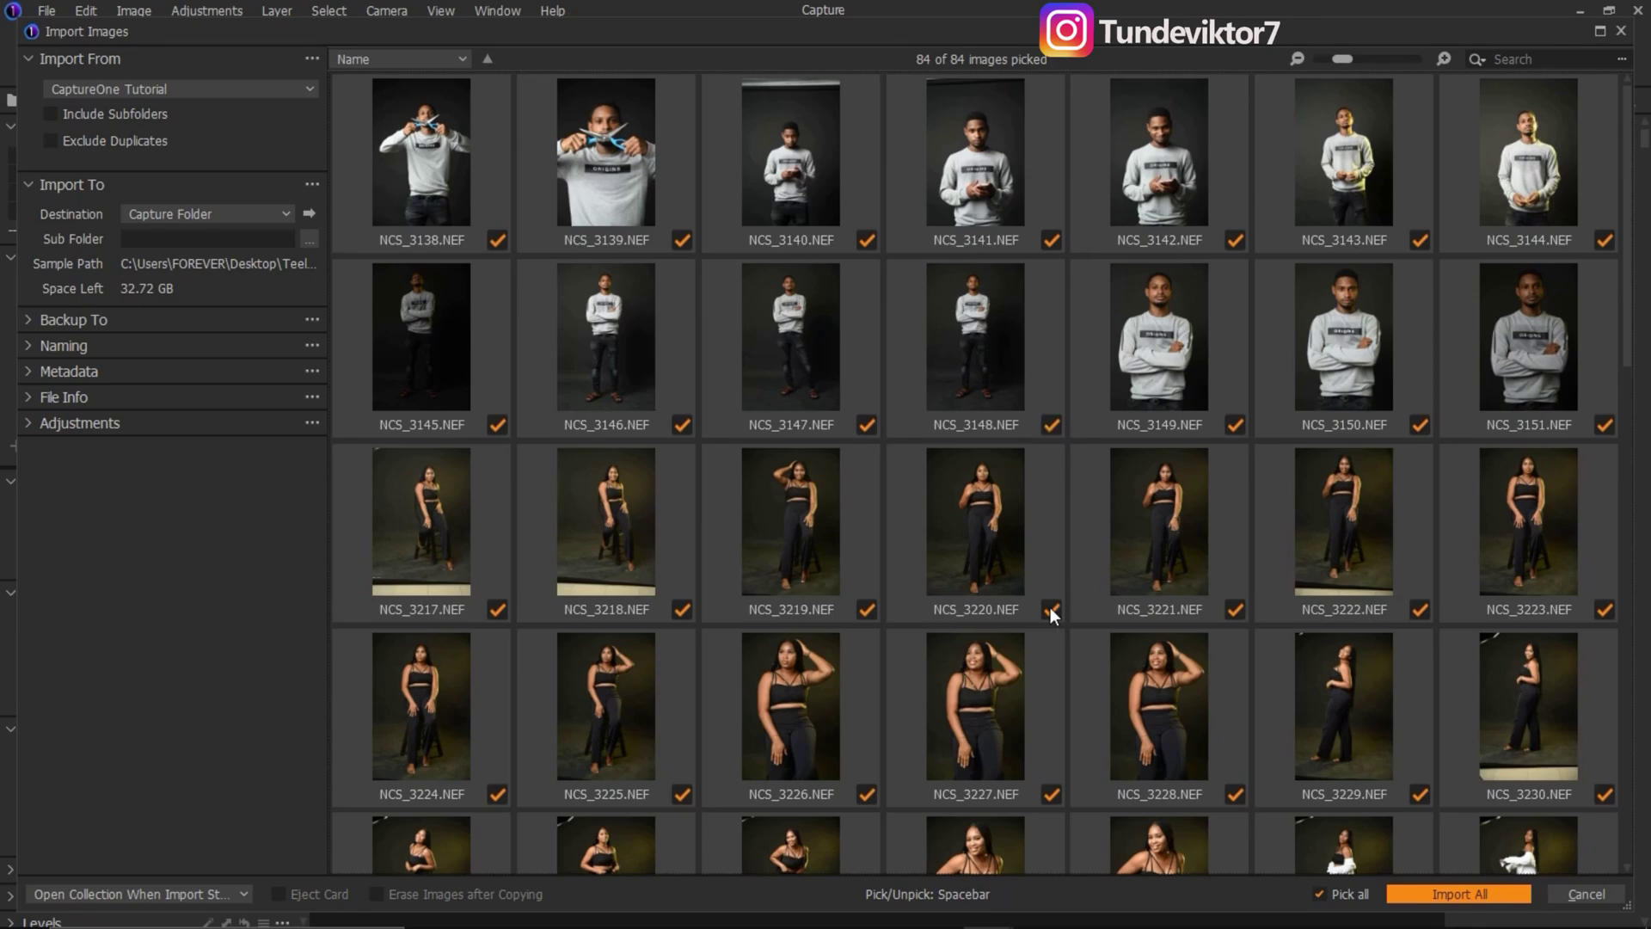
Exclude NCS_3148, NCS_3147, NCS_3140 and NCS_3139 from the import, and select the NCS_3138 thumbnail
{"action": "left_click", "coordinate": [1052, 426]}
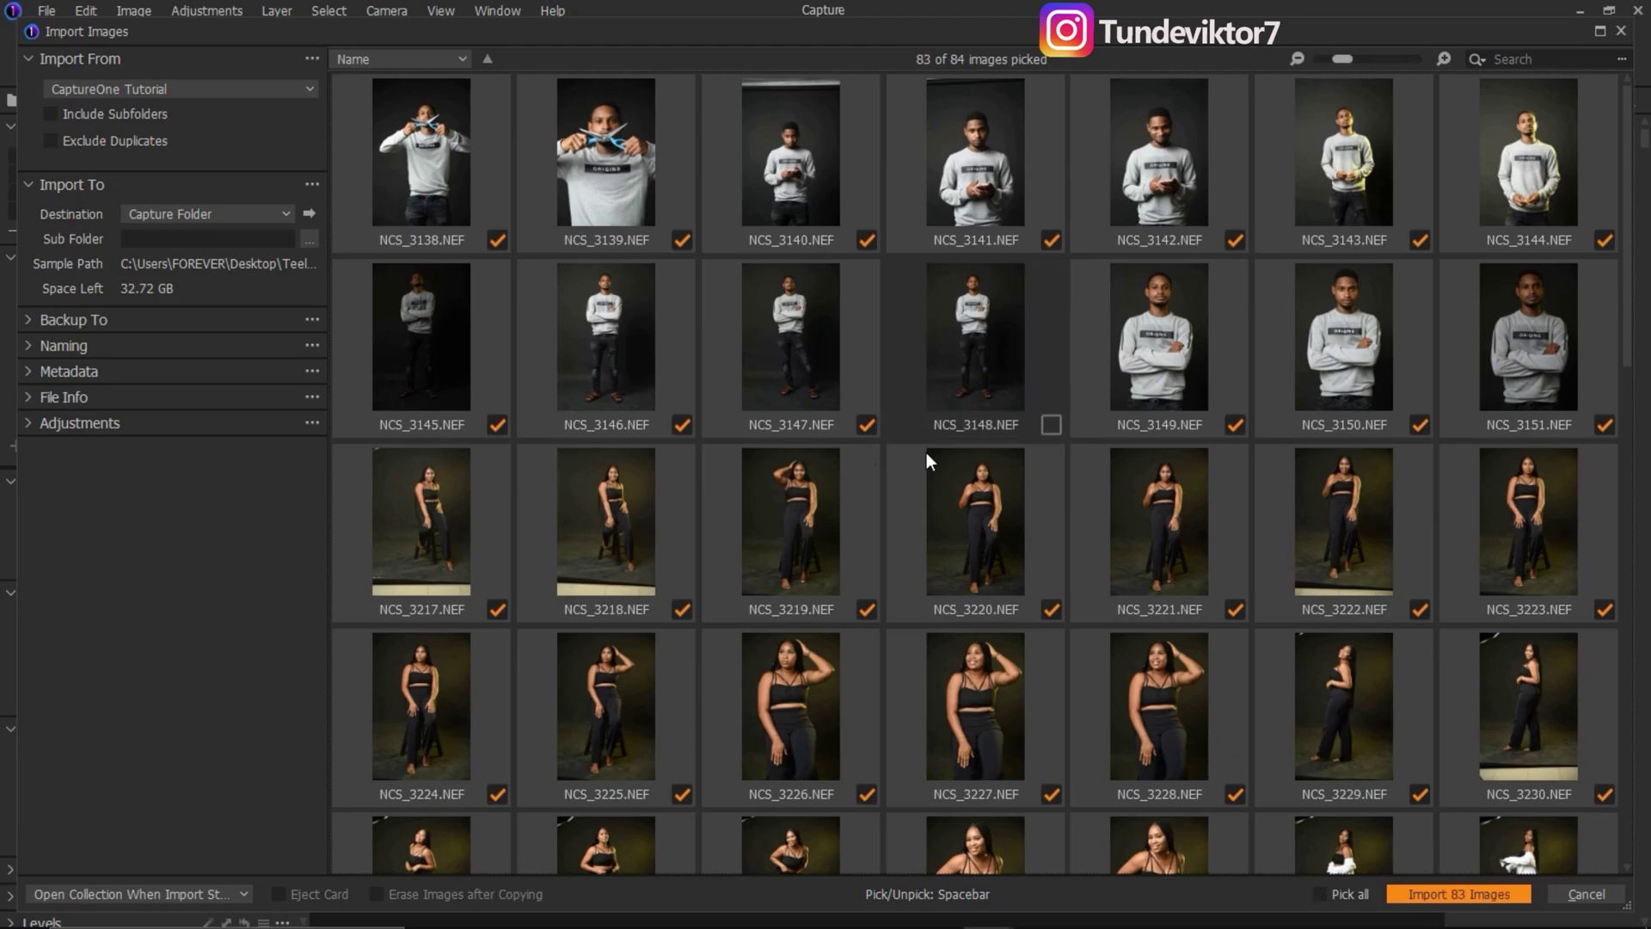
{"action": "left_click", "coordinate": [864, 429]}
{"action": "left_click", "coordinate": [865, 239]}
{"action": "left_click", "coordinate": [682, 240]}
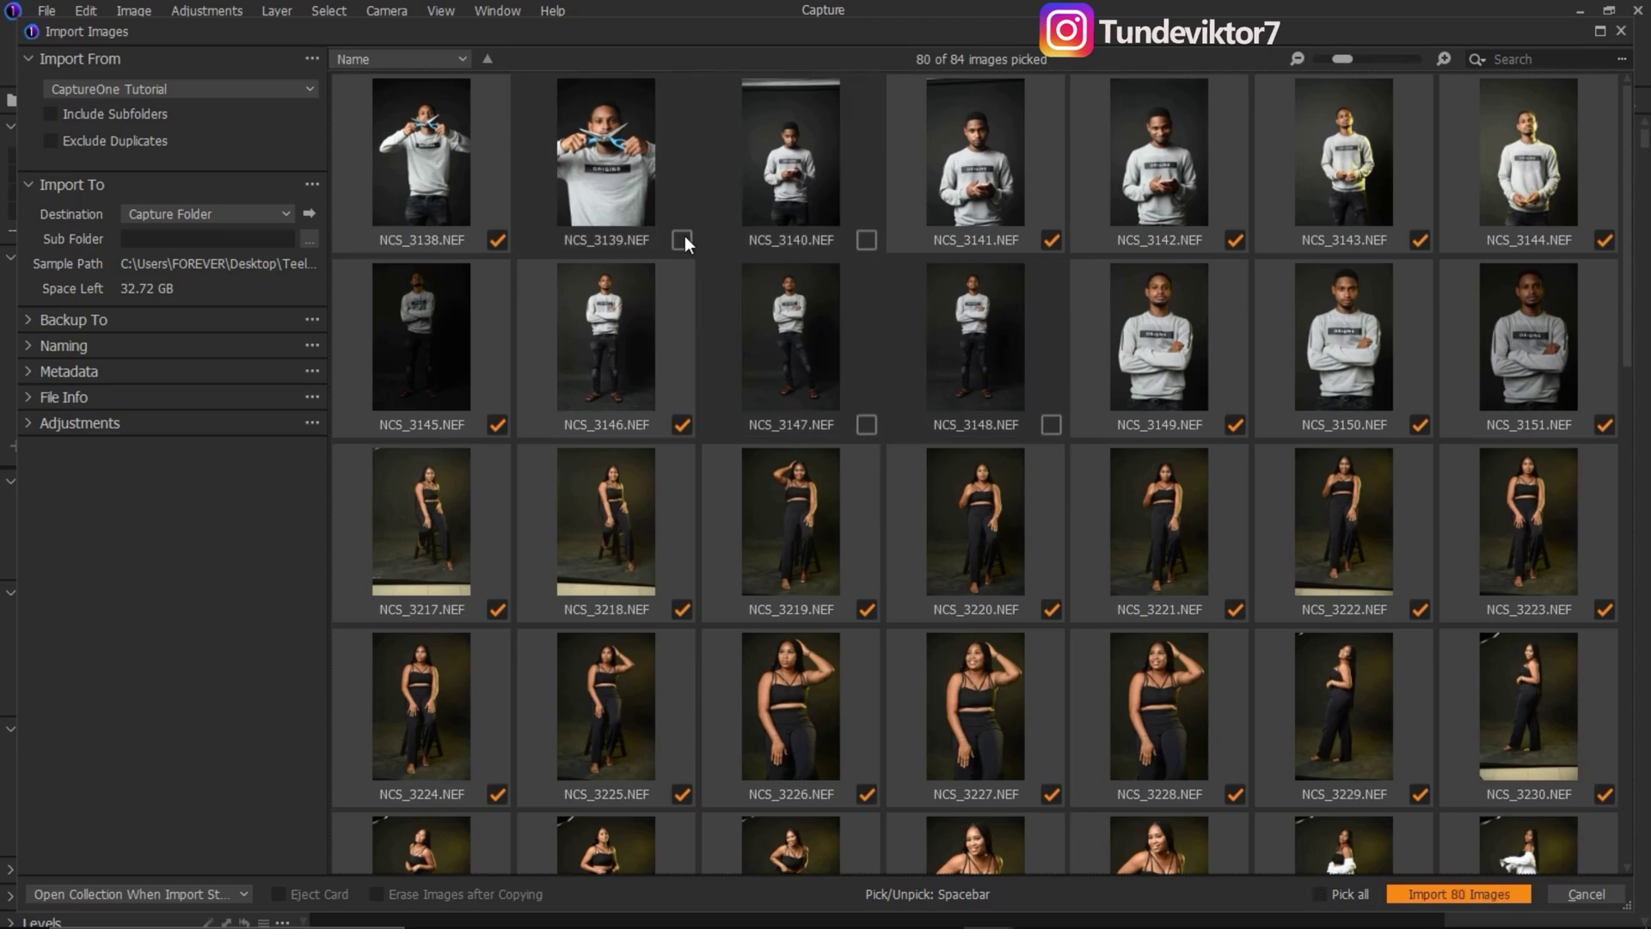
{"action": "left_click", "coordinate": [410, 224]}
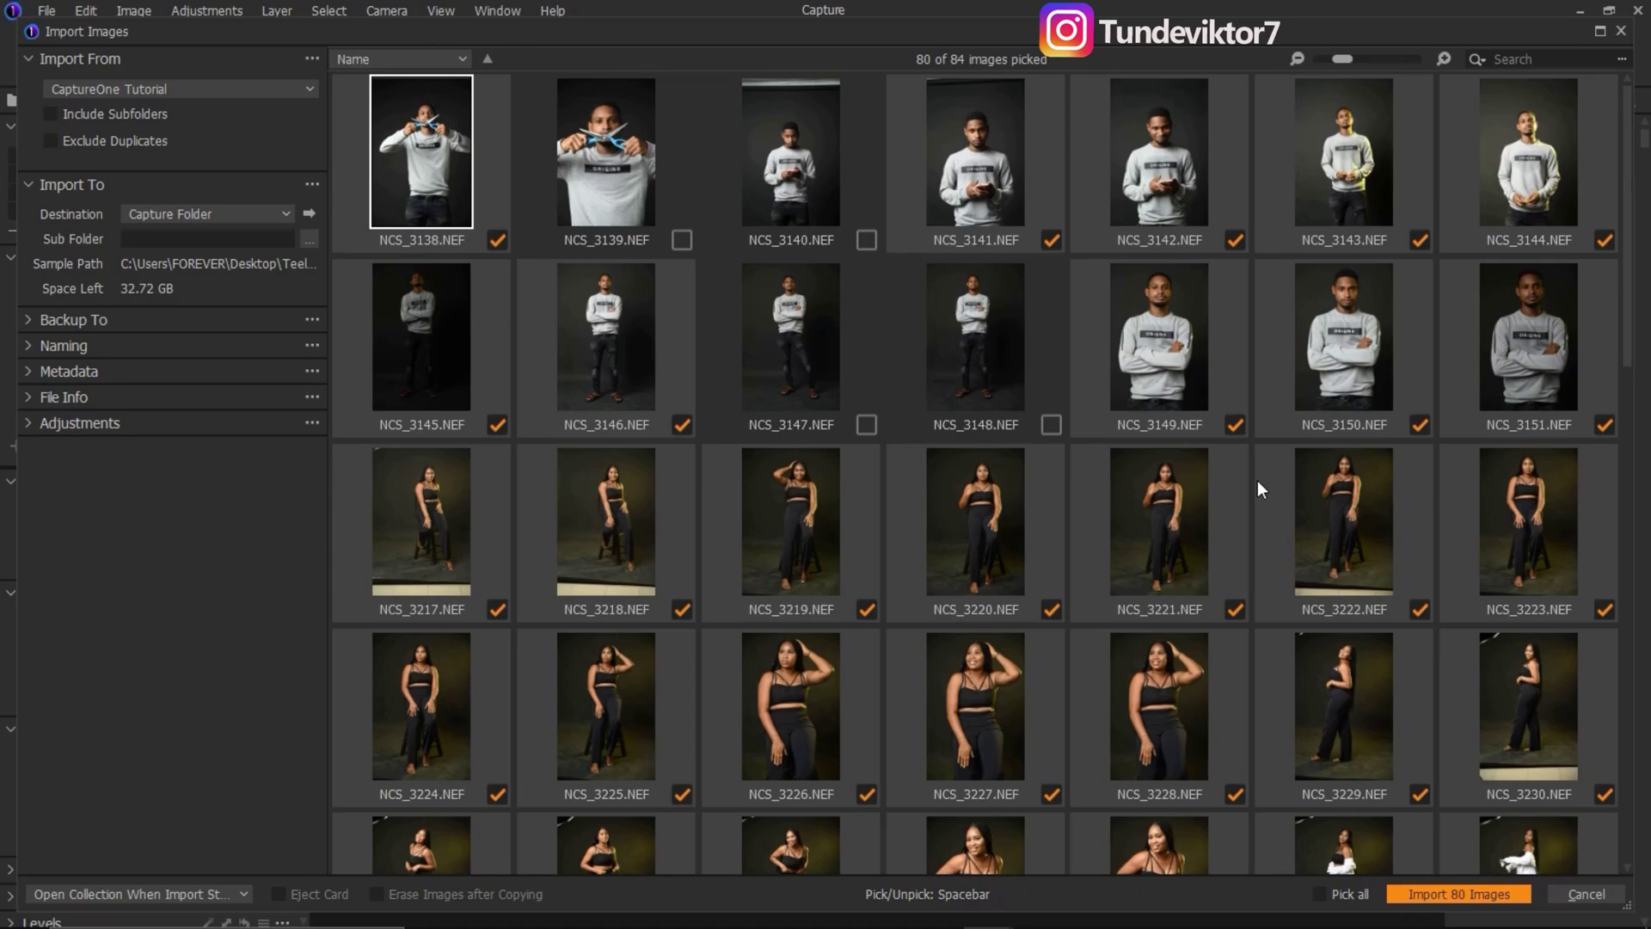
Exclude the whole range NCS_3138 to NCS_3229 from the import at once, and clear the thumbnail selection
{"action": "left_click", "coordinate": [1353, 720], "text": "shift"}
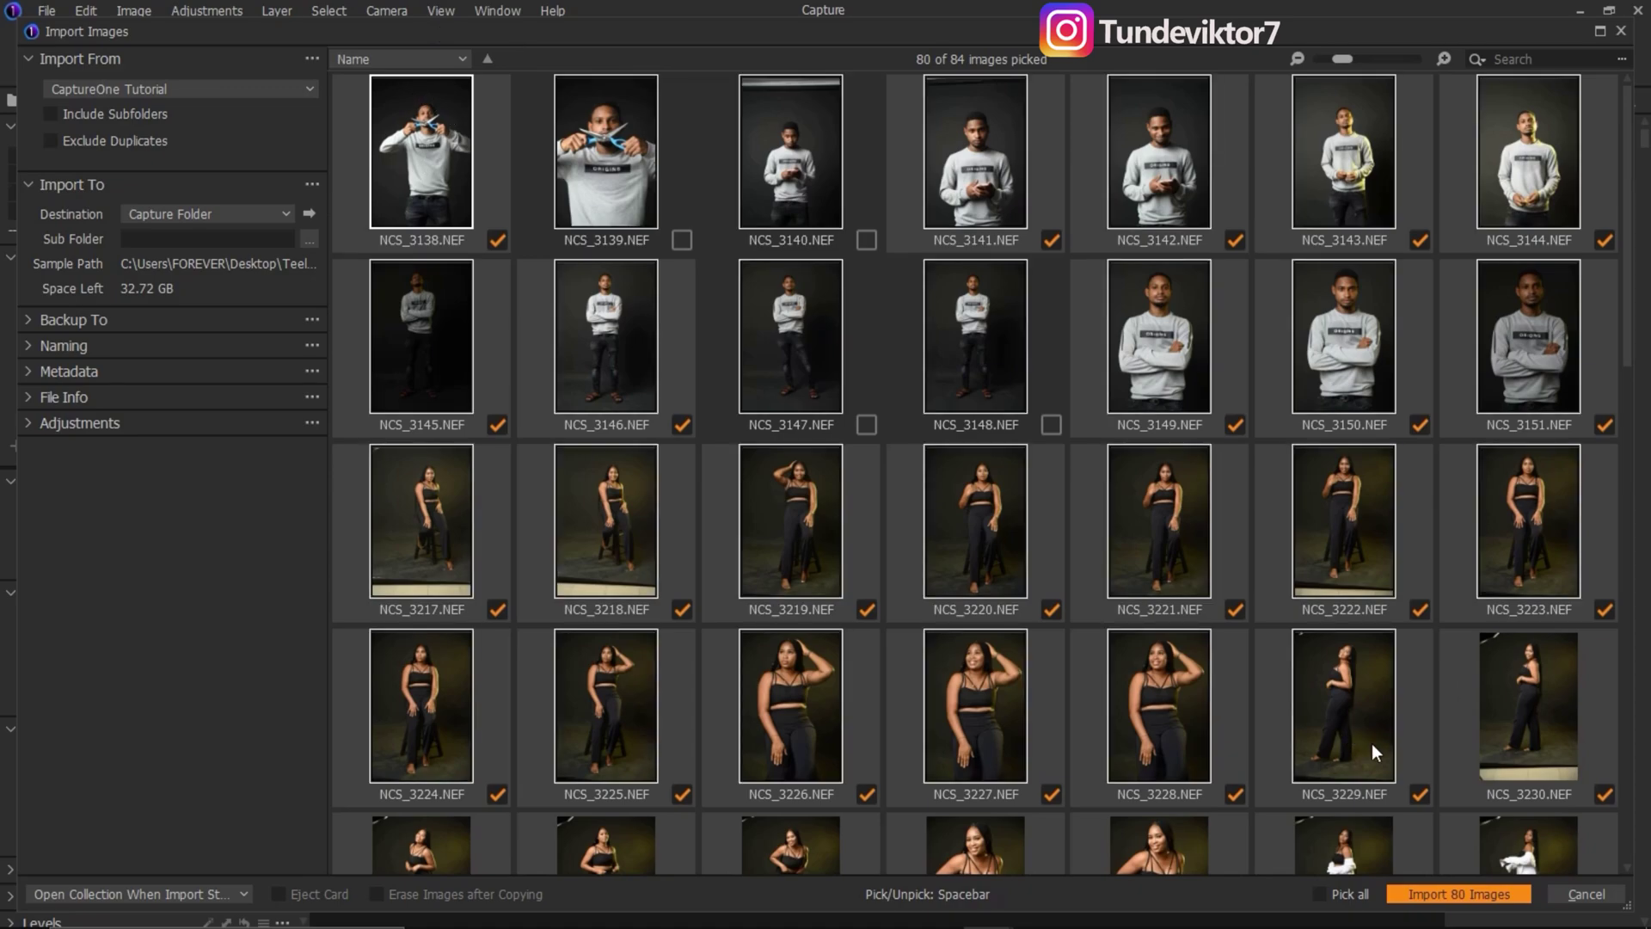
{"action": "left_click", "coordinate": [1417, 793]}
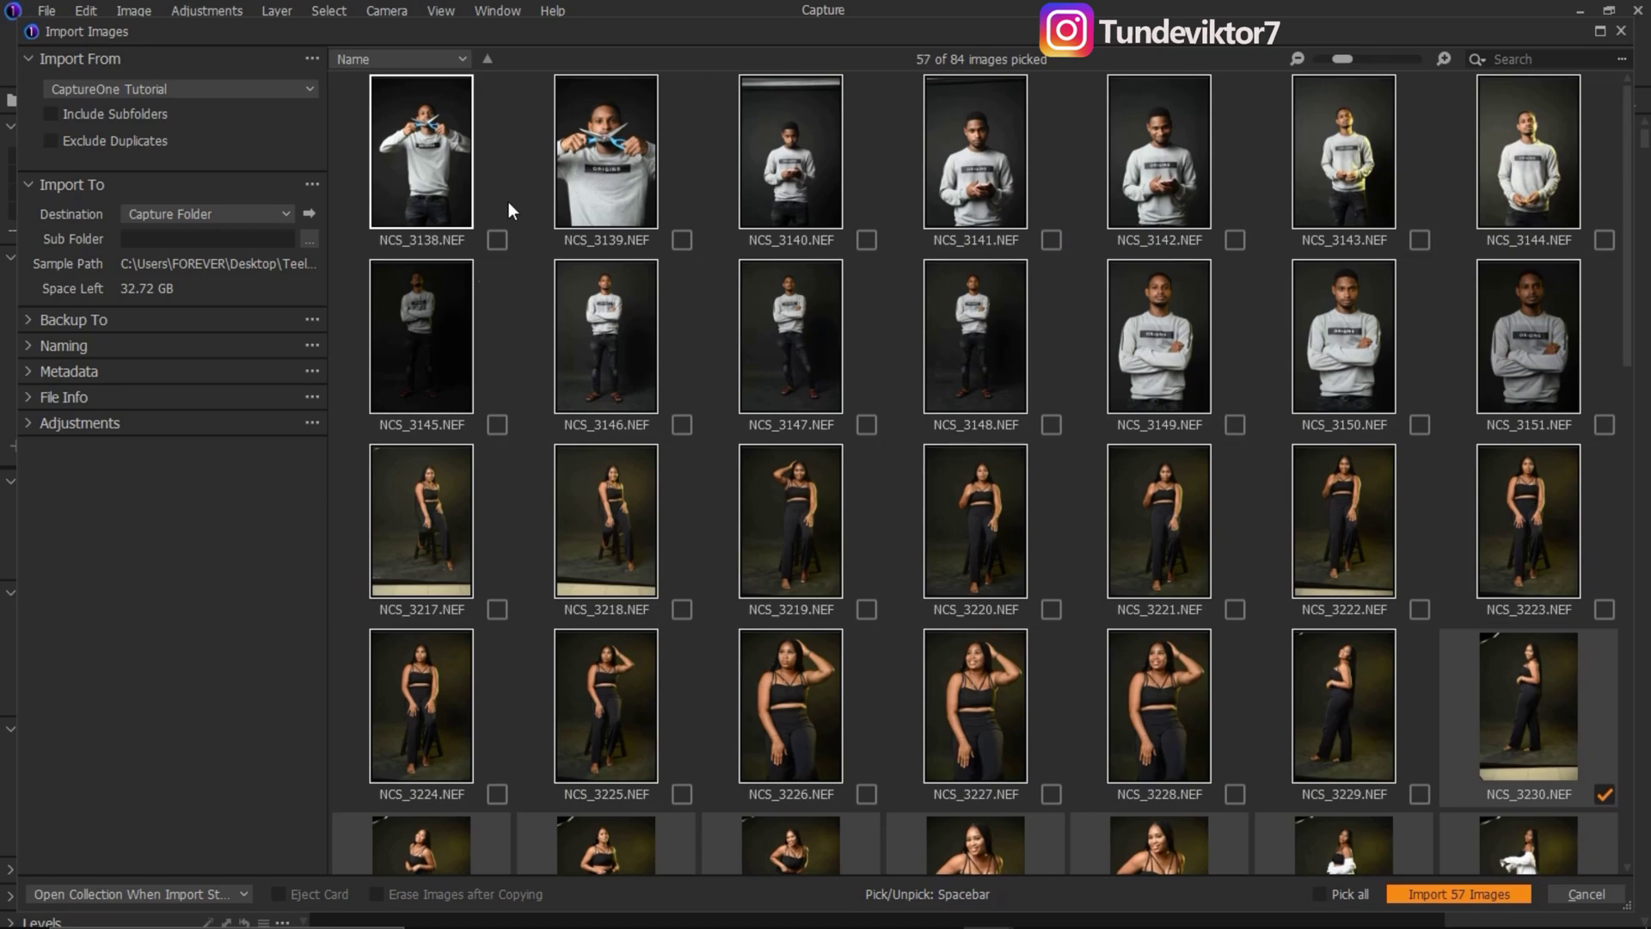
{"action": "key", "text": "ctrl+d"}
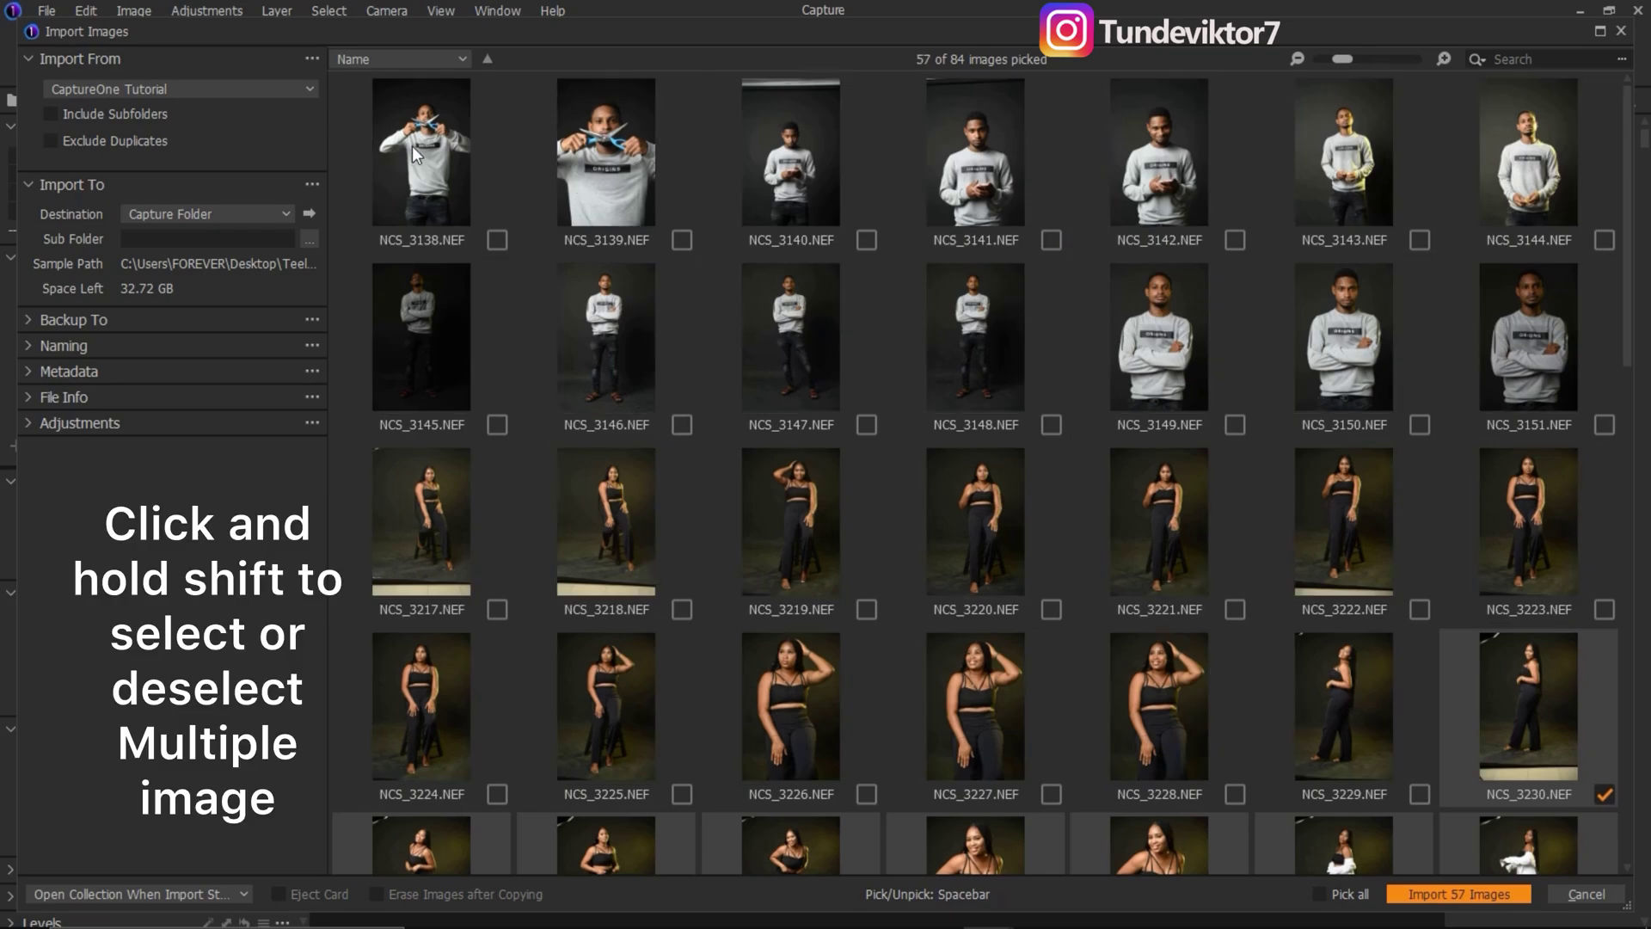
Select the range NCS_3138 to NCS_3229 again, include it in the import, and clear the selection
{"action": "left_click", "coordinate": [418, 146]}
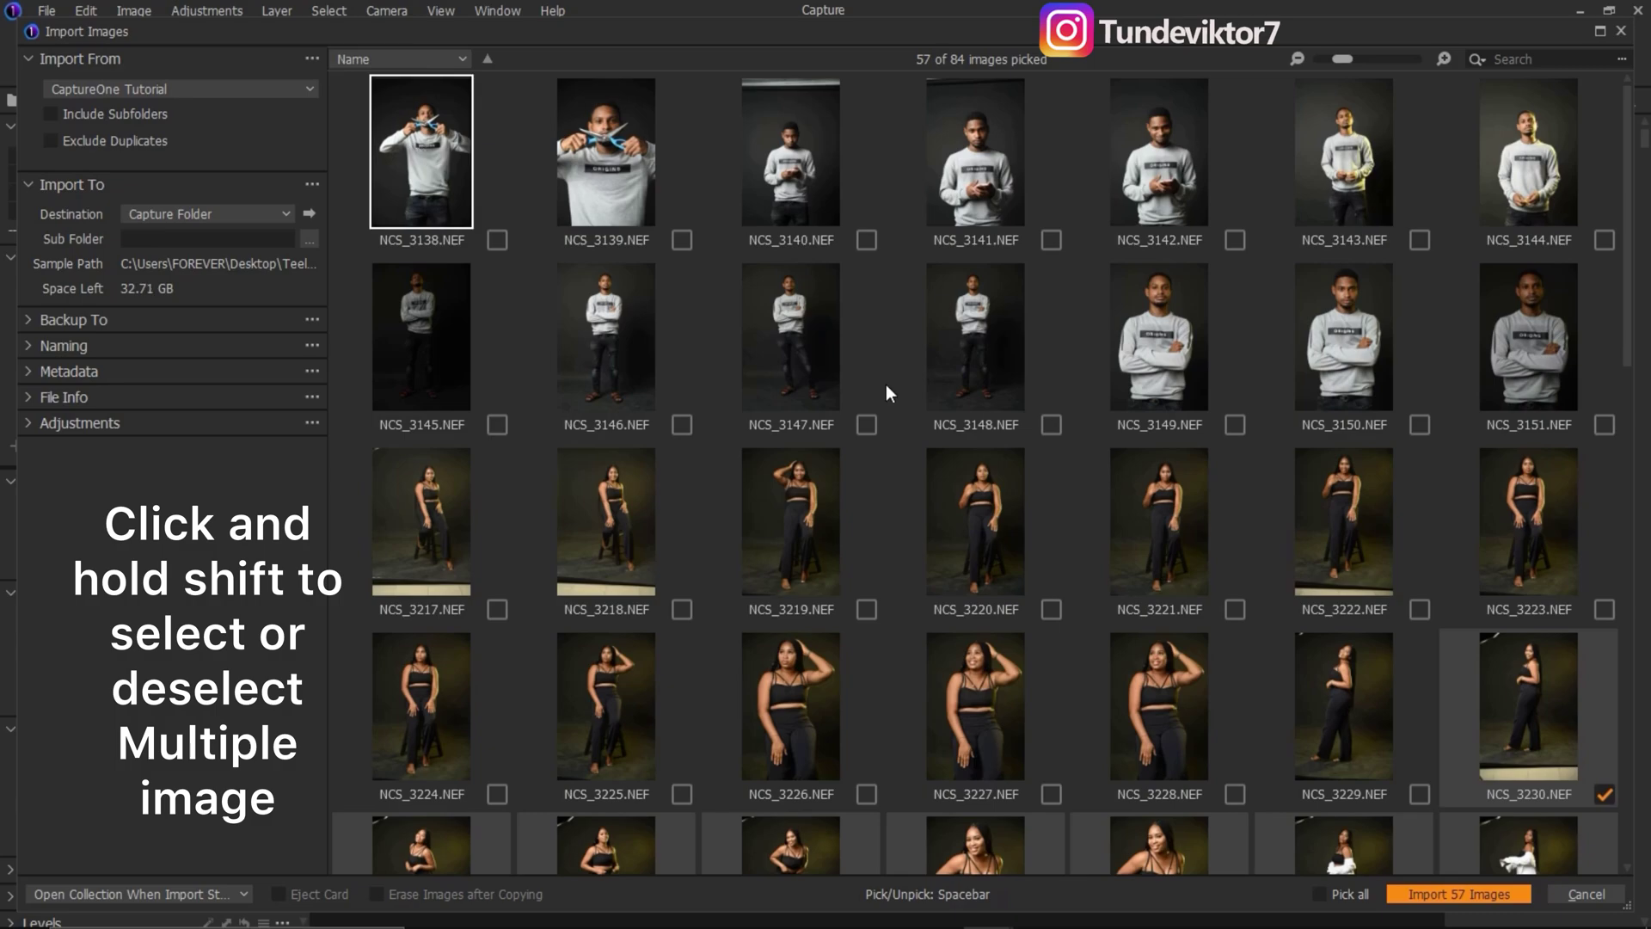
{"action": "left_click", "coordinate": [1360, 712], "text": "shift"}
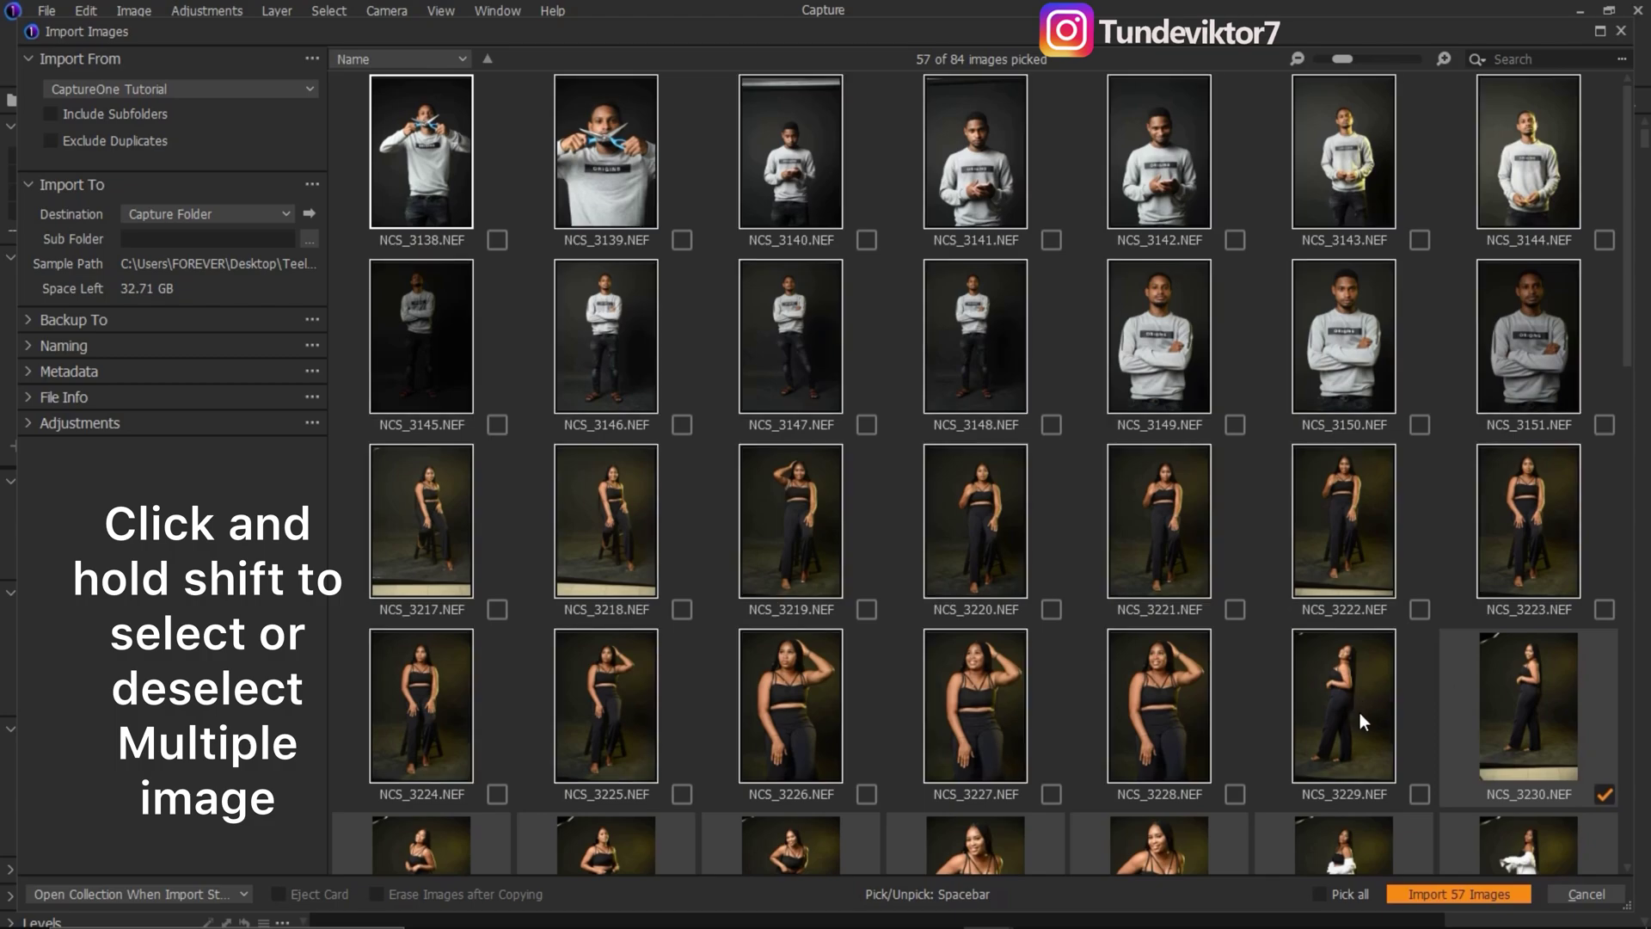
{"action": "left_click", "coordinate": [1419, 793]}
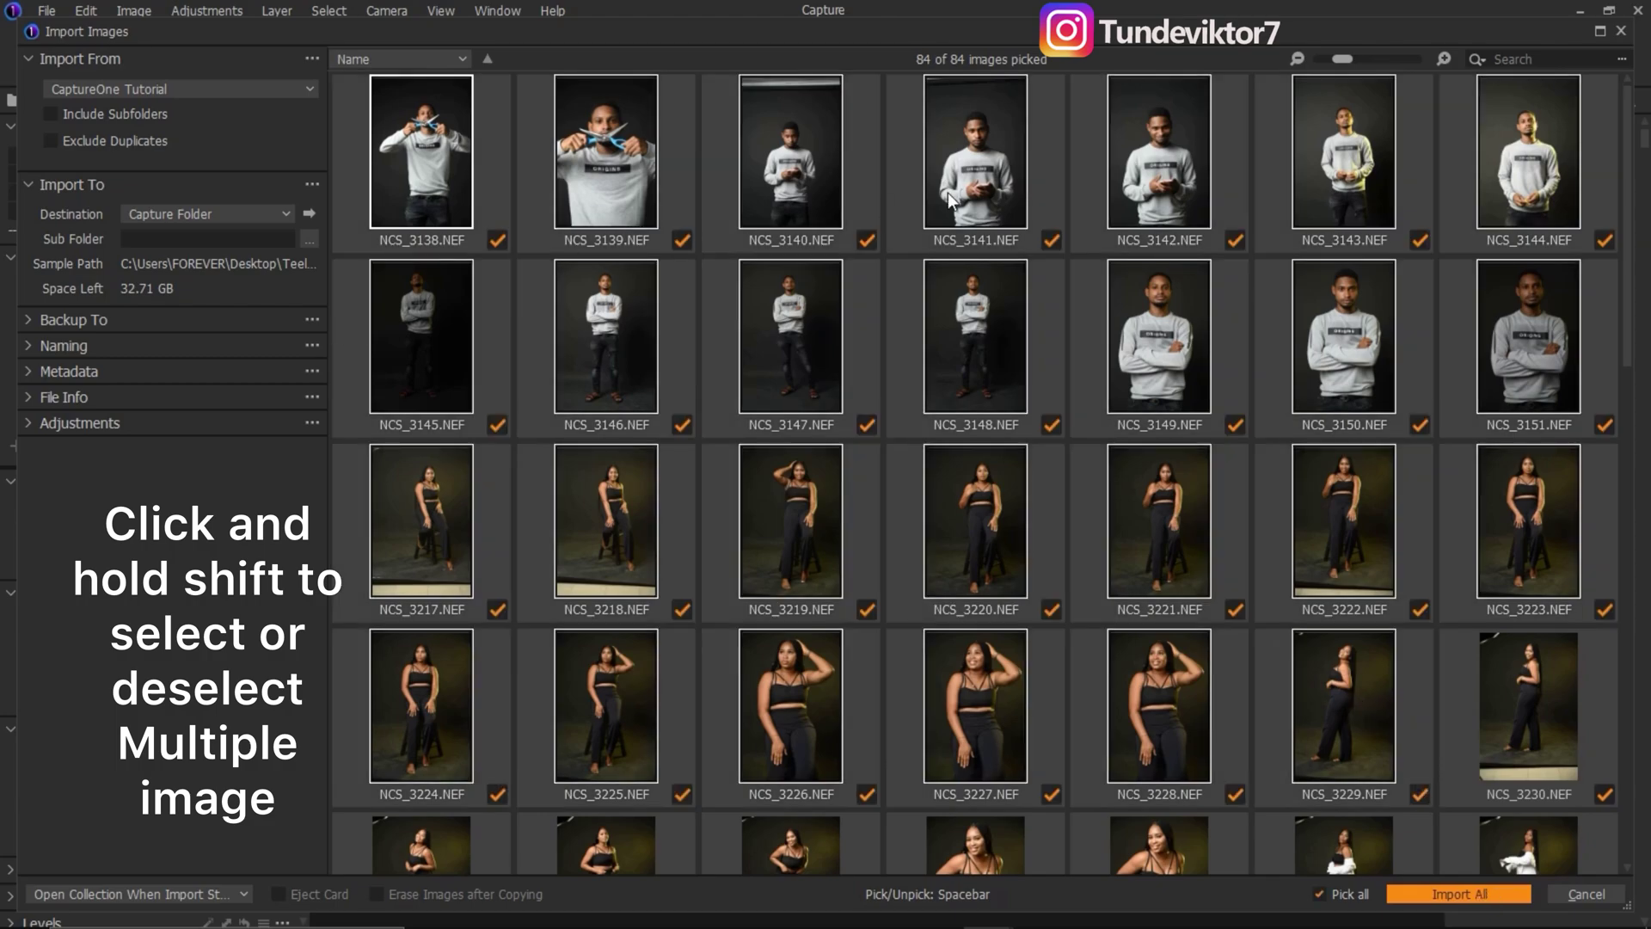
{"action": "left_click", "coordinate": [1266, 353]}
Exclude NCS_3142, NCS_3141, NCS_3140 and NCS_3139 individually from the import
{"action": "left_click", "coordinate": [1236, 240]}
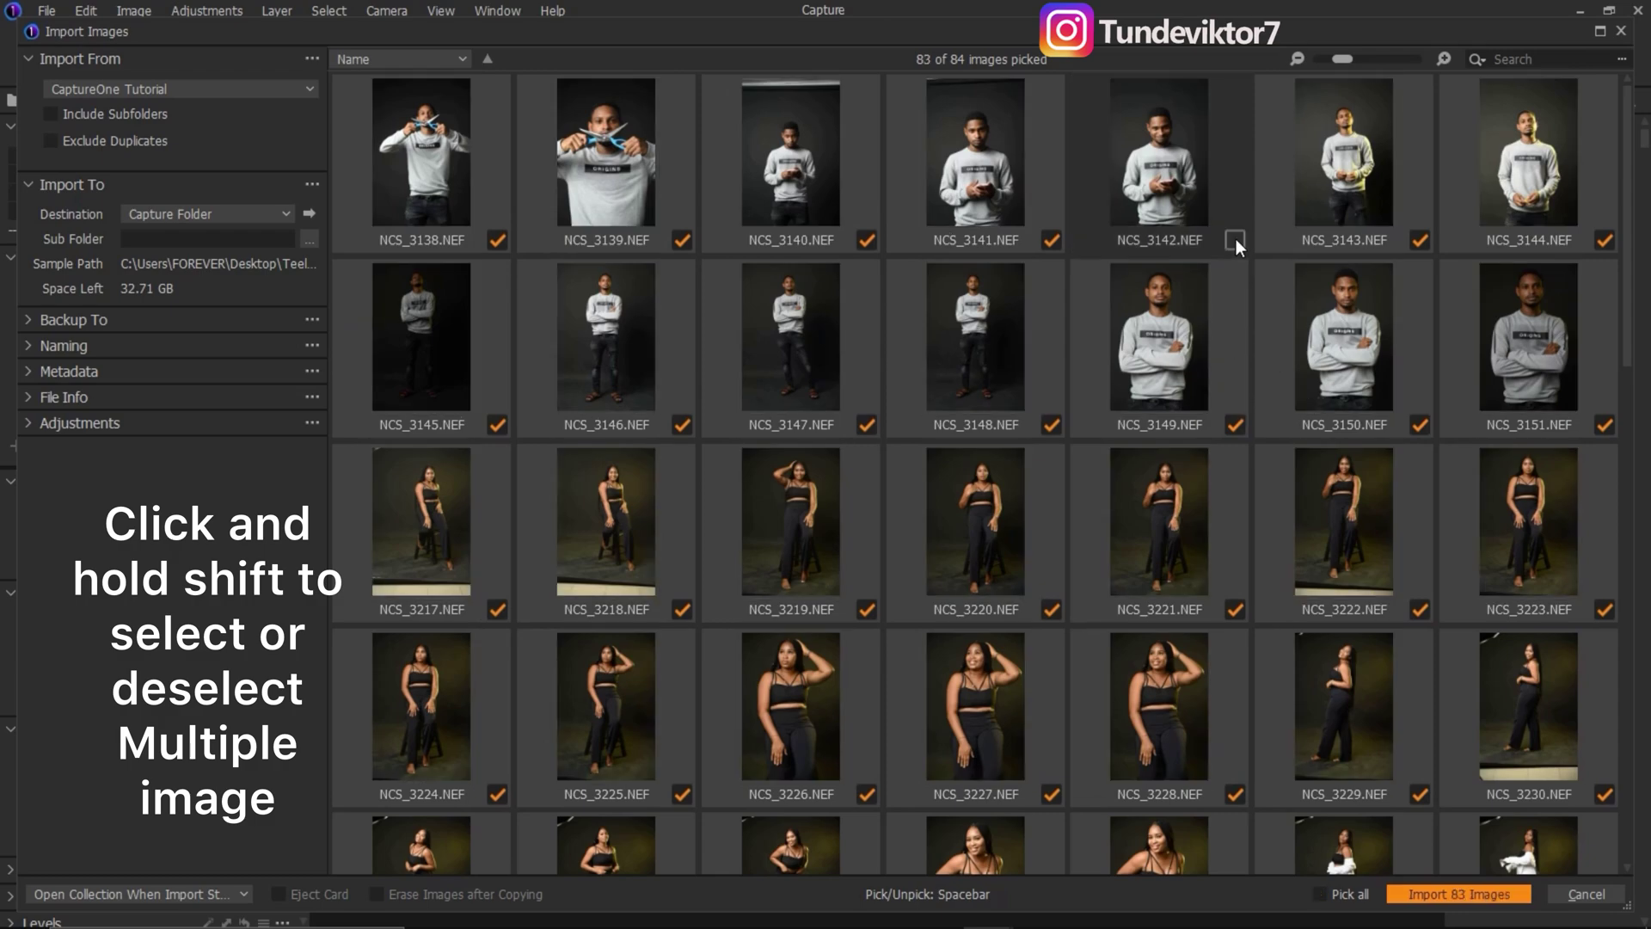
{"action": "left_click", "coordinate": [1051, 240]}
{"action": "left_click", "coordinate": [868, 240]}
{"action": "left_click", "coordinate": [682, 240]}
Select NCS_3138 through NCS_3229, exclude the whole range from the import, and clear the selection
{"action": "left_click", "coordinate": [424, 175]}
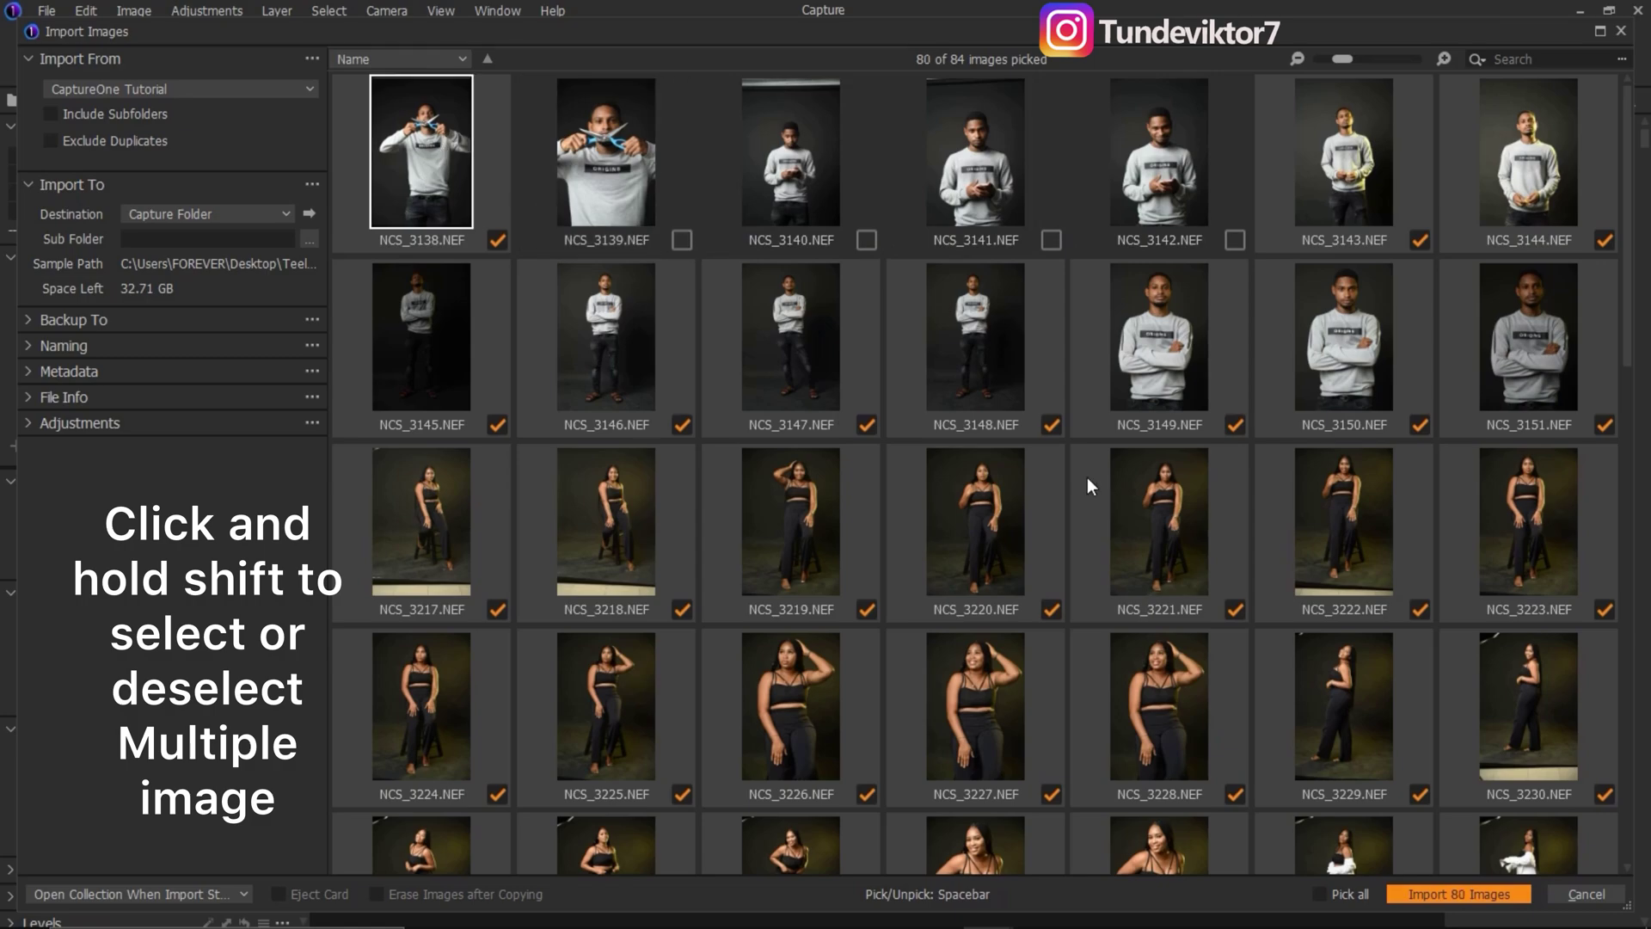
{"action": "left_click", "coordinate": [1385, 705], "text": "shift"}
{"action": "left_click", "coordinate": [1421, 791]}
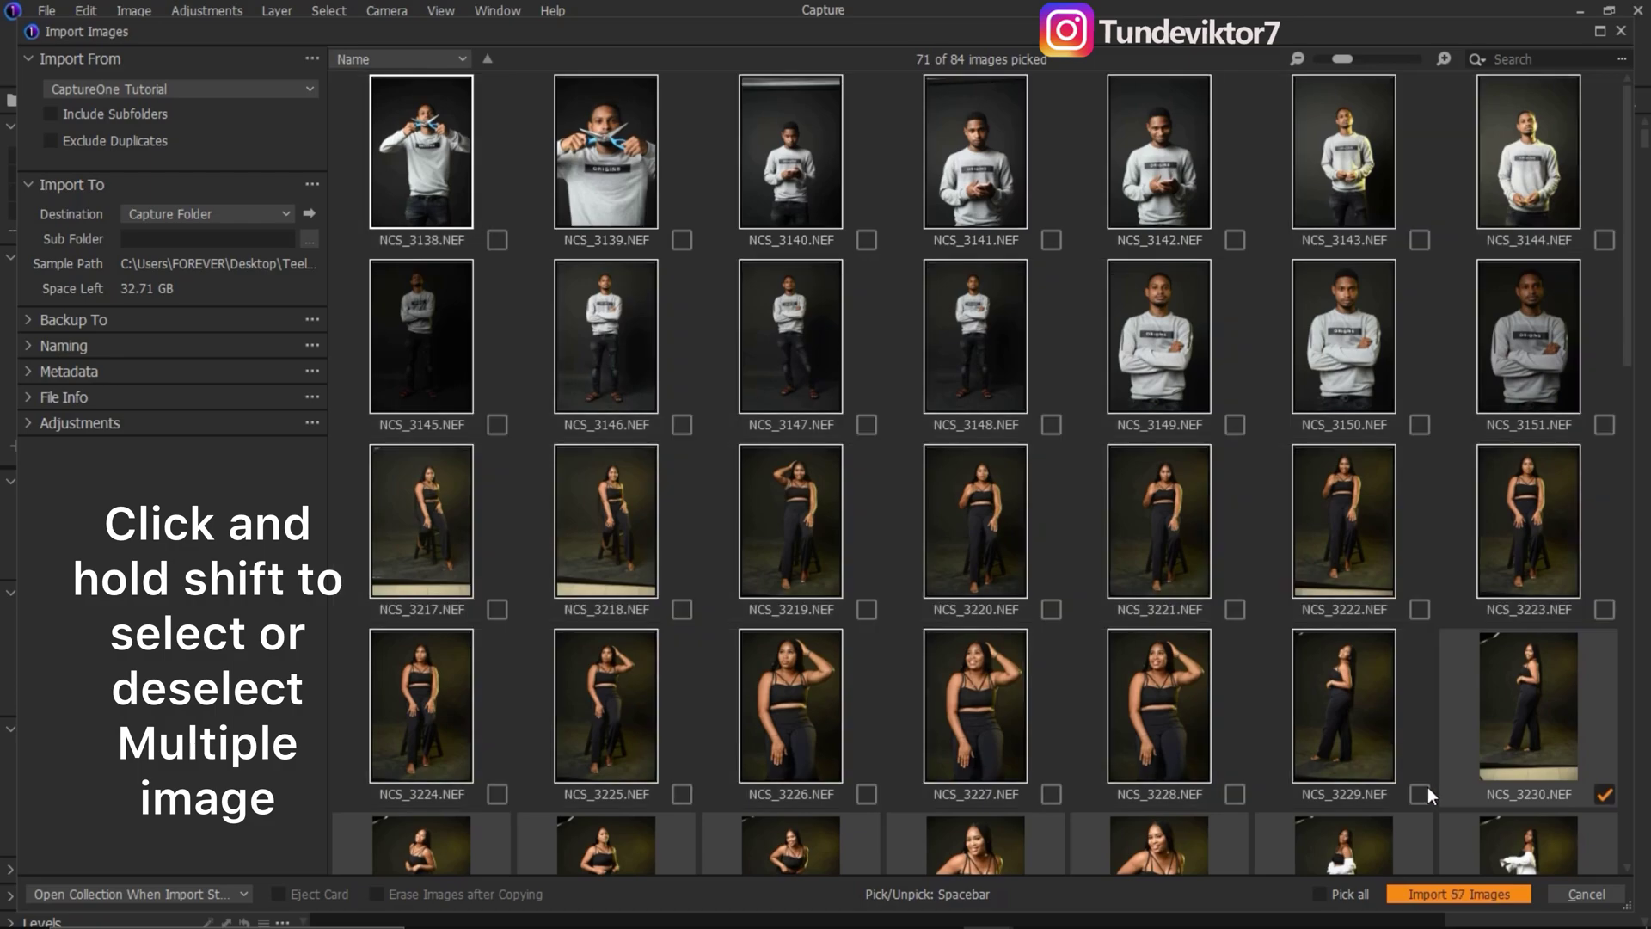
{"action": "left_click", "coordinate": [1277, 340]}
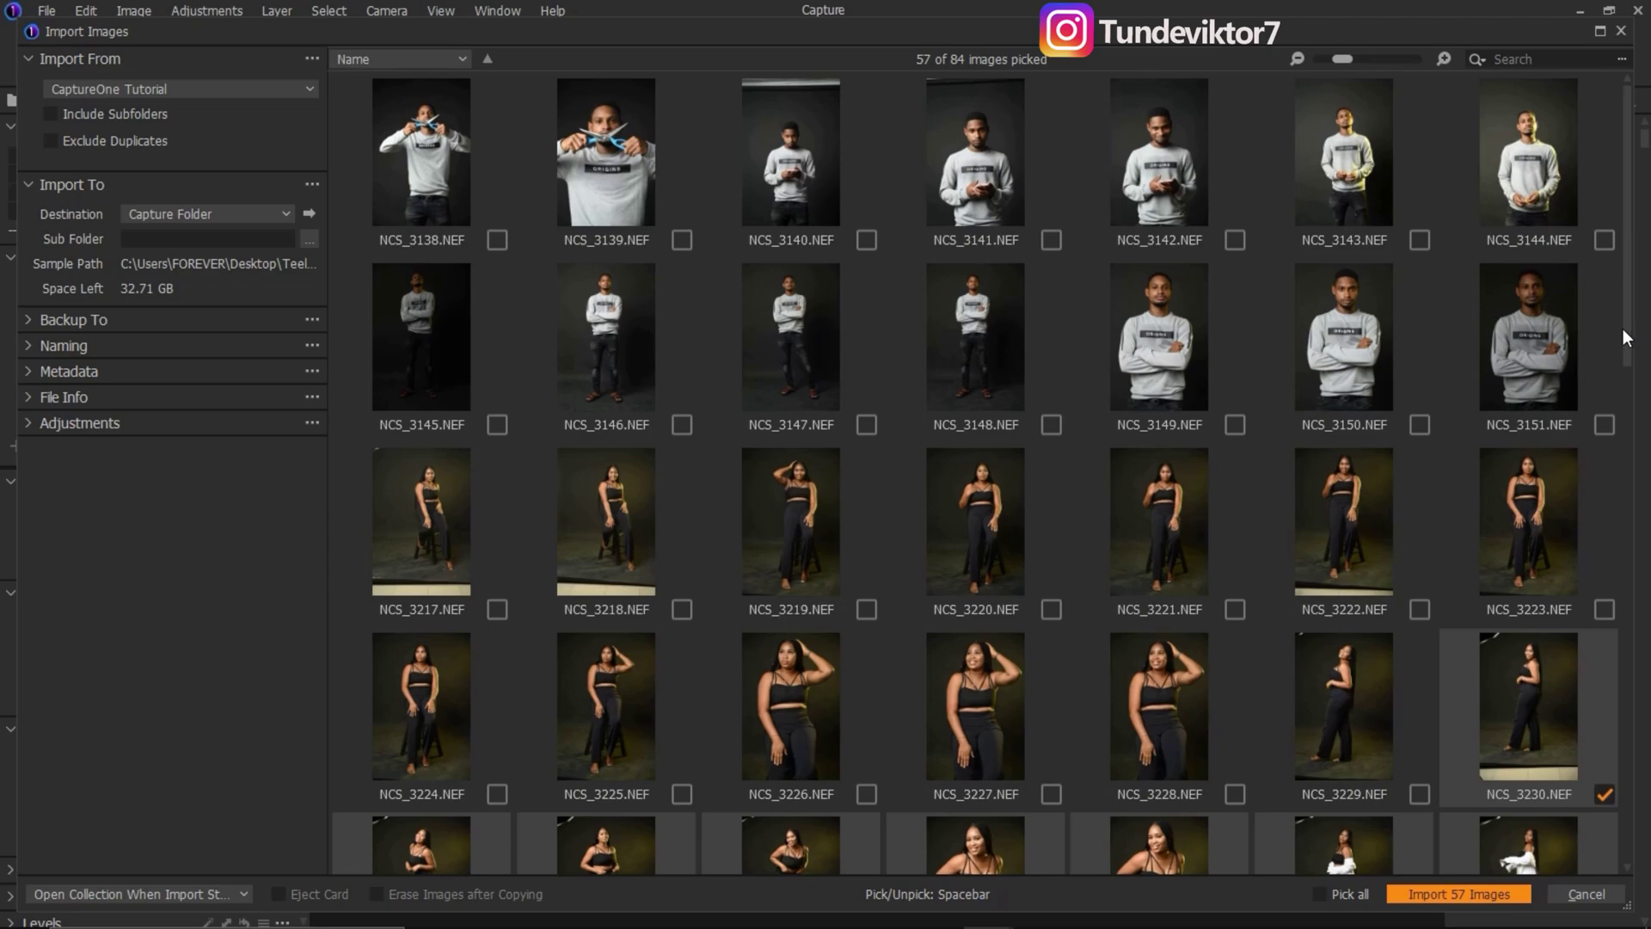
Pick all images for import and import them into the session's Capture Folder
{"action": "left_click_drag", "start_coordinate": [1629, 363], "coordinate": [1635, 579]}
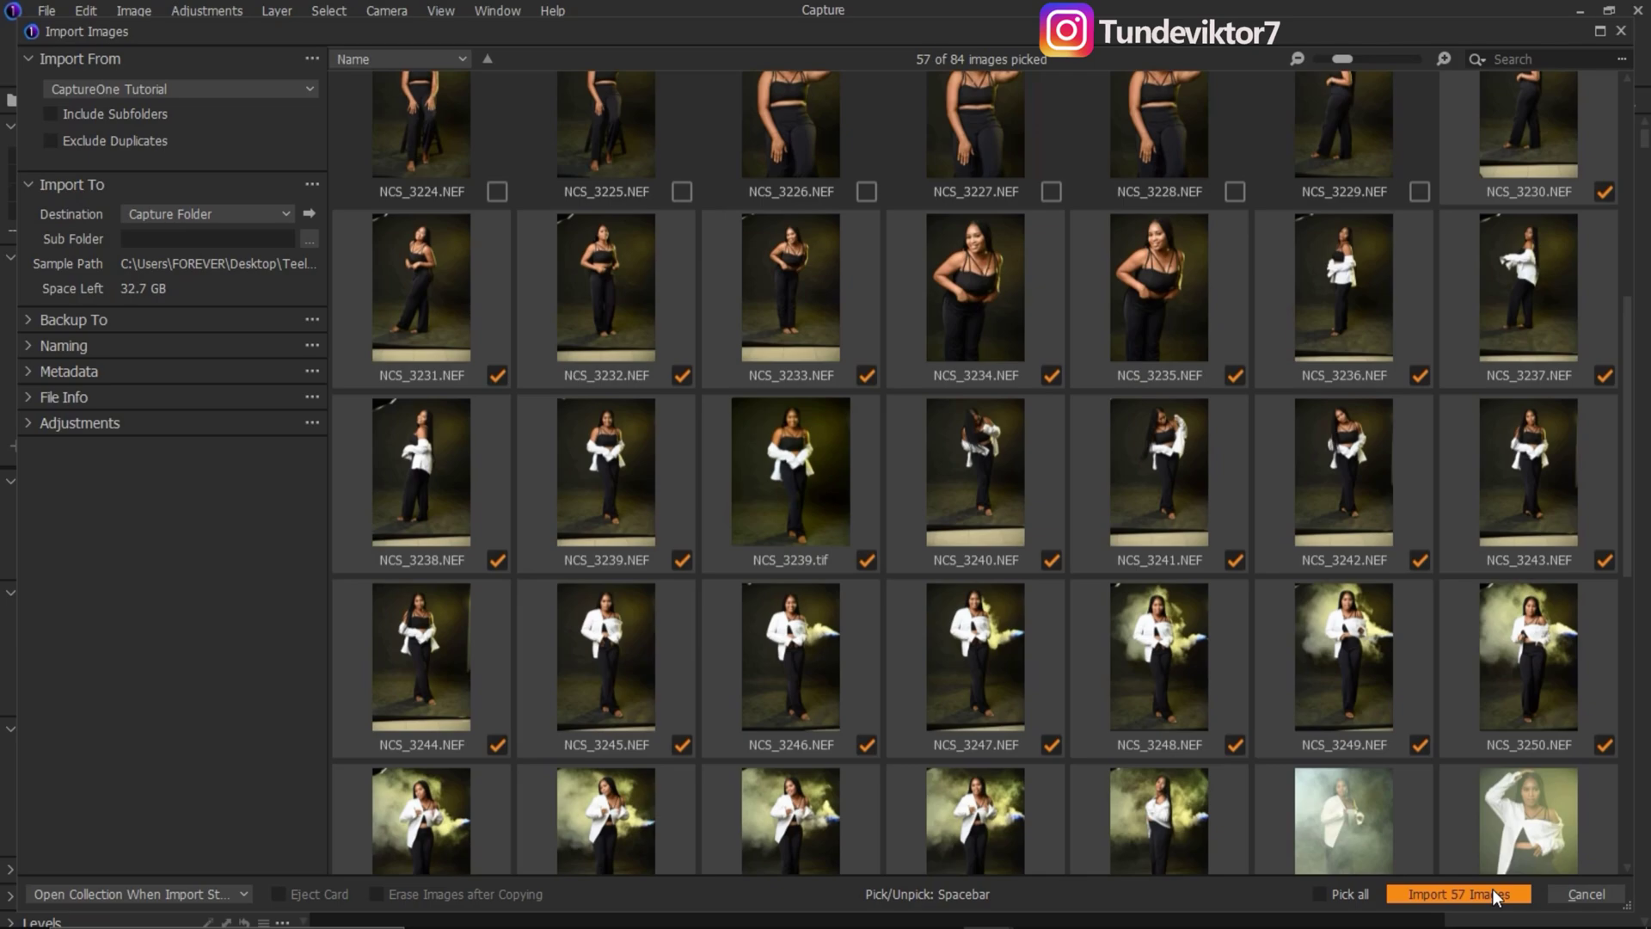
{"action": "left_click", "coordinate": [1323, 894]}
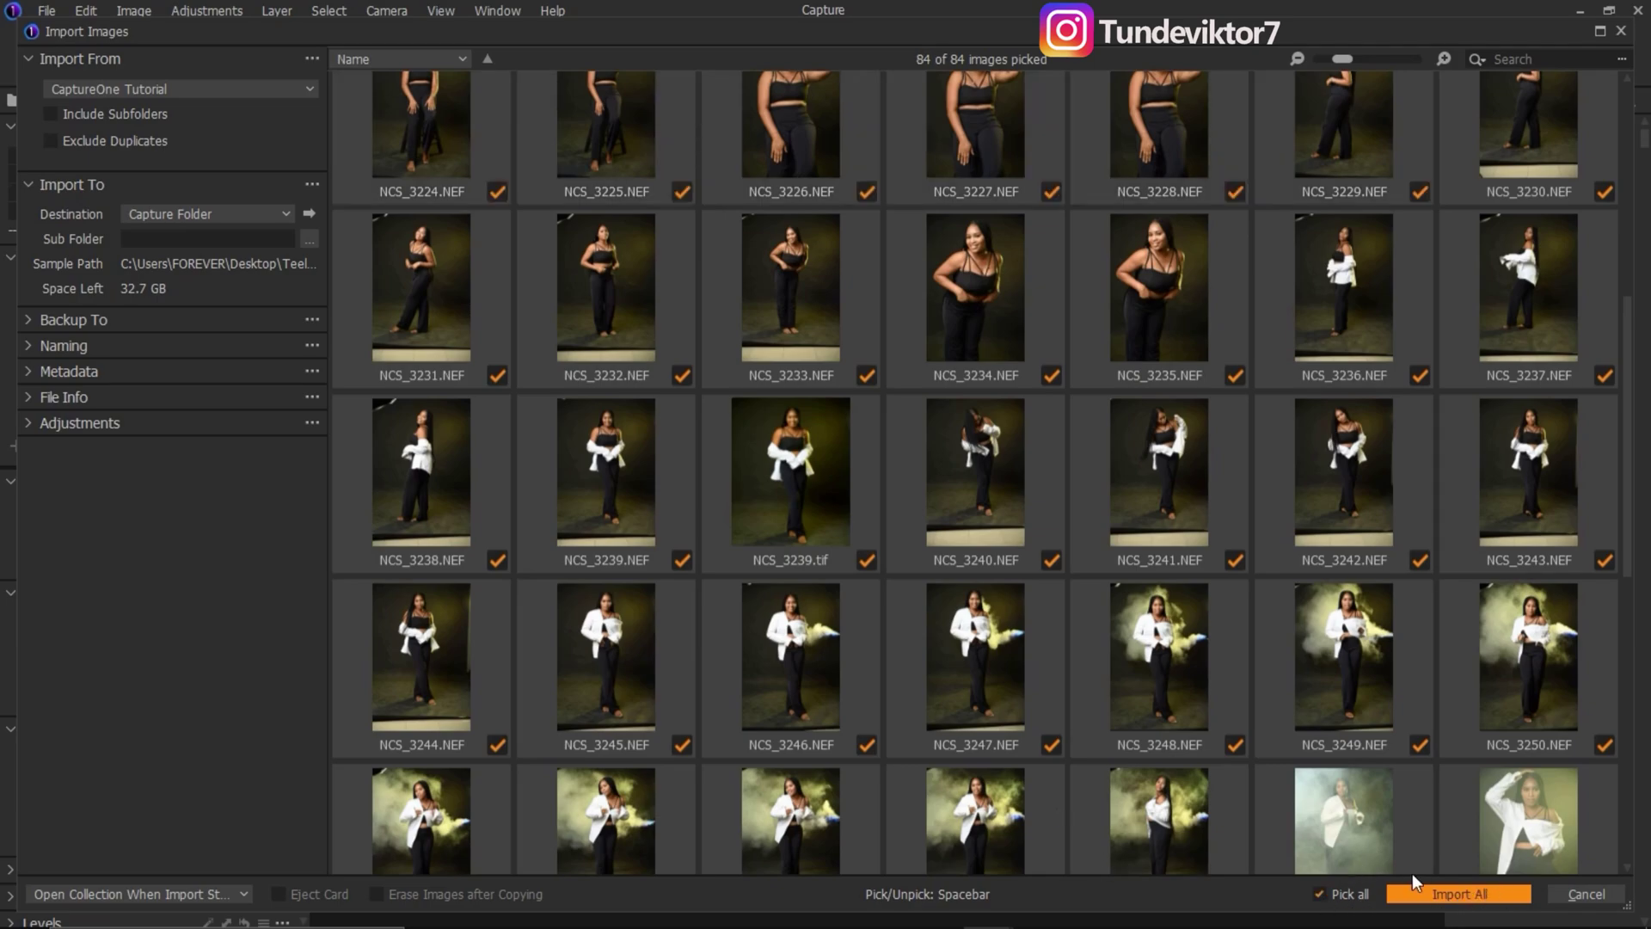
{"action": "left_click", "coordinate": [1432, 893]}
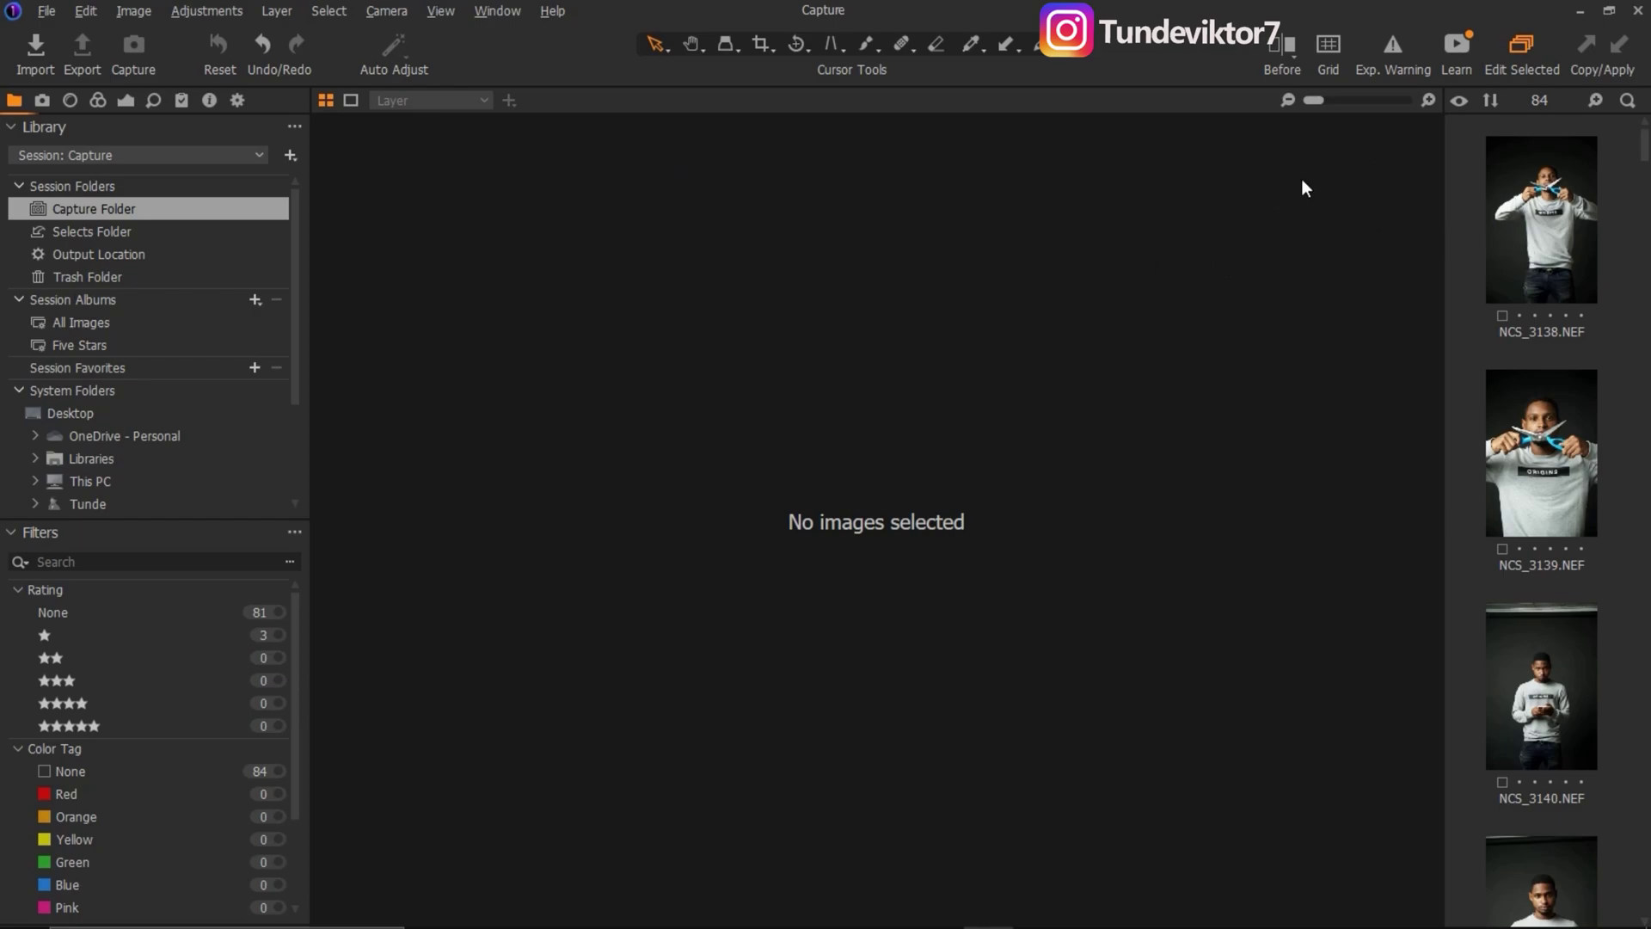
Browse the imported photos one after another in the viewer, from NCS_3138 to NCS_3224
{"action": "key", "text": "Right"}
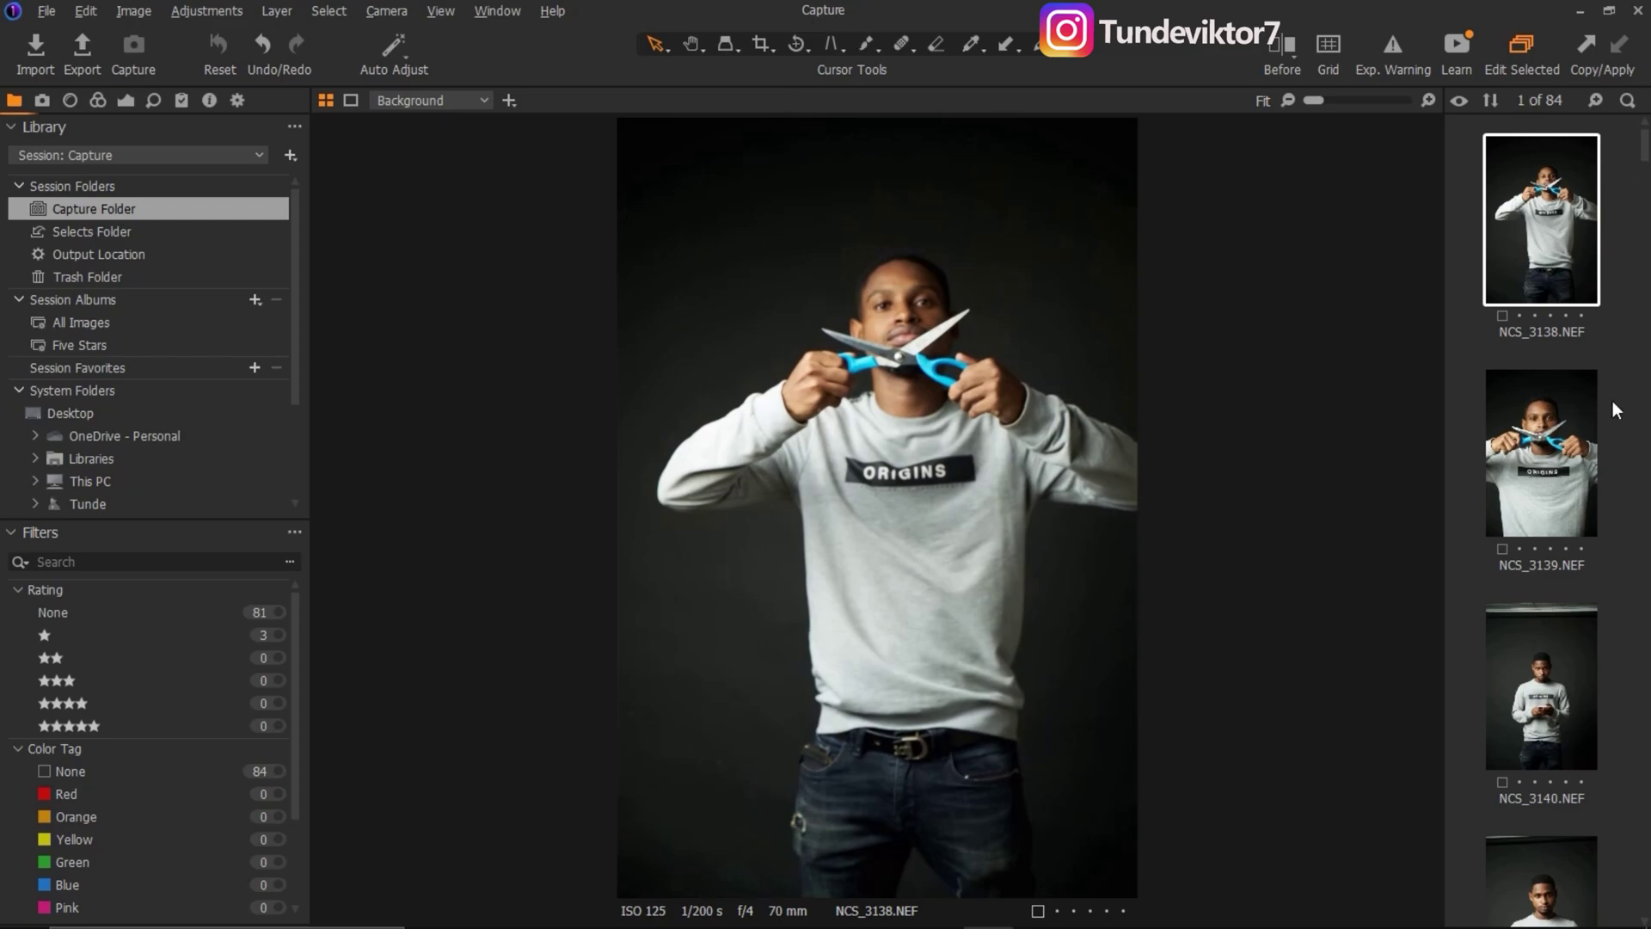
{"action": "scroll", "coordinate": [1616, 392], "scroll_direction": "down", "scroll_amount": 2}
{"action": "left_click", "coordinate": [1541, 485]}
{"action": "scroll", "coordinate": [1617, 509], "scroll_direction": "down", "scroll_amount": 10}
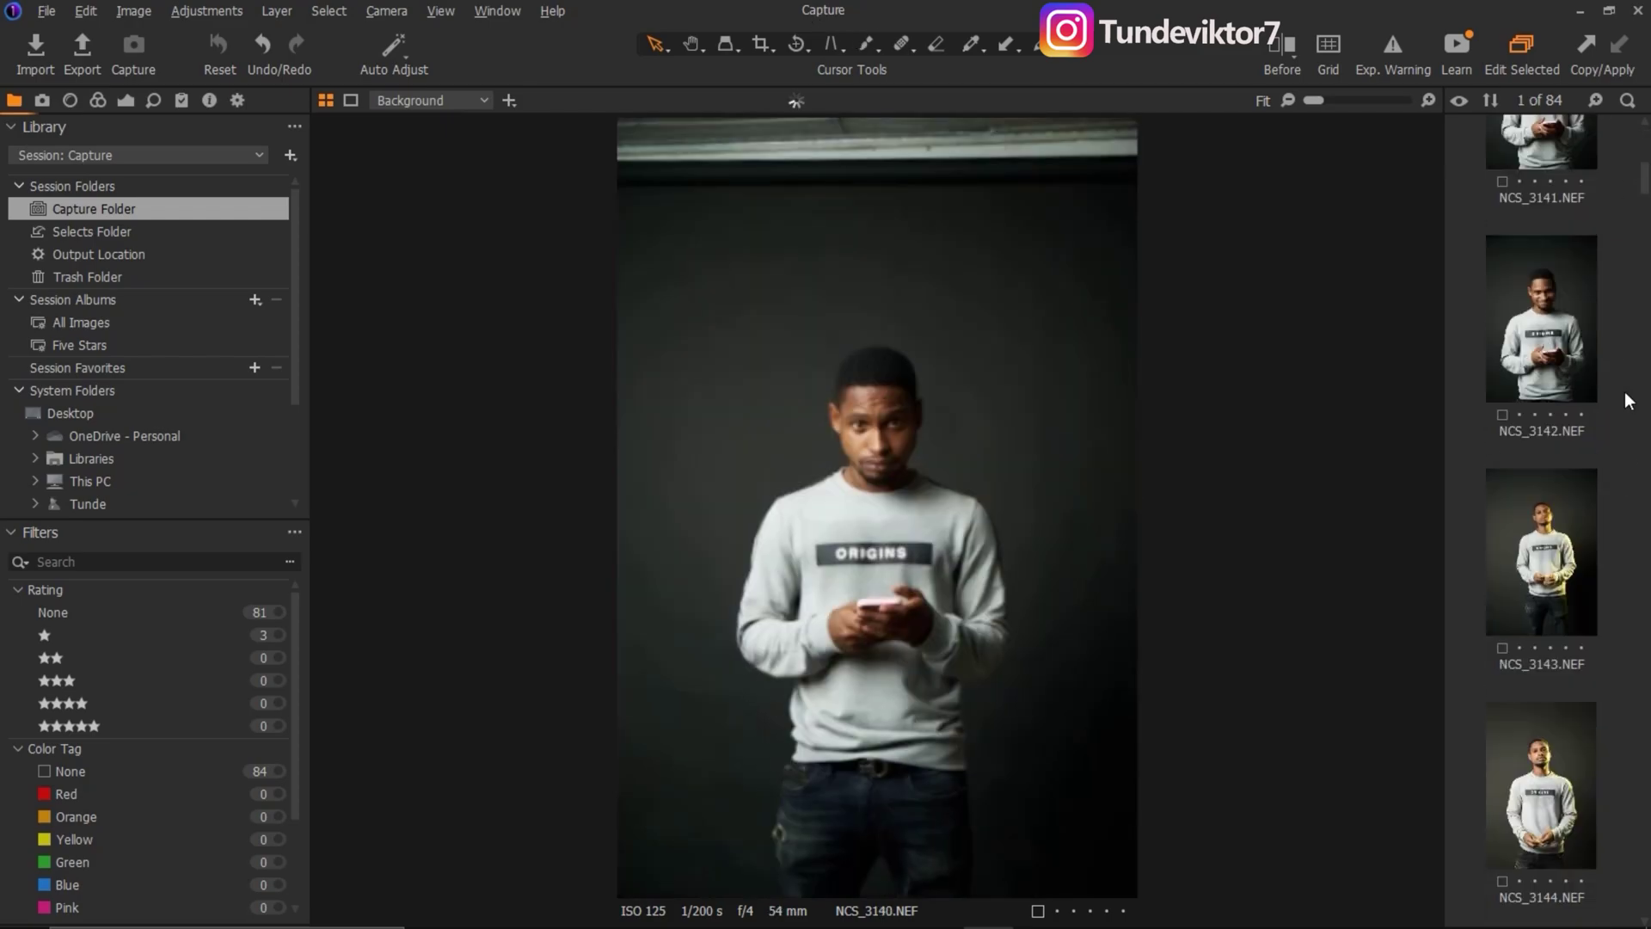
{"action": "left_click", "coordinate": [1550, 384]}
{"action": "key", "text": "Down"}
{"action": "key", "text": "Down"}
{"action": "key", "text": "Down"}
{"action": "key", "text": "Down"}
{"action": "key", "text": "Down"}
{"action": "key", "text": "Down"}
{"action": "key", "text": "Down"}
{"action": "key", "text": "Down"}
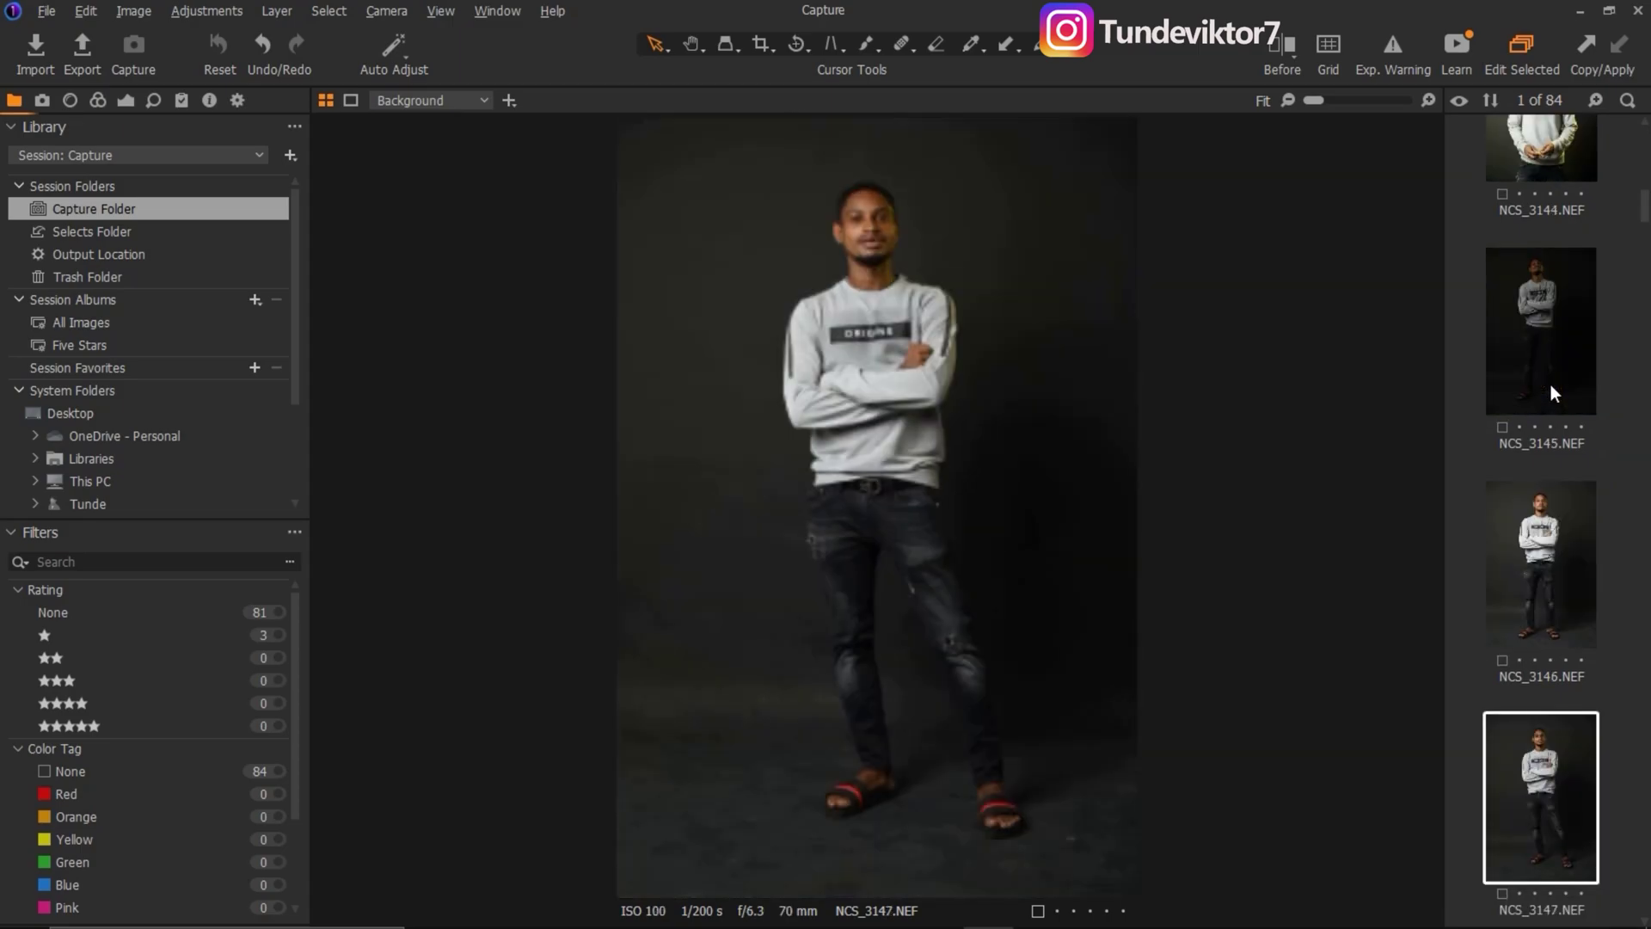
{"action": "key", "text": "Down"}
{"action": "key", "text": "Down"}
{"action": "key", "text": "Down"}
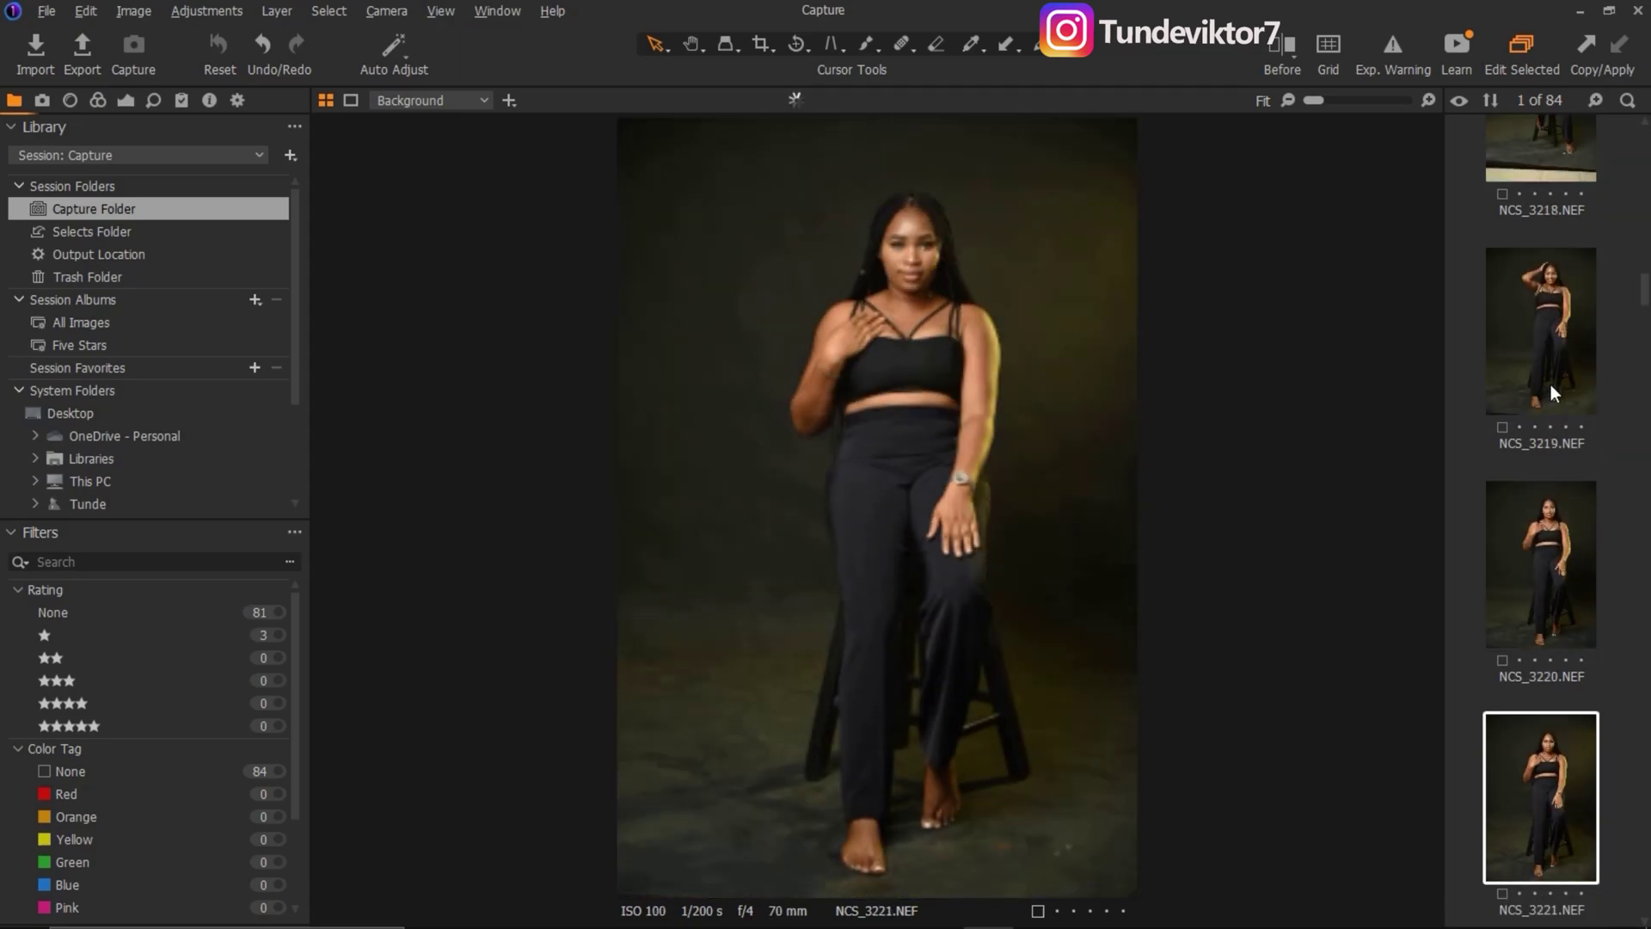
{"action": "key", "text": "Up"}
{"action": "key", "text": "Up"}
{"action": "key", "text": "Up"}
{"action": "key", "text": "Up"}
{"action": "key", "text": "Down"}
{"action": "key", "text": "Down"}
{"action": "key", "text": "Down"}
{"action": "key", "text": "Down"}
{"action": "key", "text": "Down"}
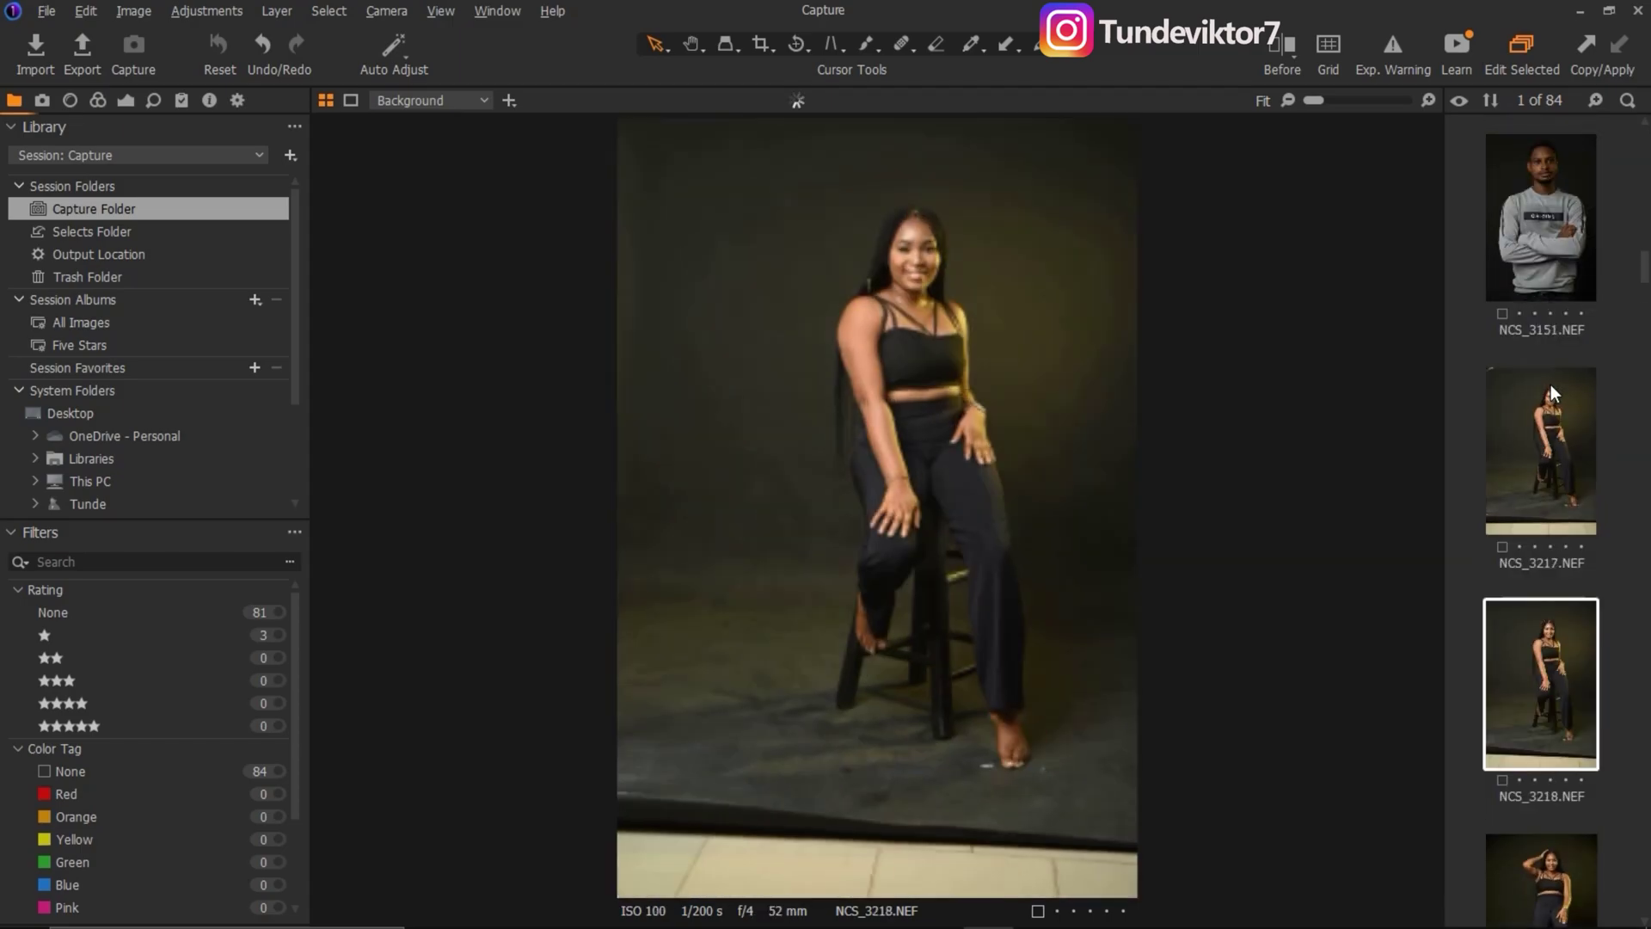
{"action": "key", "text": "Down"}
{"action": "key", "text": "Down"}
{"action": "key", "text": "Down"}
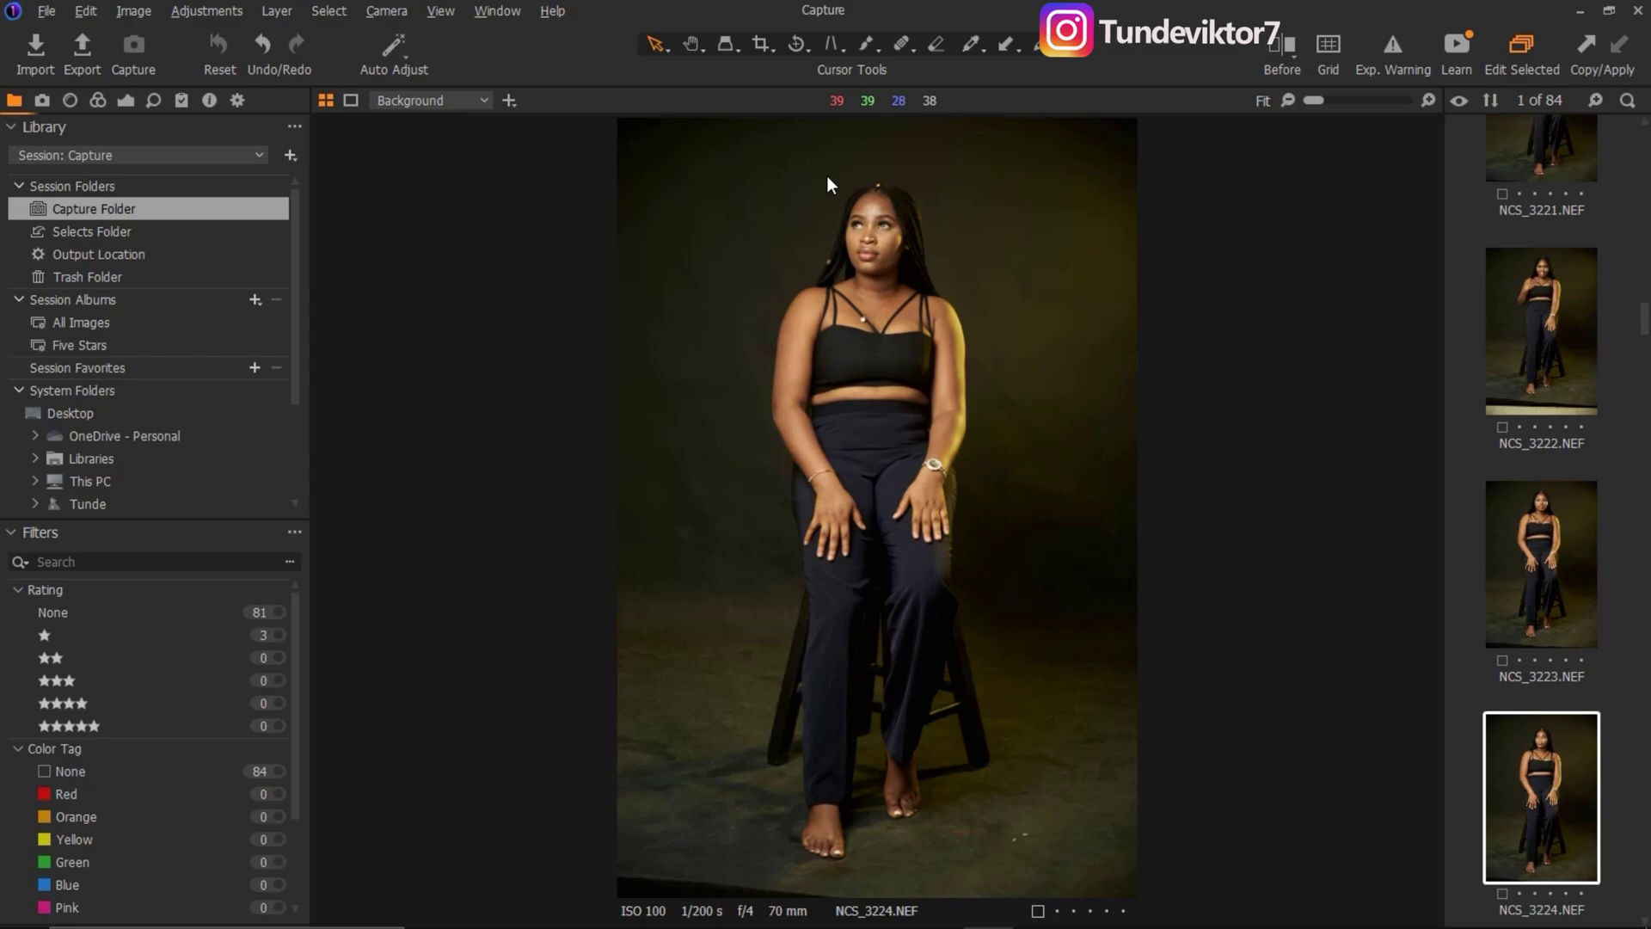
Switch to File Explorer and open the Teelens folder on the Desktop
{"action": "key", "text": "super+e"}
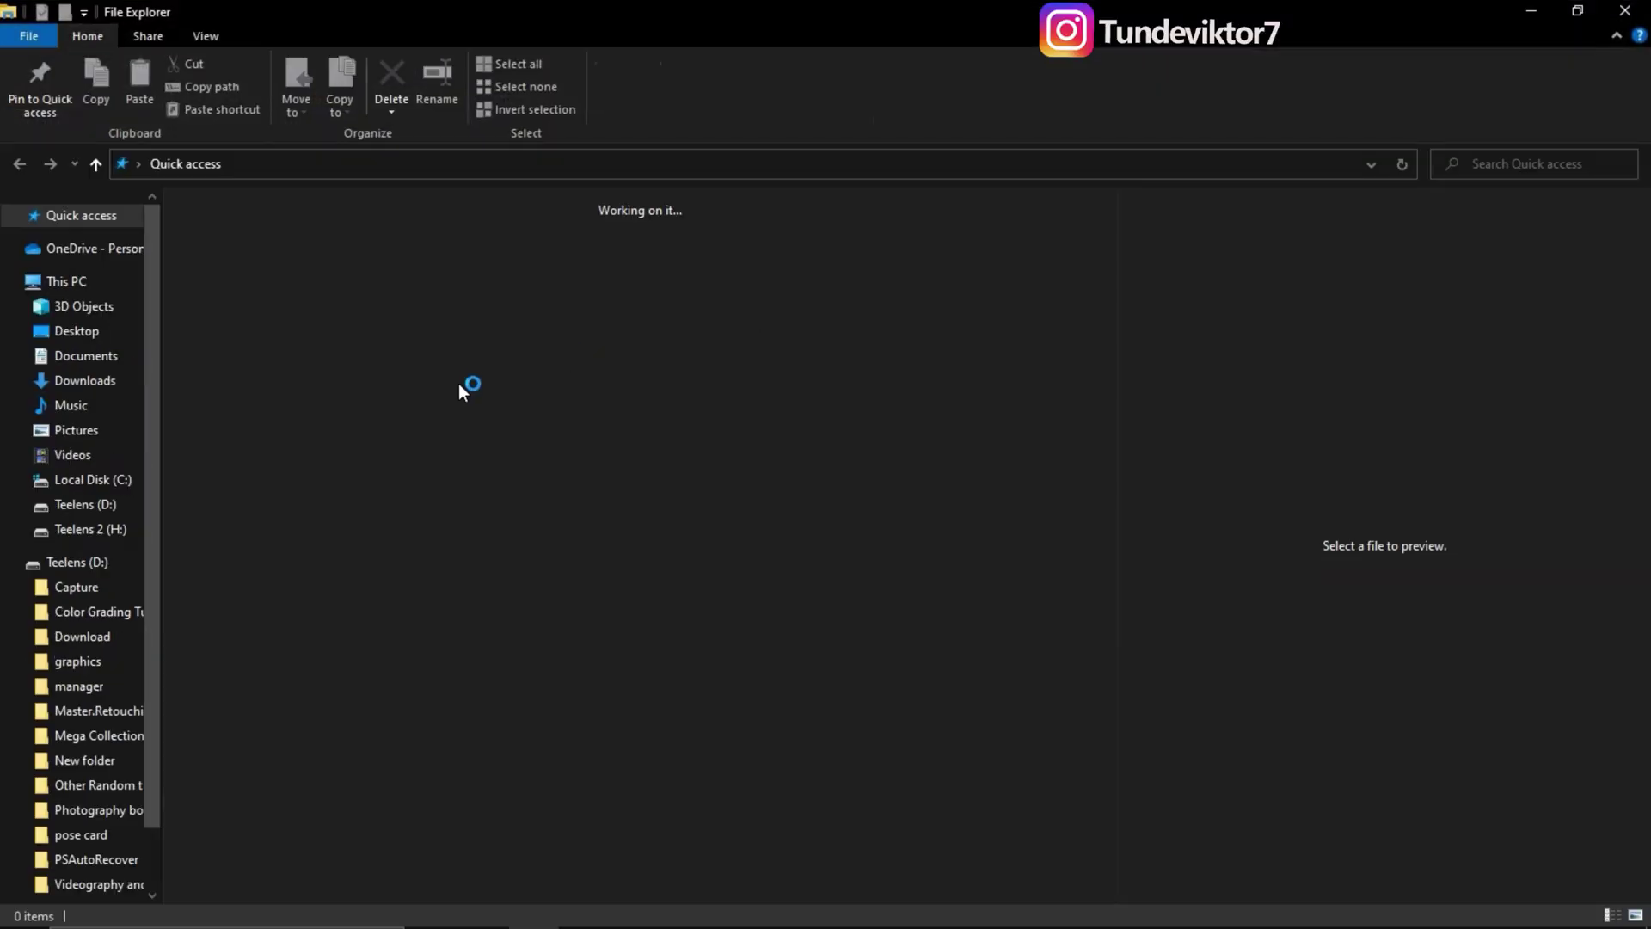
{"action": "left_click", "coordinate": [69, 284]}
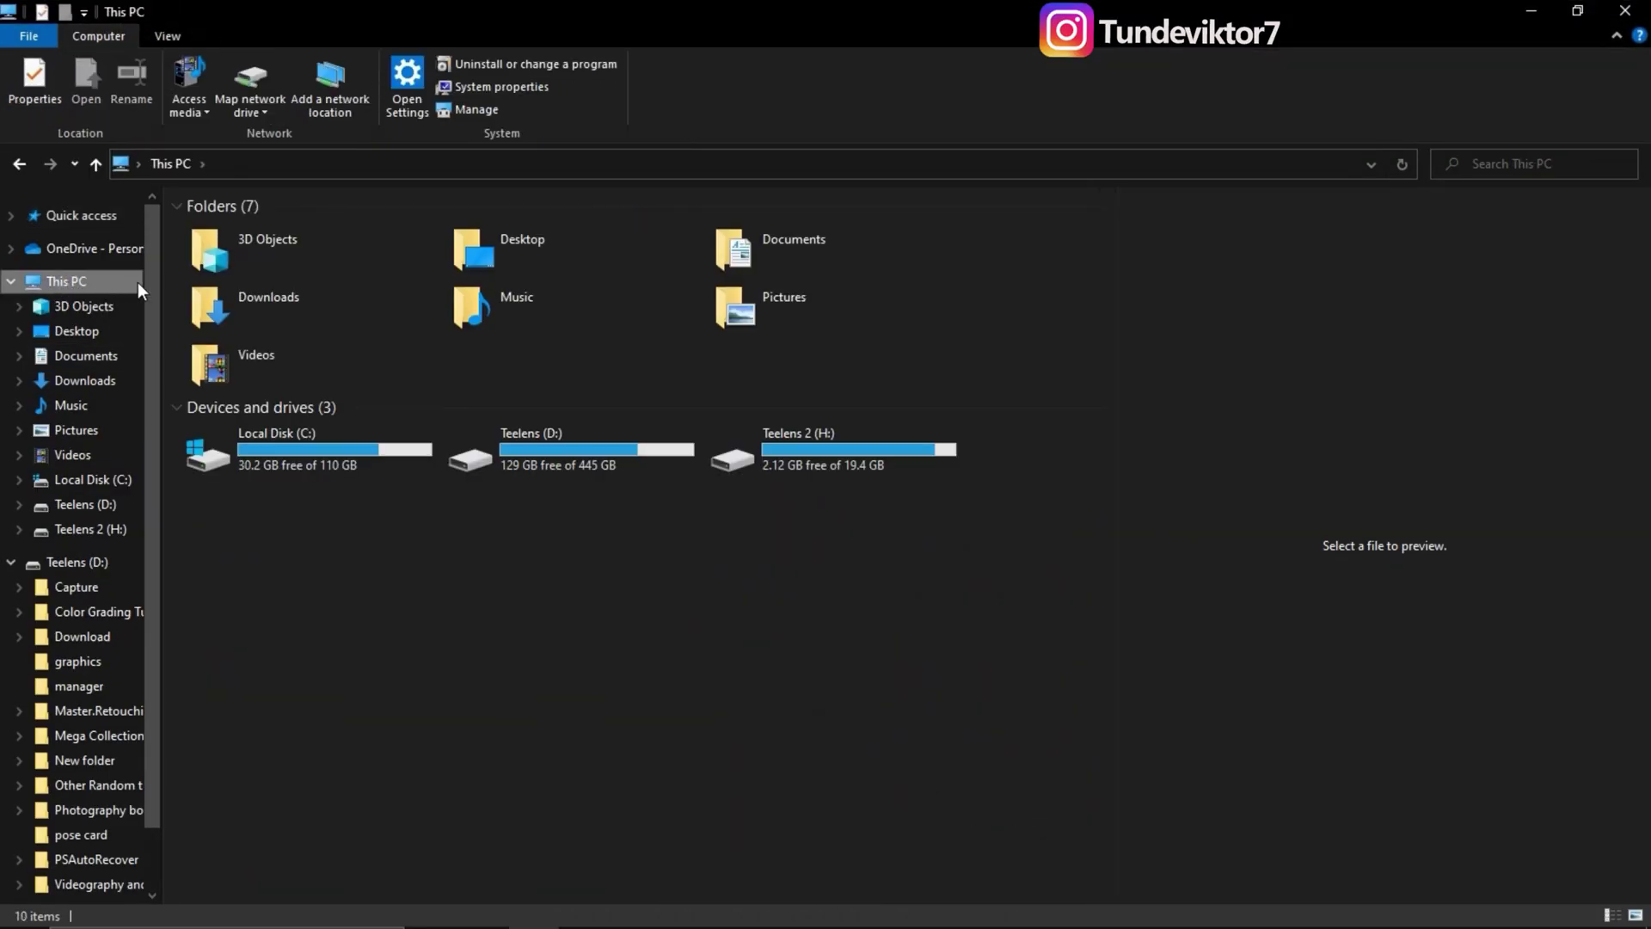
{"action": "left_click", "coordinate": [76, 332]}
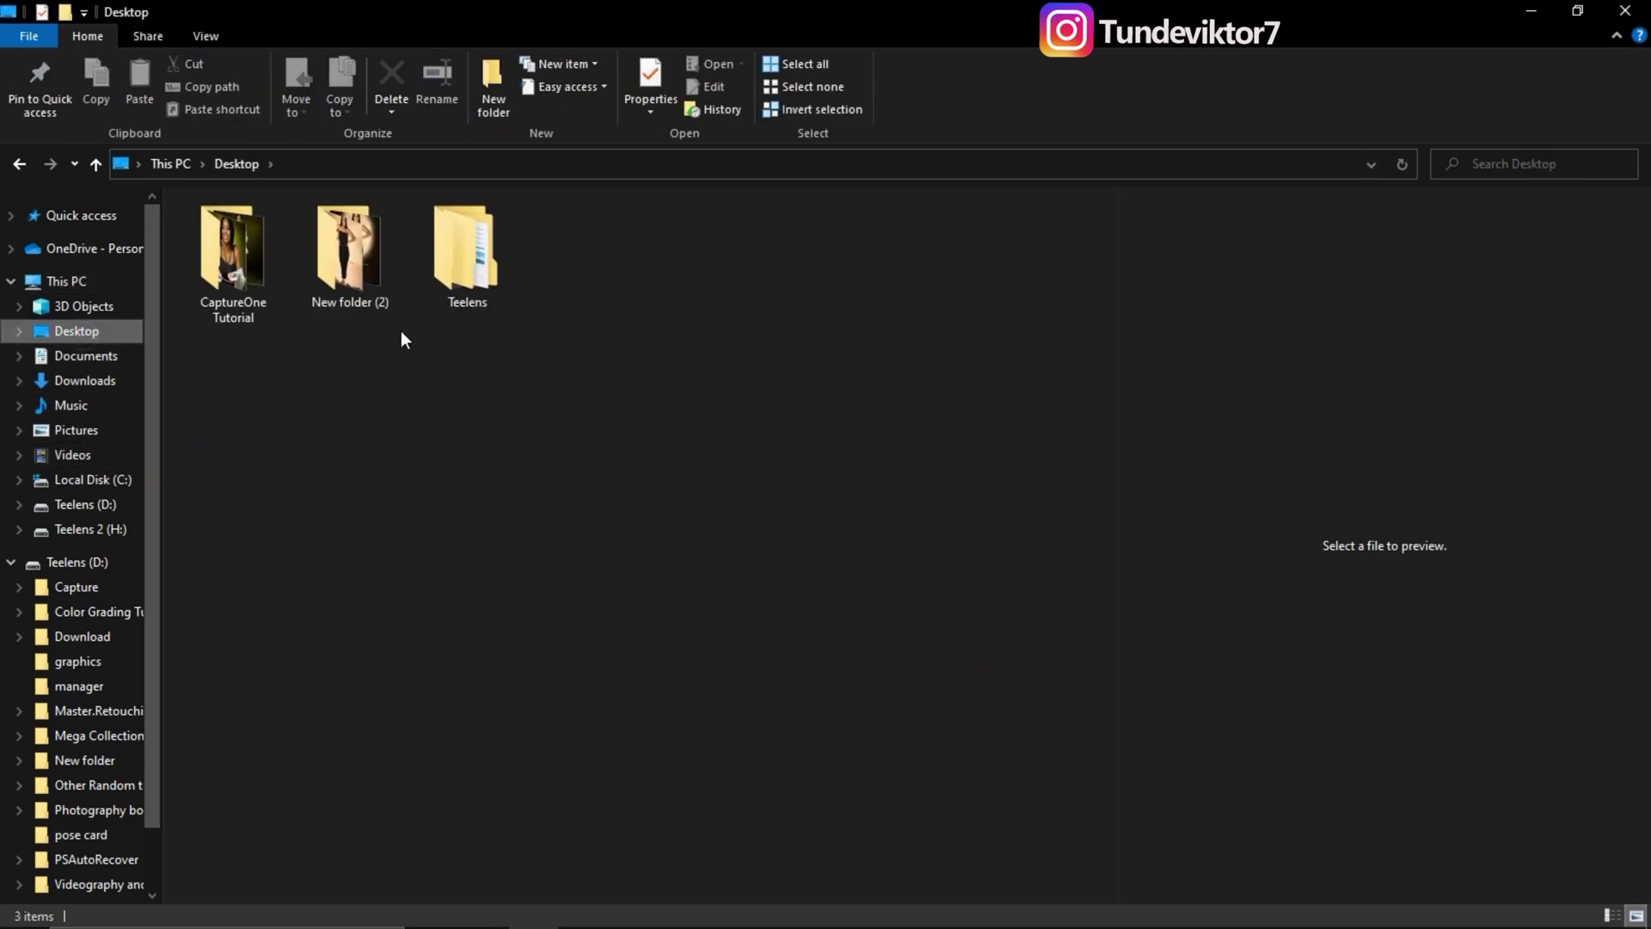
{"action": "left_click", "coordinate": [462, 272]}
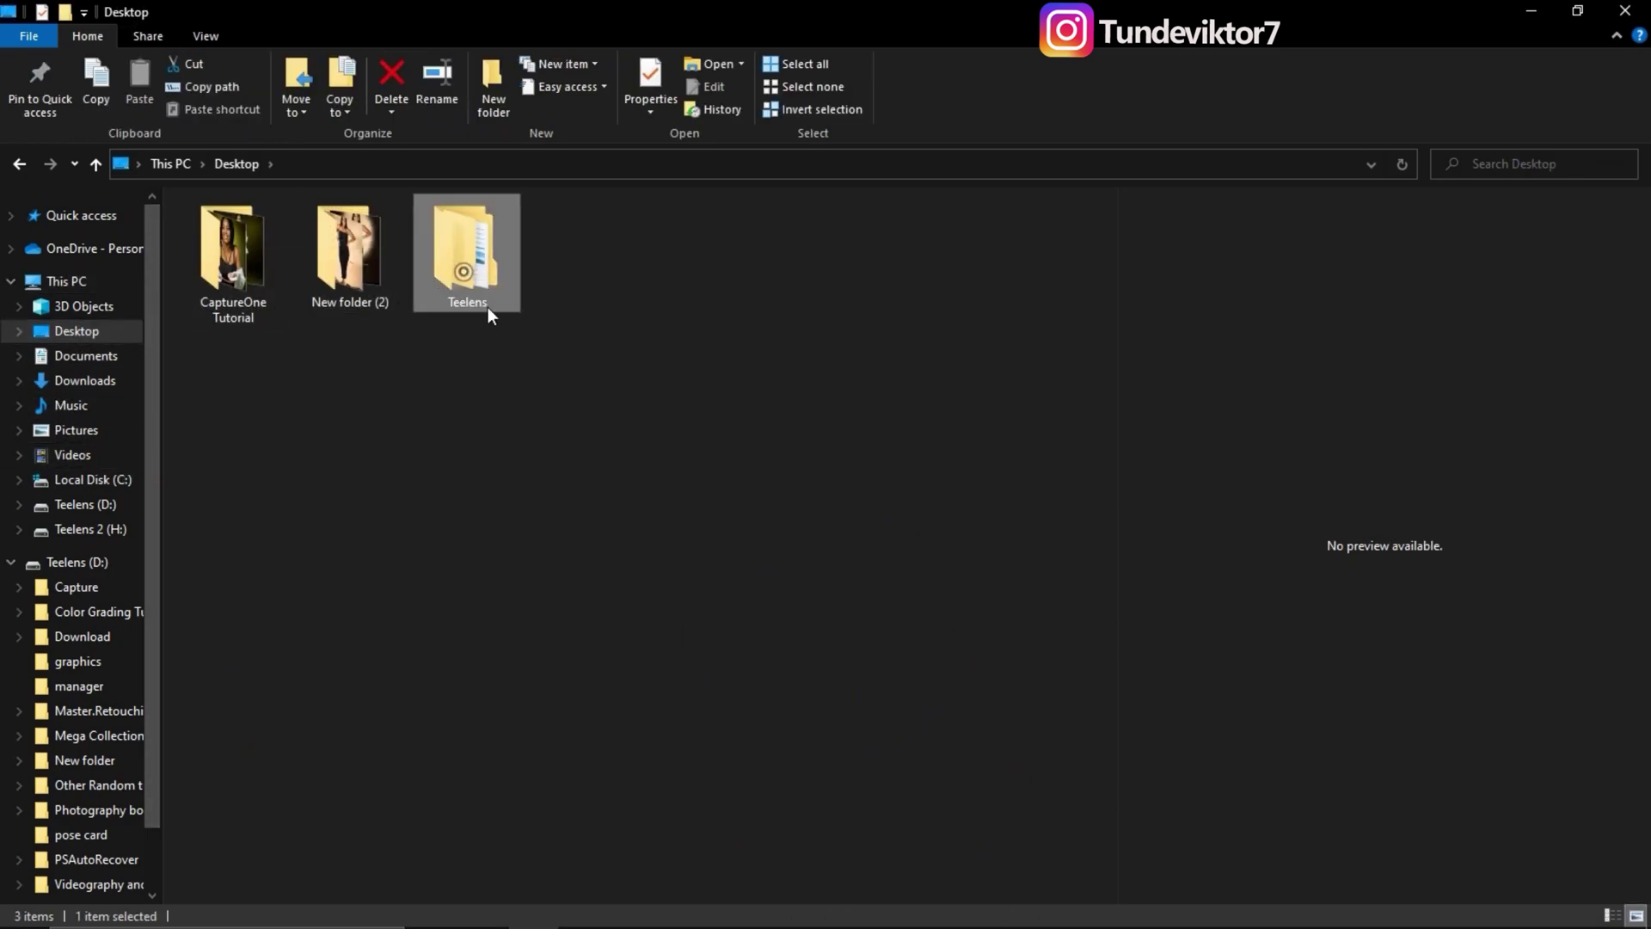
{"action": "double_click", "coordinate": [483, 284]}
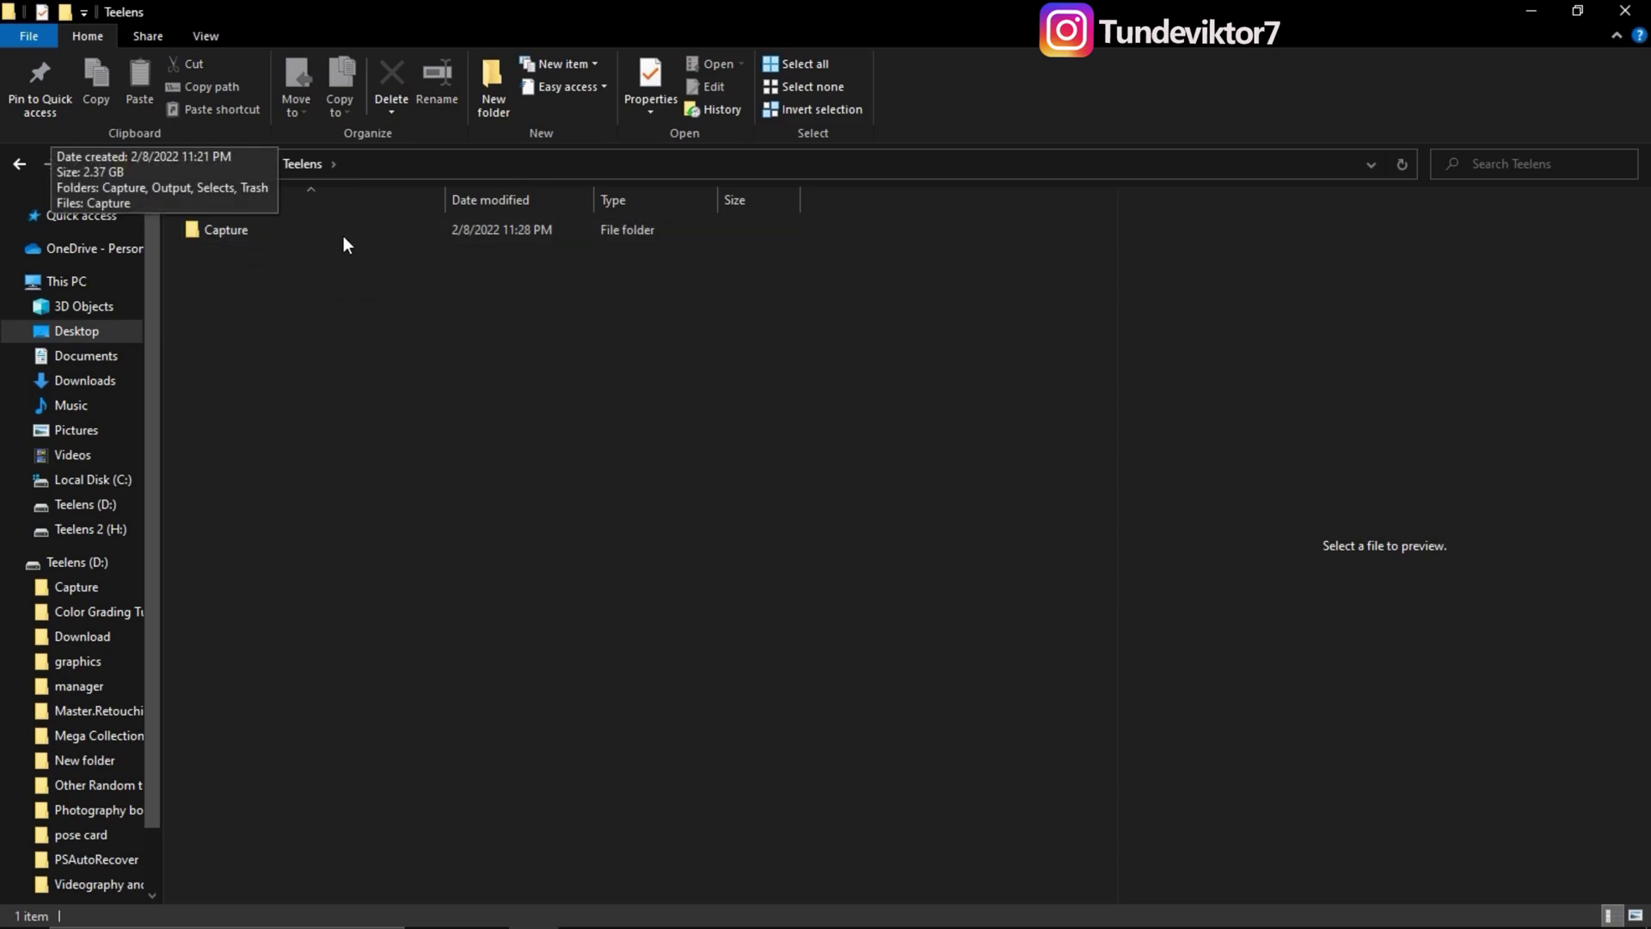
{"action": "left_click", "coordinate": [18, 169]}
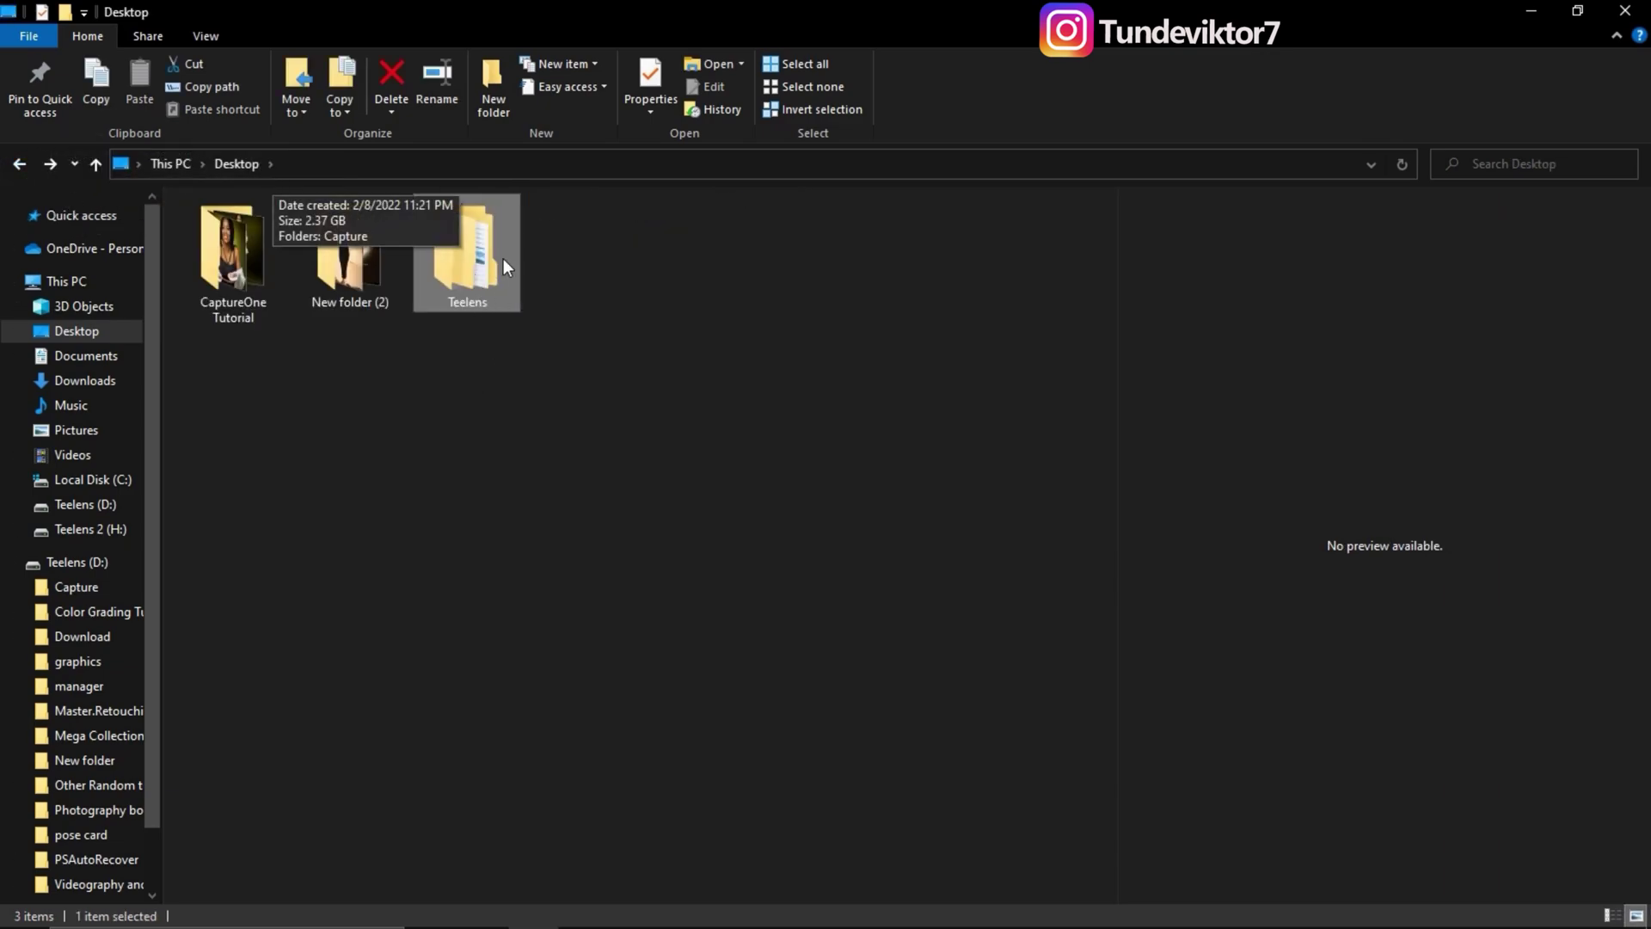
{"action": "double_click", "coordinate": [470, 261]}
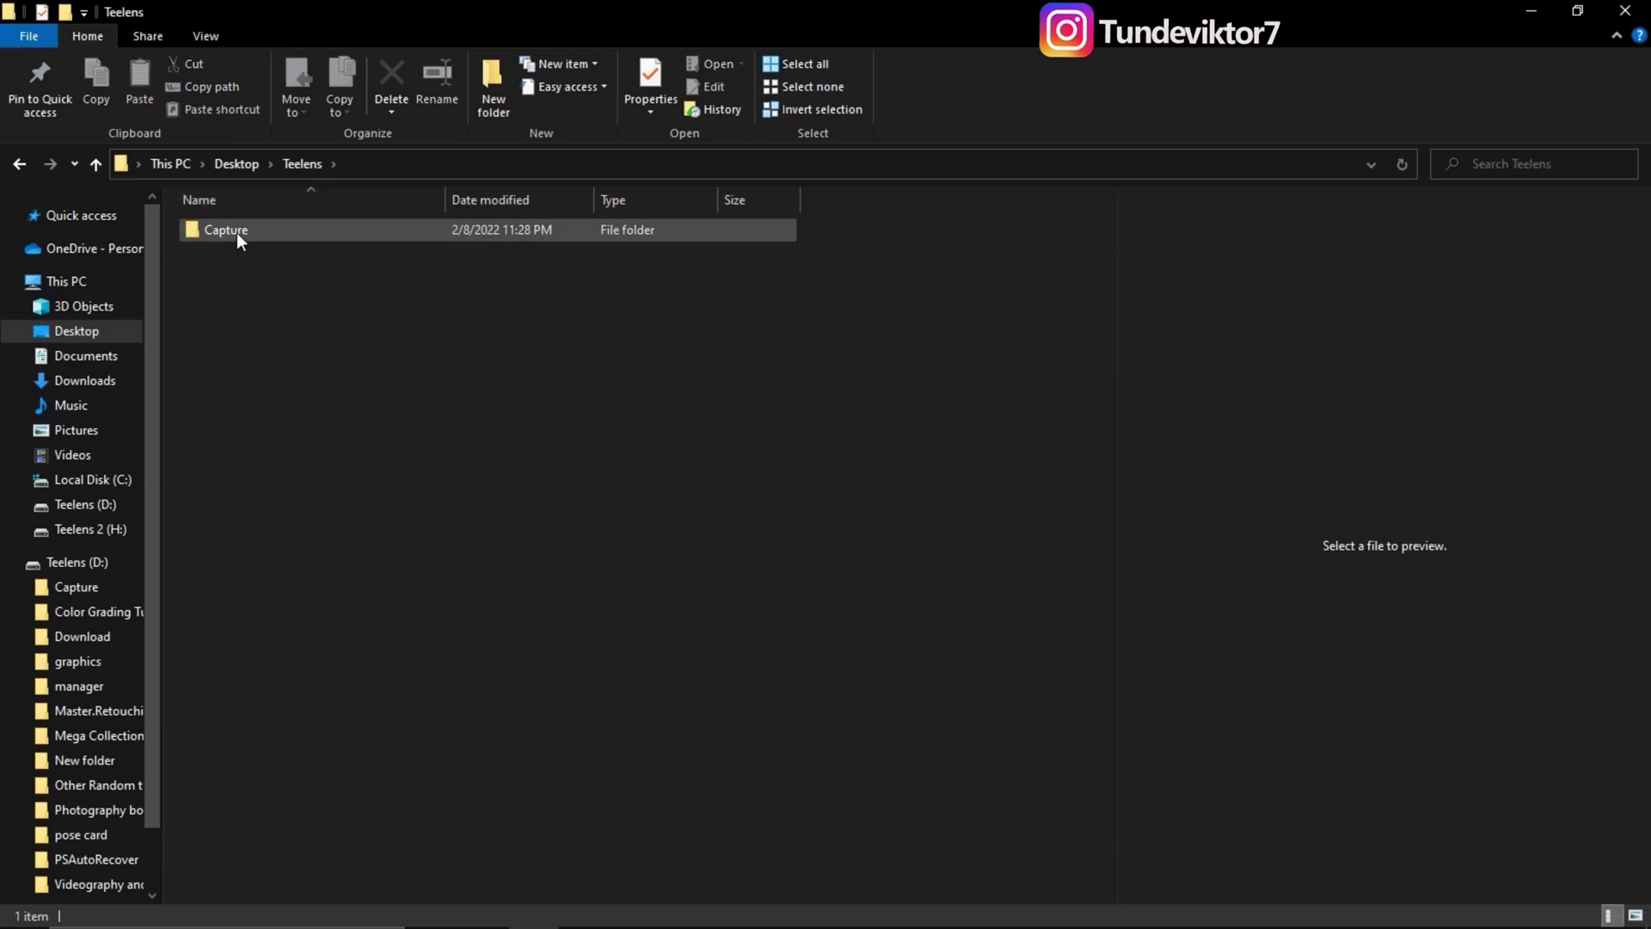
Open the Capture session folder and its Capture subfolder, and display the imported files as large icons
{"action": "left_click", "coordinate": [251, 231]}
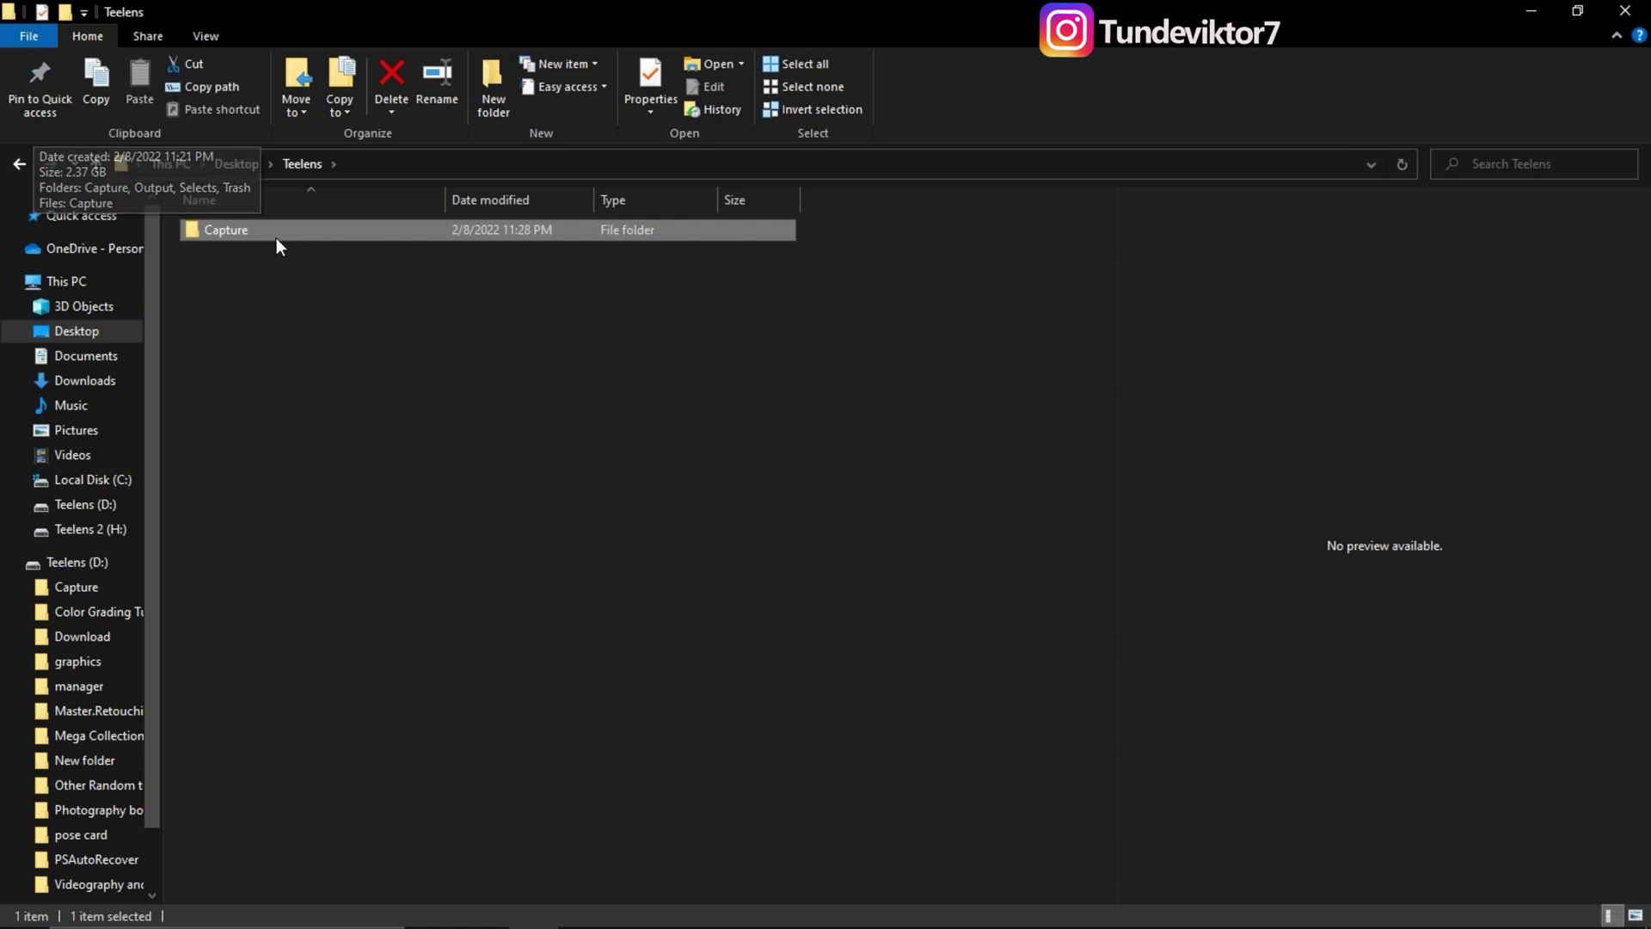
{"action": "double_click", "coordinate": [376, 232]}
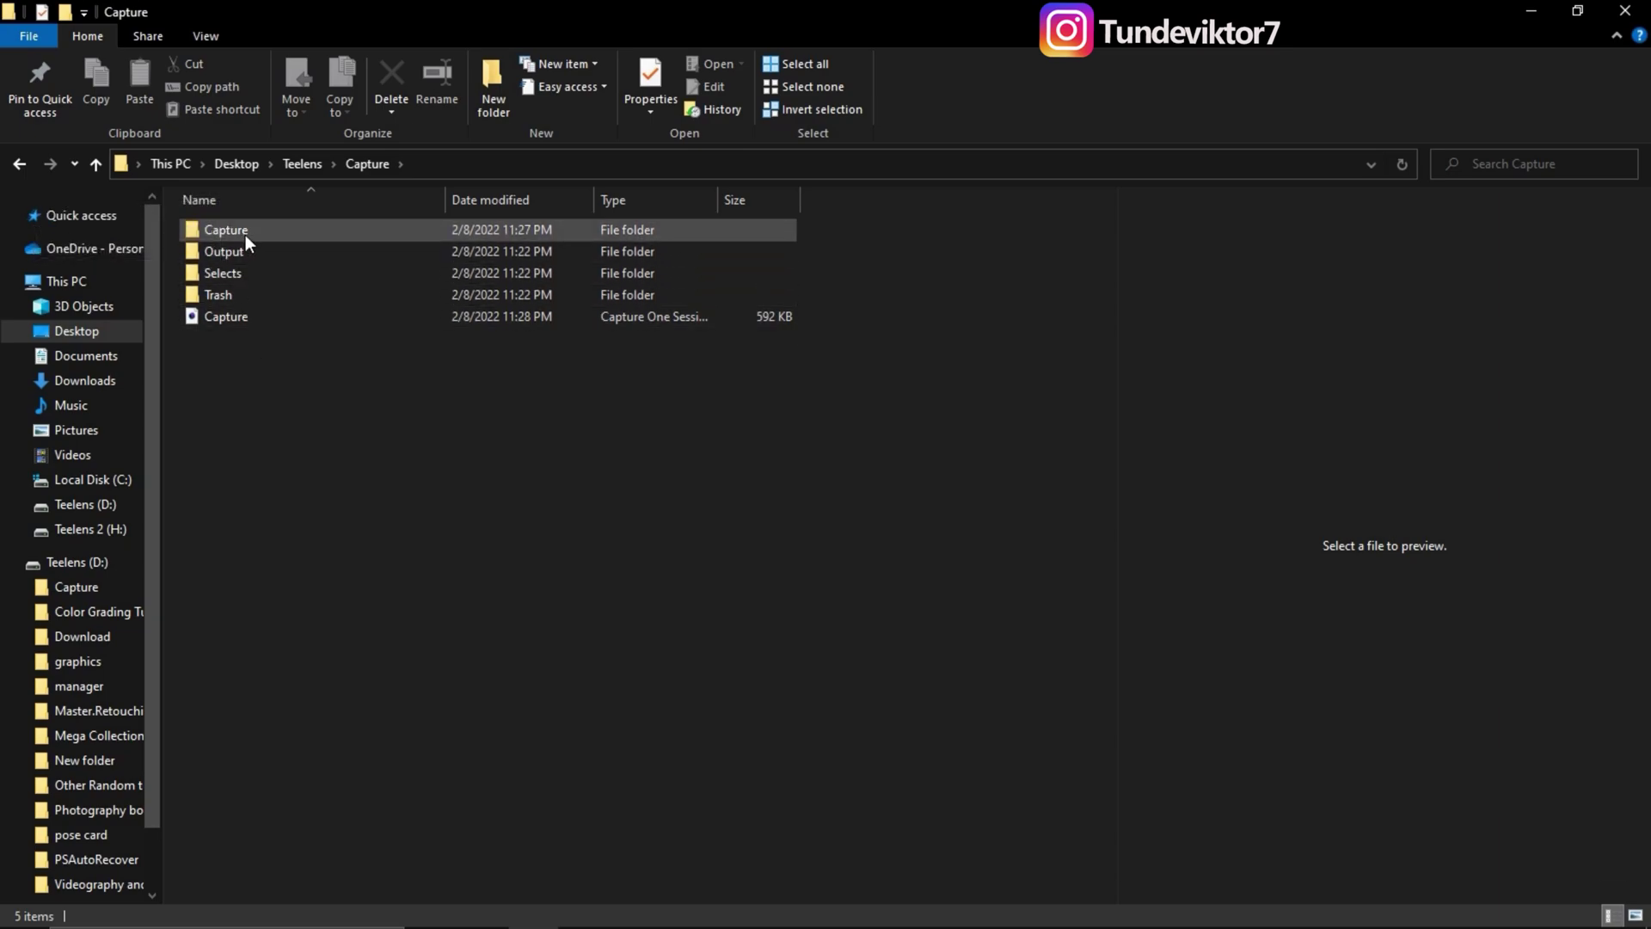
{"action": "double_click", "coordinate": [279, 232]}
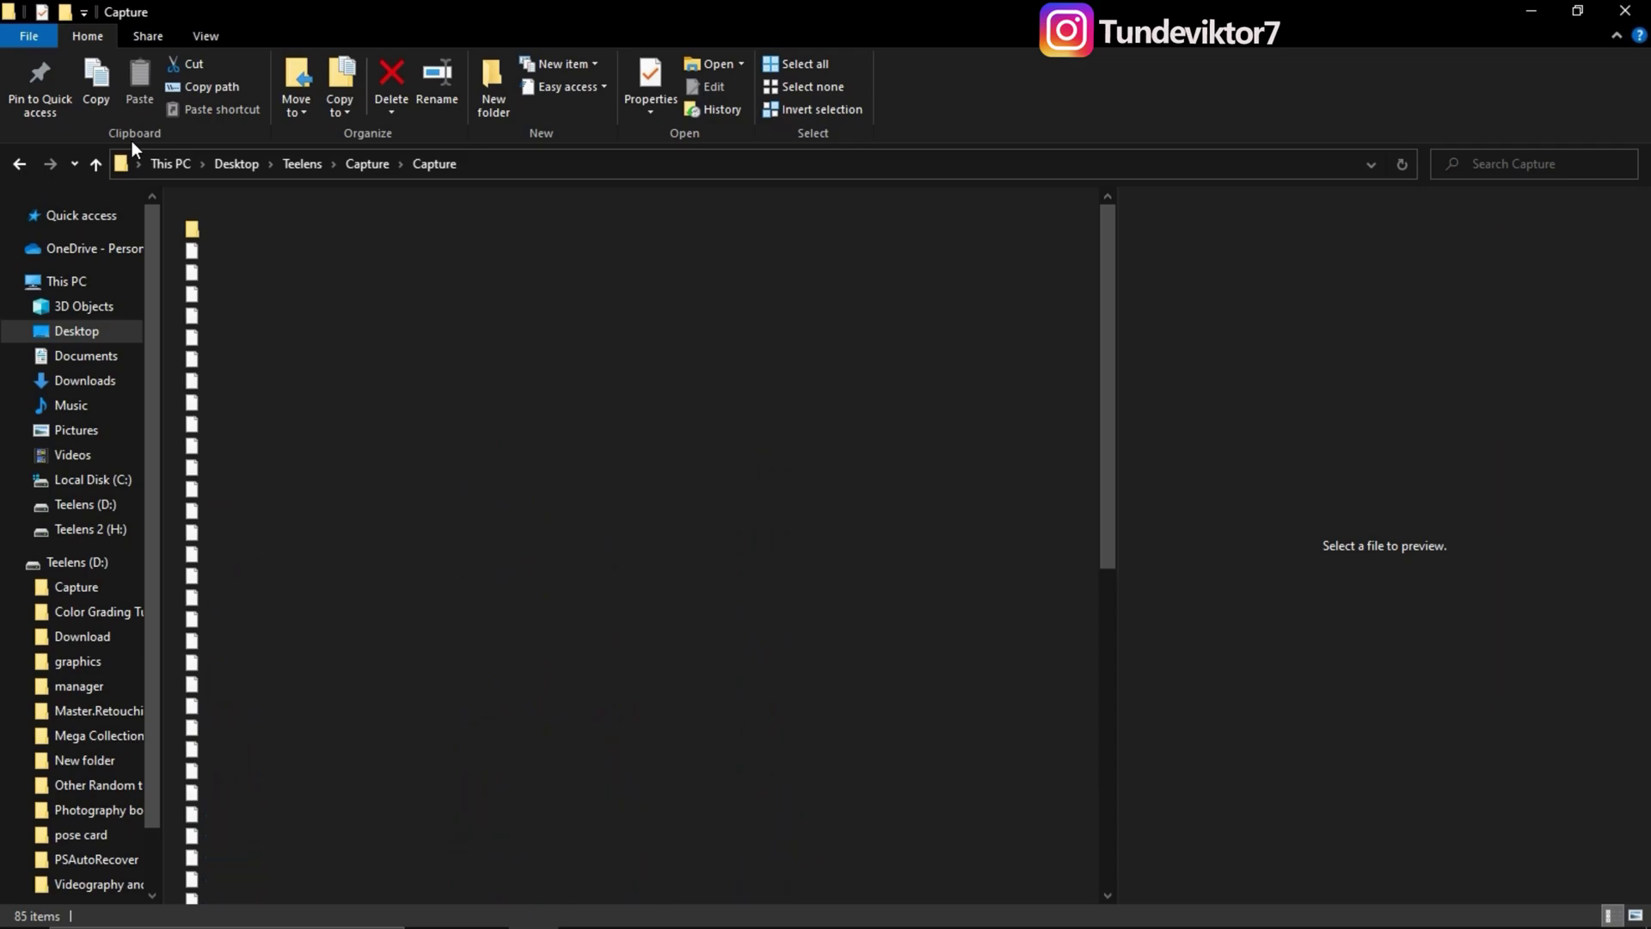
{"action": "left_click", "coordinate": [214, 35]}
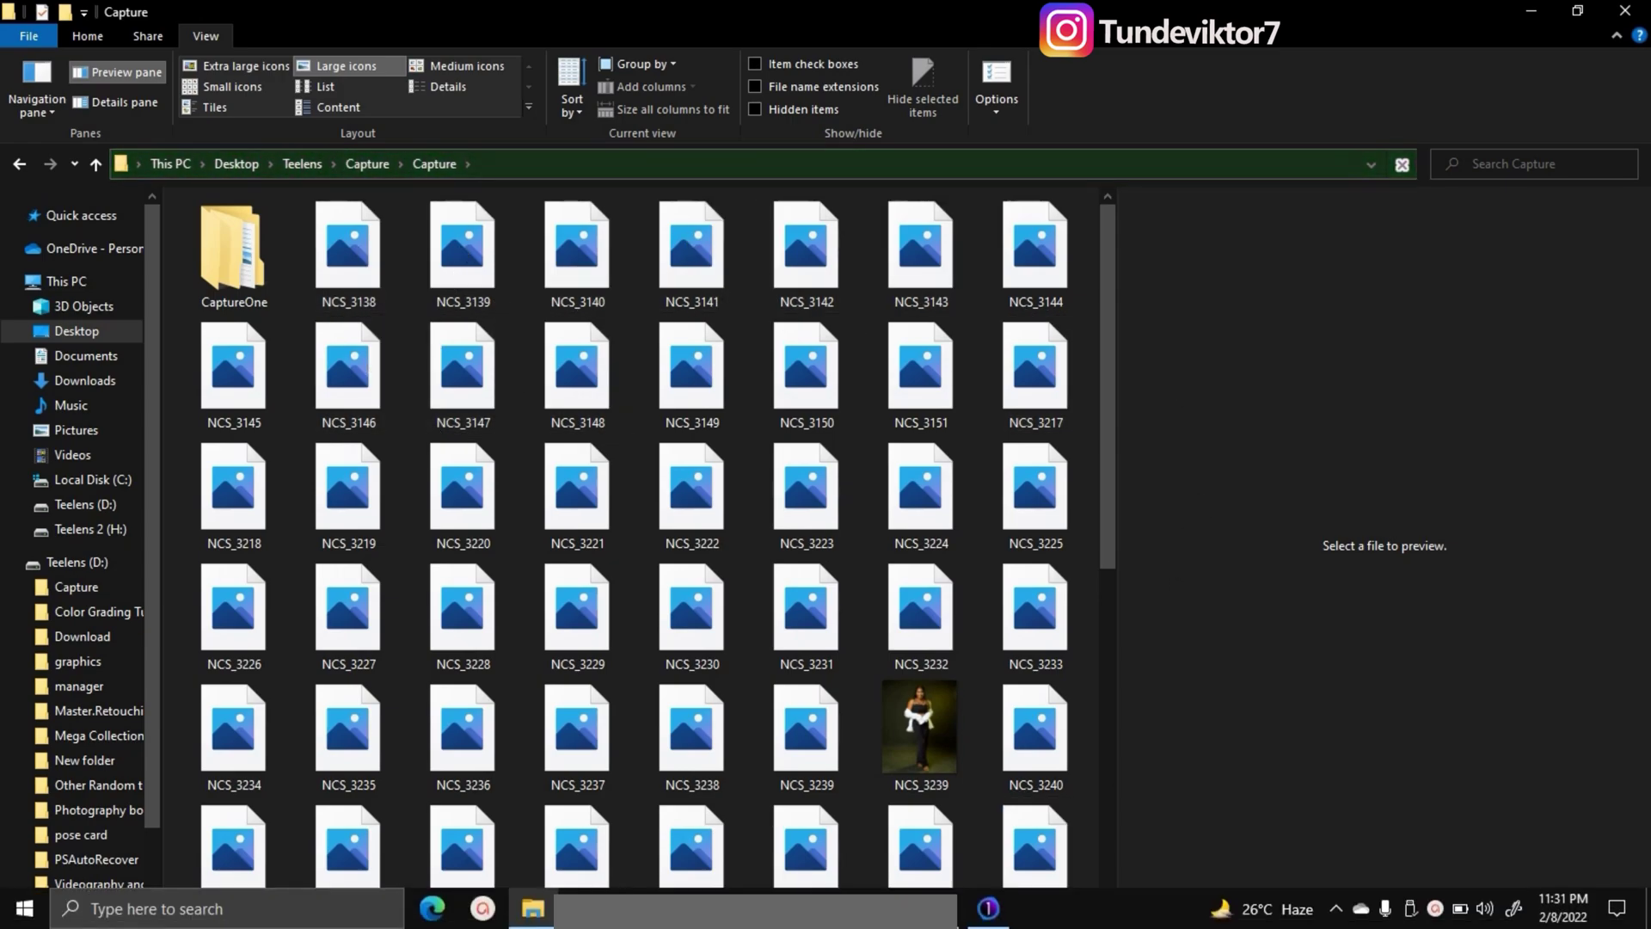
Switch to Capture One and examine the Capture Folder's disk location and its photos
{"action": "left_click", "coordinate": [988, 914]}
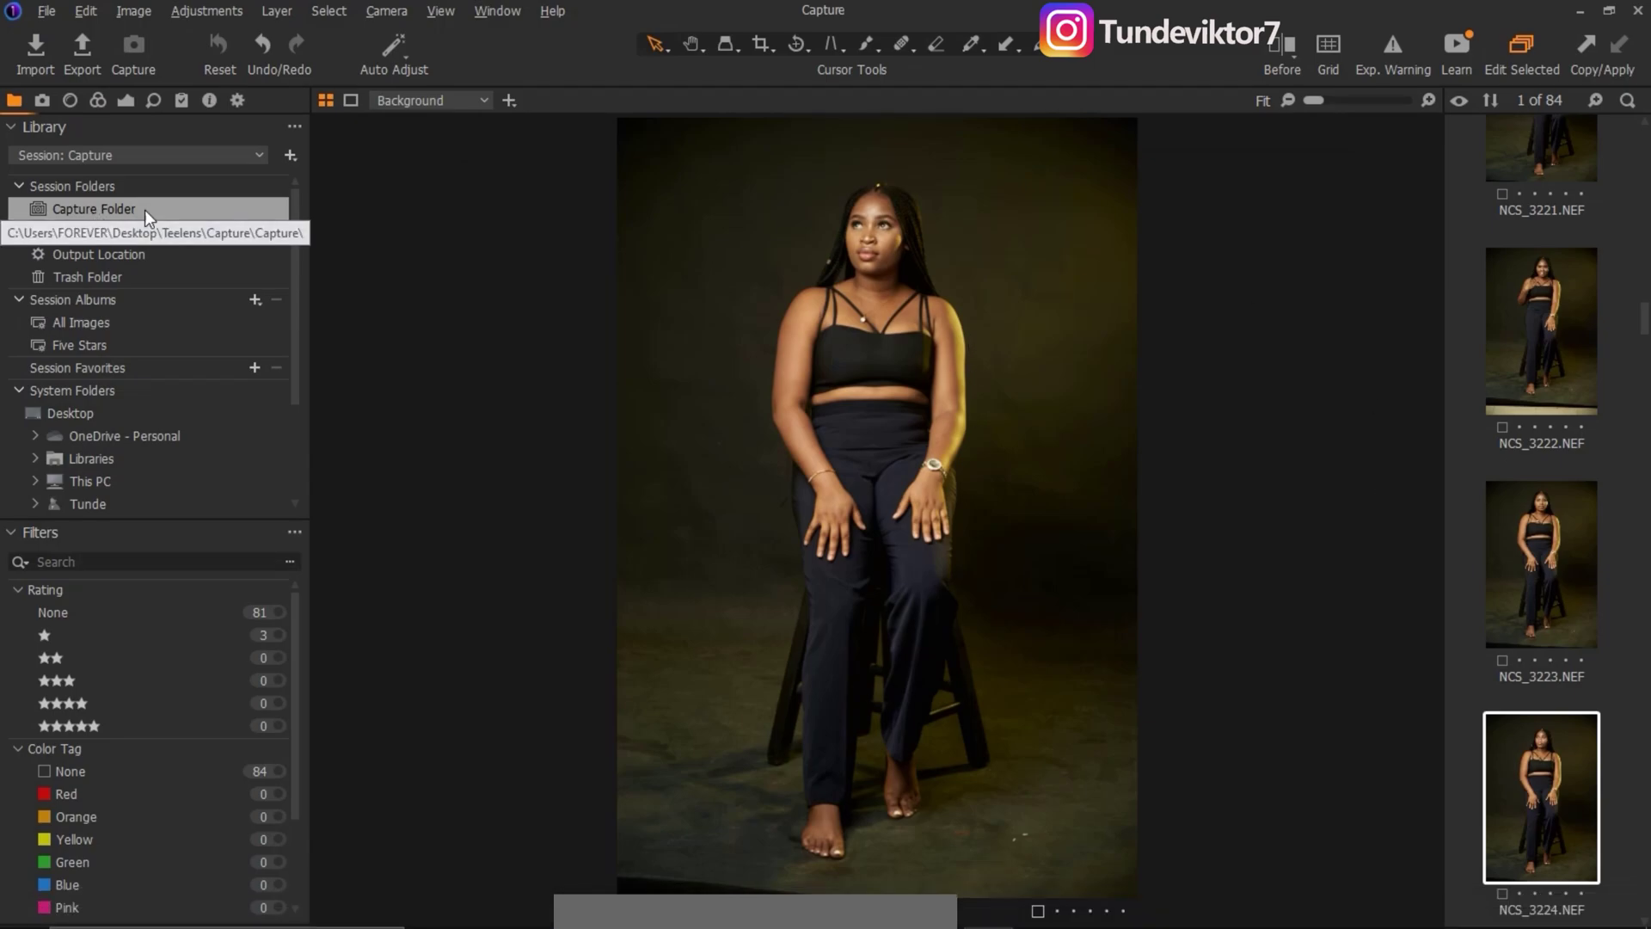
{"action": "scroll", "coordinate": [1571, 266], "scroll_direction": "up", "scroll_amount": 3}
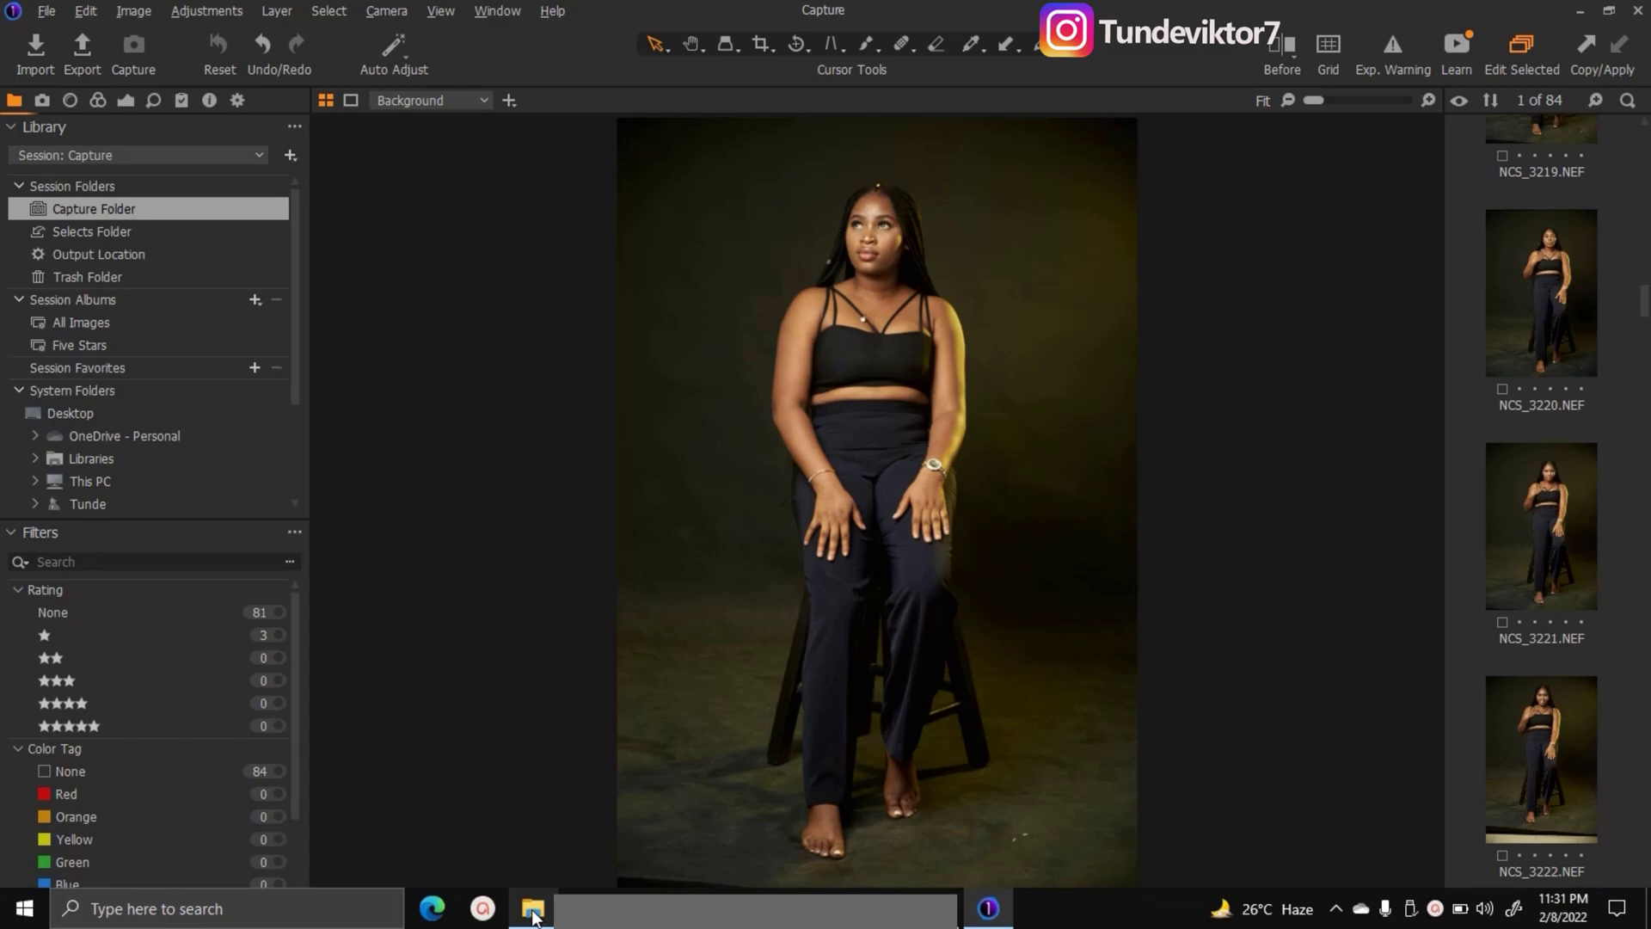
Switch back to File Explorer and select all items in the session's Capture subfolder
{"action": "left_click", "coordinate": [535, 913]}
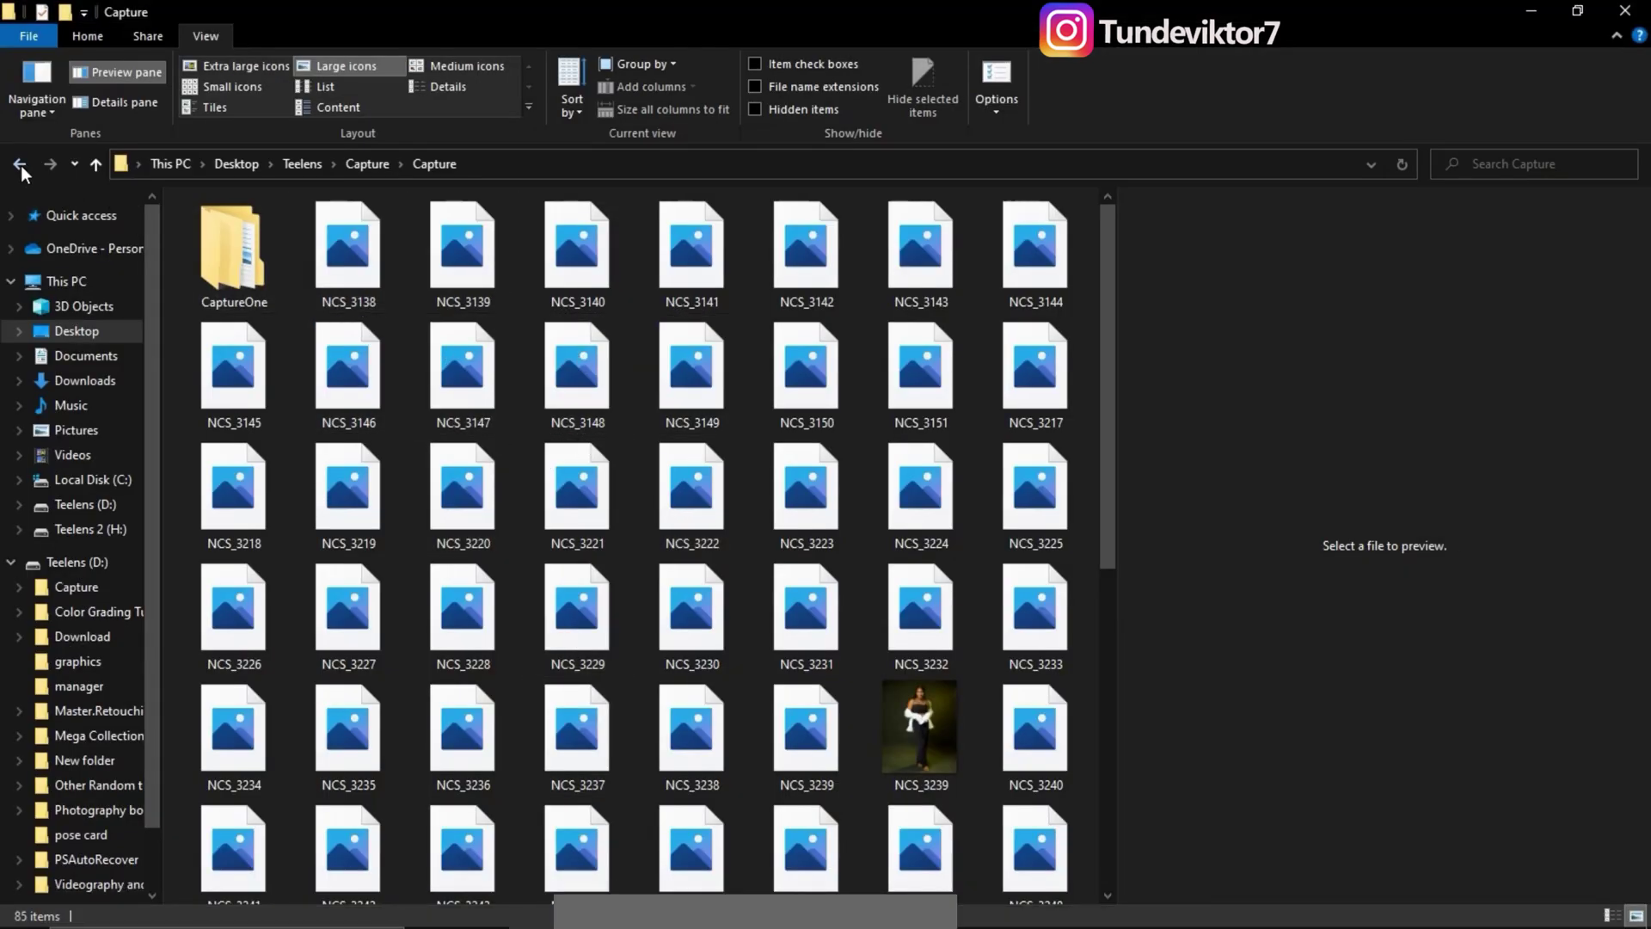
{"action": "left_click", "coordinate": [245, 256]}
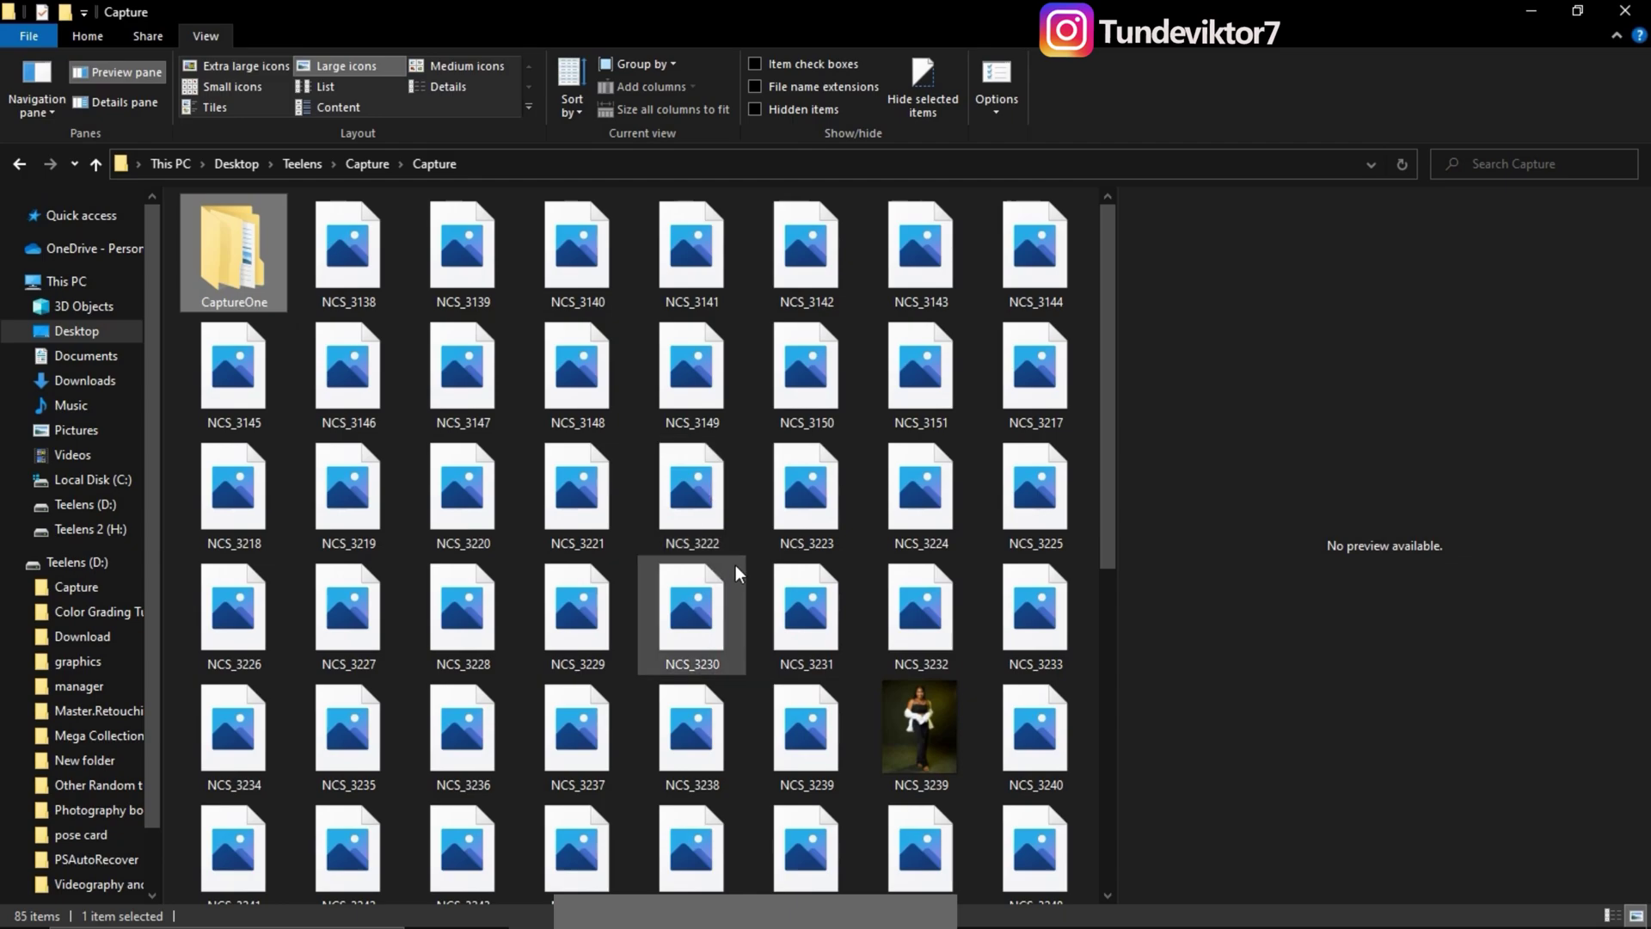
{"action": "key", "text": "ctrl+a"}
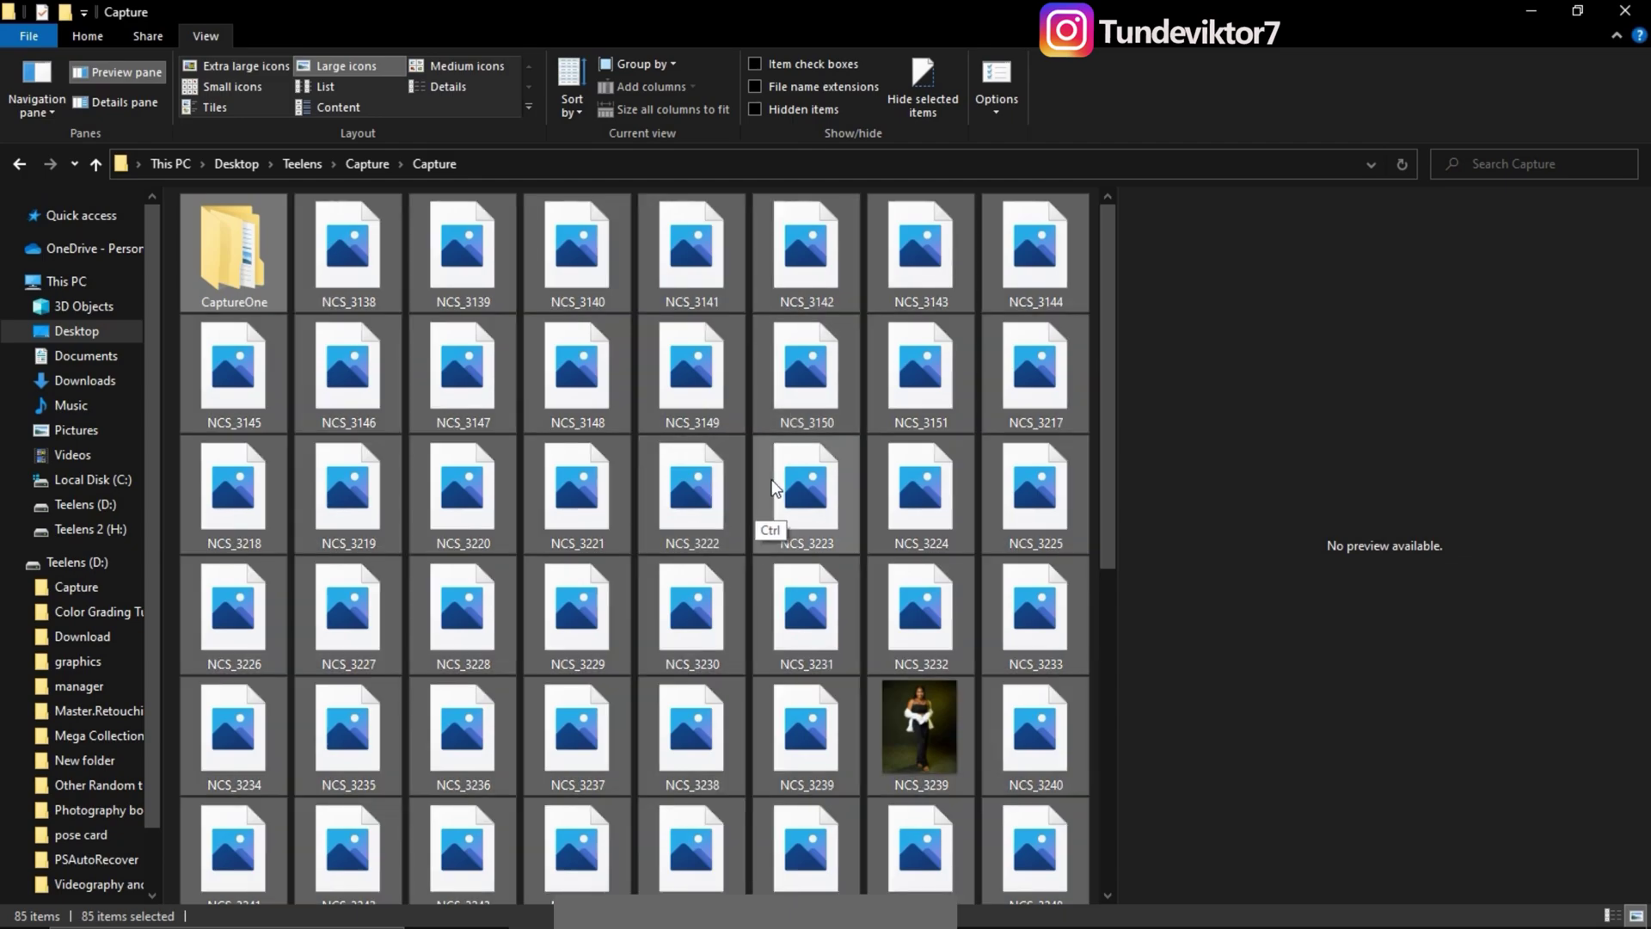
Delete all photo files from the session's Capture subfolder, keeping the CaptureOne folder, and switch to Capture One to check the Capture Folder
{"action": "key", "text": "Return"}
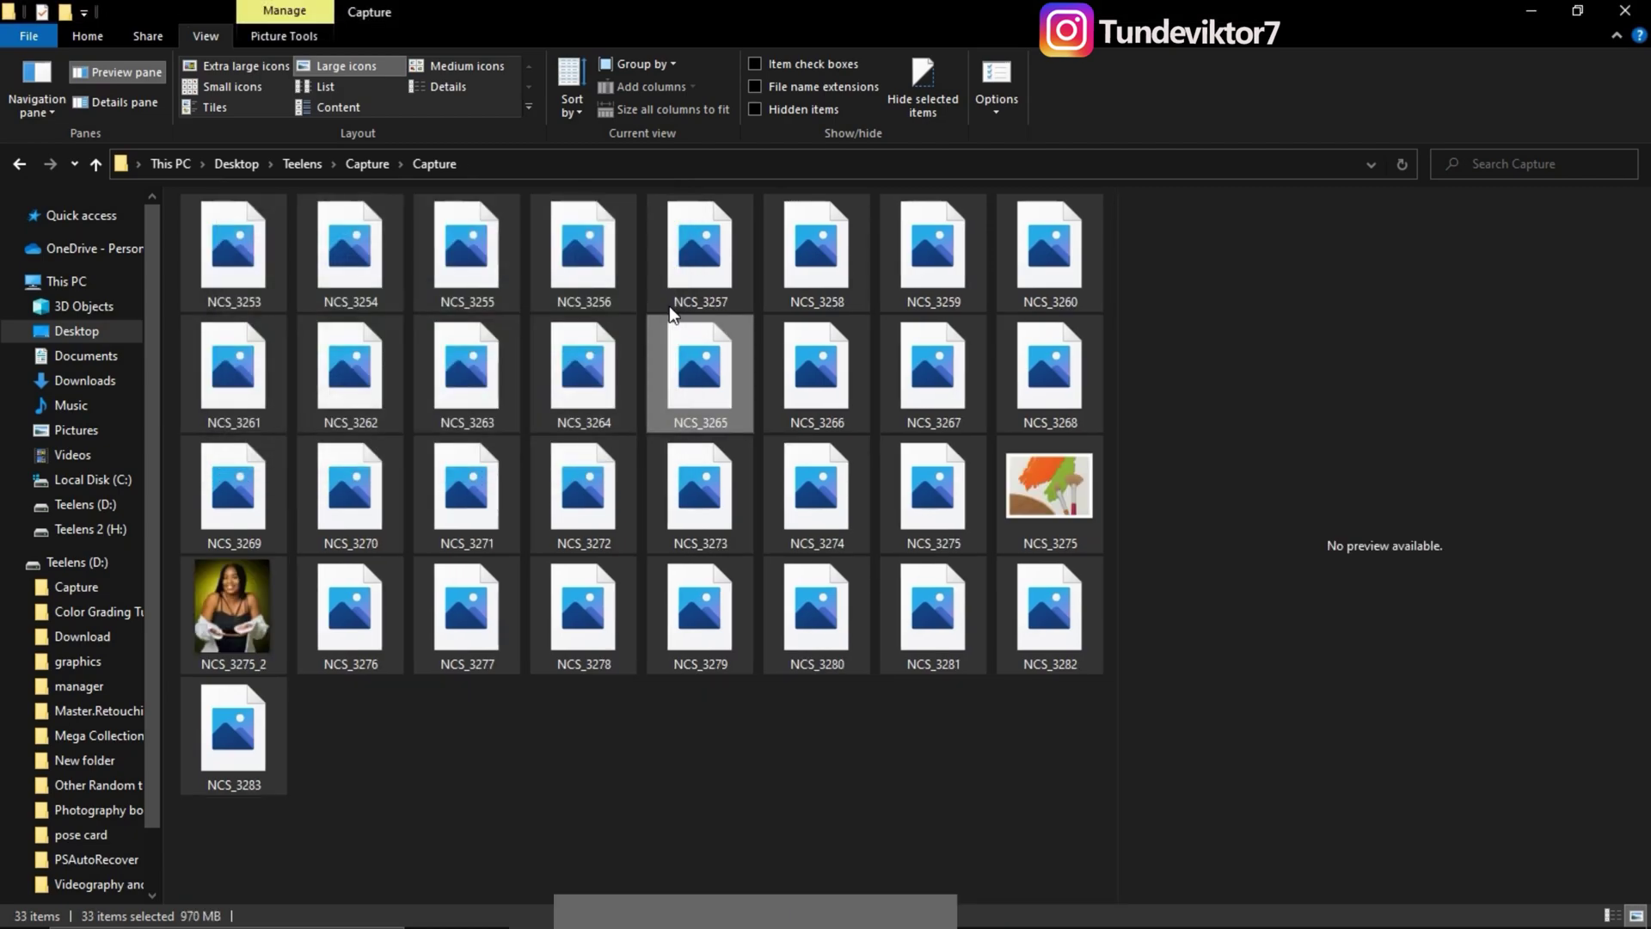
{"action": "left_click", "coordinate": [536, 335]}
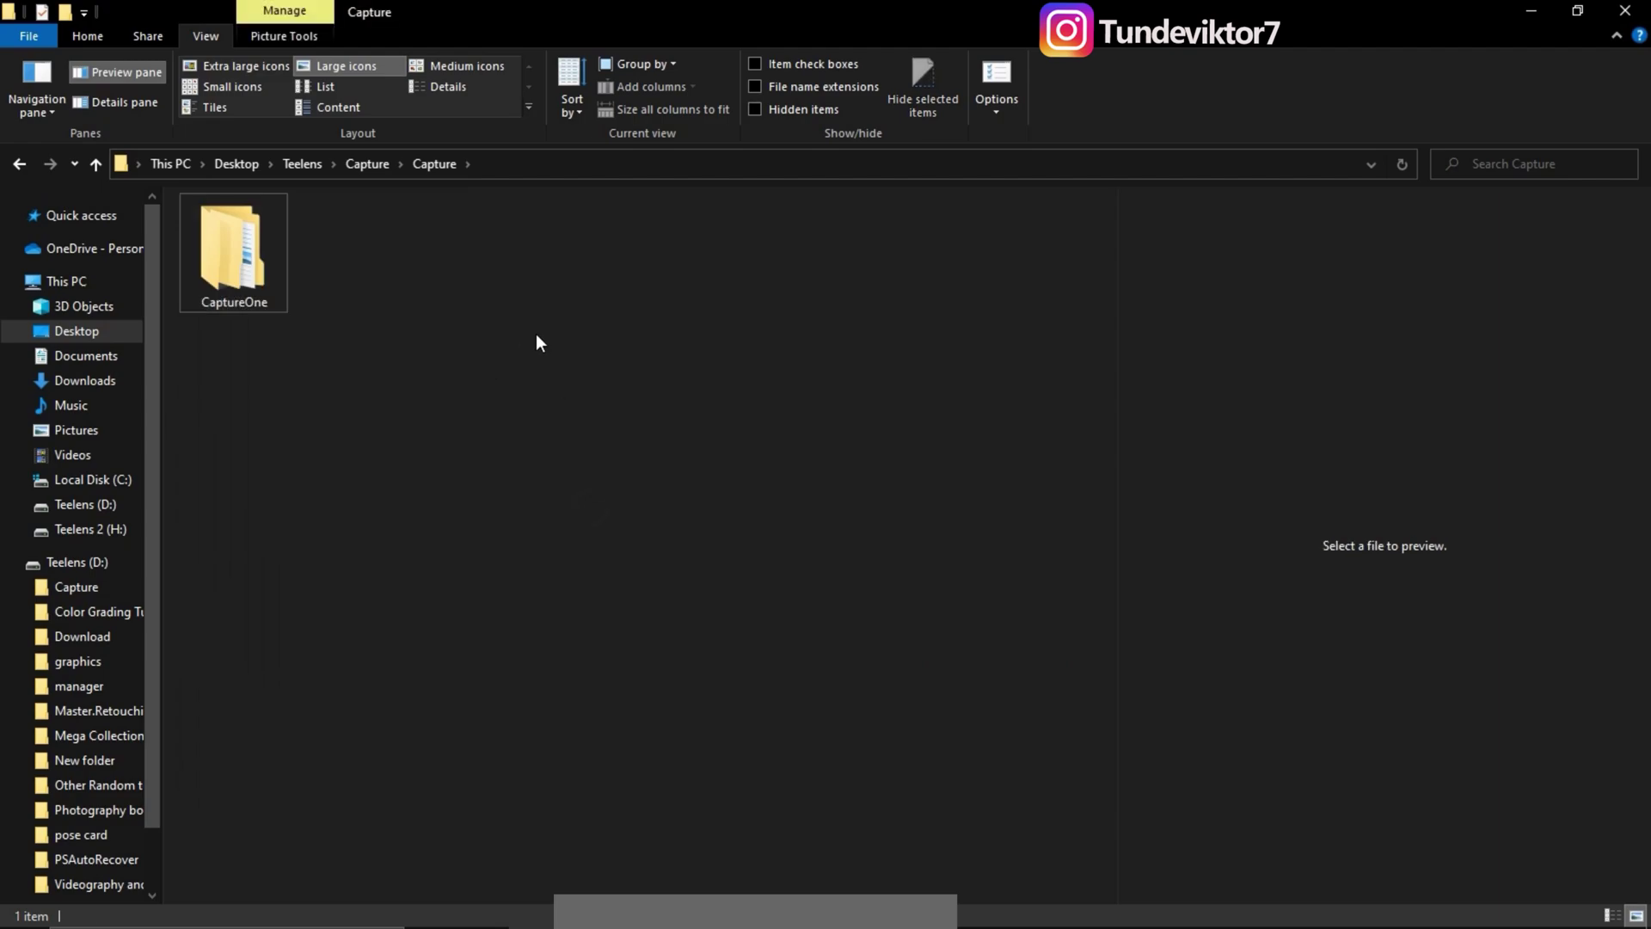
{"action": "left_click", "coordinate": [21, 163]}
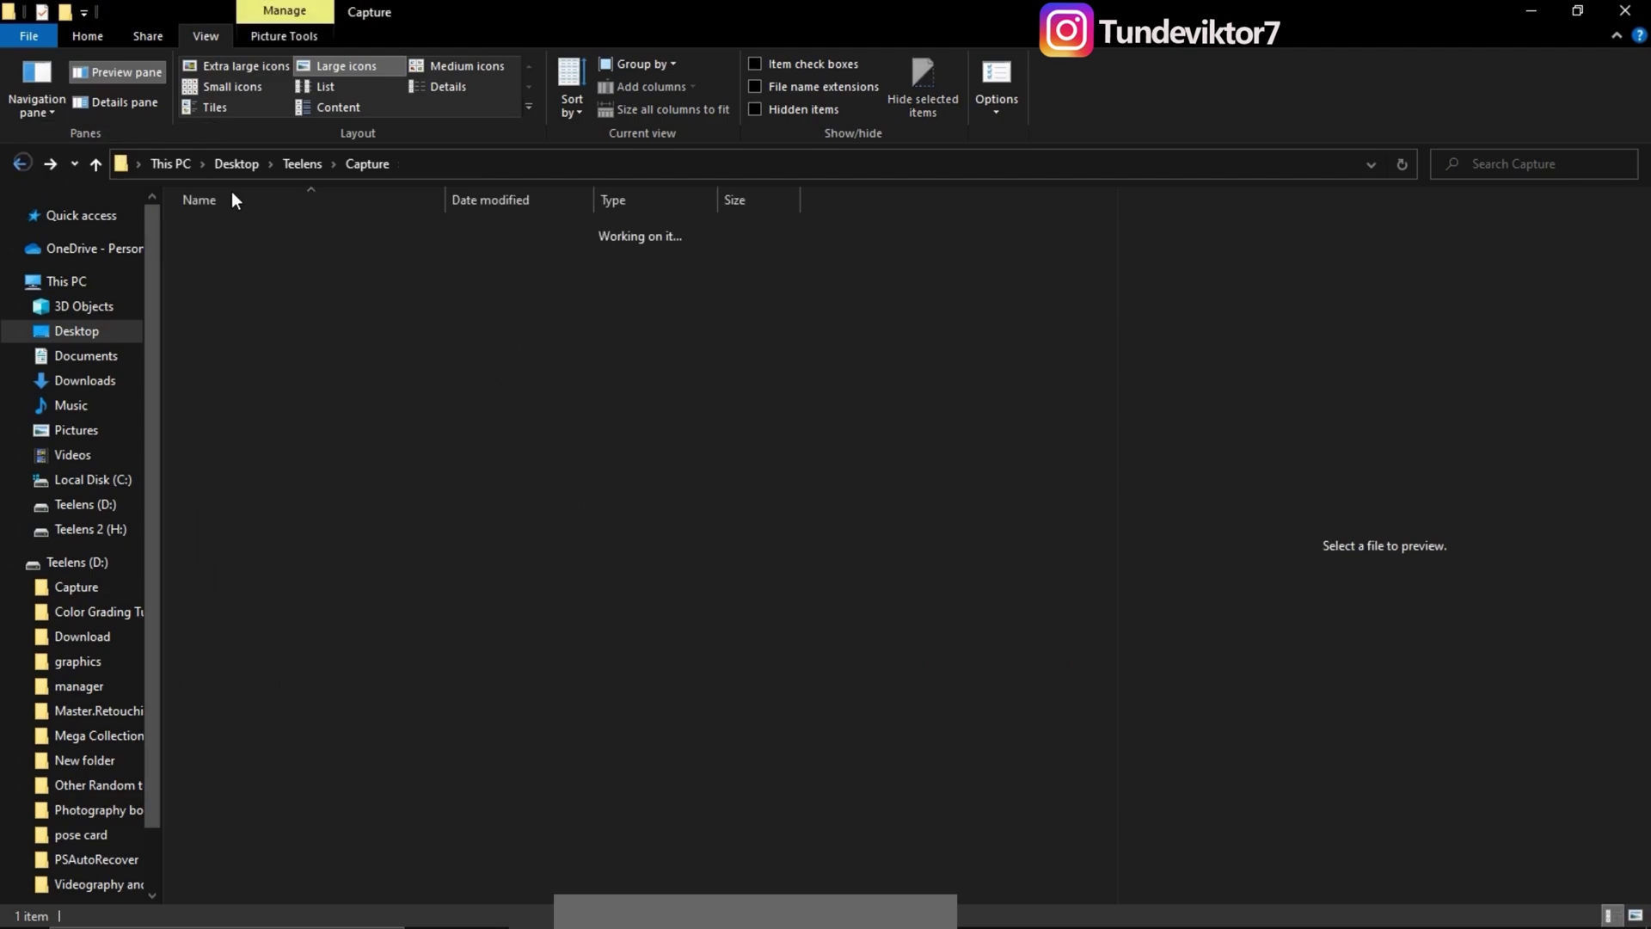
{"action": "double_click", "coordinate": [282, 230]}
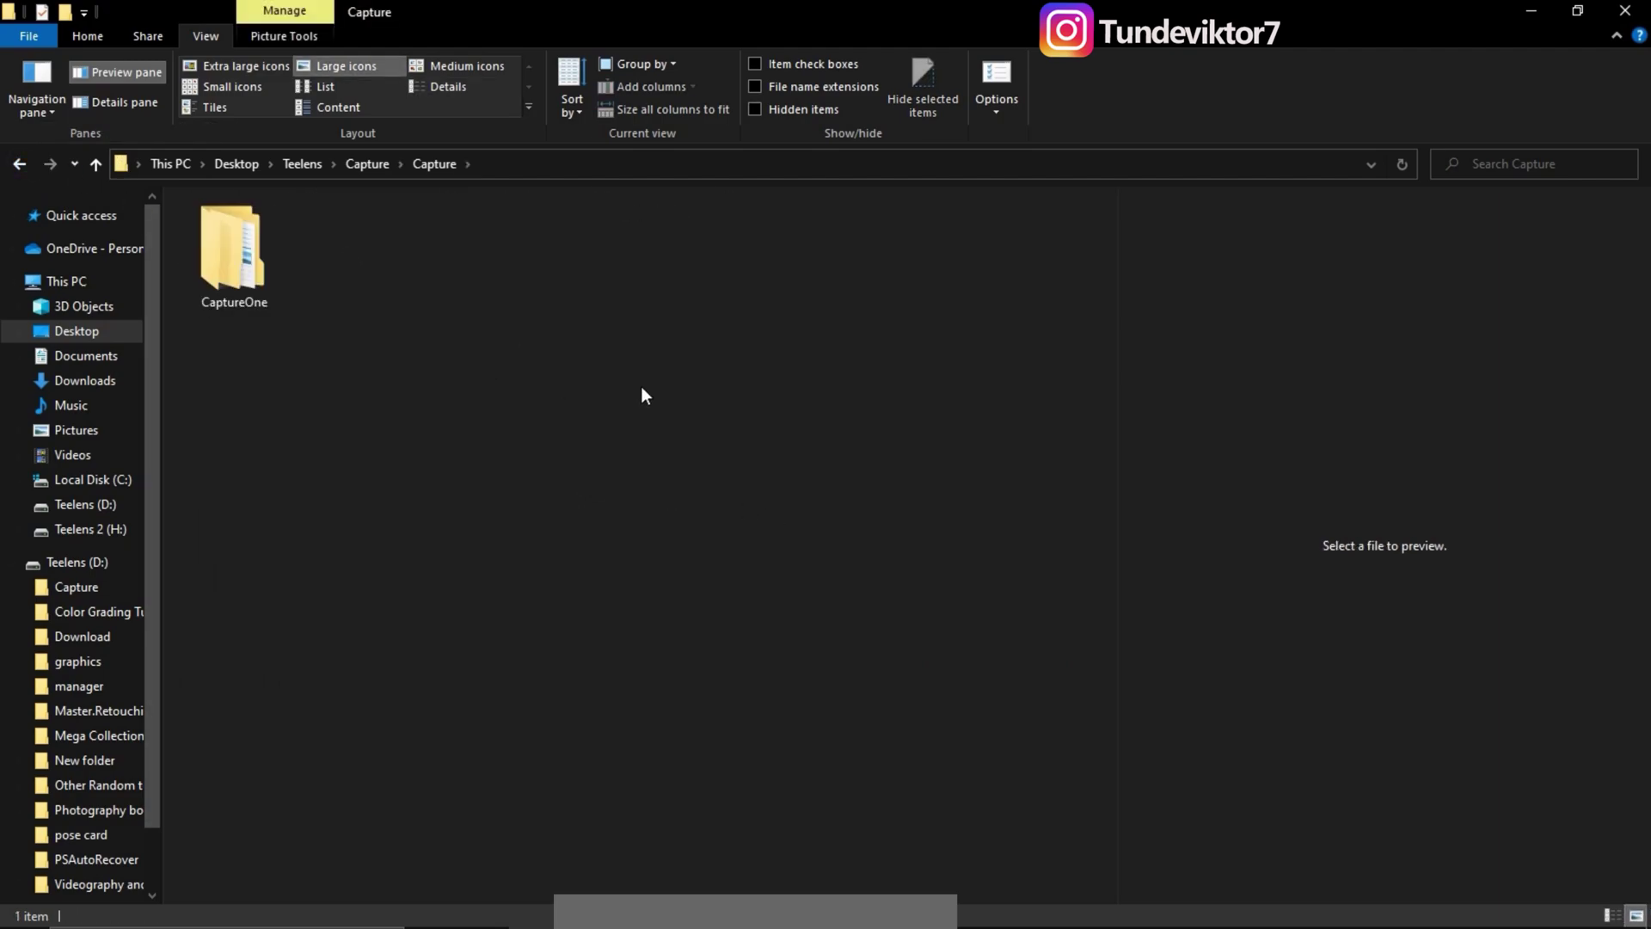
{"action": "left_click", "coordinate": [987, 908]}
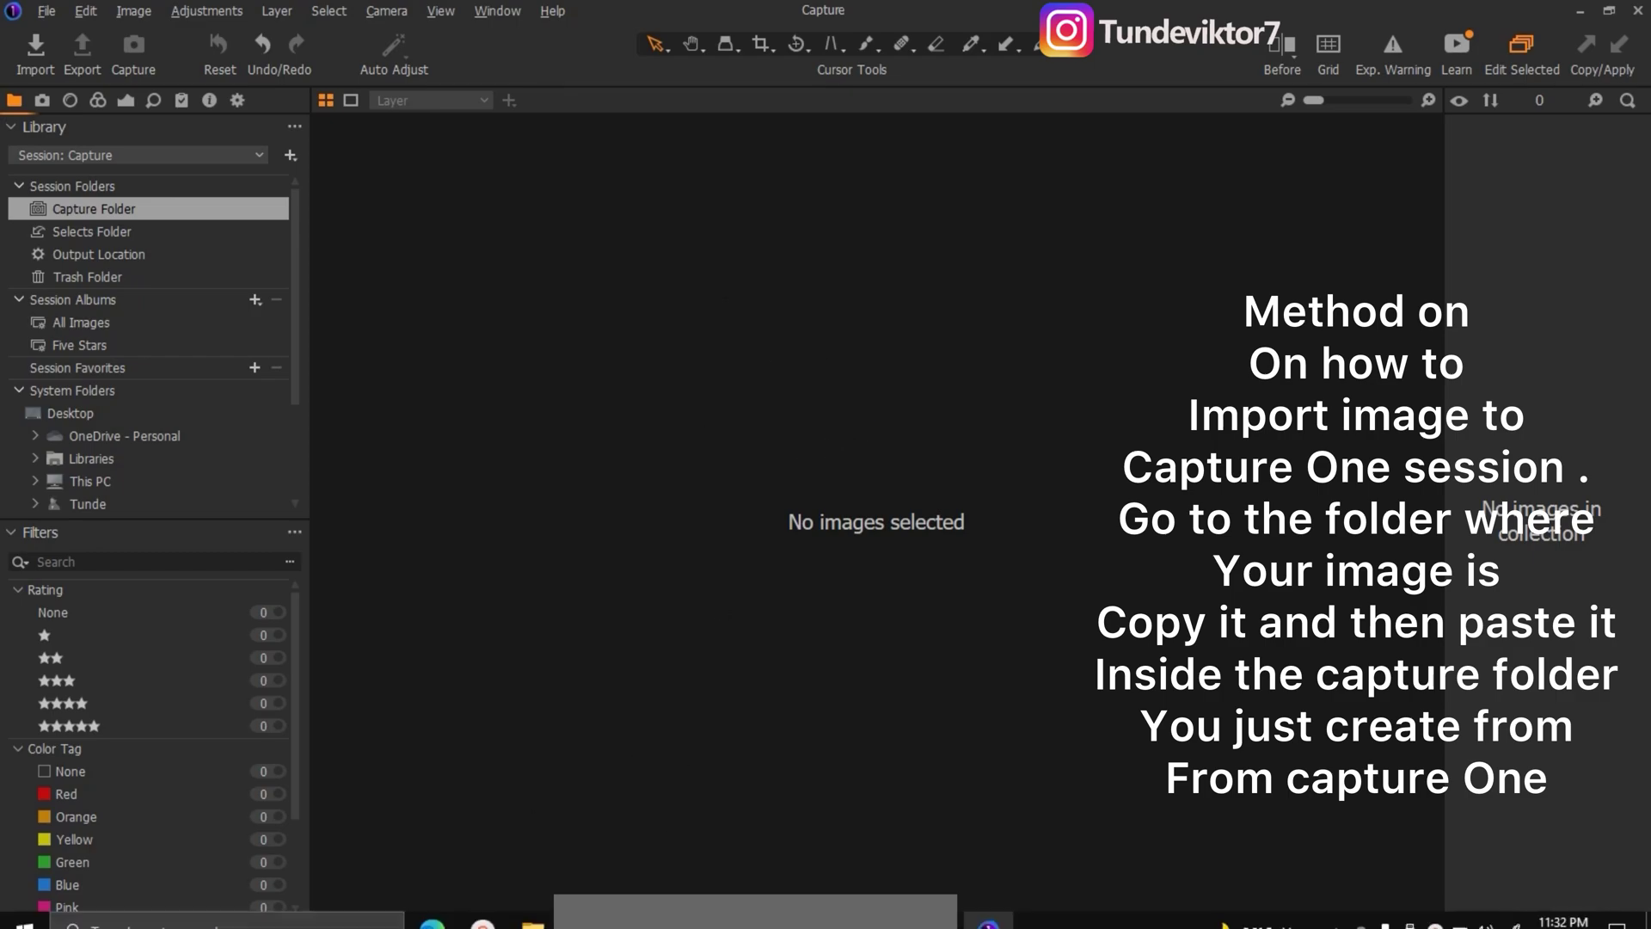
Switch to File Explorer and open the CaptureOne Tutorial folder on the Desktop
{"action": "left_click", "coordinate": [531, 910]}
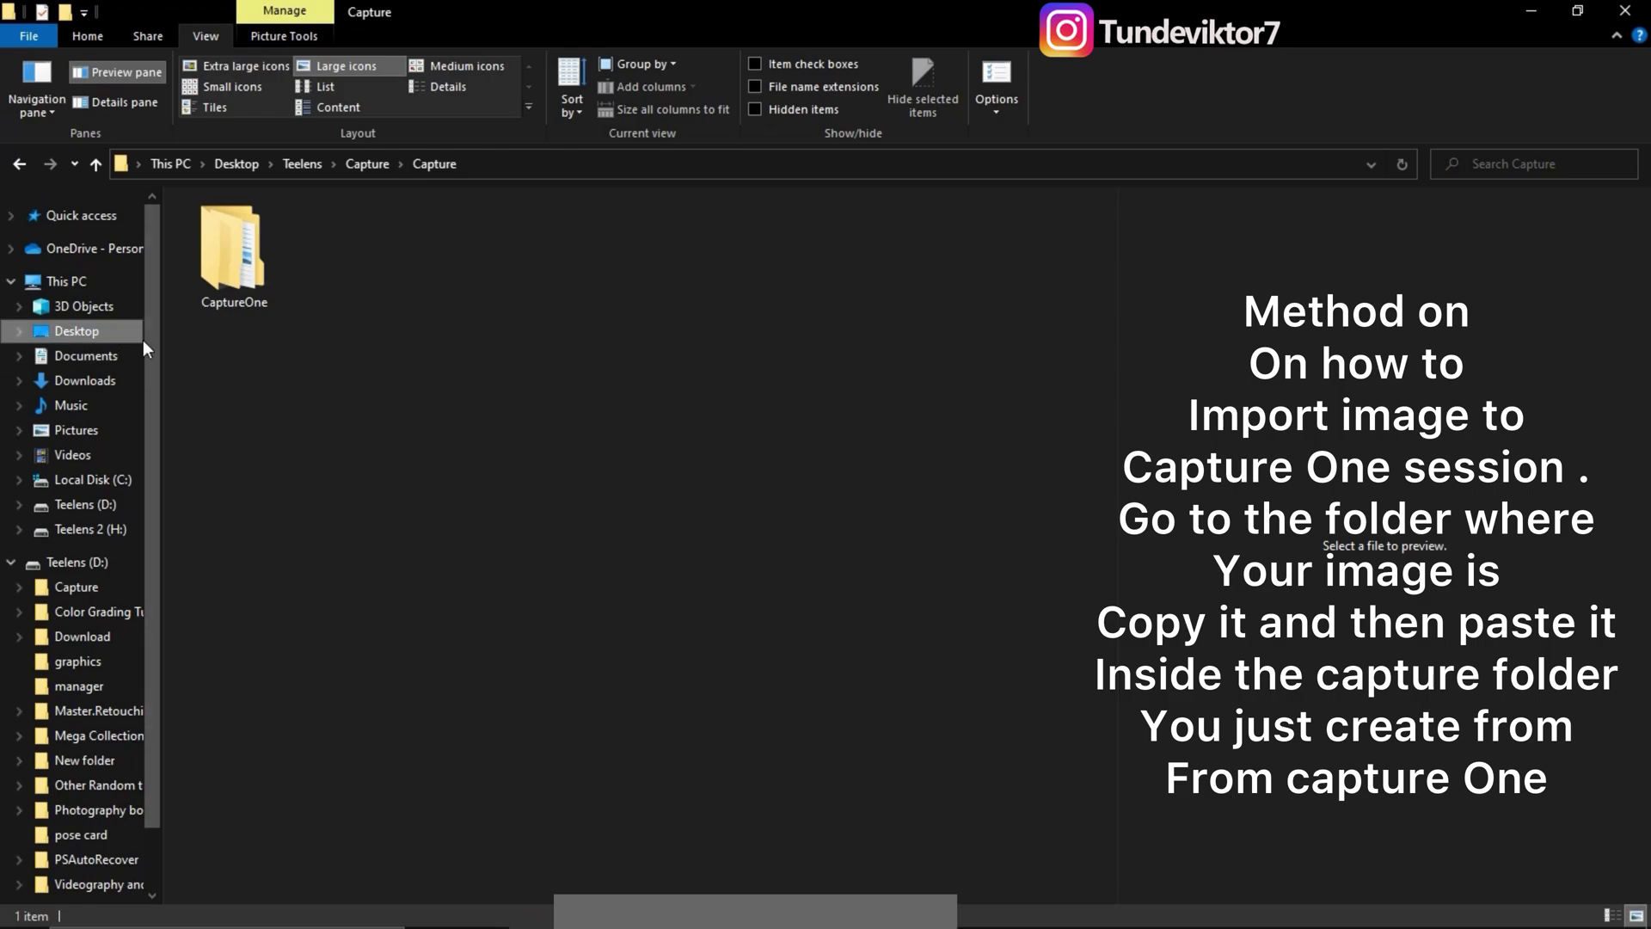
{"action": "left_click", "coordinate": [108, 277]}
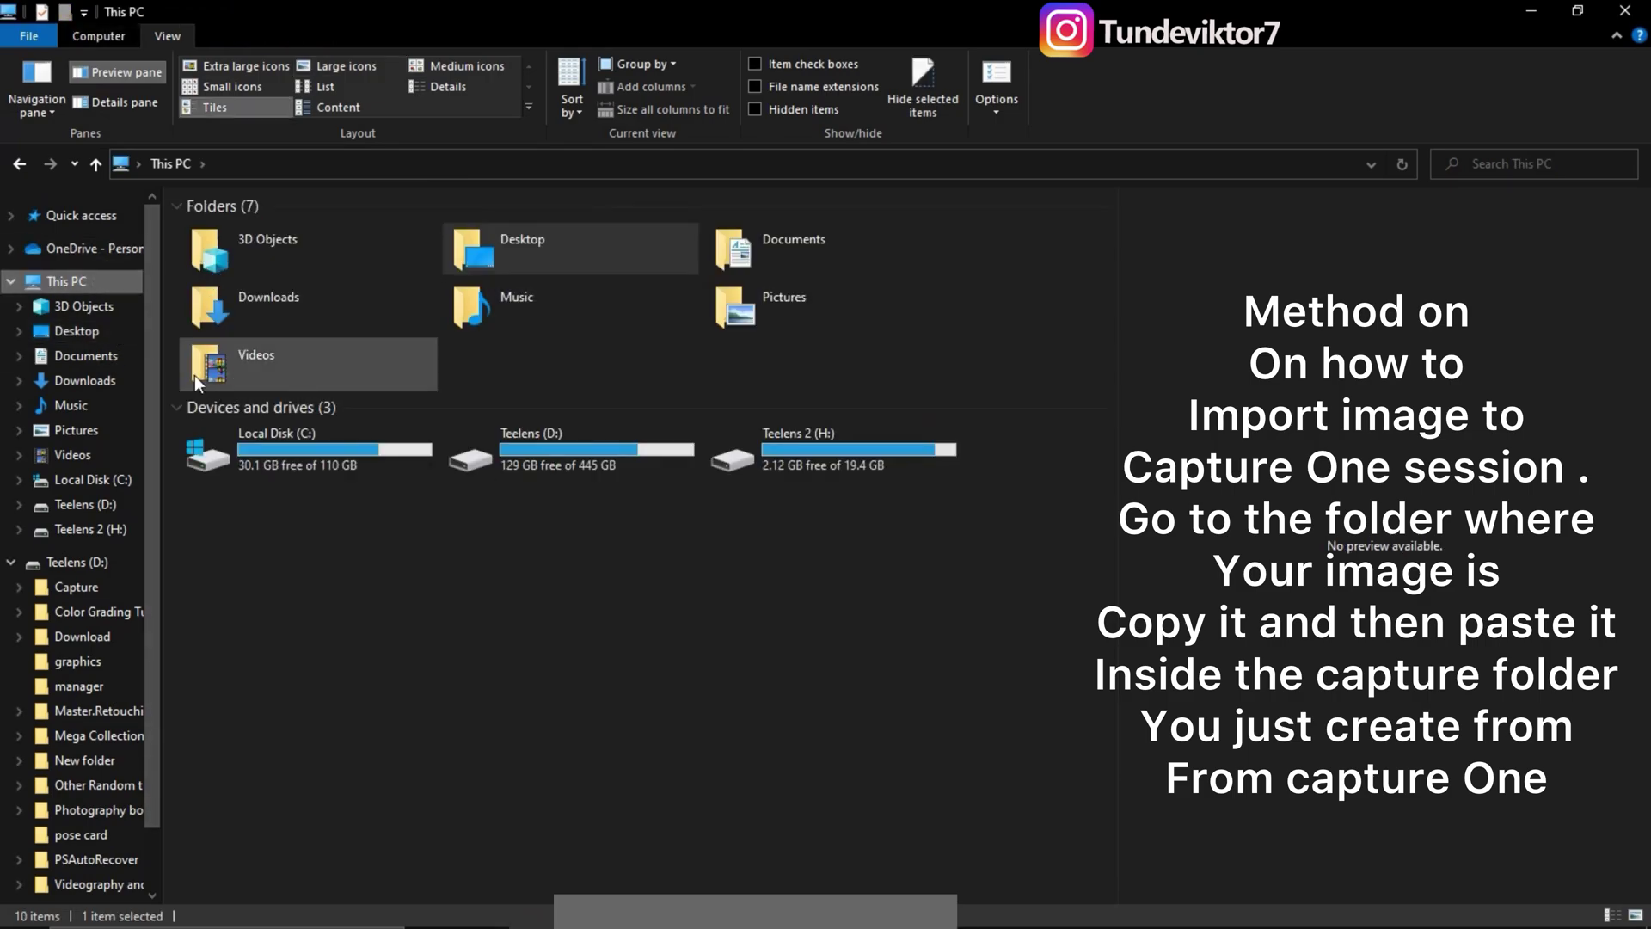
{"action": "left_click", "coordinate": [82, 331]}
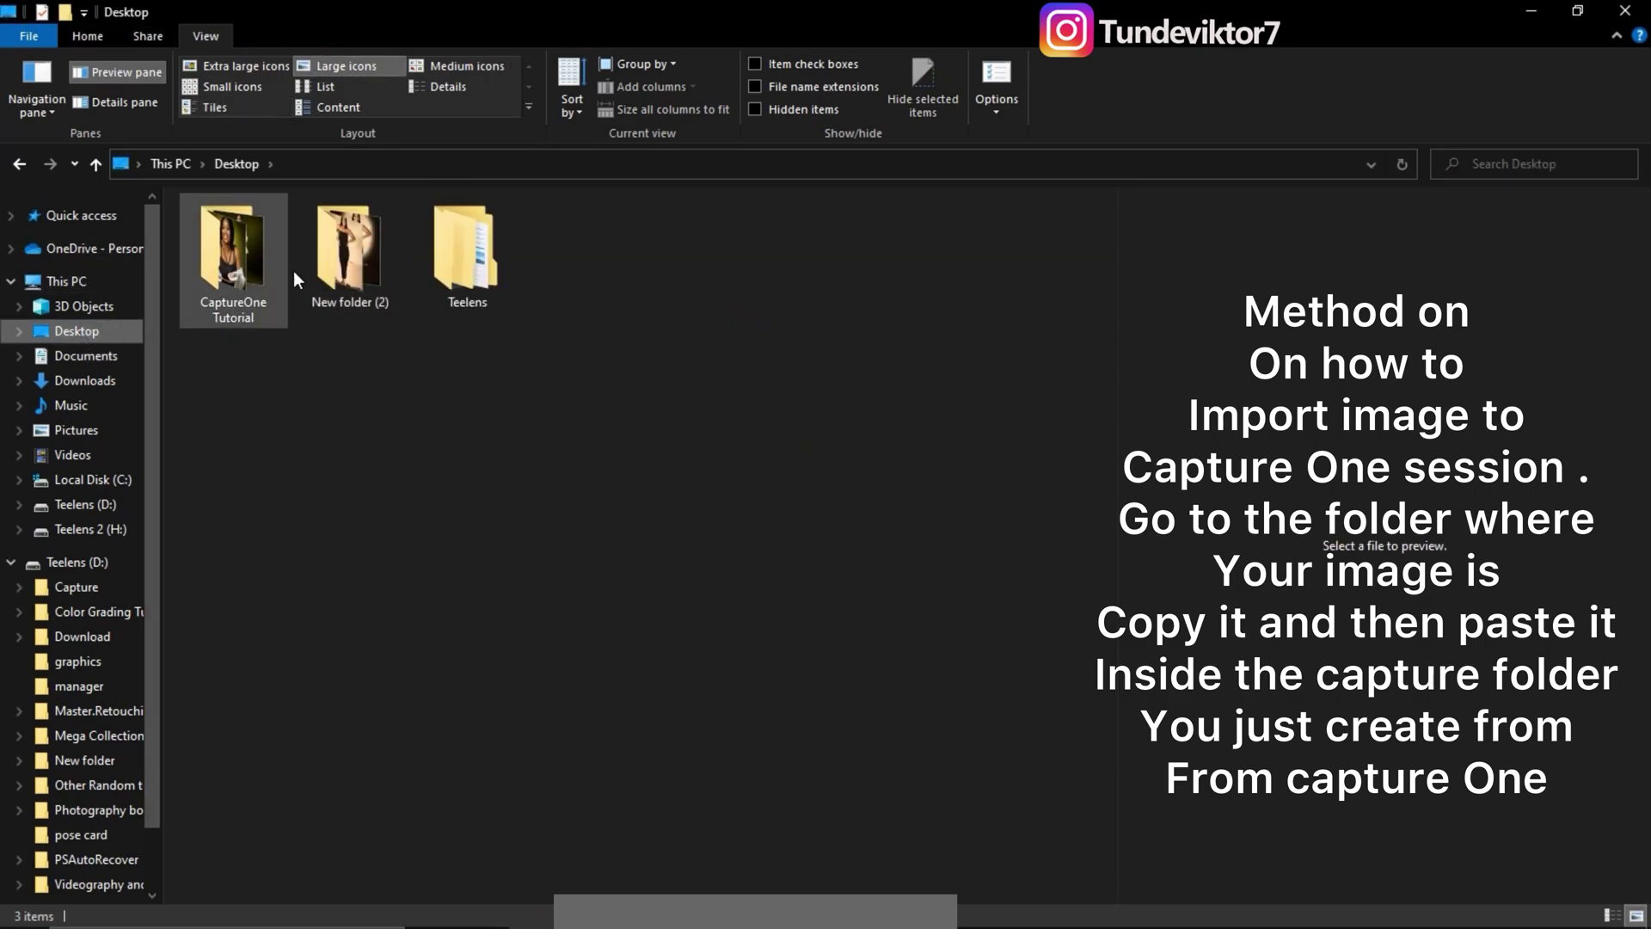
{"action": "left_click", "coordinate": [231, 266]}
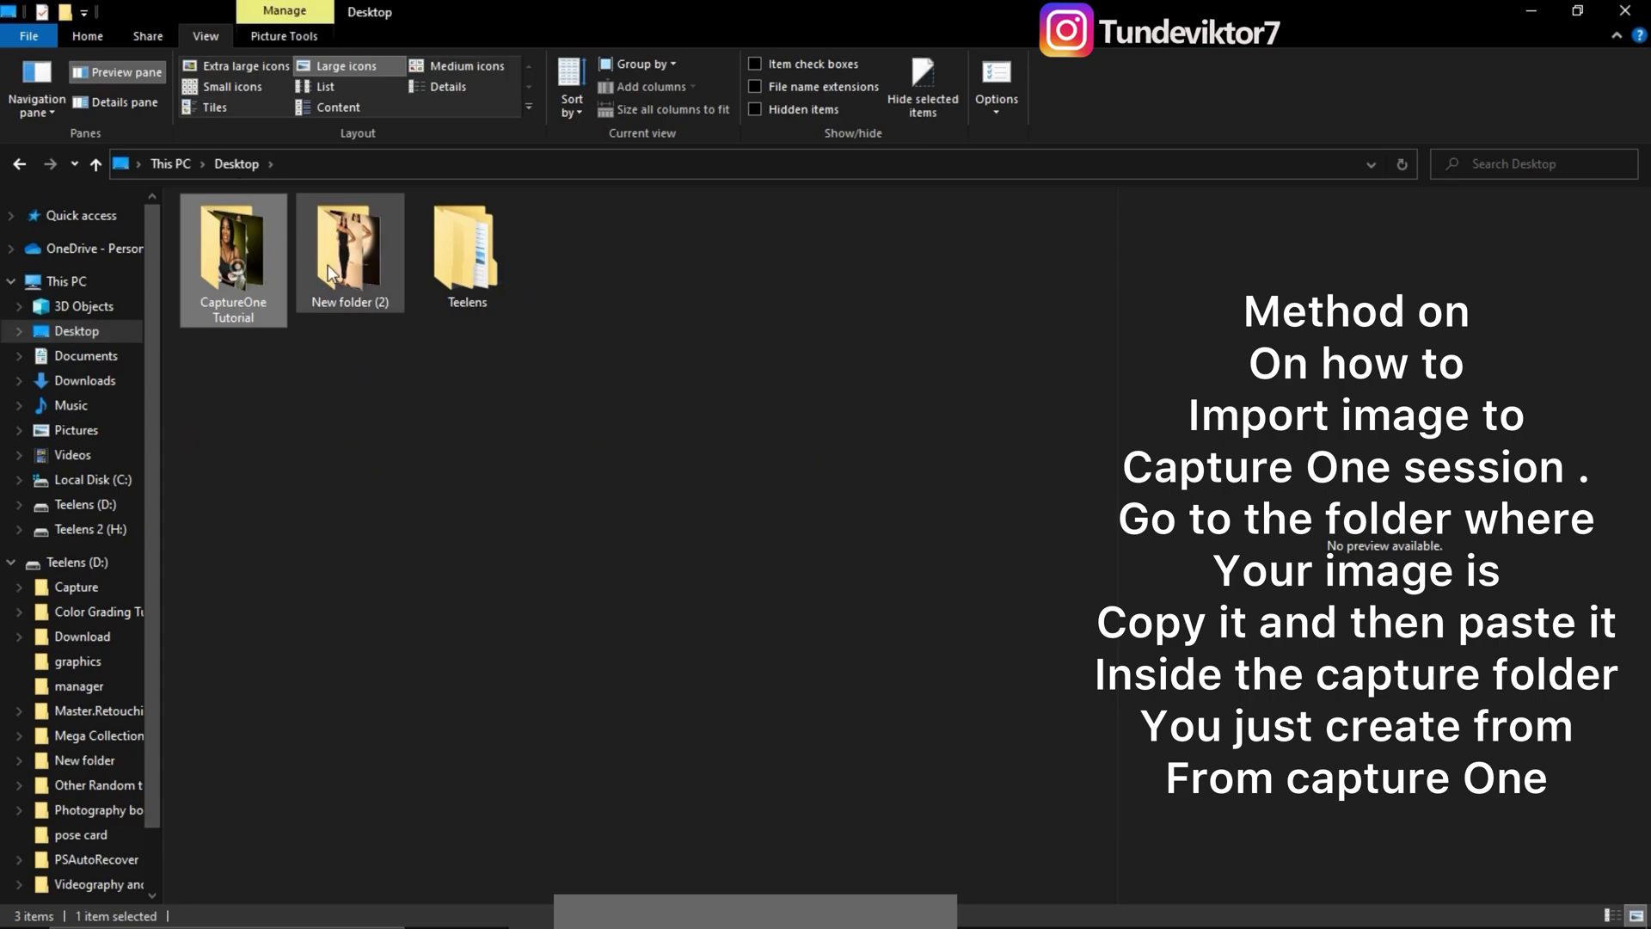
{"action": "double_click", "coordinate": [242, 252]}
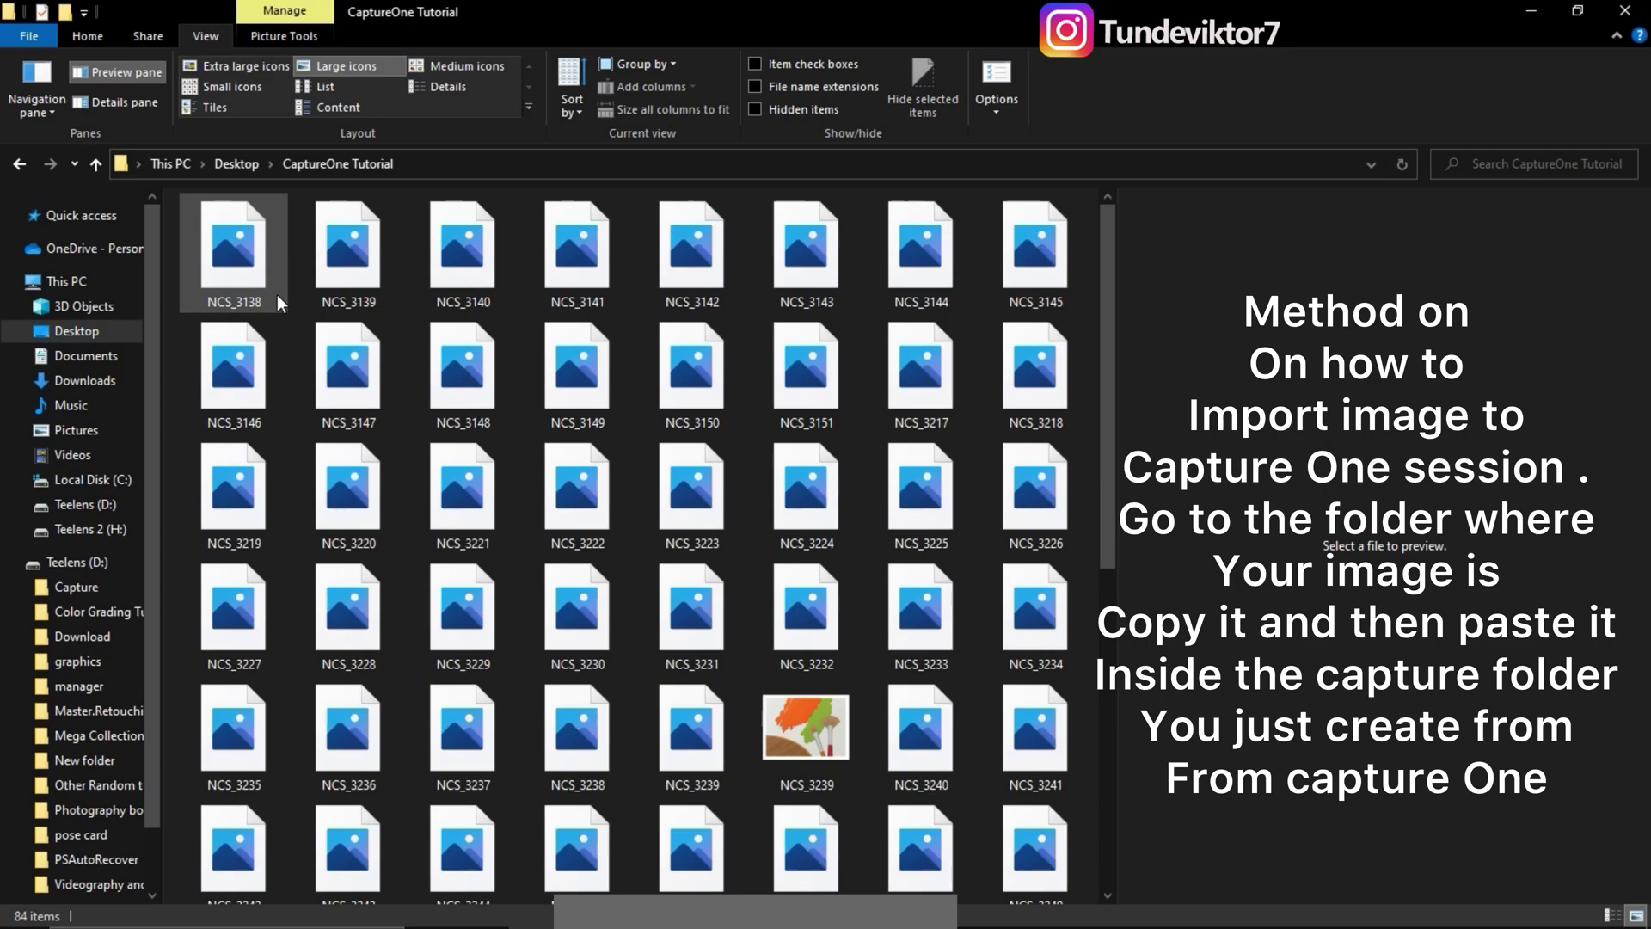
Select all photos in the CaptureOne Tutorial folder and cut them
{"action": "key", "text": "ctrl+a"}
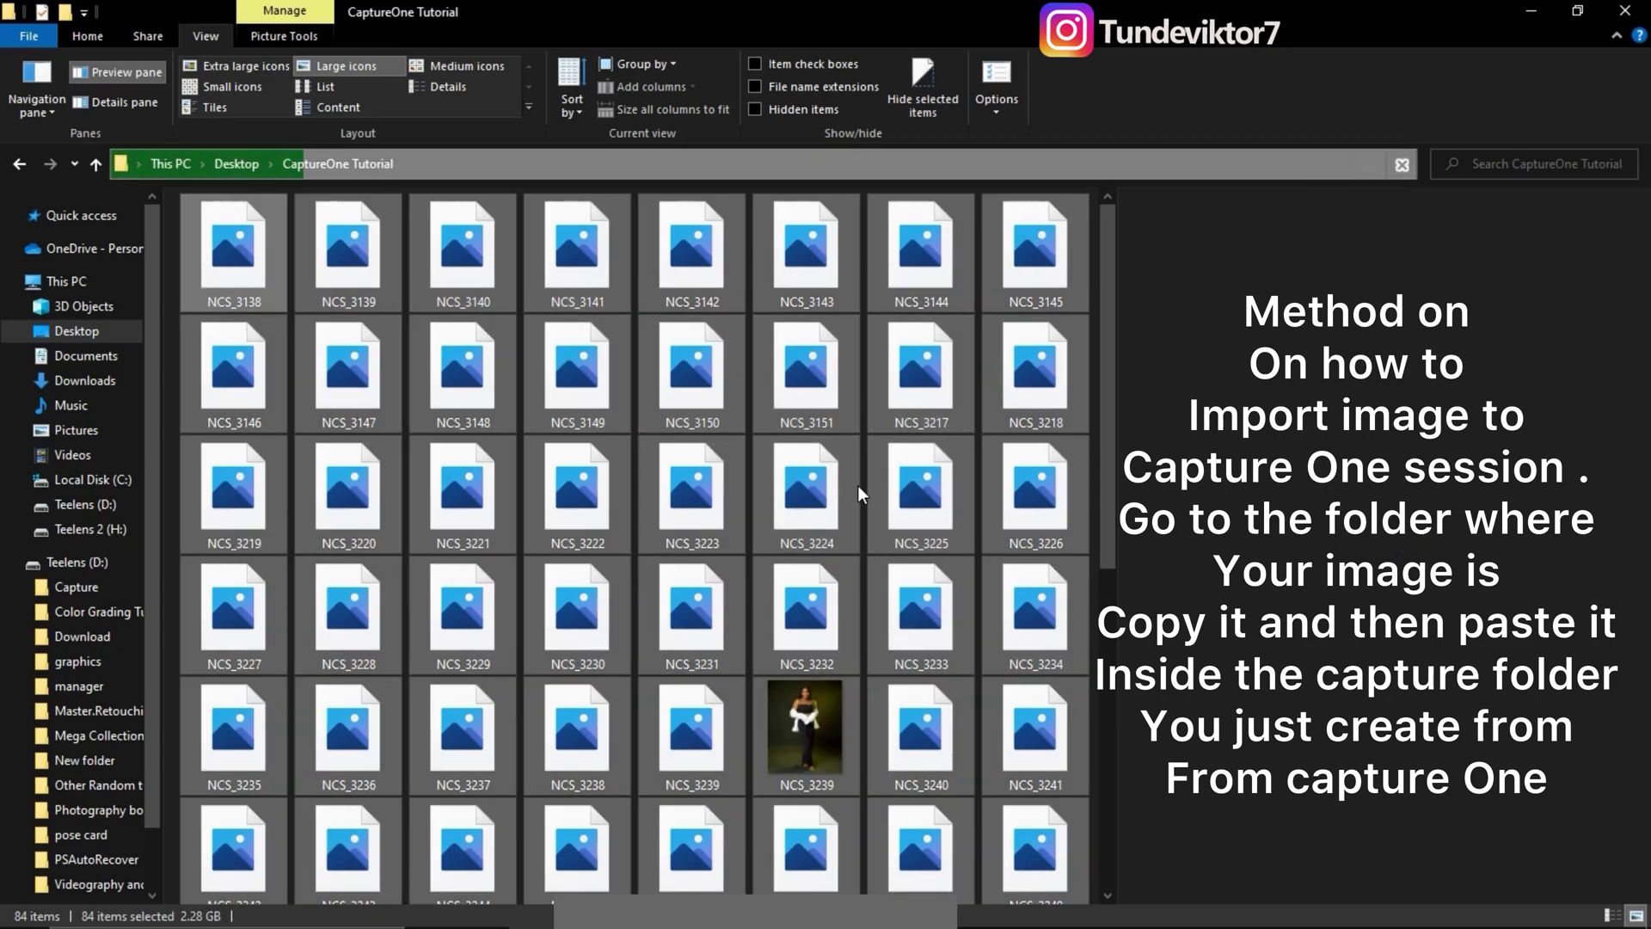
{"action": "key", "text": "ctrl"}
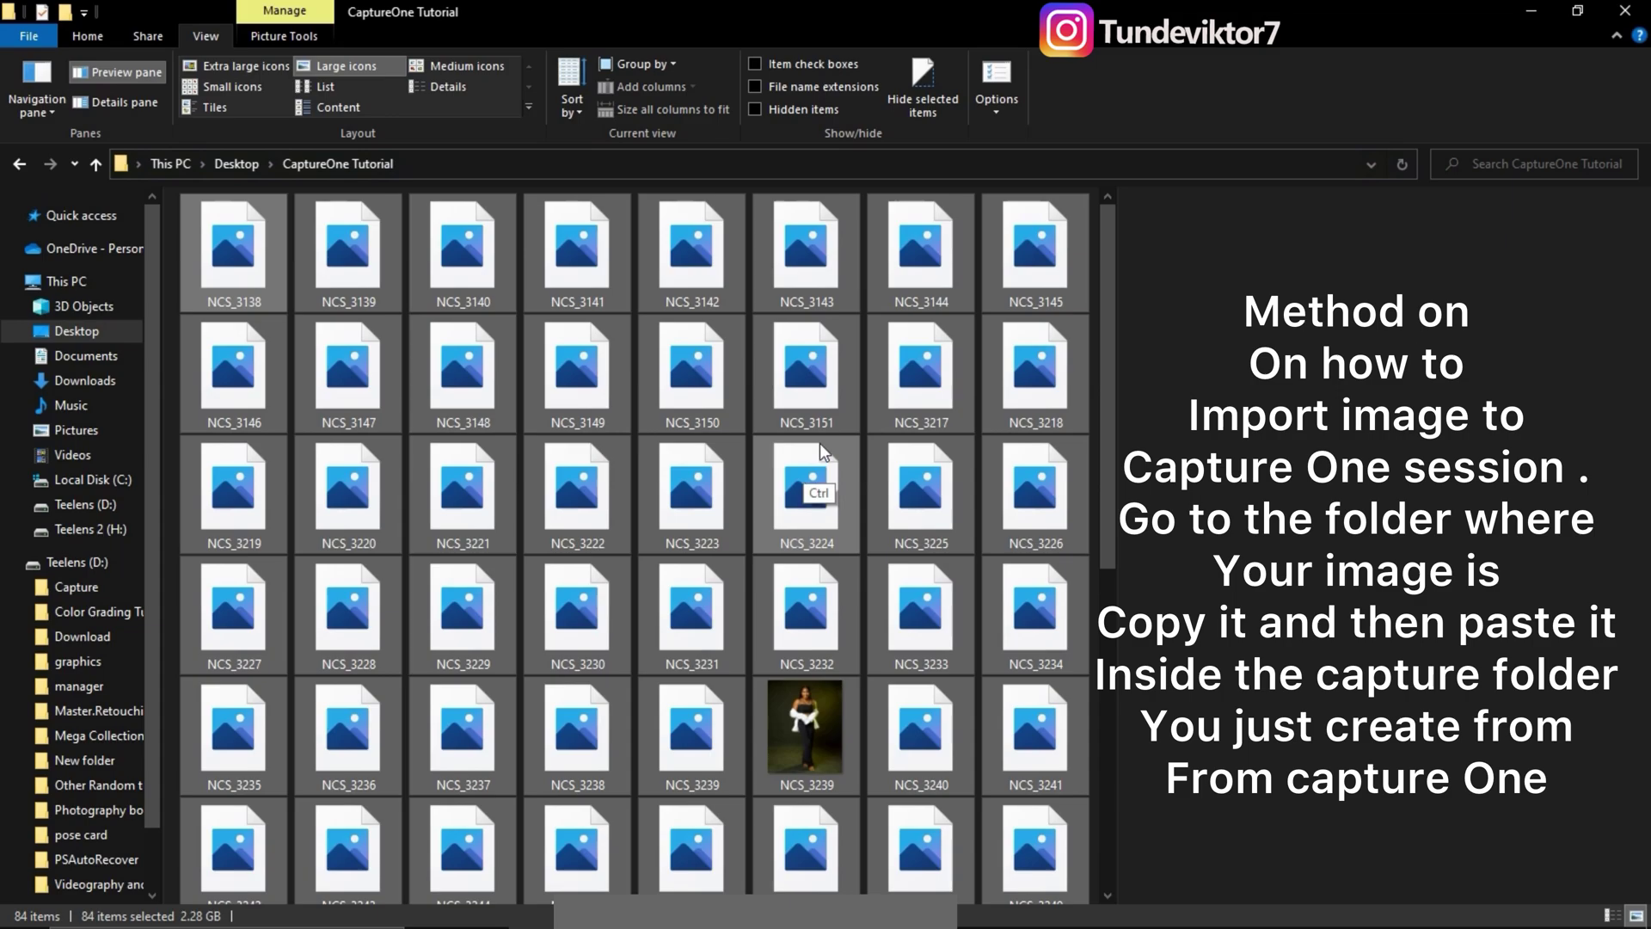
{"action": "key", "text": "ctrl+x"}
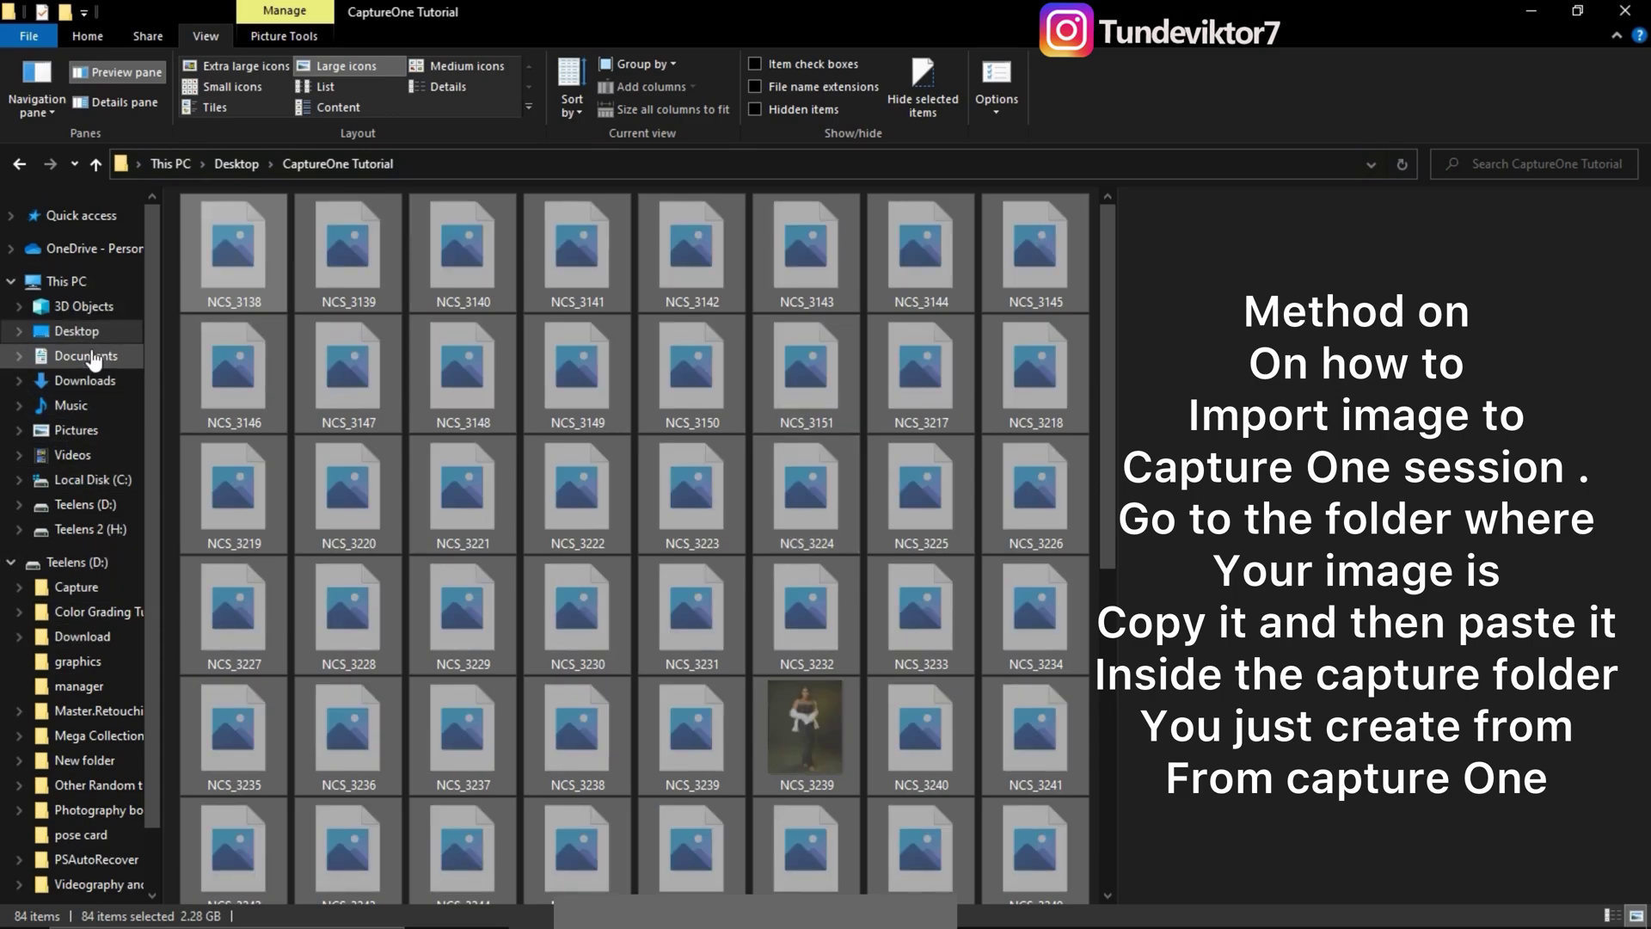
Paste the cut photos into the Capture subfolder of the Capture session, inside the Teelens folder on the Desktop
{"action": "left_click", "coordinate": [94, 335]}
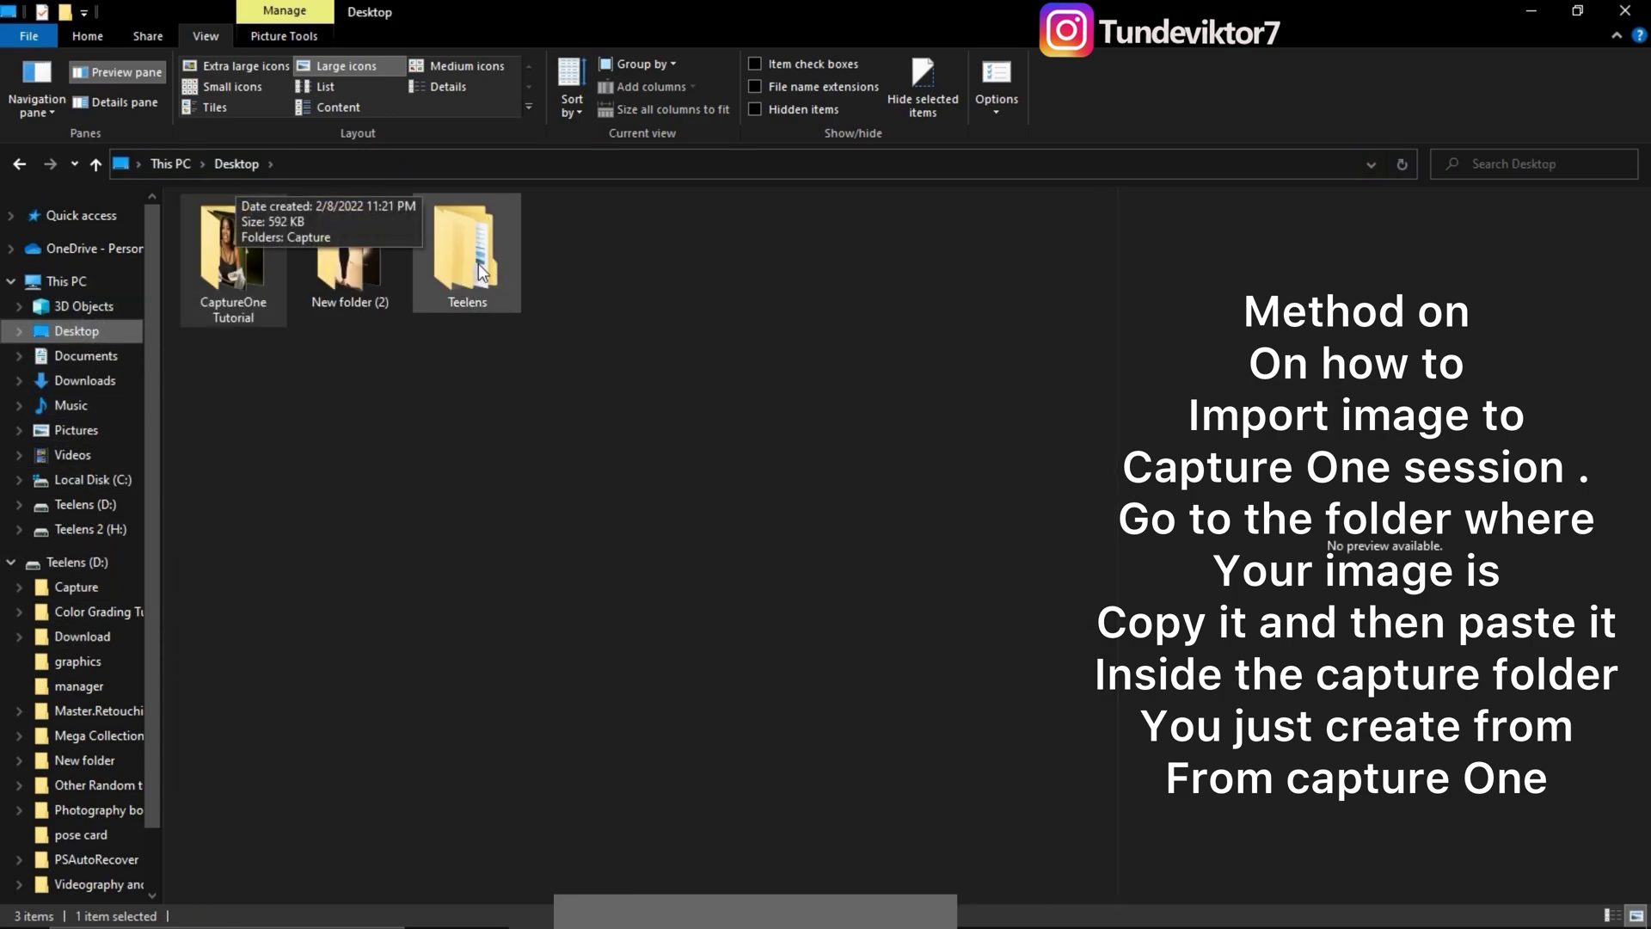
{"action": "left_click", "coordinate": [478, 275]}
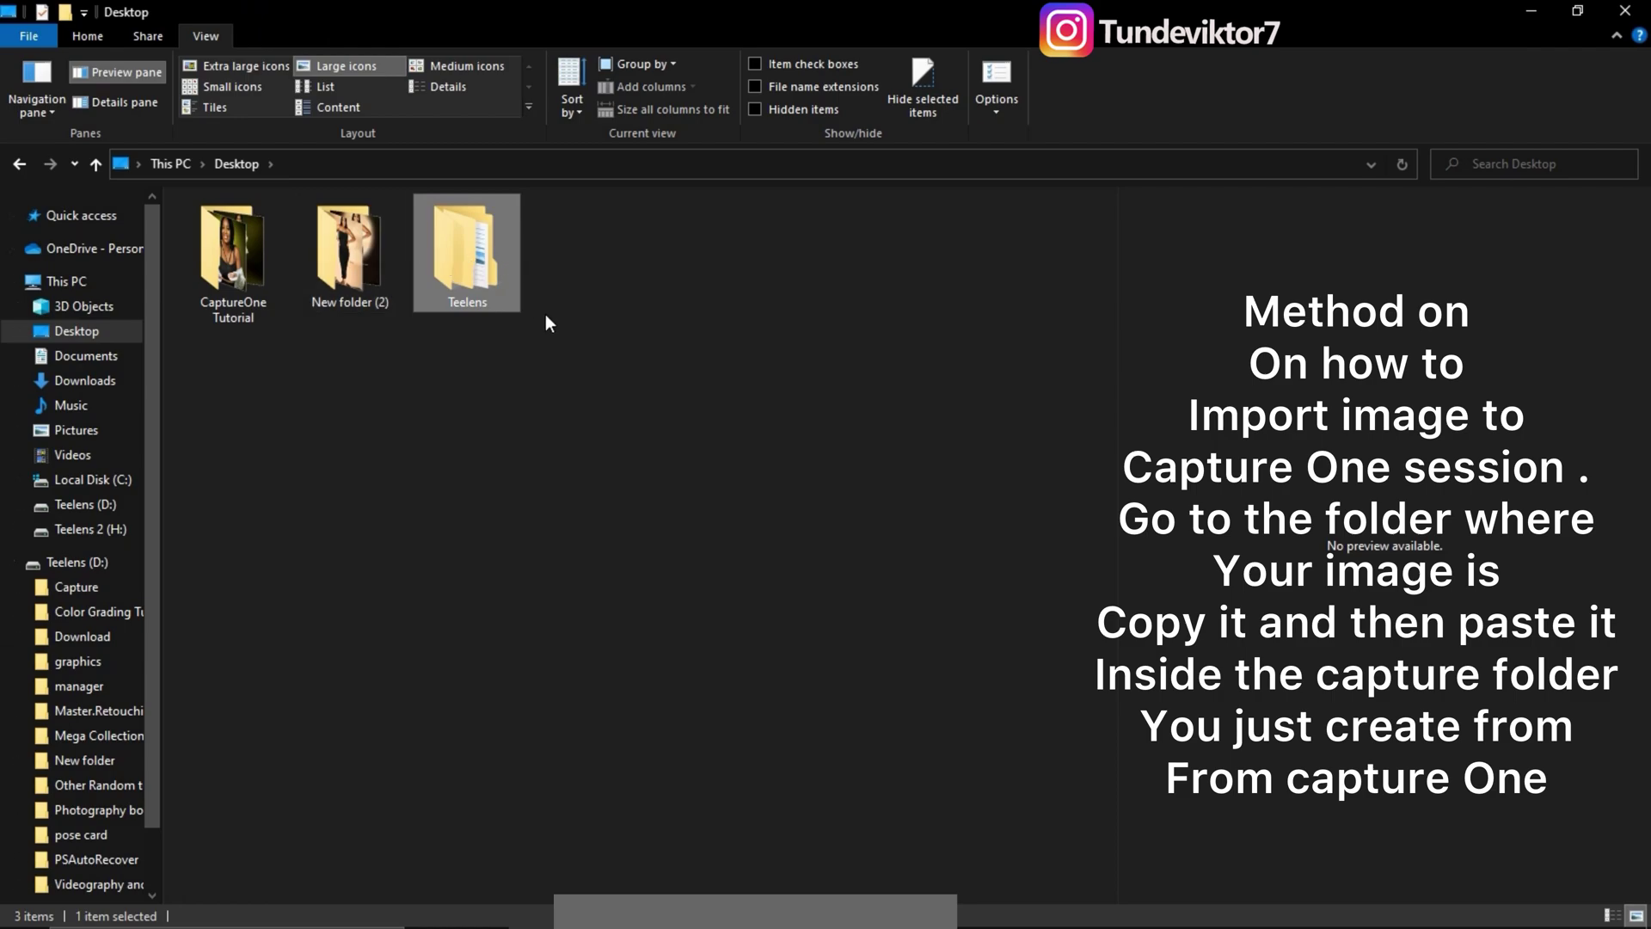
{"action": "double_click", "coordinate": [472, 256]}
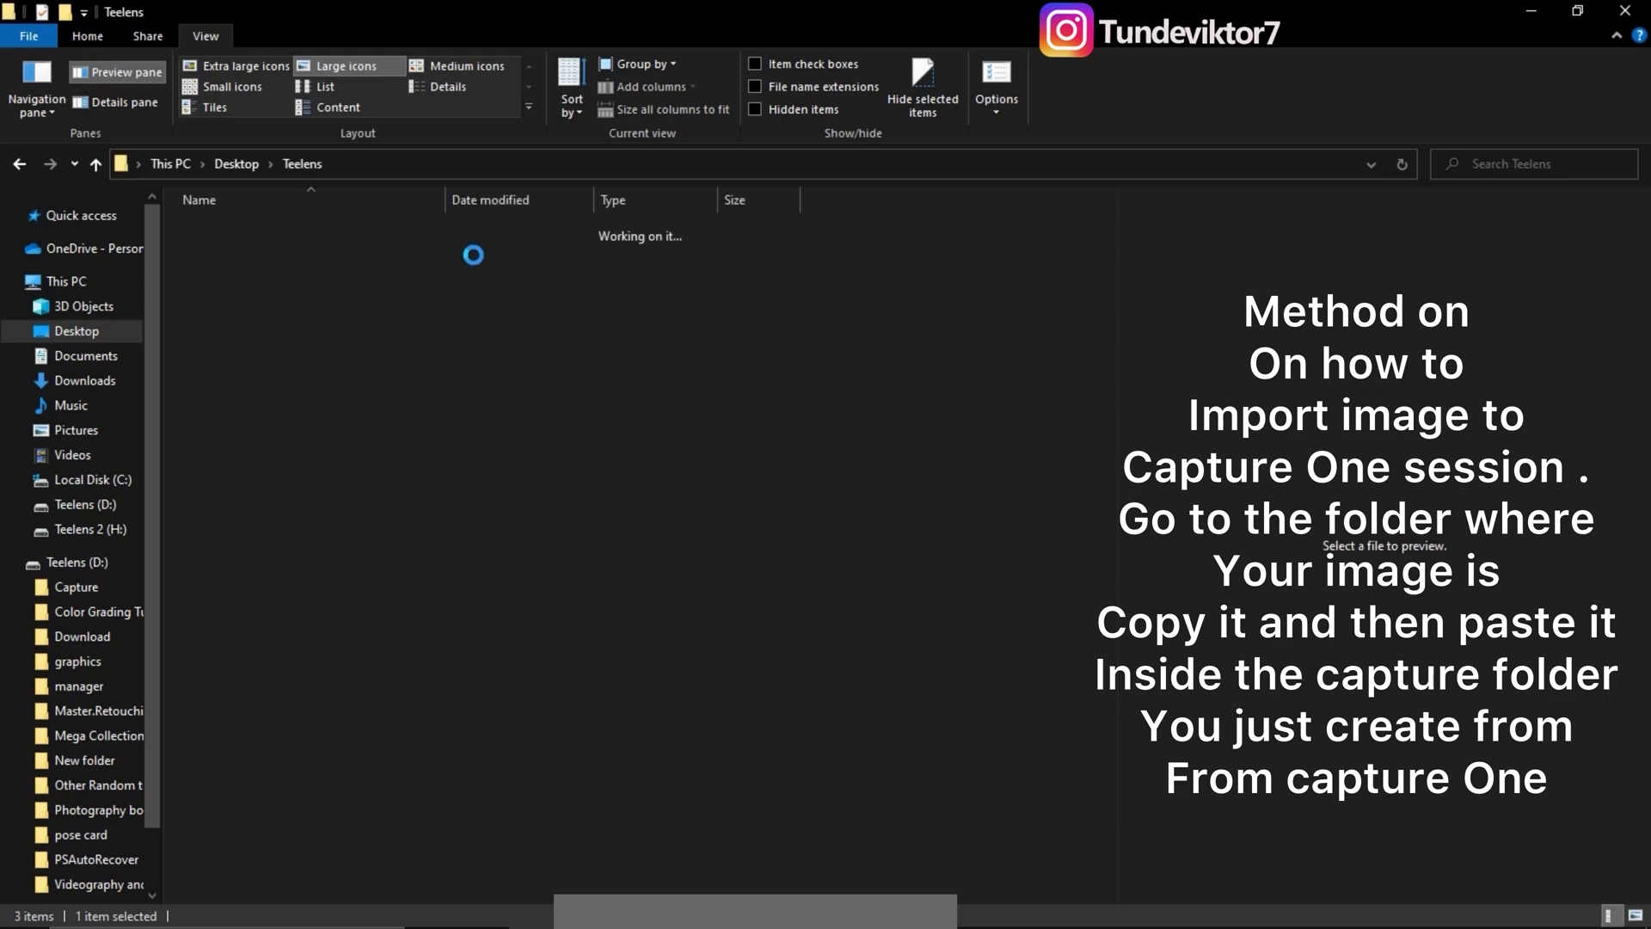
{"action": "double_click", "coordinate": [299, 227]}
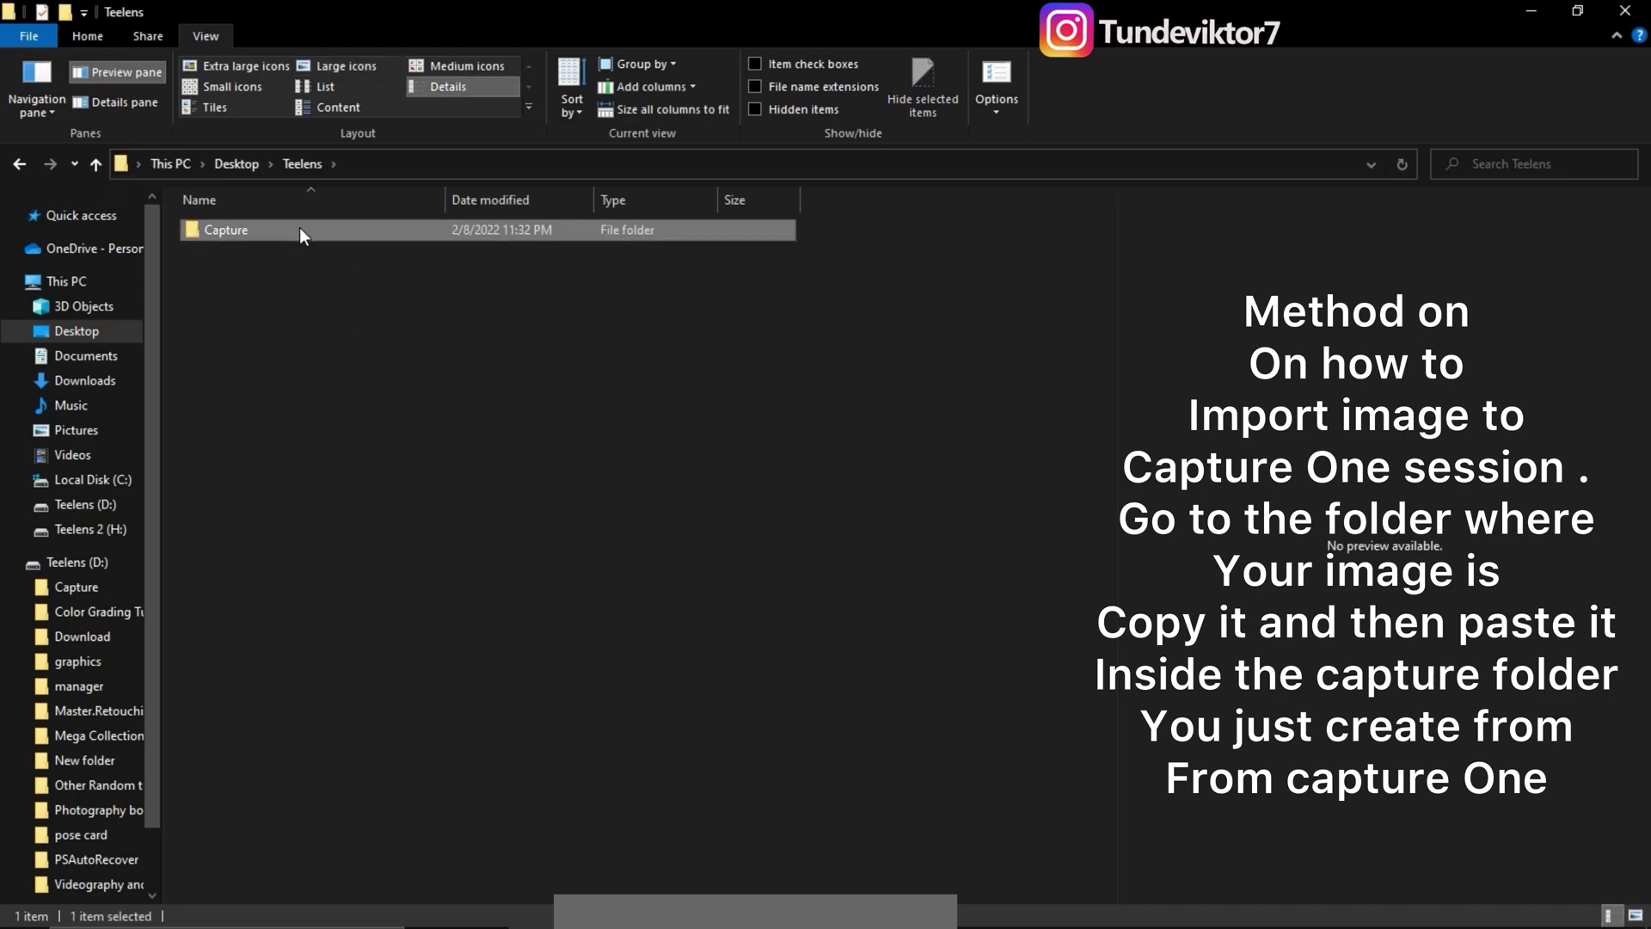
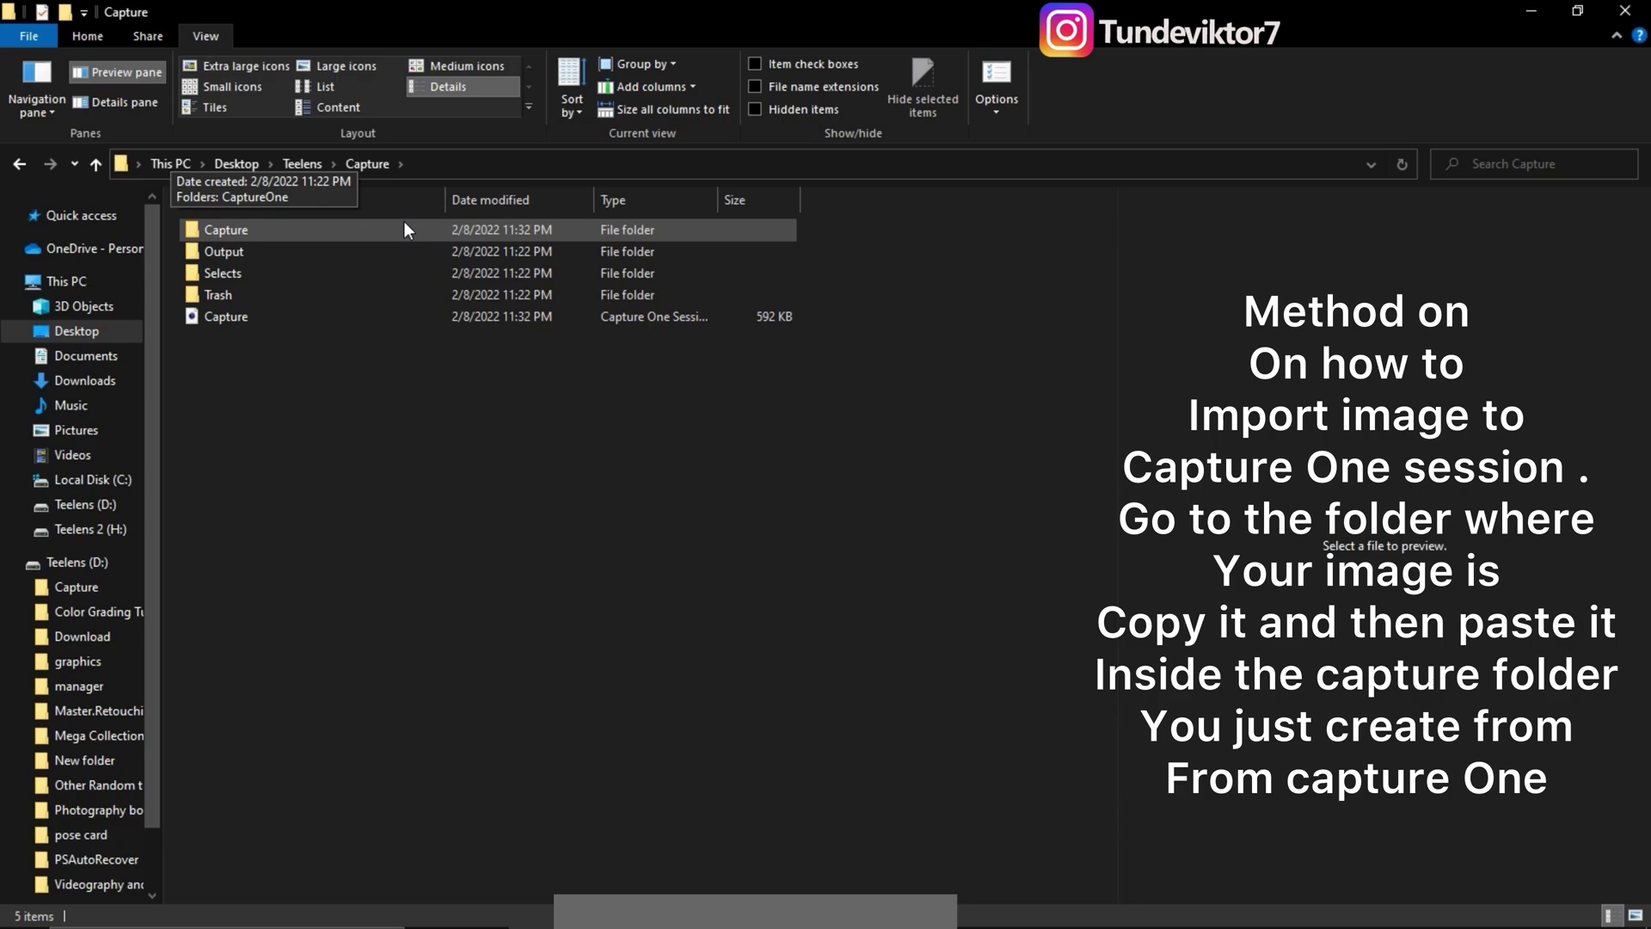
{"action": "double_click", "coordinate": [354, 230]}
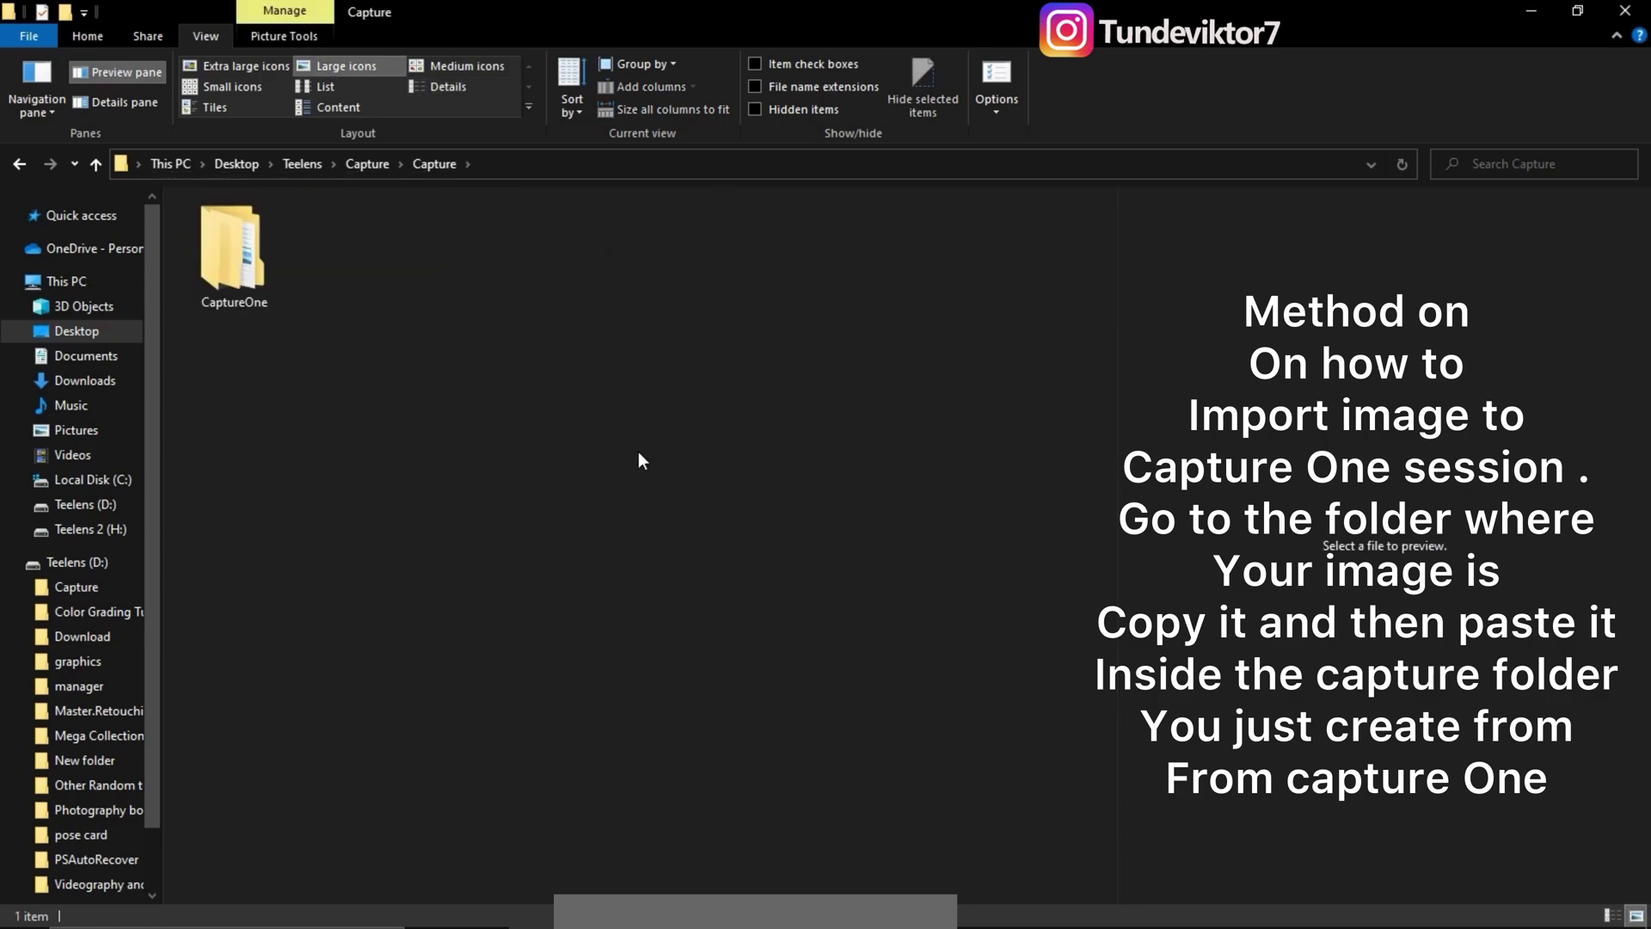
{"action": "key", "text": "ctrl"}
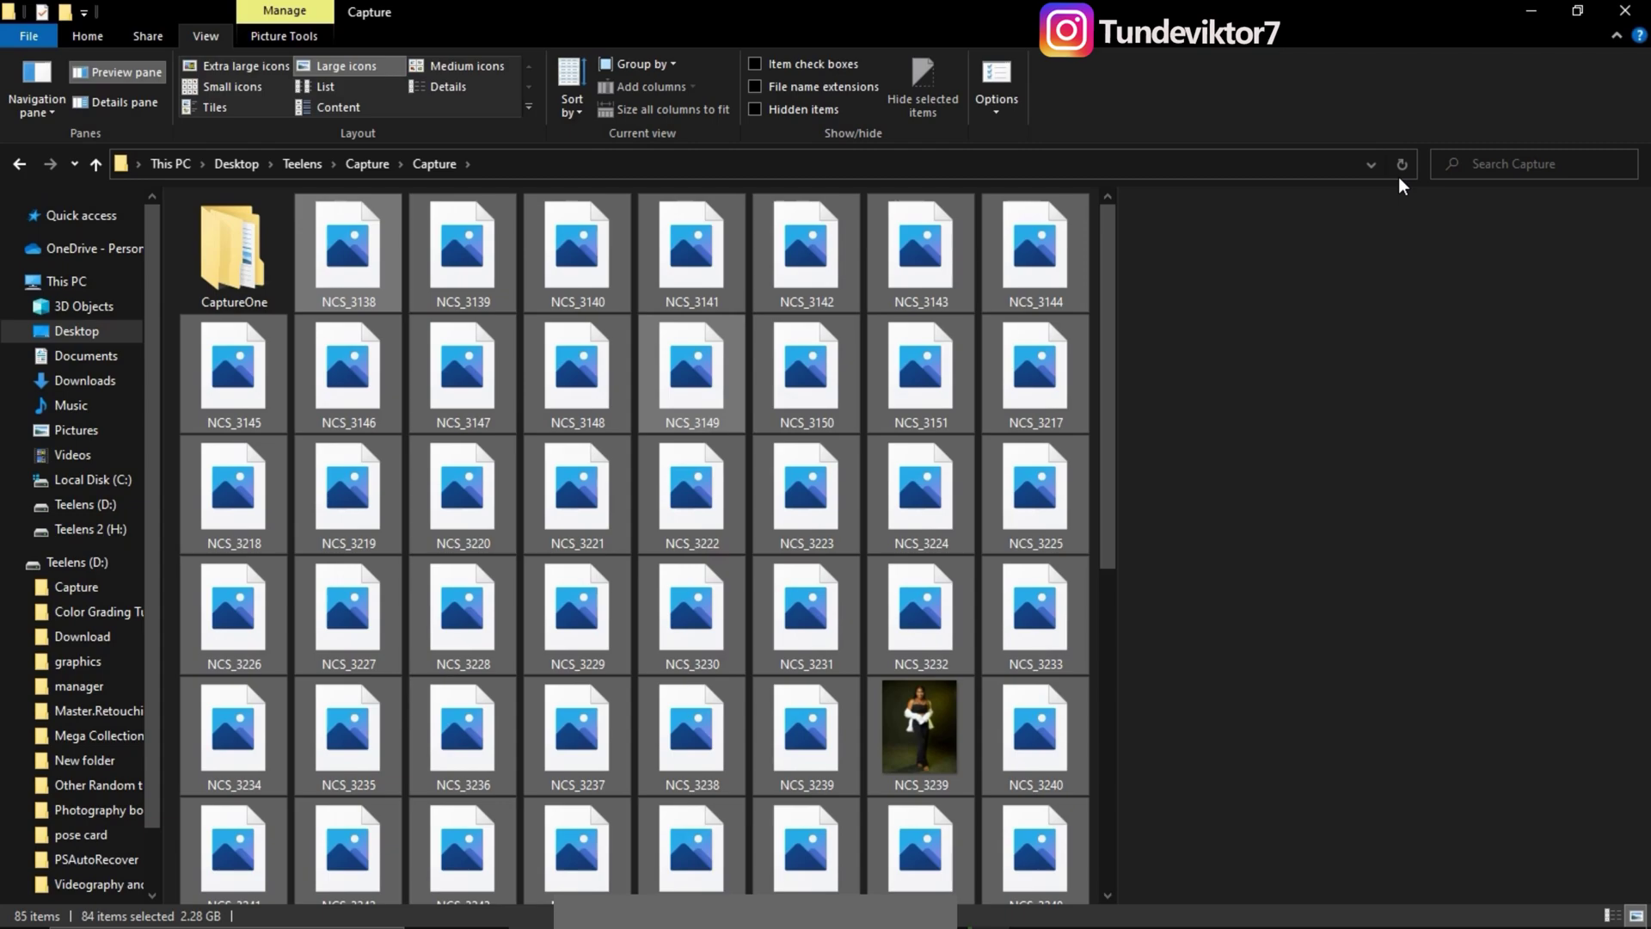
{"action": "left_click", "coordinate": [1120, 510]}
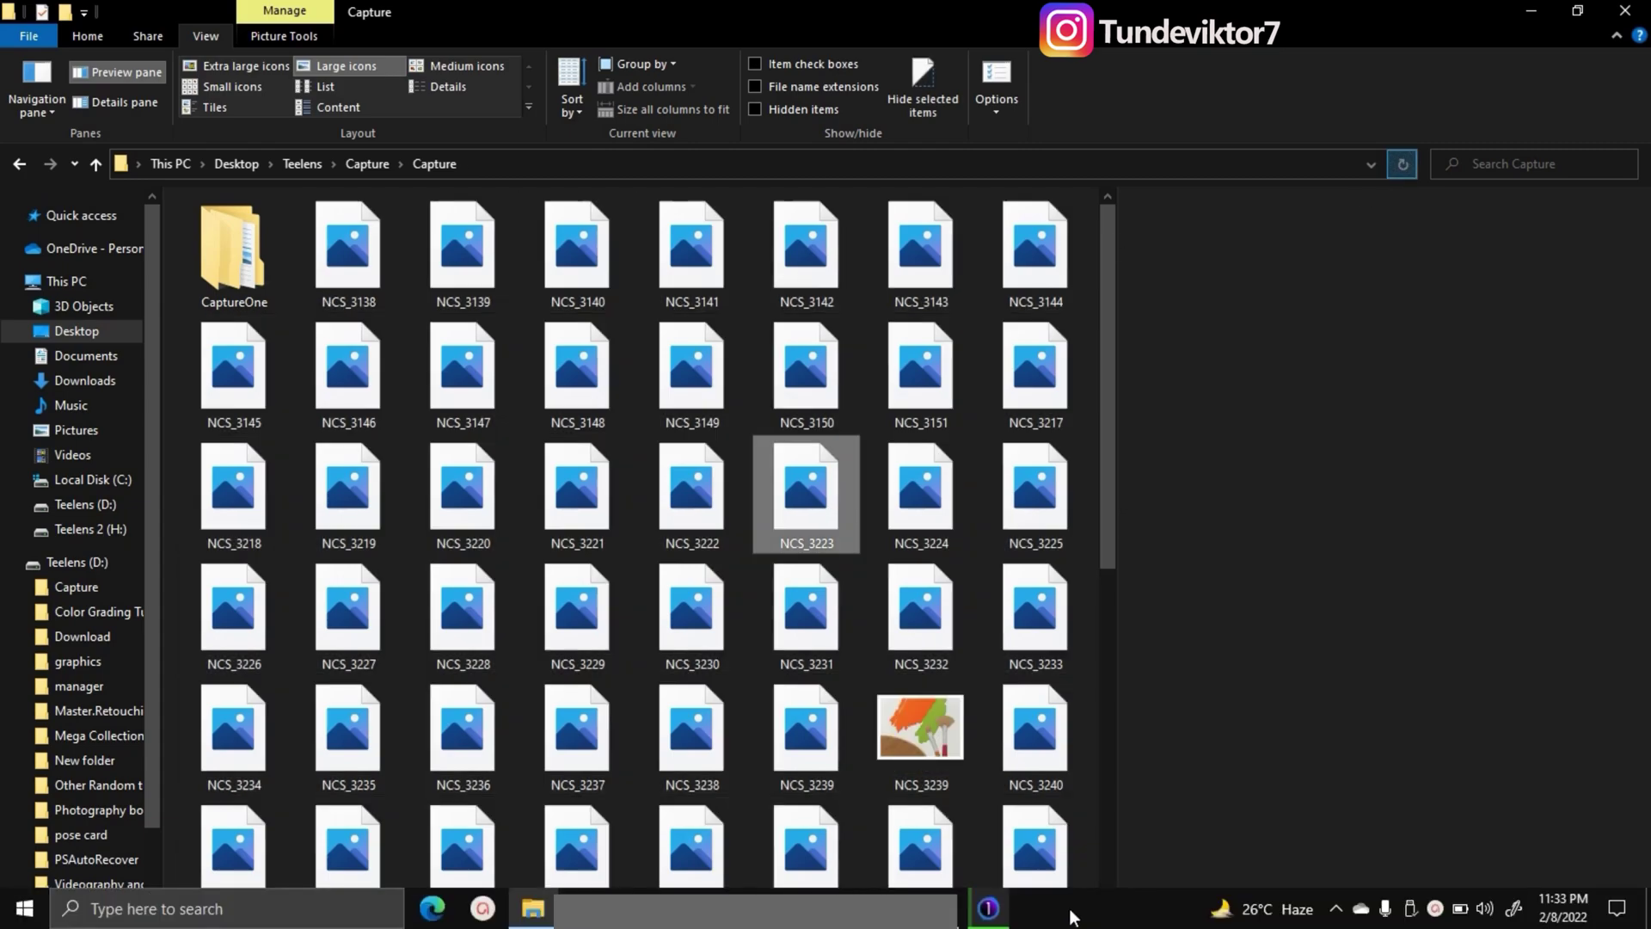
Switch to Capture One and browse through the Capture Folder's photos, starting from NCS_3138.NEF
{"action": "left_click", "coordinate": [989, 910]}
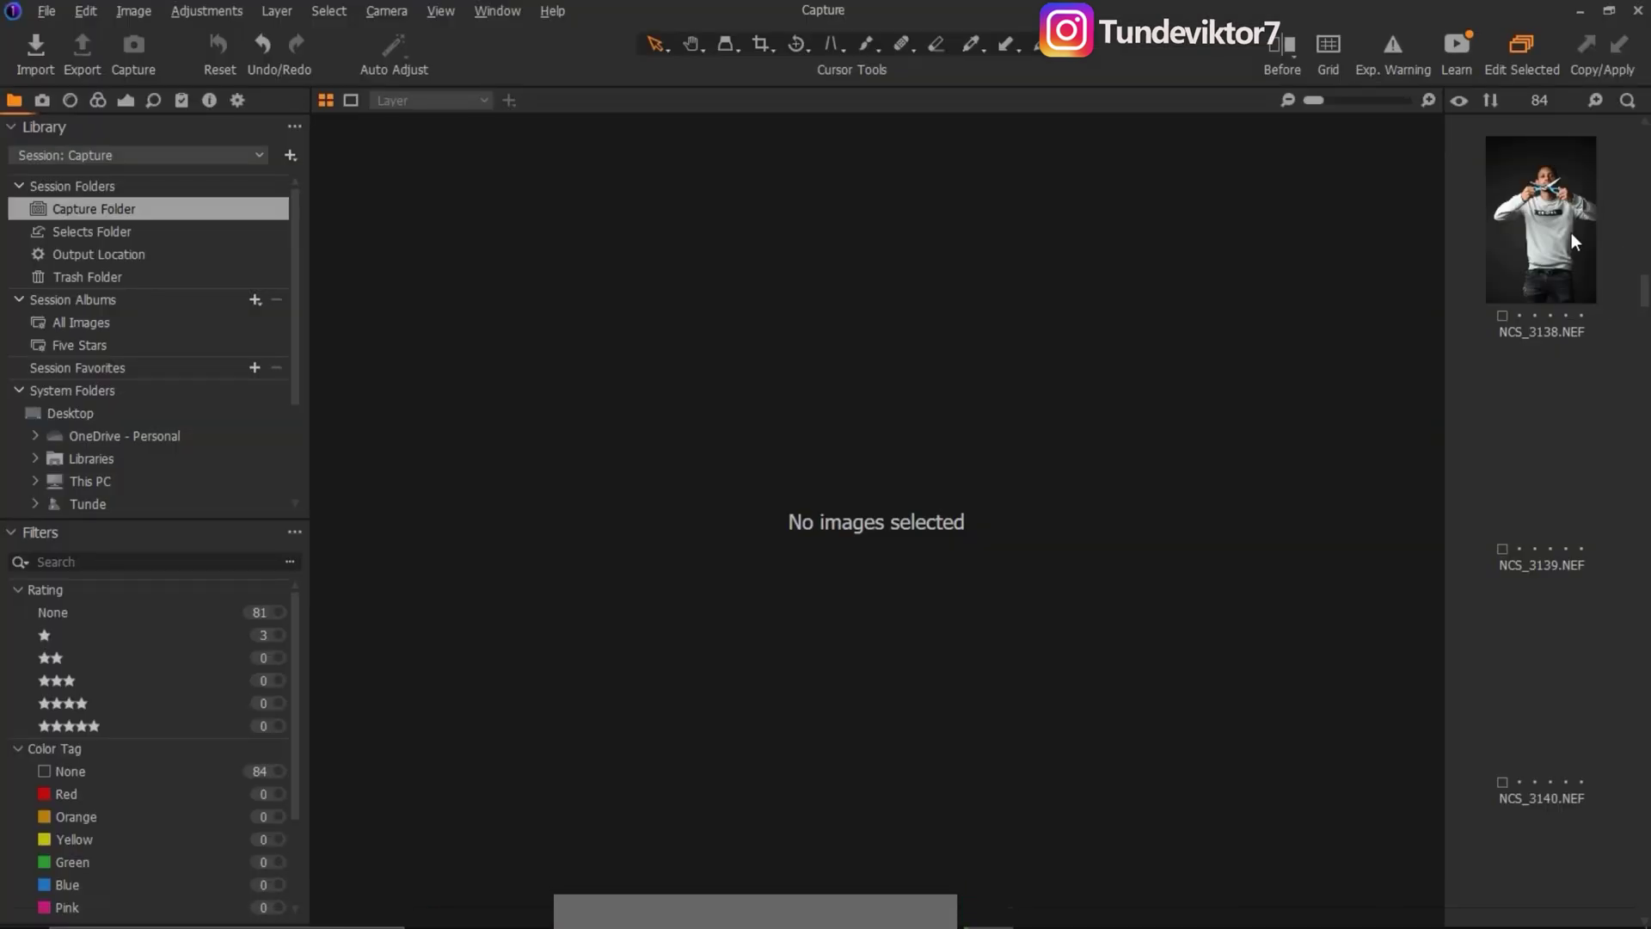
{"action": "left_click", "coordinate": [1552, 232]}
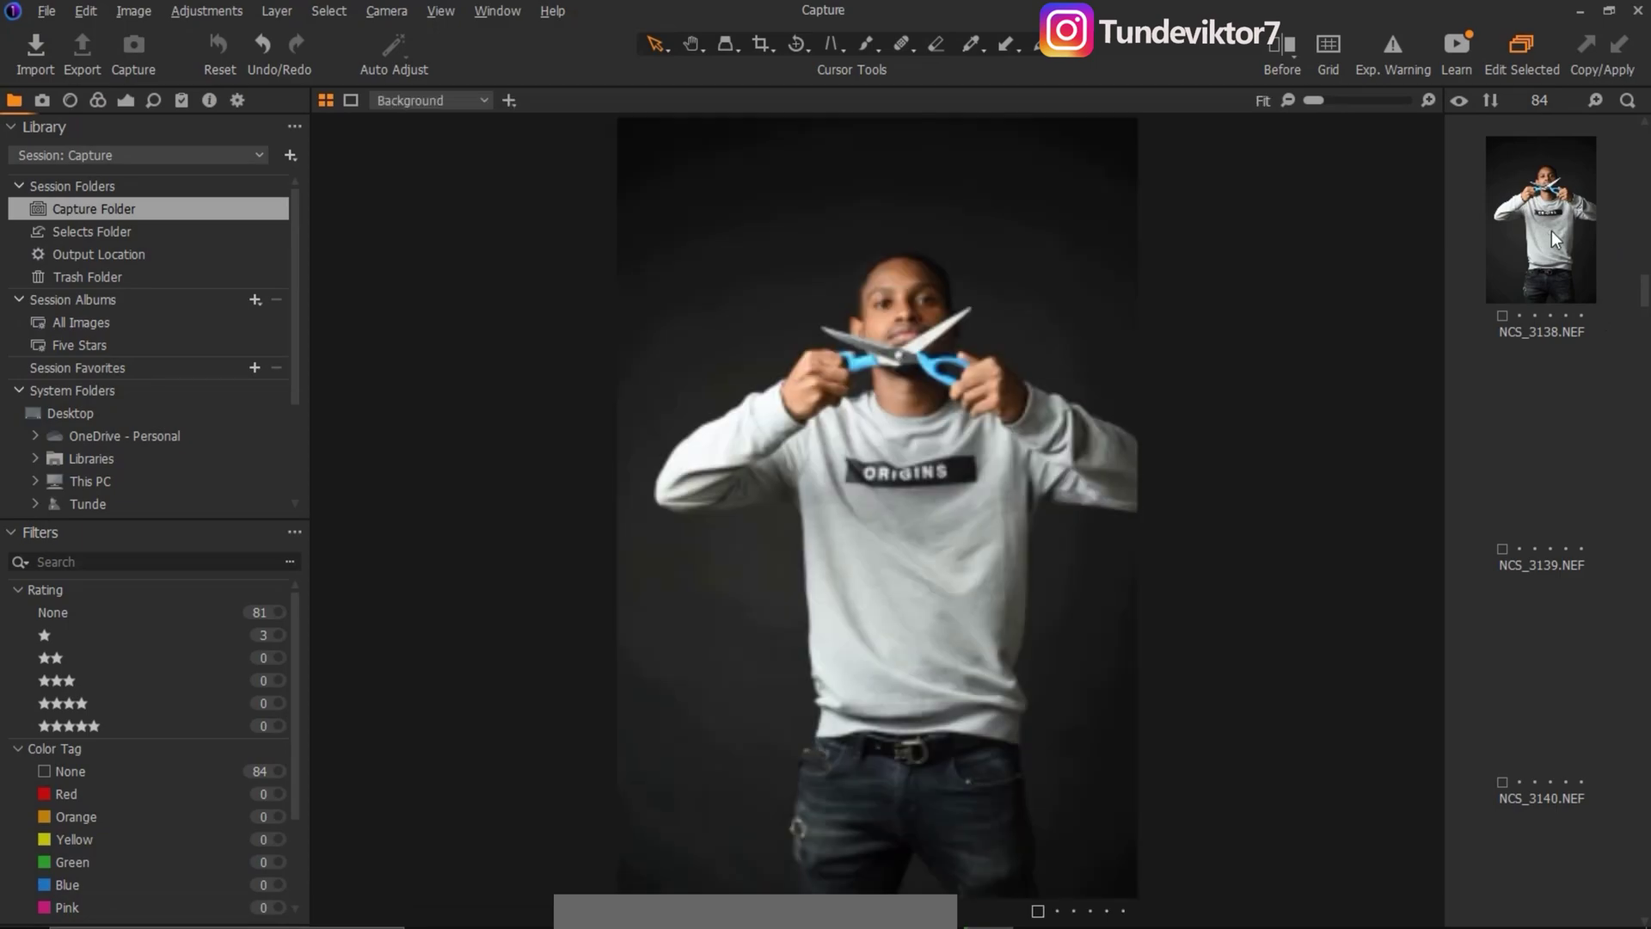
{"action": "key", "text": "Down"}
{"action": "key", "text": "Down"}
{"action": "key", "text": "Down"}
{"action": "key", "text": "Down"}
{"action": "key", "text": "Down"}
{"action": "key", "text": "Down"}
{"action": "key", "text": "Down"}
{"action": "key", "text": "Down"}
{"action": "key", "text": "Down"}
{"action": "key", "text": "Down"}
{"action": "key", "text": "Down"}
{"action": "key", "text": "Down"}
{"action": "key", "text": "Down"}
{"action": "key", "text": "Down"}
{"action": "key", "text": "Down"}
{"action": "key", "text": "Down"}
{"action": "key", "text": "Down"}
{"action": "key", "text": "Down"}
{"action": "key", "text": "Down"}
{"action": "key", "text": "Down"}
{"action": "key", "text": "Down"}
{"action": "key", "text": "Down"}
{"action": "key", "text": "Down"}
{"action": "key", "text": "Down"}
{"action": "key", "text": "Down"}
{"action": "key", "text": "Down"}
{"action": "key", "text": "Down"}
{"action": "key", "text": "Down"}
{"action": "key", "text": "Down"}
{"action": "key", "text": "Down"}
{"action": "key", "text": "Down"}
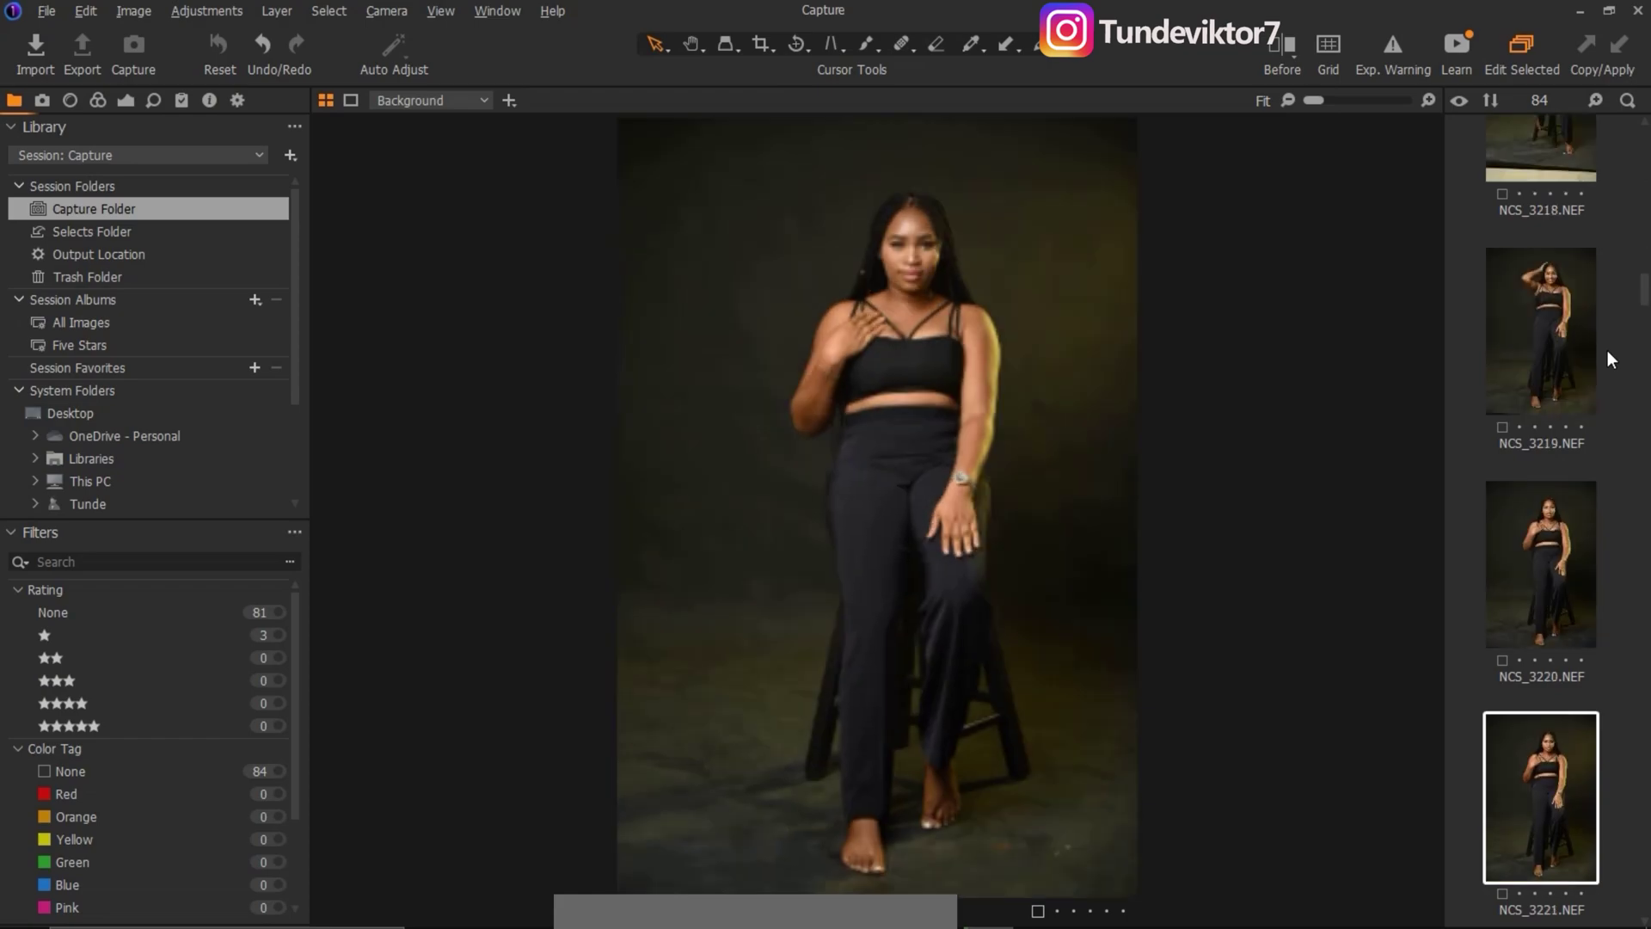
{"action": "key", "text": "Down"}
{"action": "key", "text": "Down"}
{"action": "key", "text": "Down"}
{"action": "key", "text": "Down"}
{"action": "key", "text": "Down"}
{"action": "key", "text": "Down"}
{"action": "key", "text": "Down"}
{"action": "key", "text": "Down"}
{"action": "key", "text": "Down"}
{"action": "key", "text": "Down"}
{"action": "key", "text": "Down"}
{"action": "key", "text": "Down"}
{"action": "key", "text": "Down"}
{"action": "key", "text": "Down"}
{"action": "key", "text": "Down"}
{"action": "key", "text": "Down"}
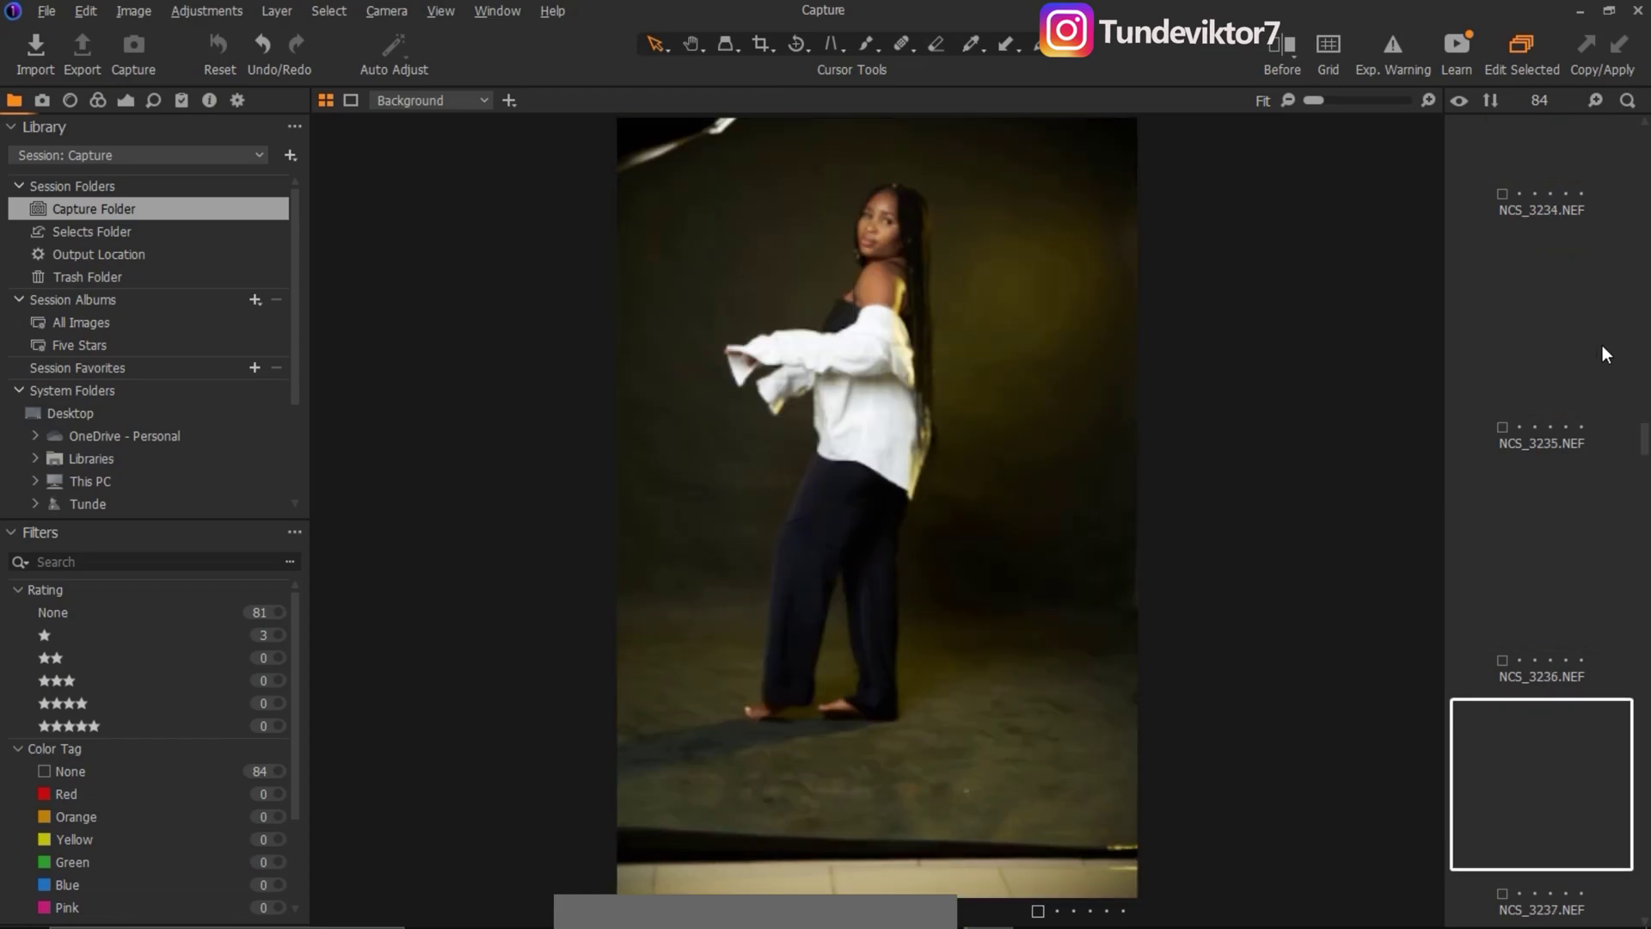
{"action": "key", "text": "Down"}
{"action": "key", "text": "Down"}
{"action": "key", "text": "Down"}
{"action": "key", "text": "Down"}
{"action": "key", "text": "Down"}
{"action": "key", "text": "Down"}
{"action": "key", "text": "Down"}
{"action": "key", "text": "Down"}
{"action": "key", "text": "Down"}
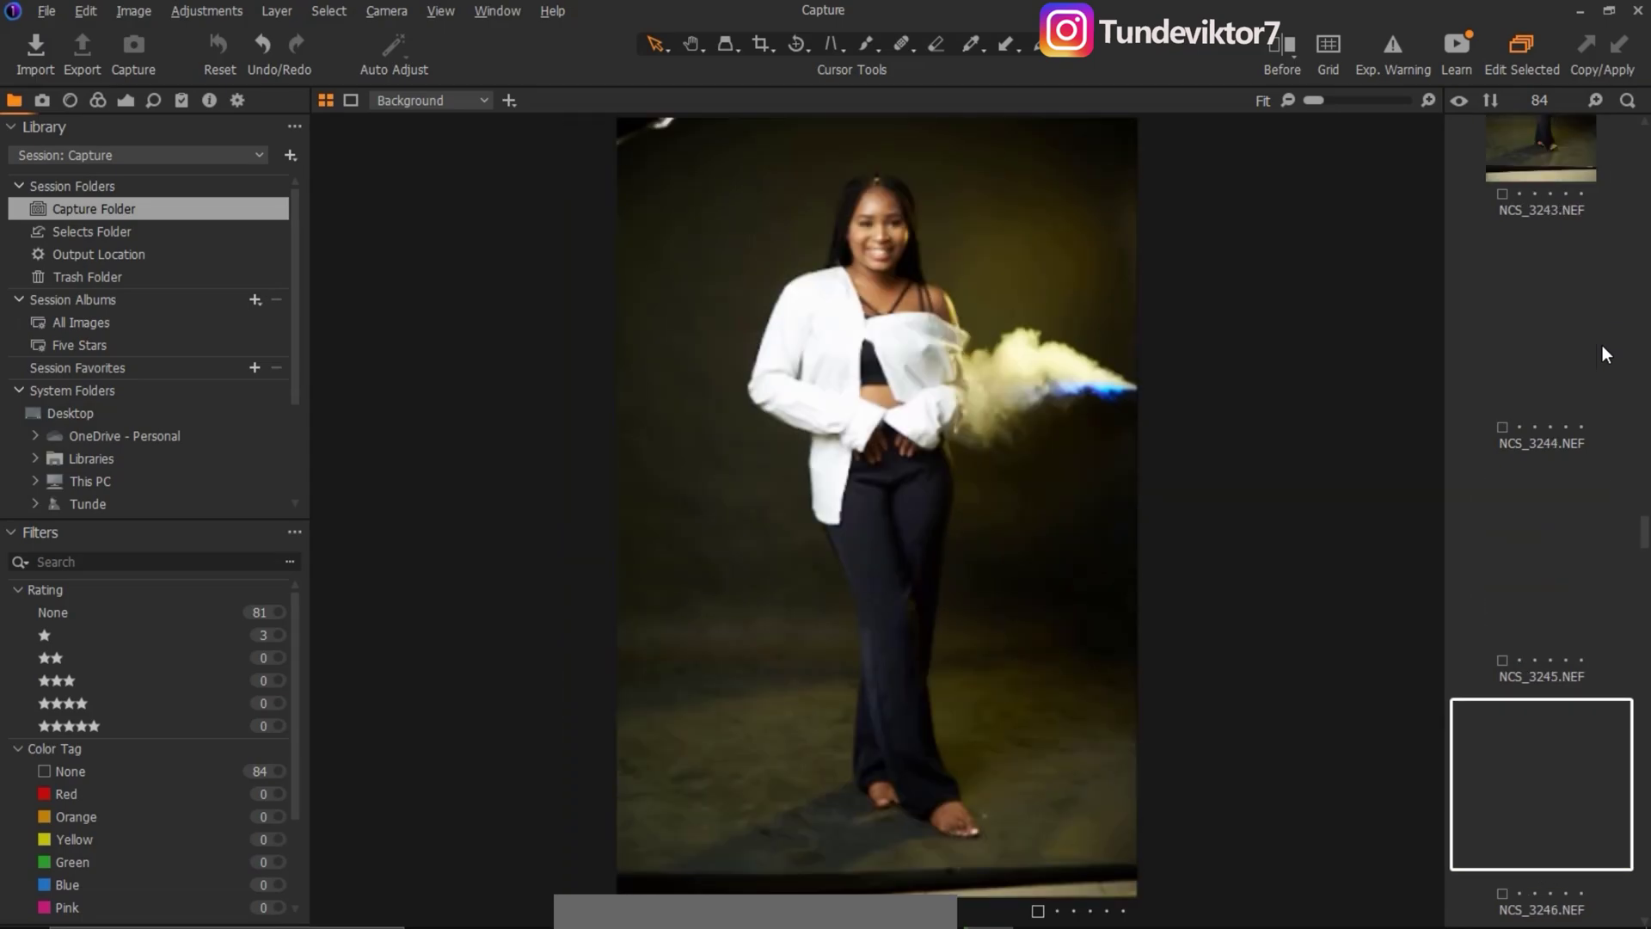
{"action": "key", "text": "Down"}
{"action": "key", "text": "Down"}
{"action": "key", "text": "Down"}
{"action": "key", "text": "Down"}
{"action": "key", "text": "Down"}
{"action": "key", "text": "Down"}
{"action": "key", "text": "Down"}
{"action": "key", "text": "Down"}
{"action": "key", "text": "Down"}
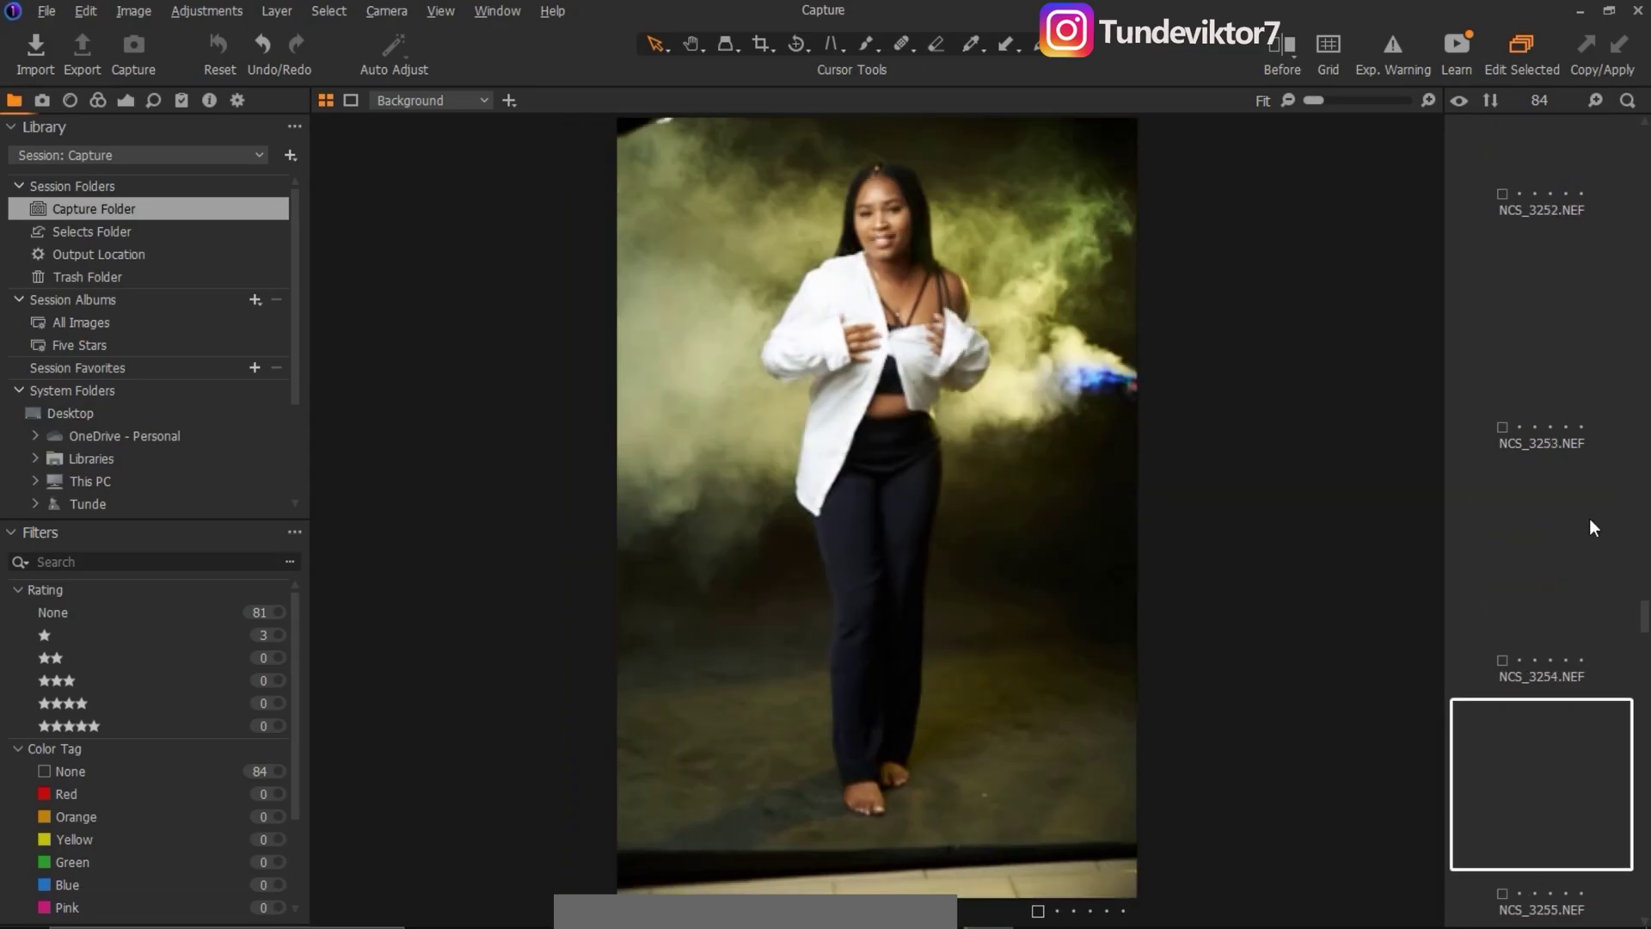
{"action": "key", "text": "Down"}
{"action": "key", "text": "Down"}
{"action": "key", "text": "Down"}
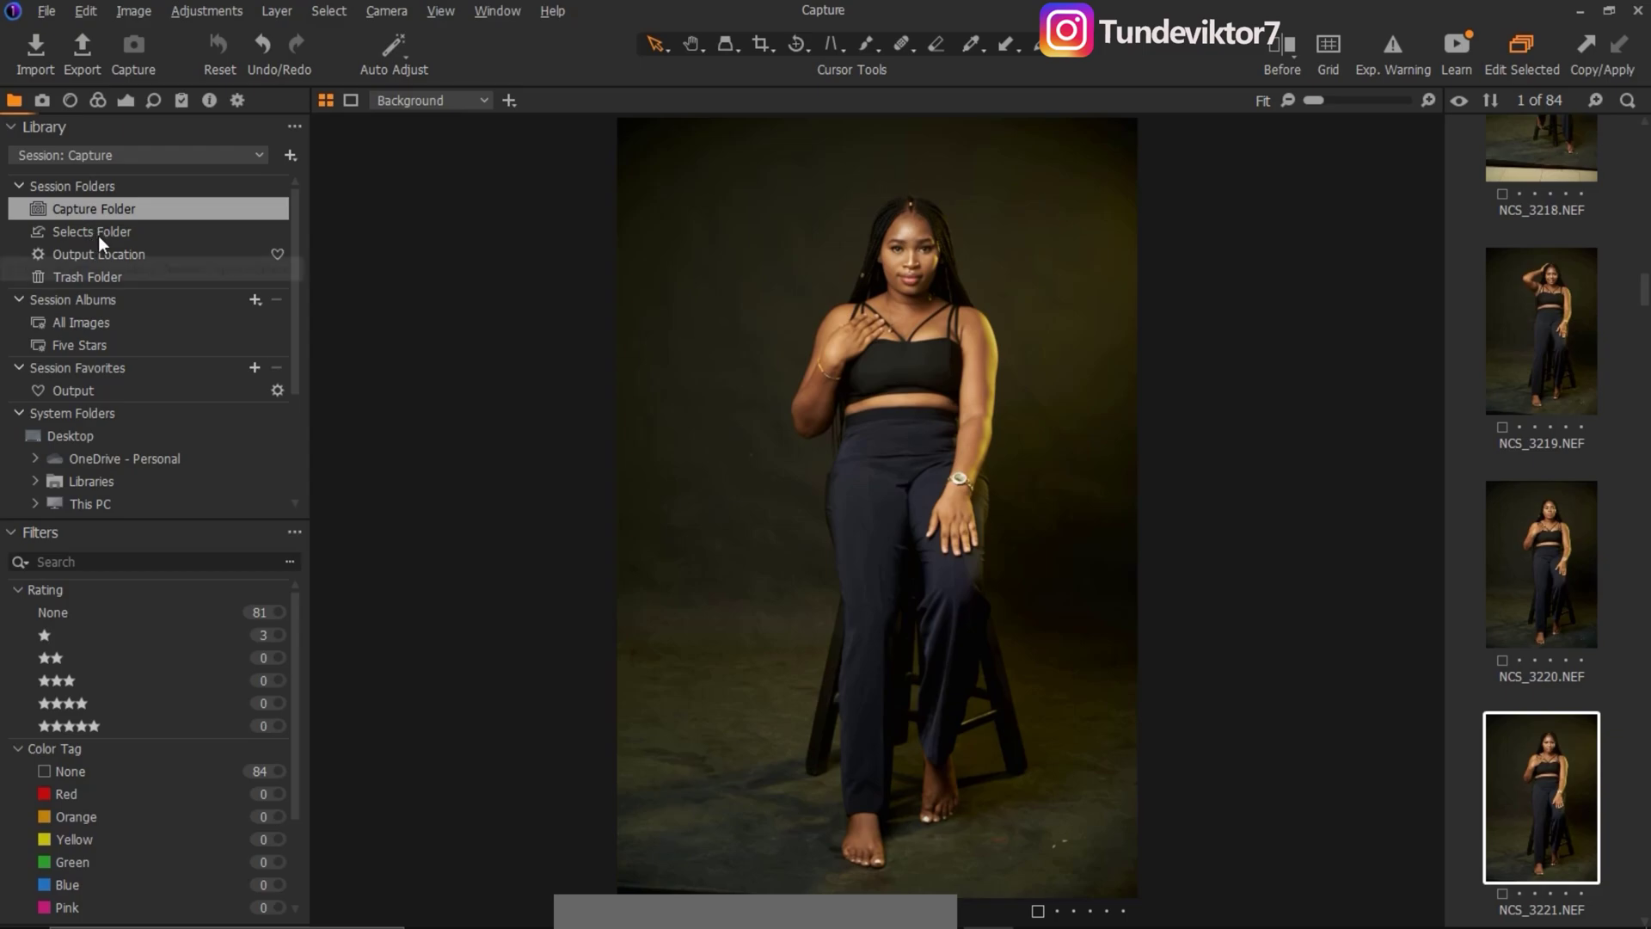
Open the Capture session folder inside Teelens in File Explorer and compare its subfolders with the Session Folders in Capture One
{"action": "key", "text": "ctrl"}
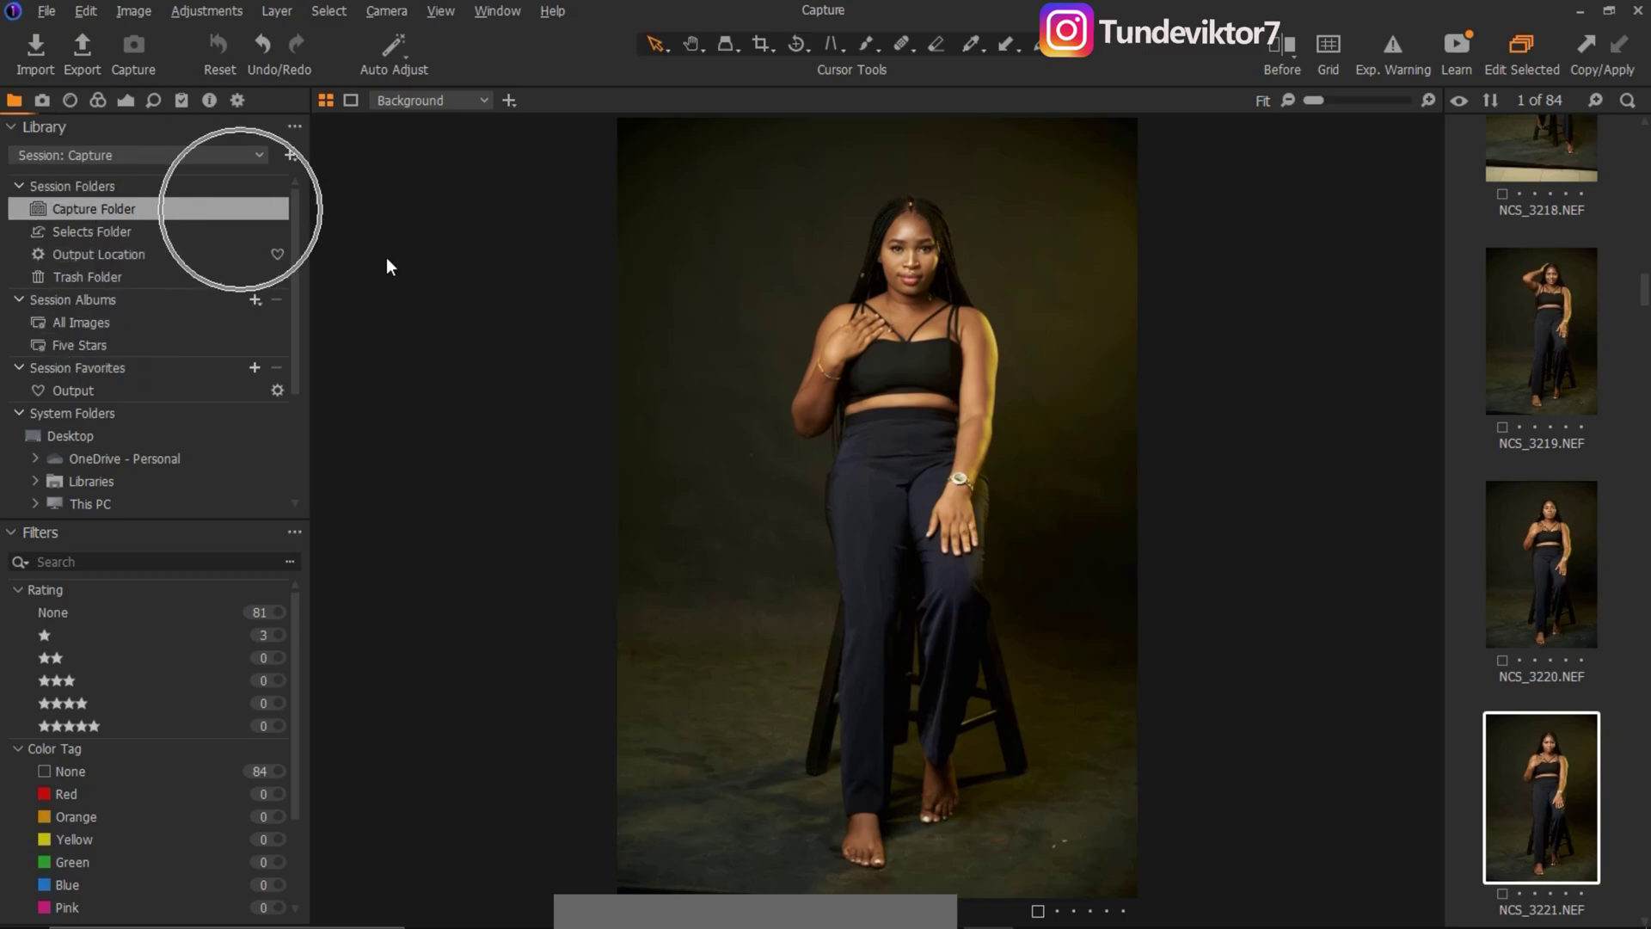
{"action": "left_click", "coordinate": [532, 908]}
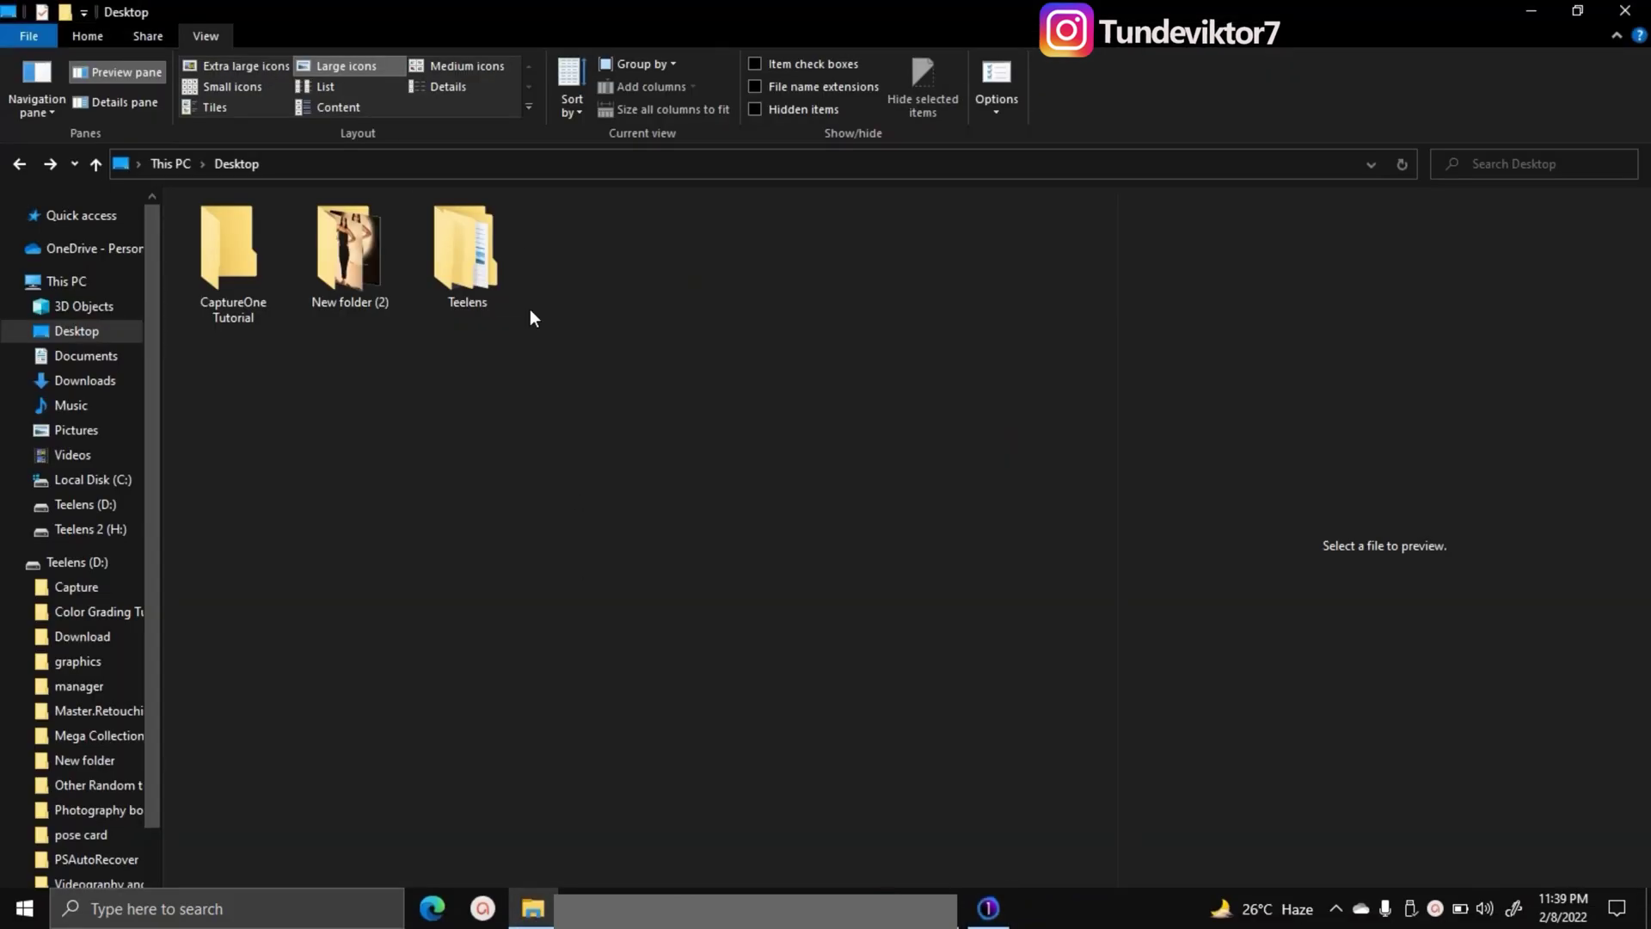
{"action": "left_click", "coordinate": [471, 268]}
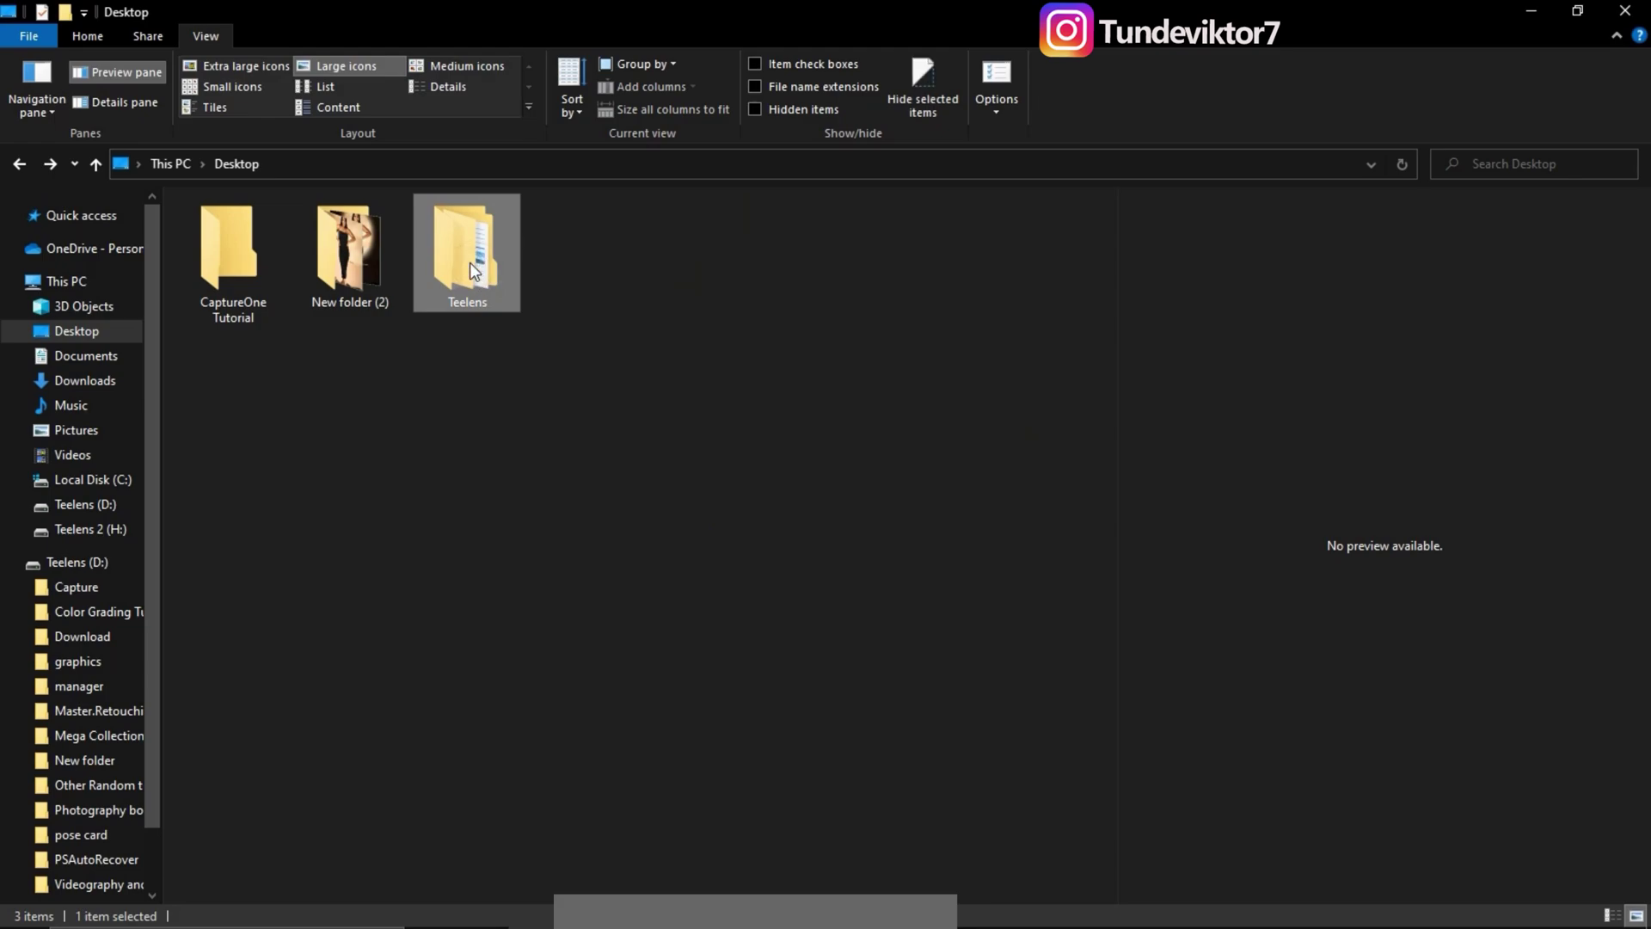
{"action": "double_click", "coordinate": [464, 252]}
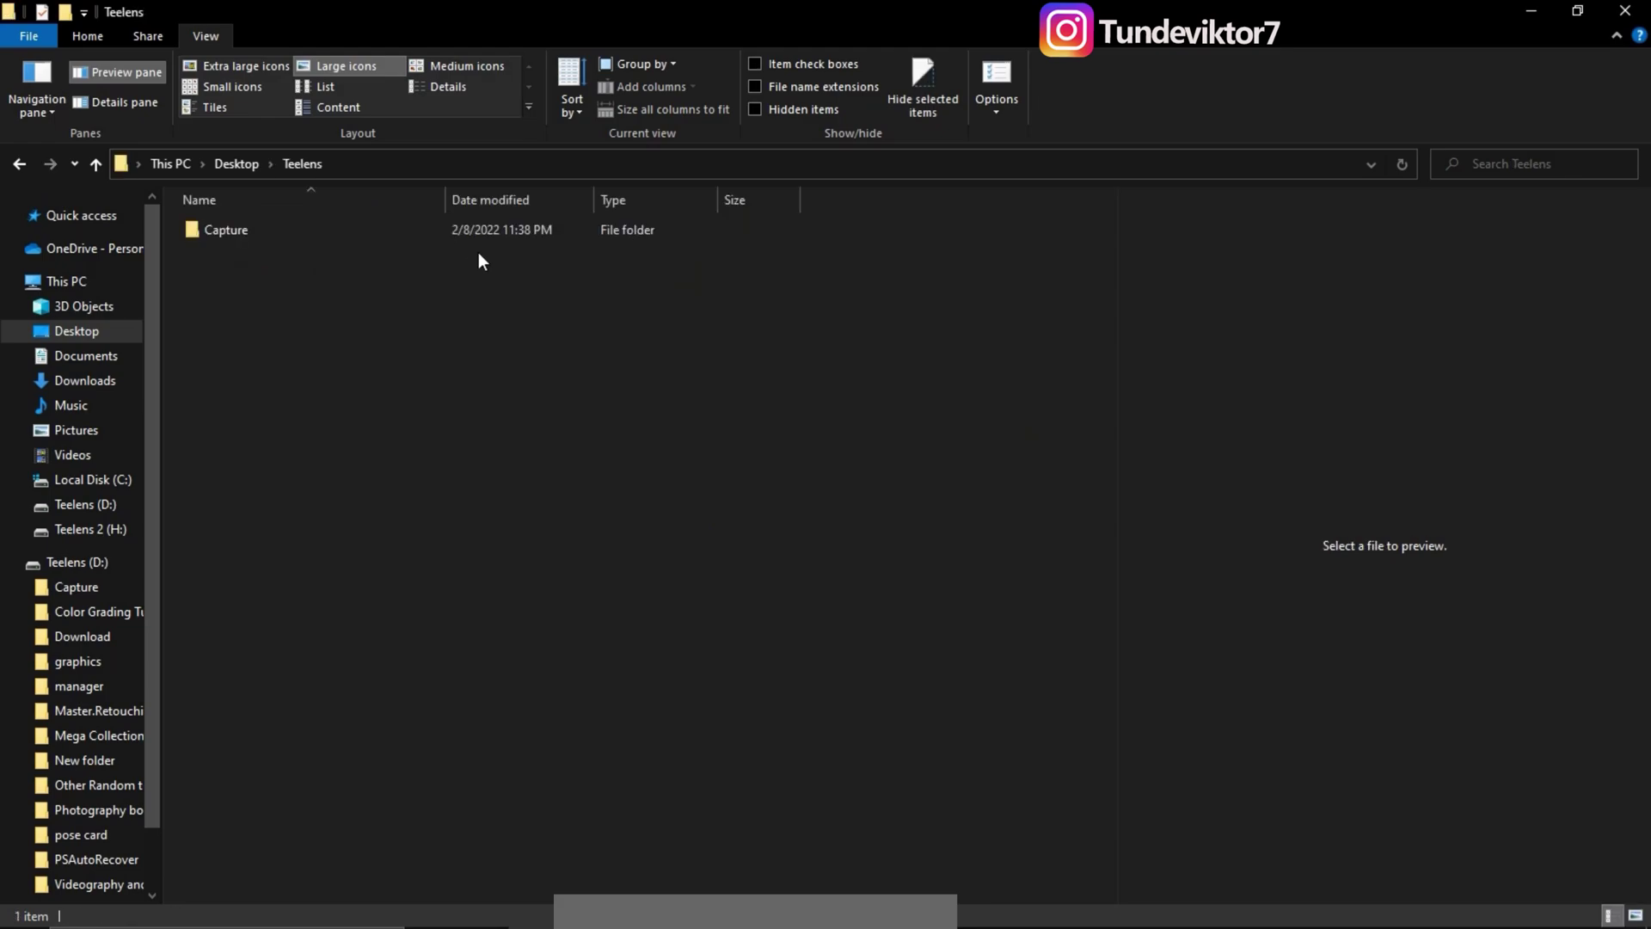
{"action": "double_click", "coordinate": [337, 231]}
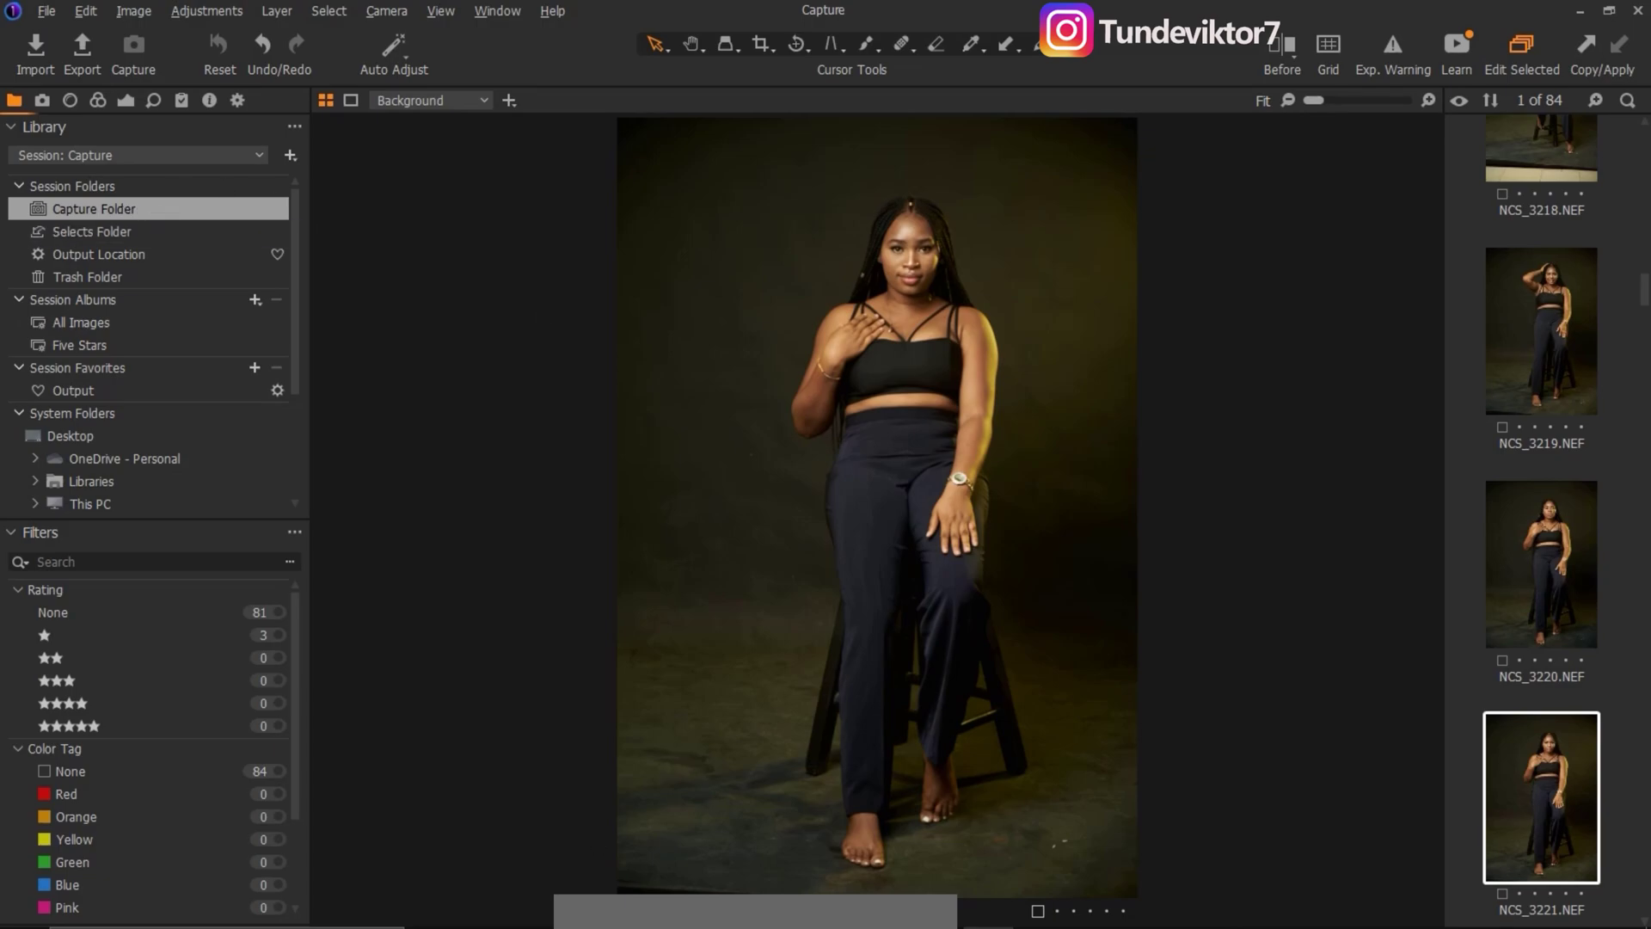
{"action": "left_click", "coordinate": [534, 909]}
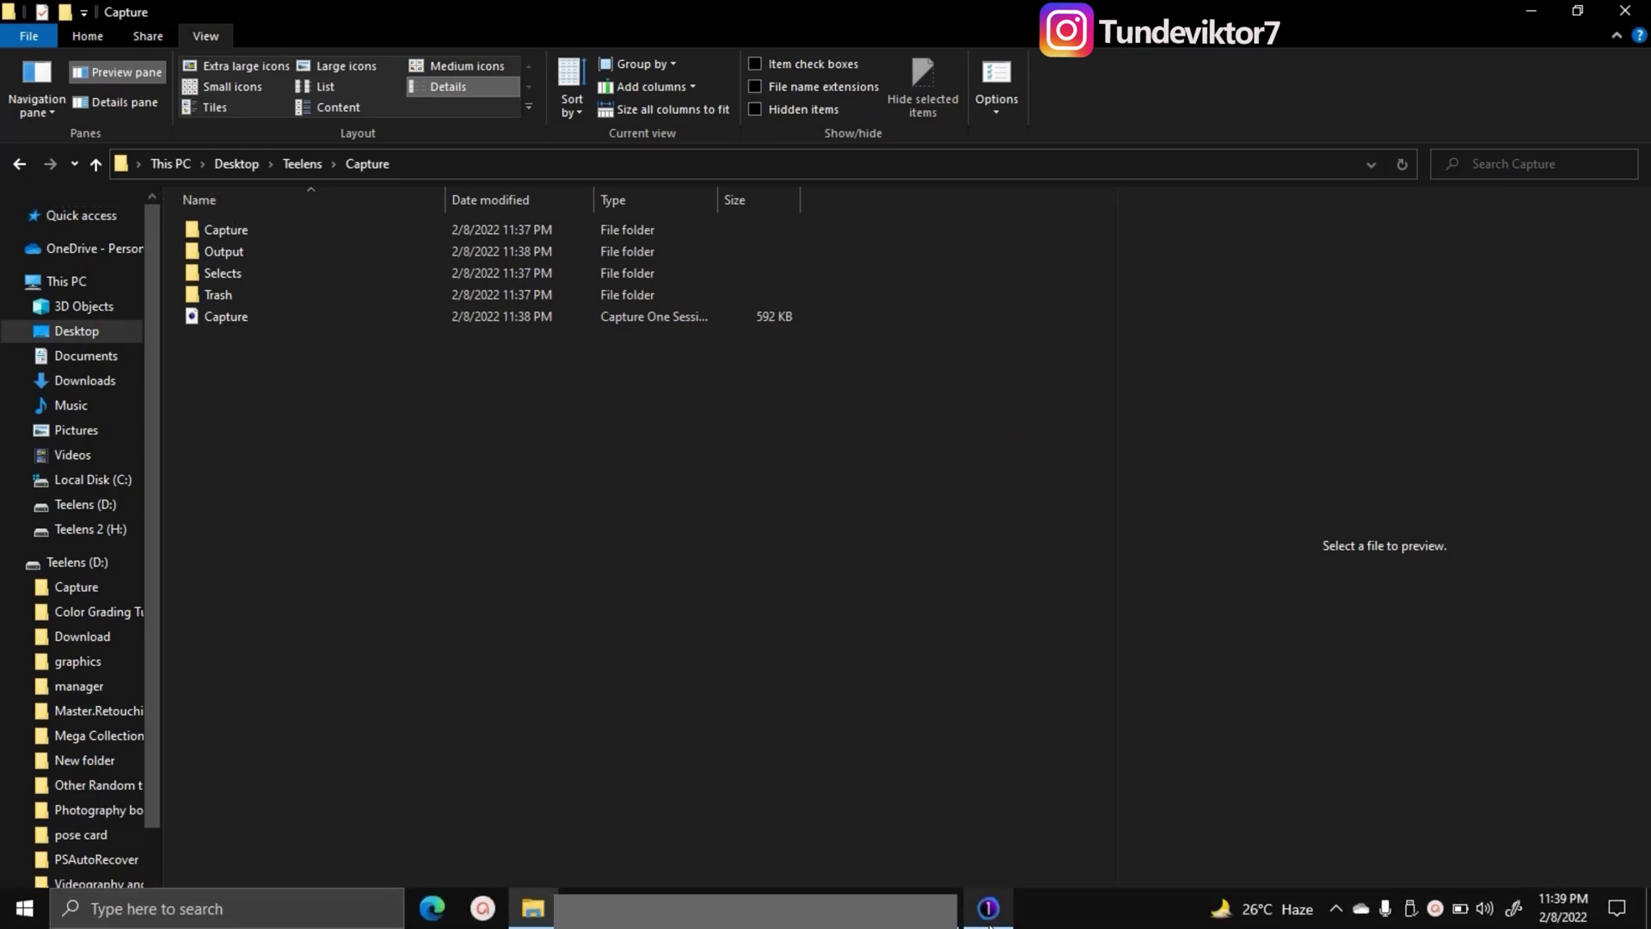
{"action": "left_click", "coordinate": [987, 910]}
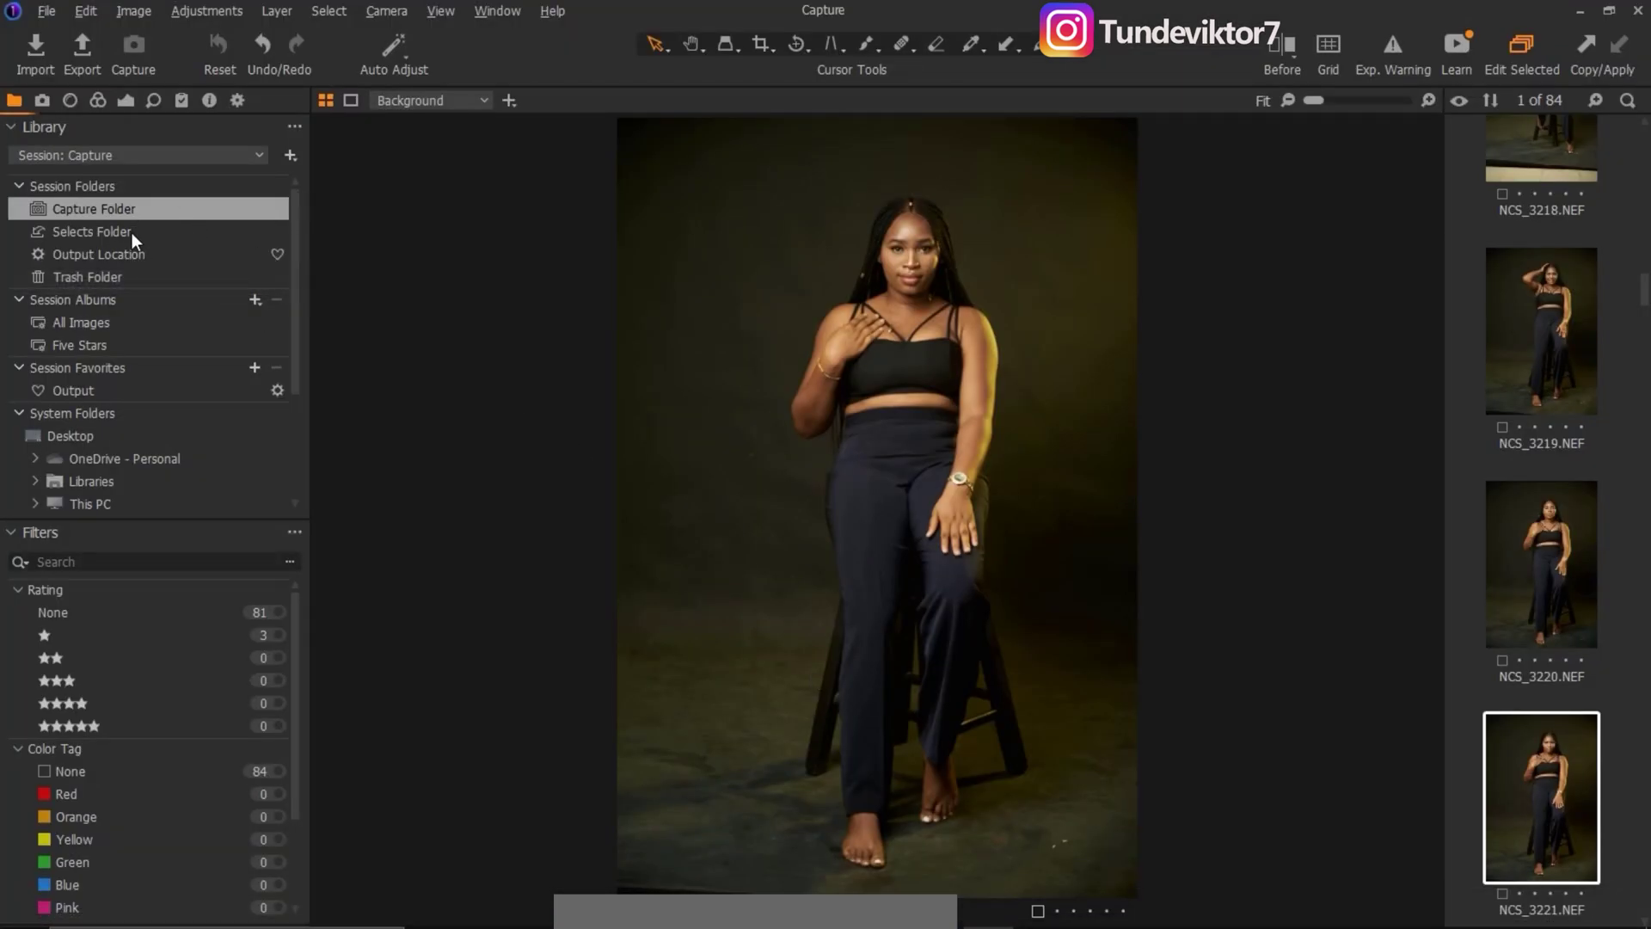
Review the Capture session folder's Capture, Output, Selects and Trash subfolders in File Explorer, reopening it from the Teelens folder
{"action": "left_click", "coordinate": [532, 919]}
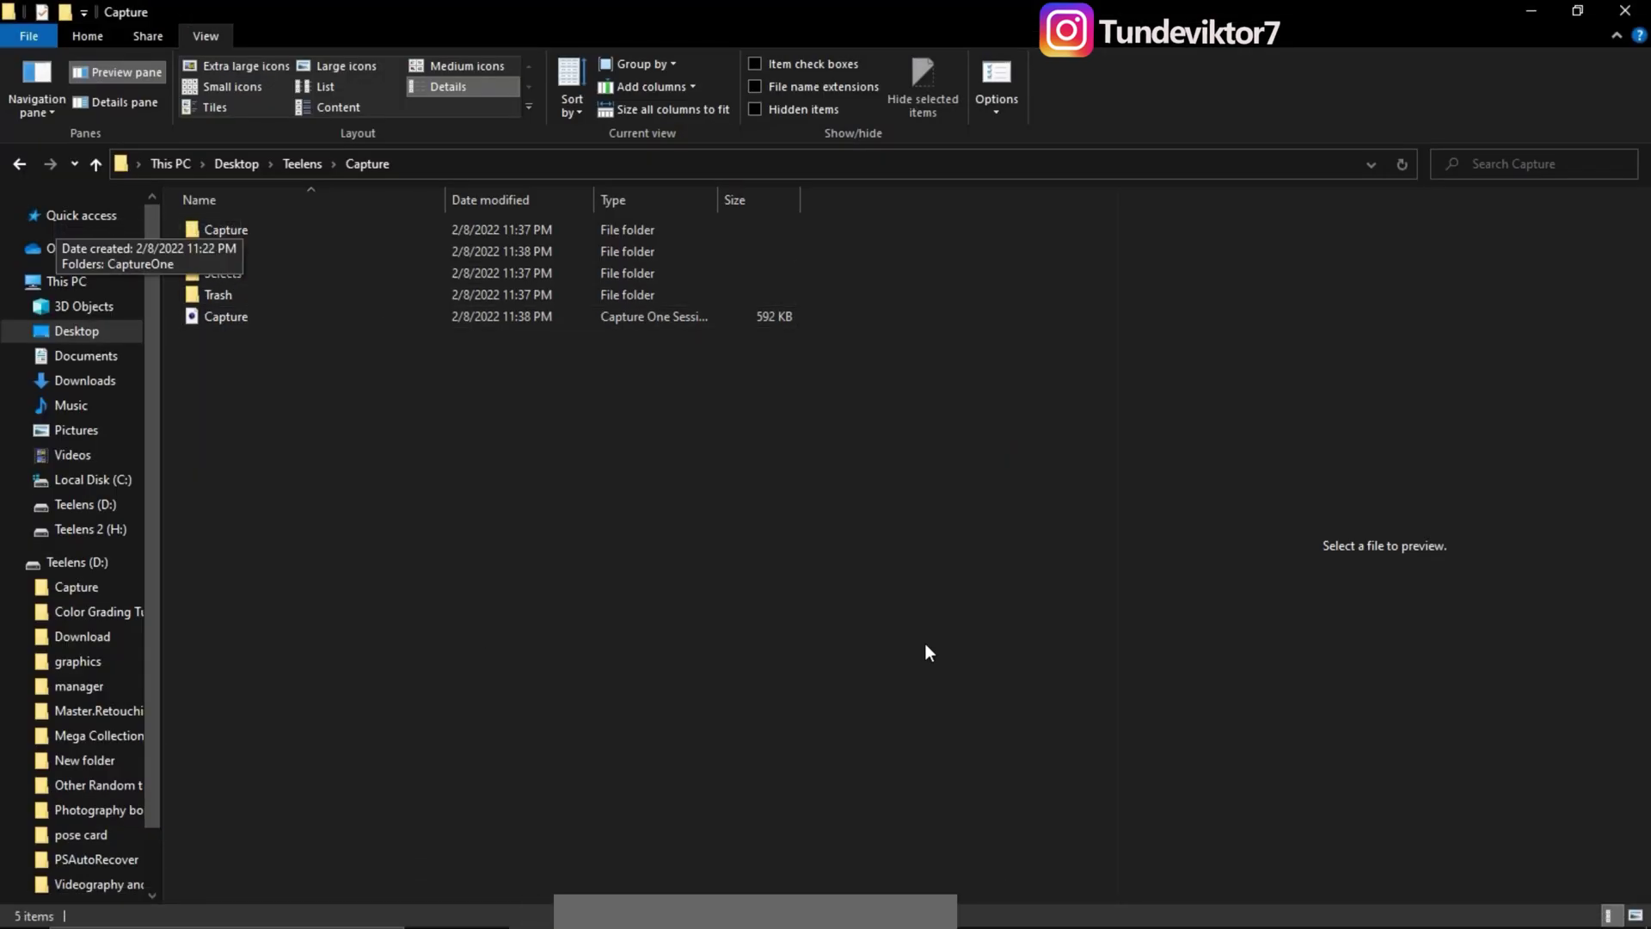
{"action": "left_click", "coordinate": [1006, 919]}
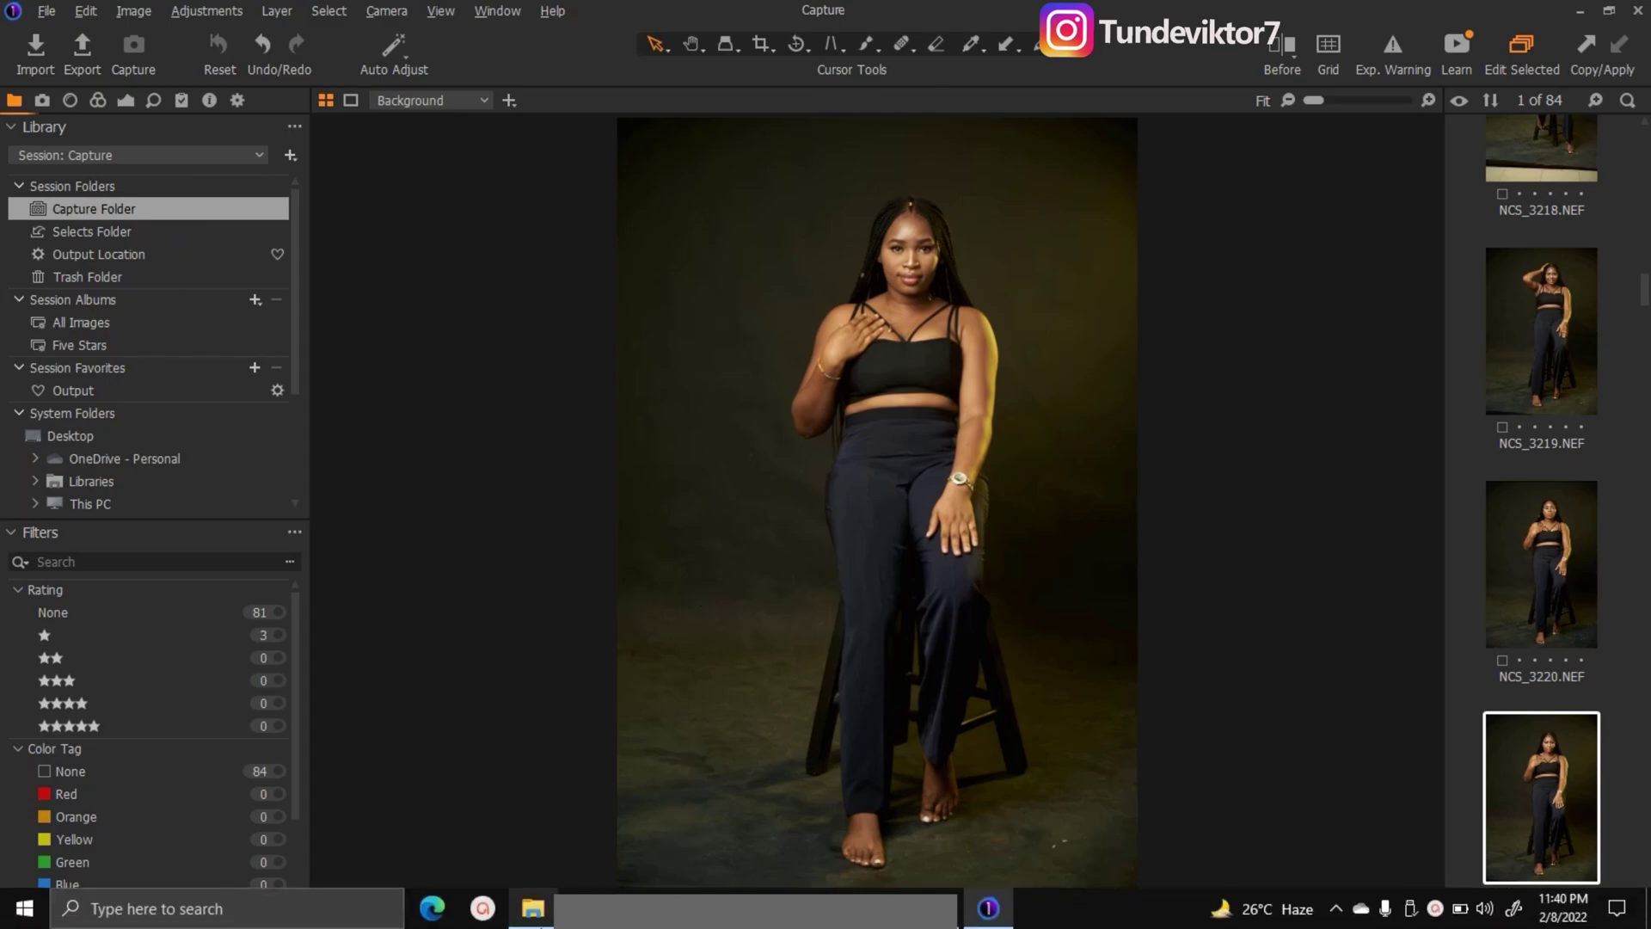
{"action": "left_click", "coordinate": [533, 909]}
{"action": "left_click", "coordinate": [20, 165]}
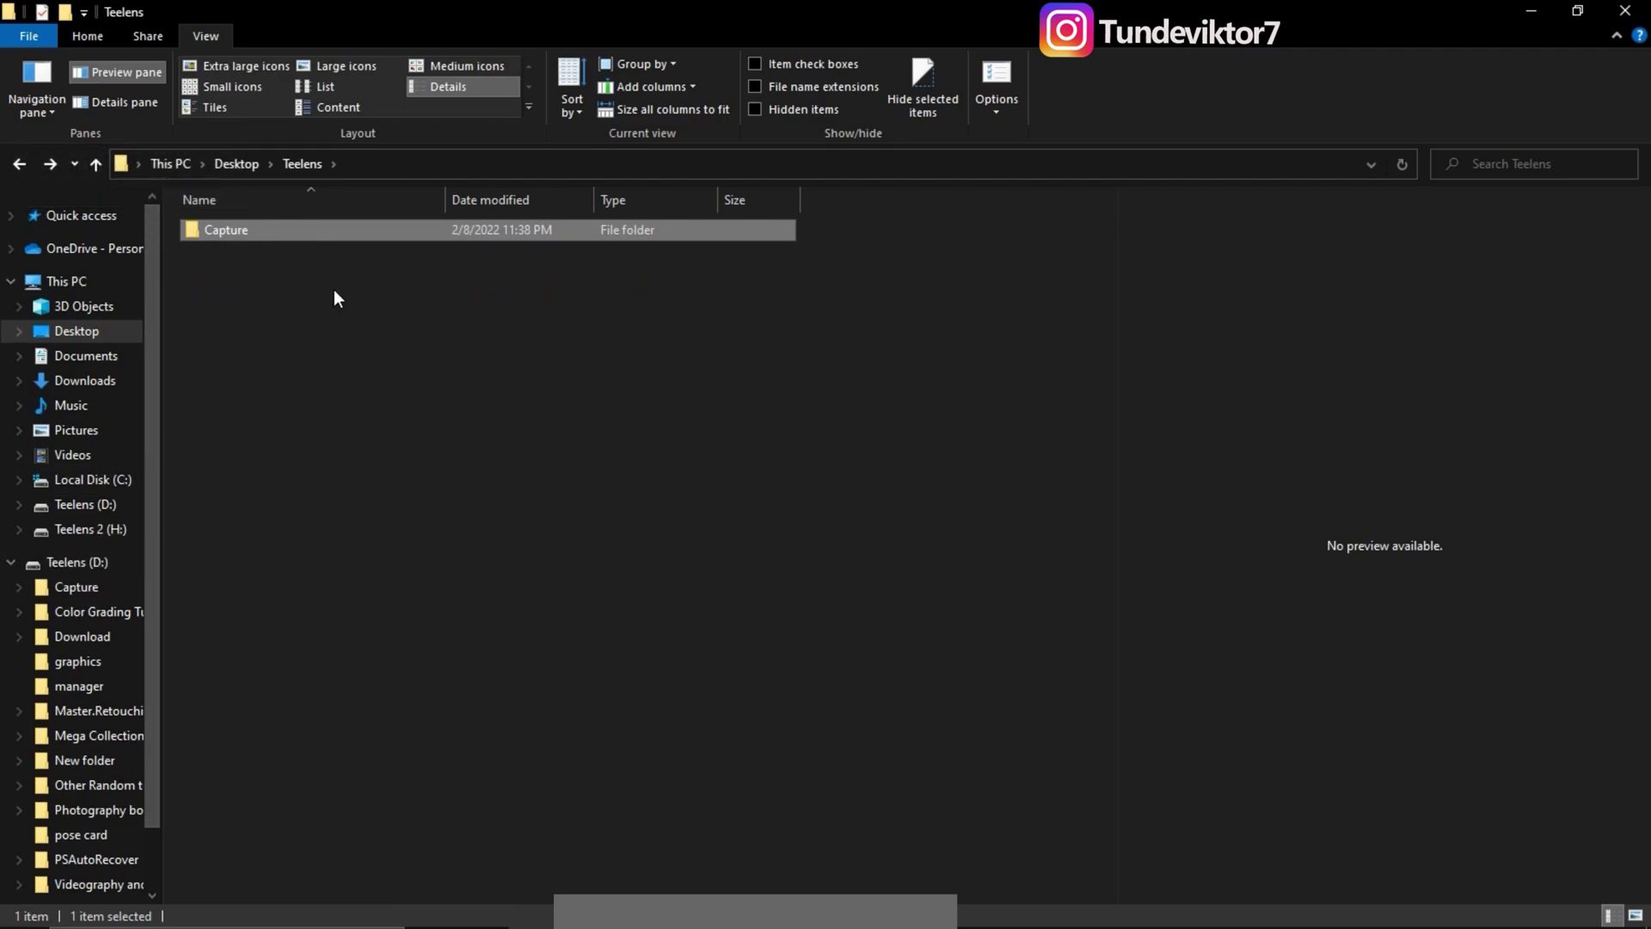
{"action": "double_click", "coordinate": [378, 233]}
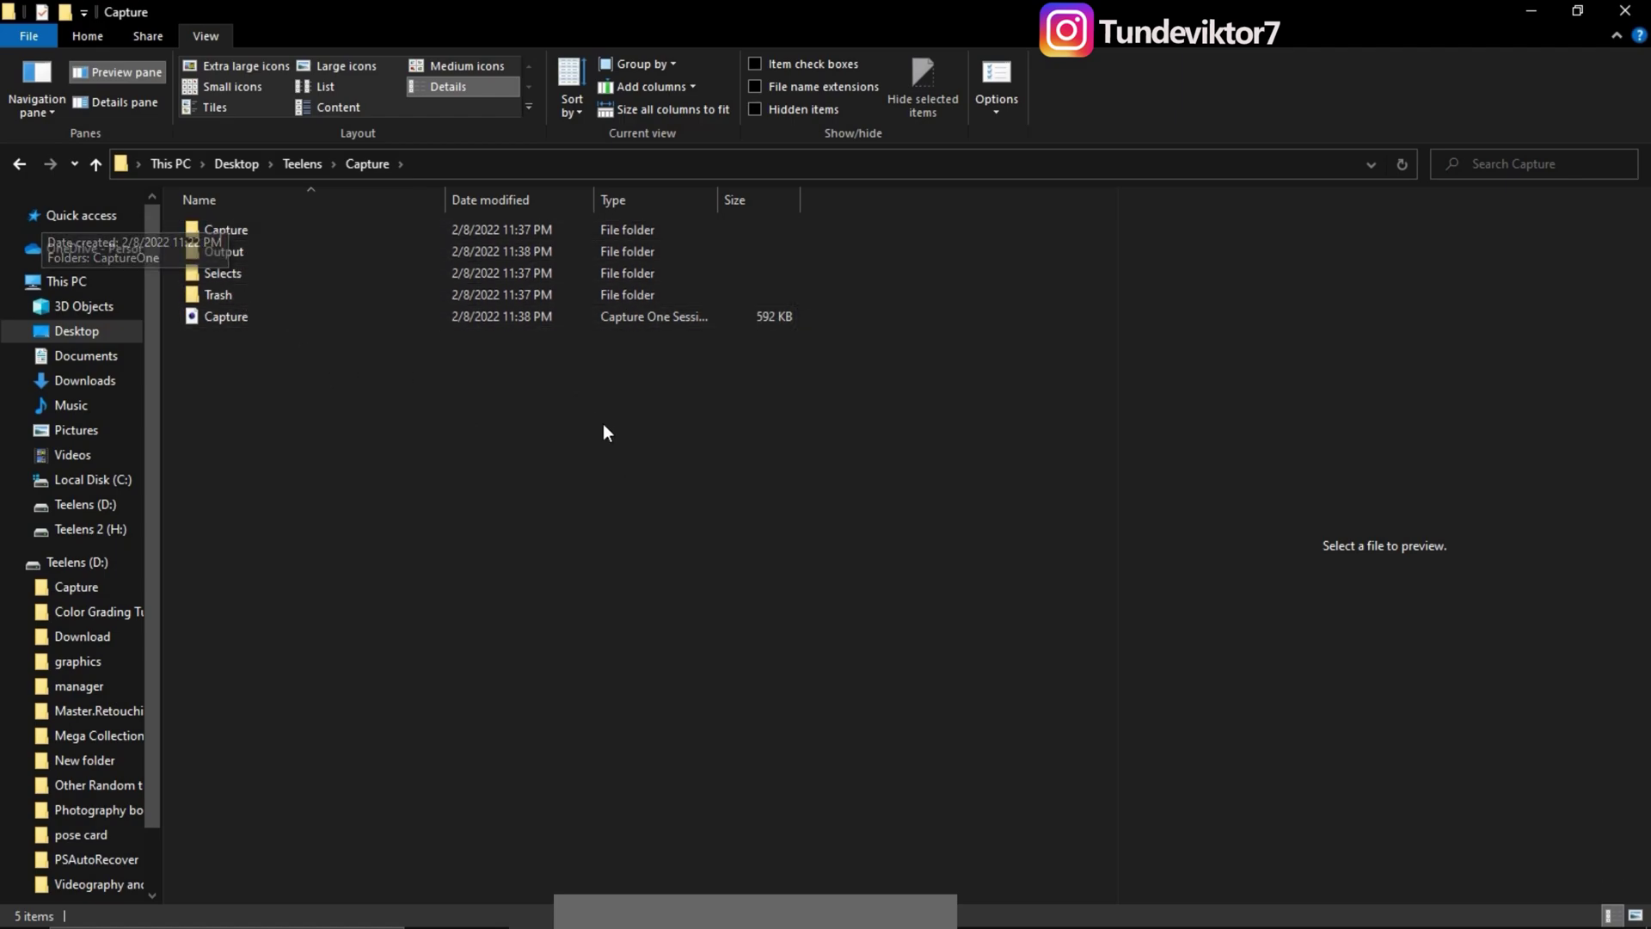
{"action": "mouse_move", "coordinate": [946, 927]}
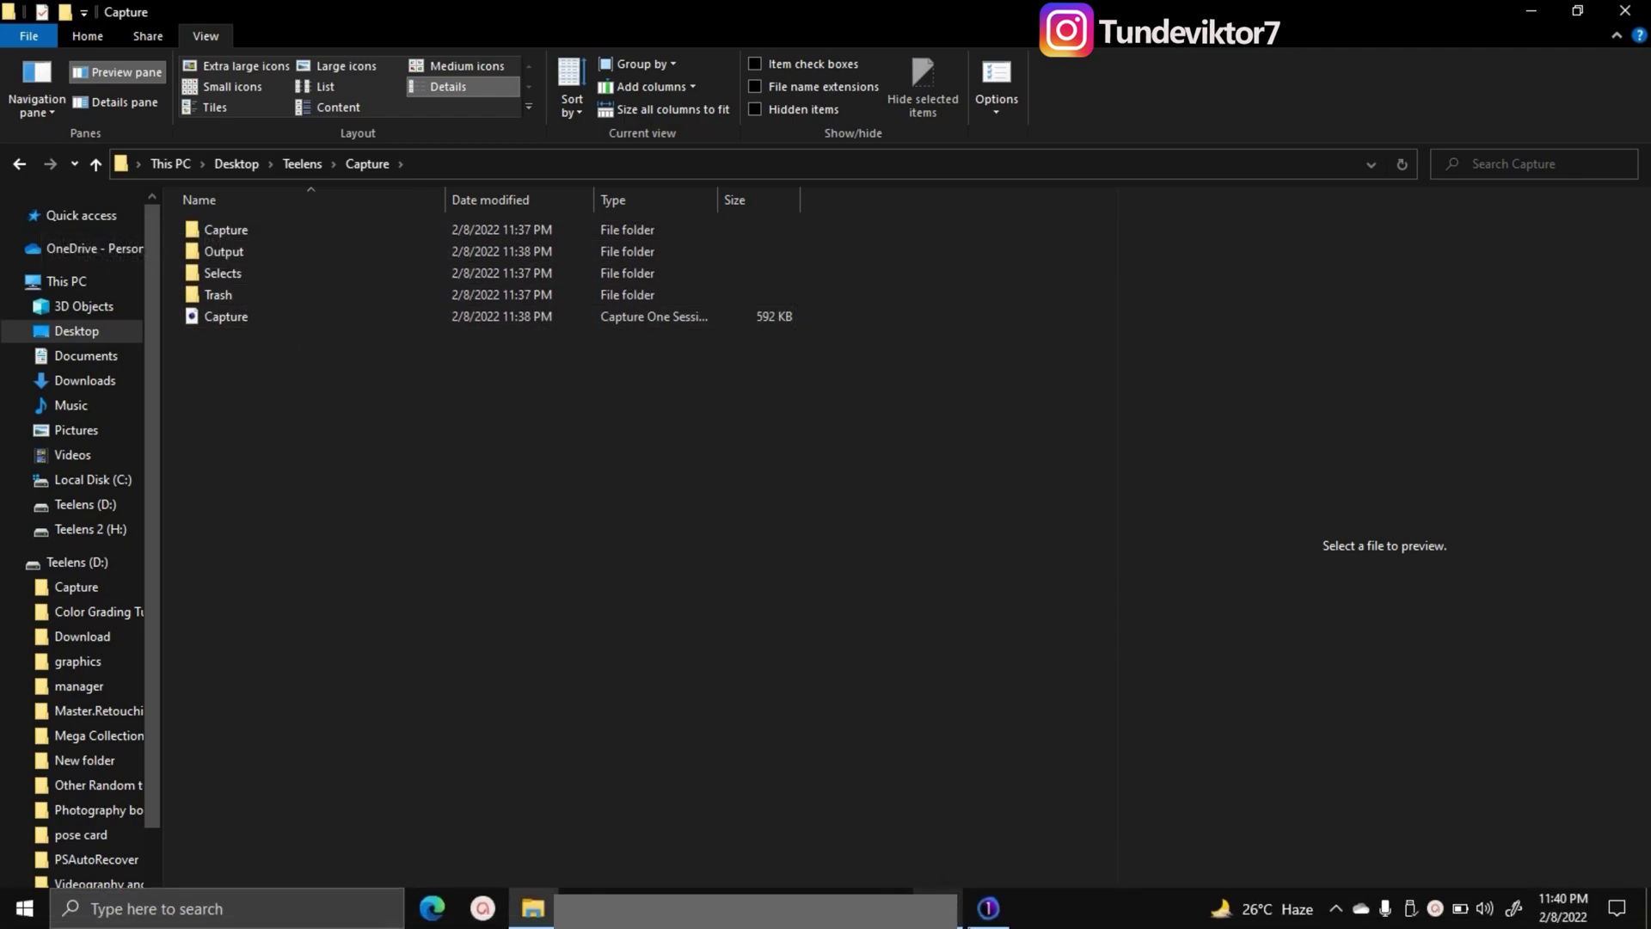
Switch to Capture One and move photos NCS_3138.NEF through NCS_3151.NEF from the Capture Folder to the session trash
{"action": "left_click", "coordinate": [991, 909]}
{"action": "scroll", "coordinate": [1600, 344], "scroll_direction": "up", "scroll_amount": 3}
{"action": "scroll", "coordinate": [1605, 268], "scroll_direction": "up", "scroll_amount": 10}
{"action": "left_click", "coordinate": [1558, 232]}
{"action": "scroll", "coordinate": [1630, 412], "scroll_direction": "down", "scroll_amount": 2}
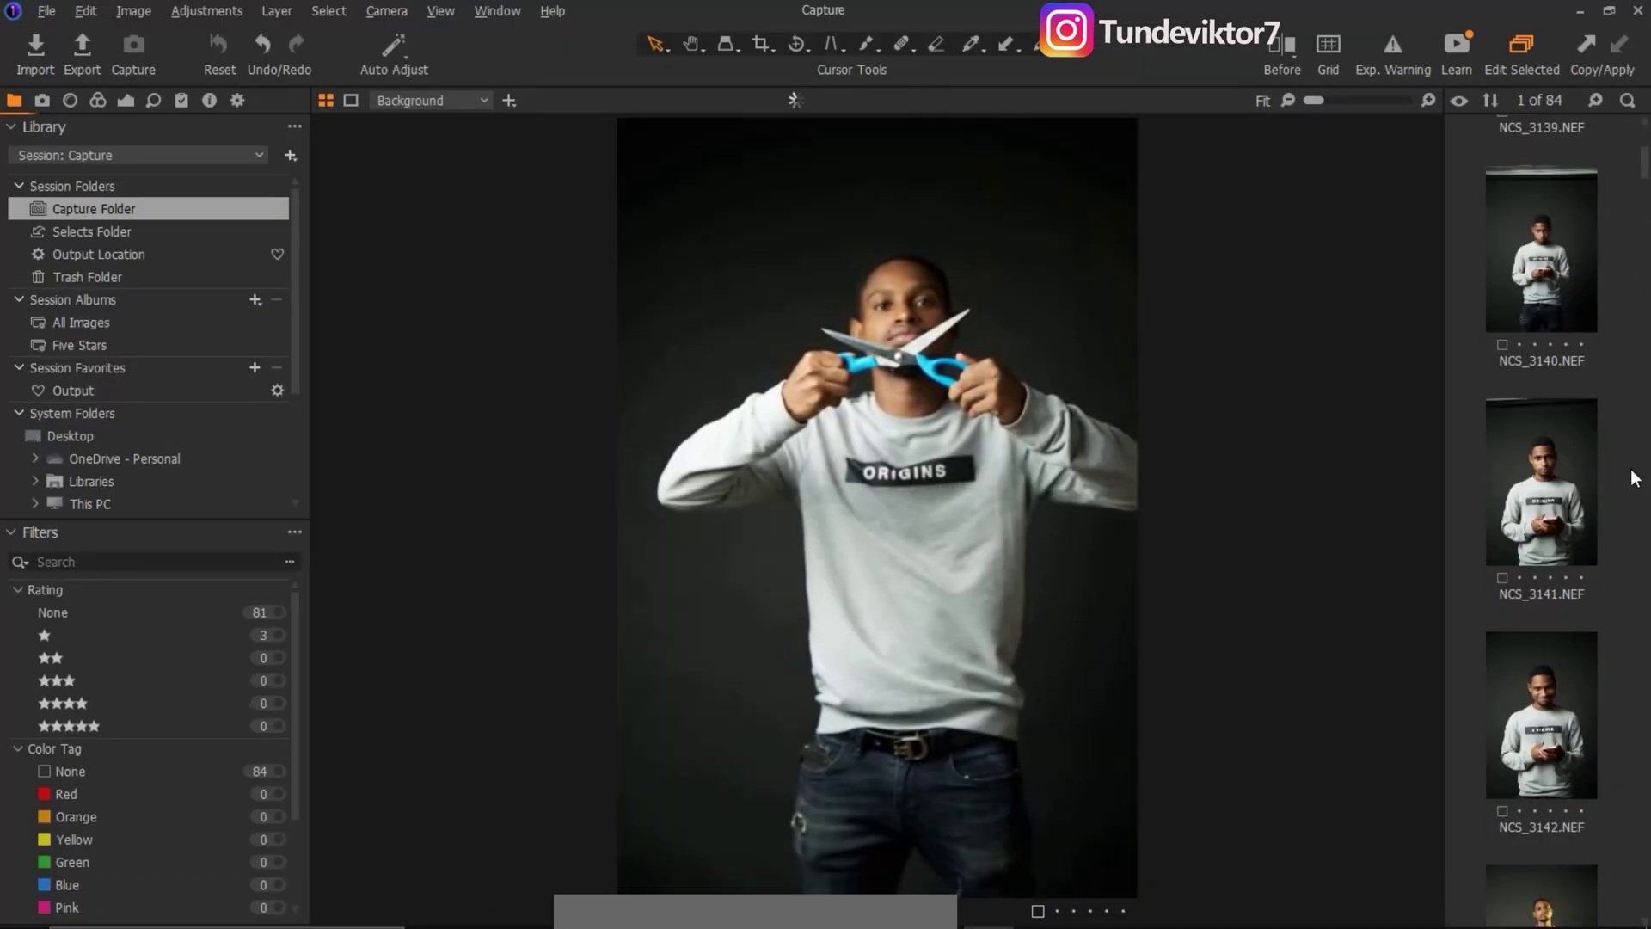
{"action": "scroll", "coordinate": [1635, 479], "scroll_direction": "down", "scroll_amount": 8}
{"action": "scroll", "coordinate": [1641, 450], "scroll_direction": "down", "scroll_amount": 10}
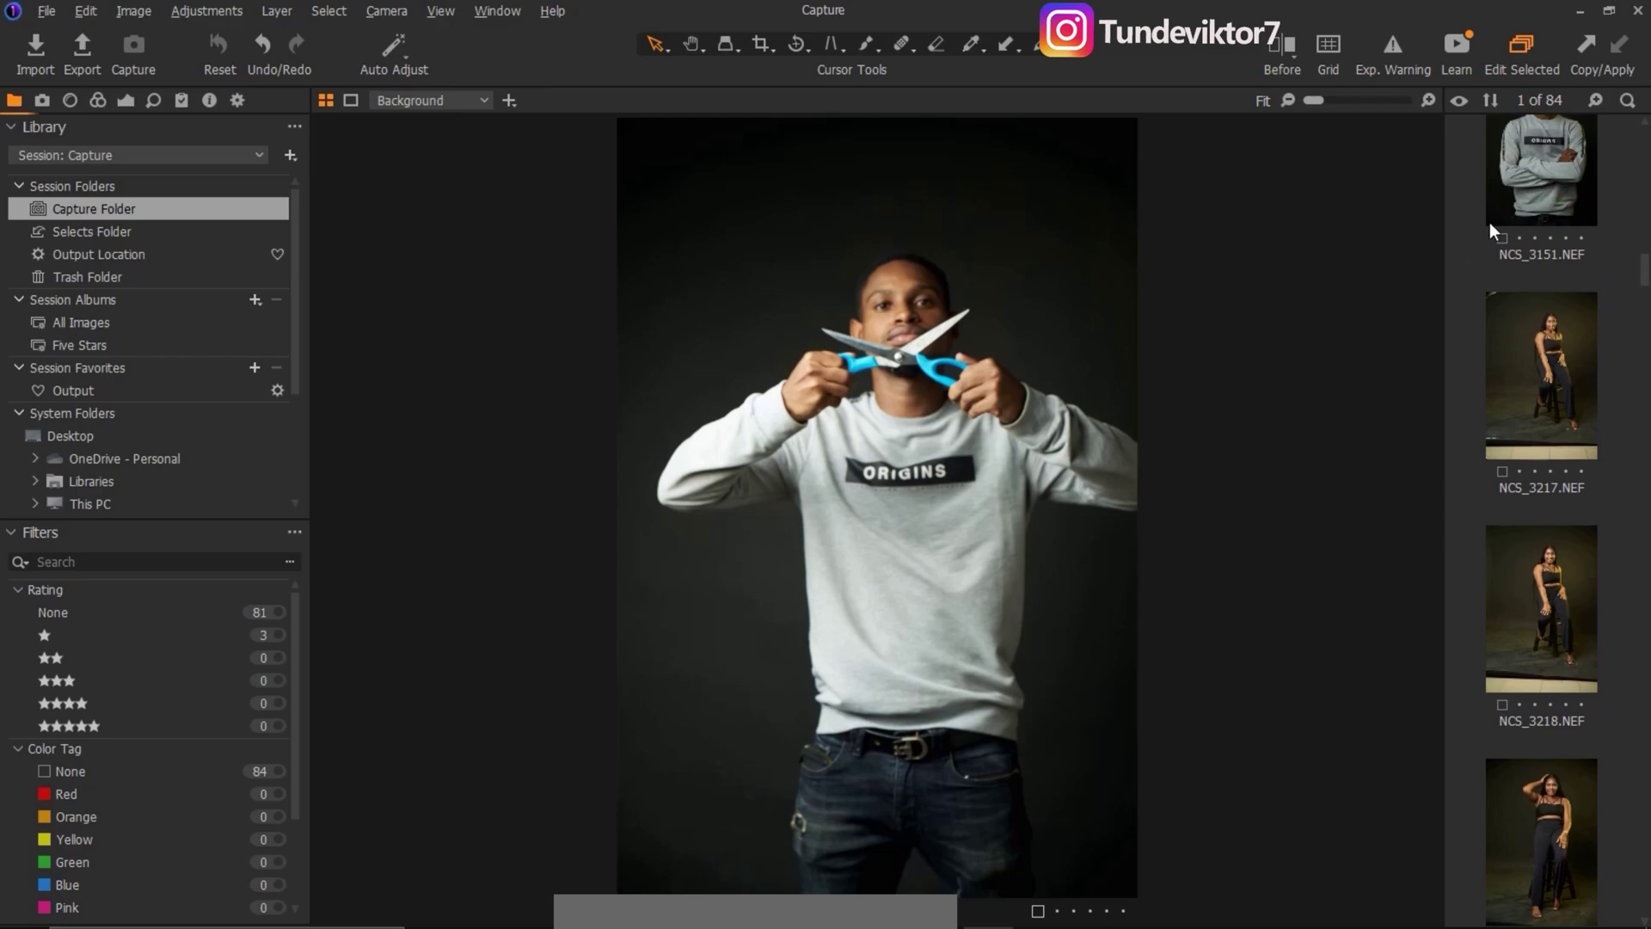
{"action": "left_click", "coordinate": [1528, 192], "text": "shift"}
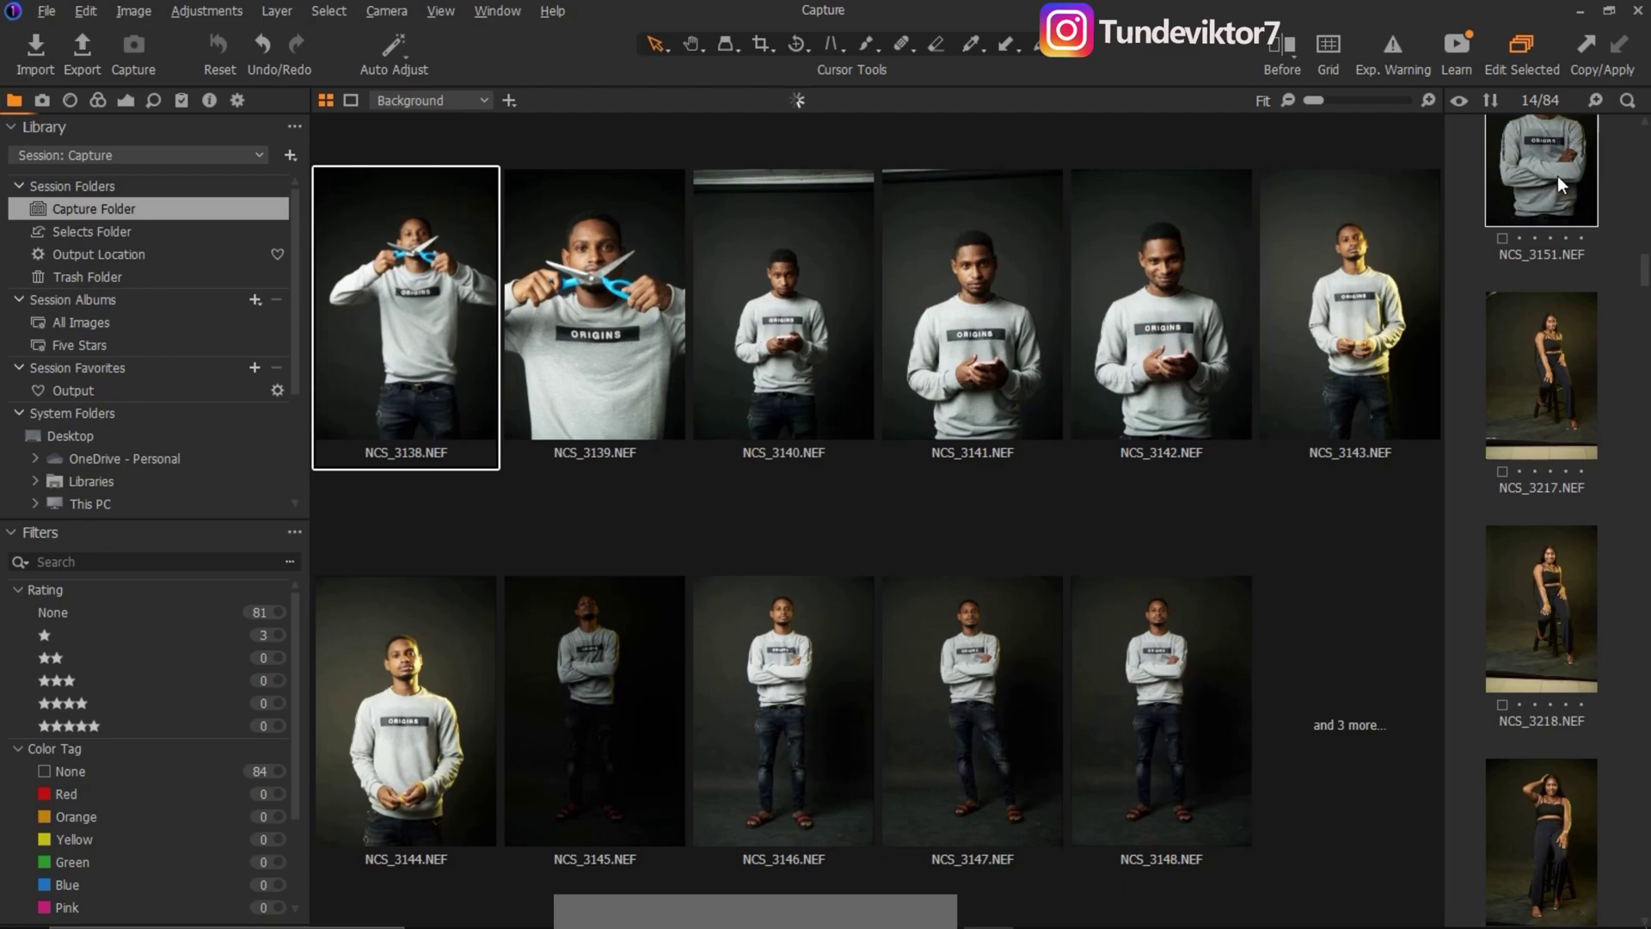
{"action": "right_click", "coordinate": [1557, 177]}
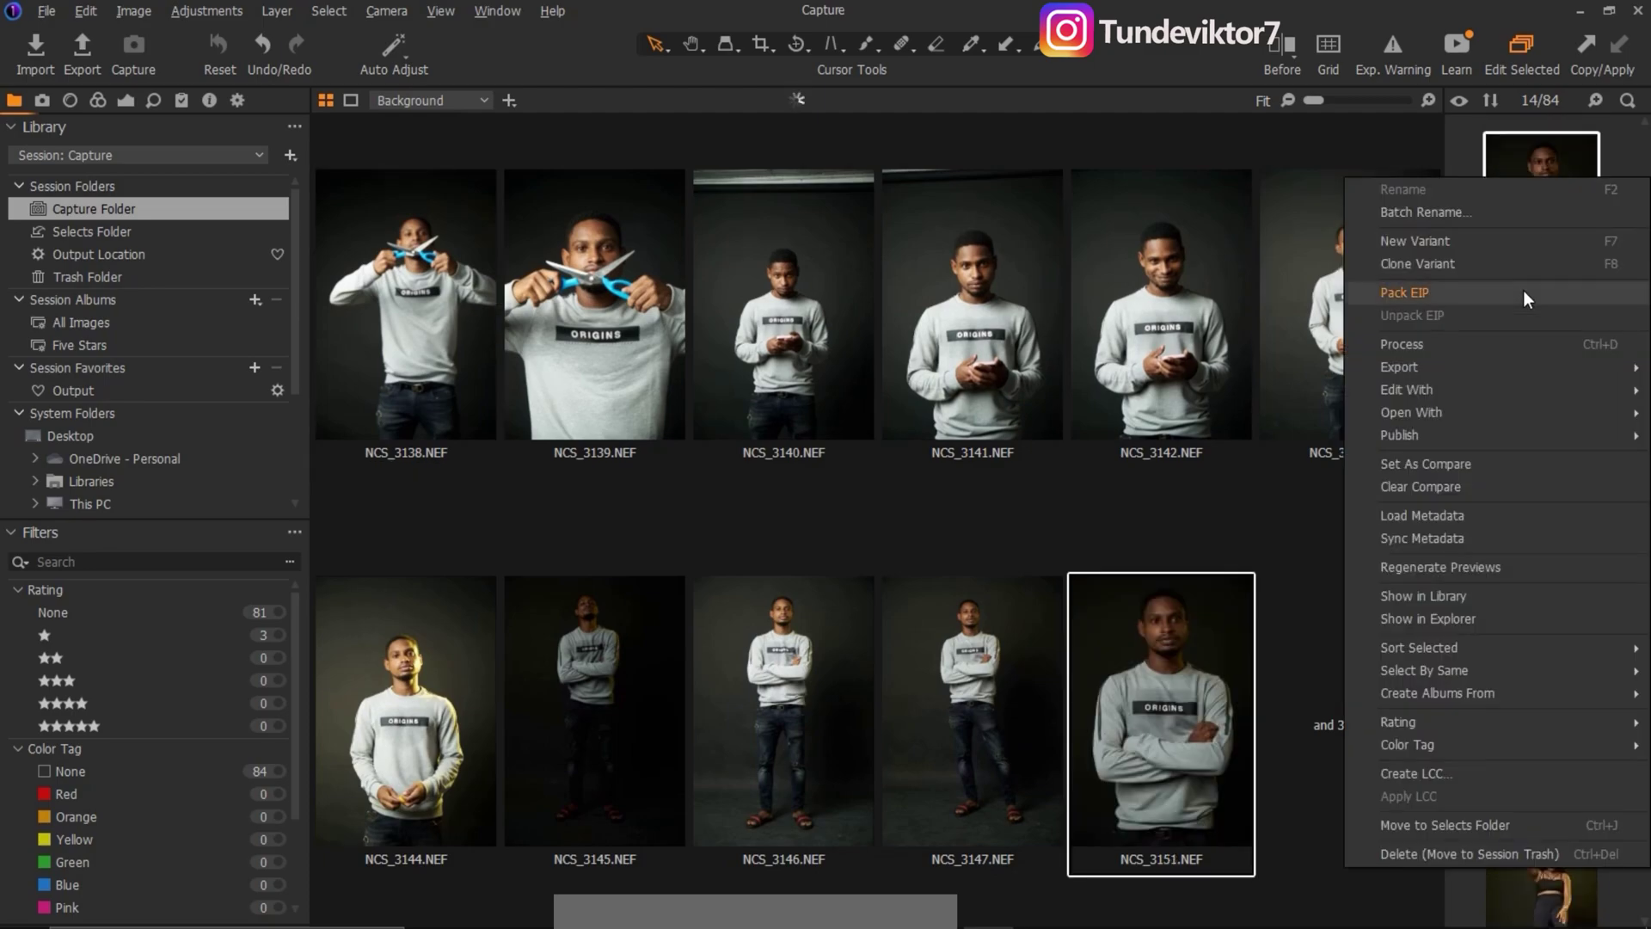
{"action": "left_click", "coordinate": [1465, 856]}
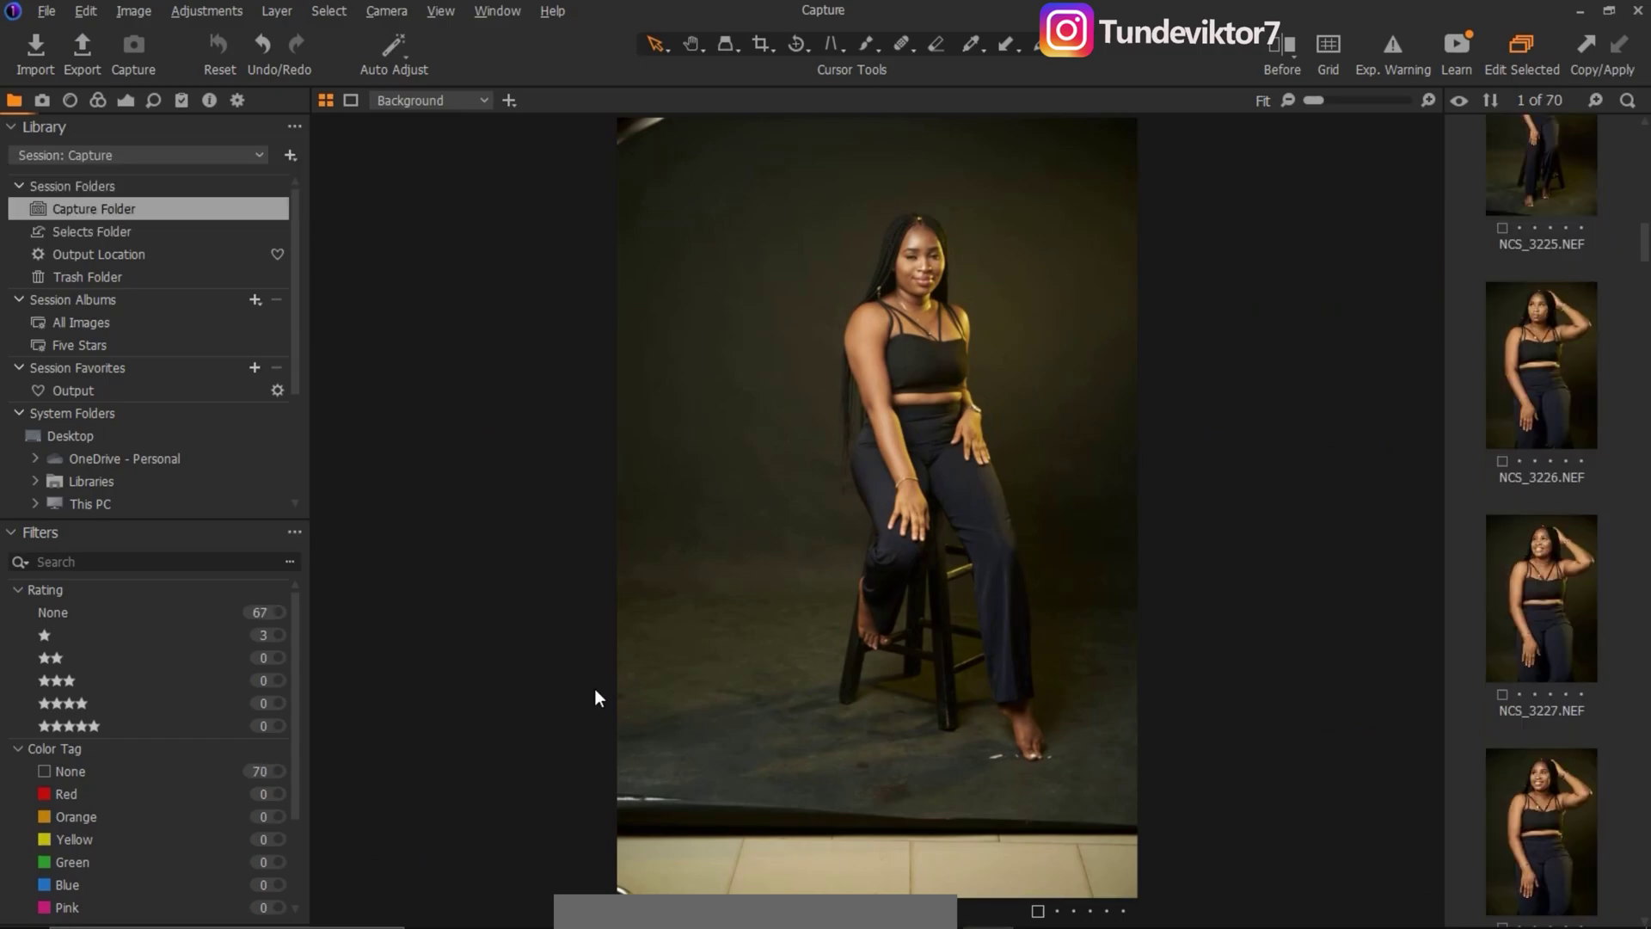
Check the trashed photos in the session's Trash subfolder in File Explorer and in Capture One's Trash Folder
{"action": "left_click", "coordinate": [527, 914]}
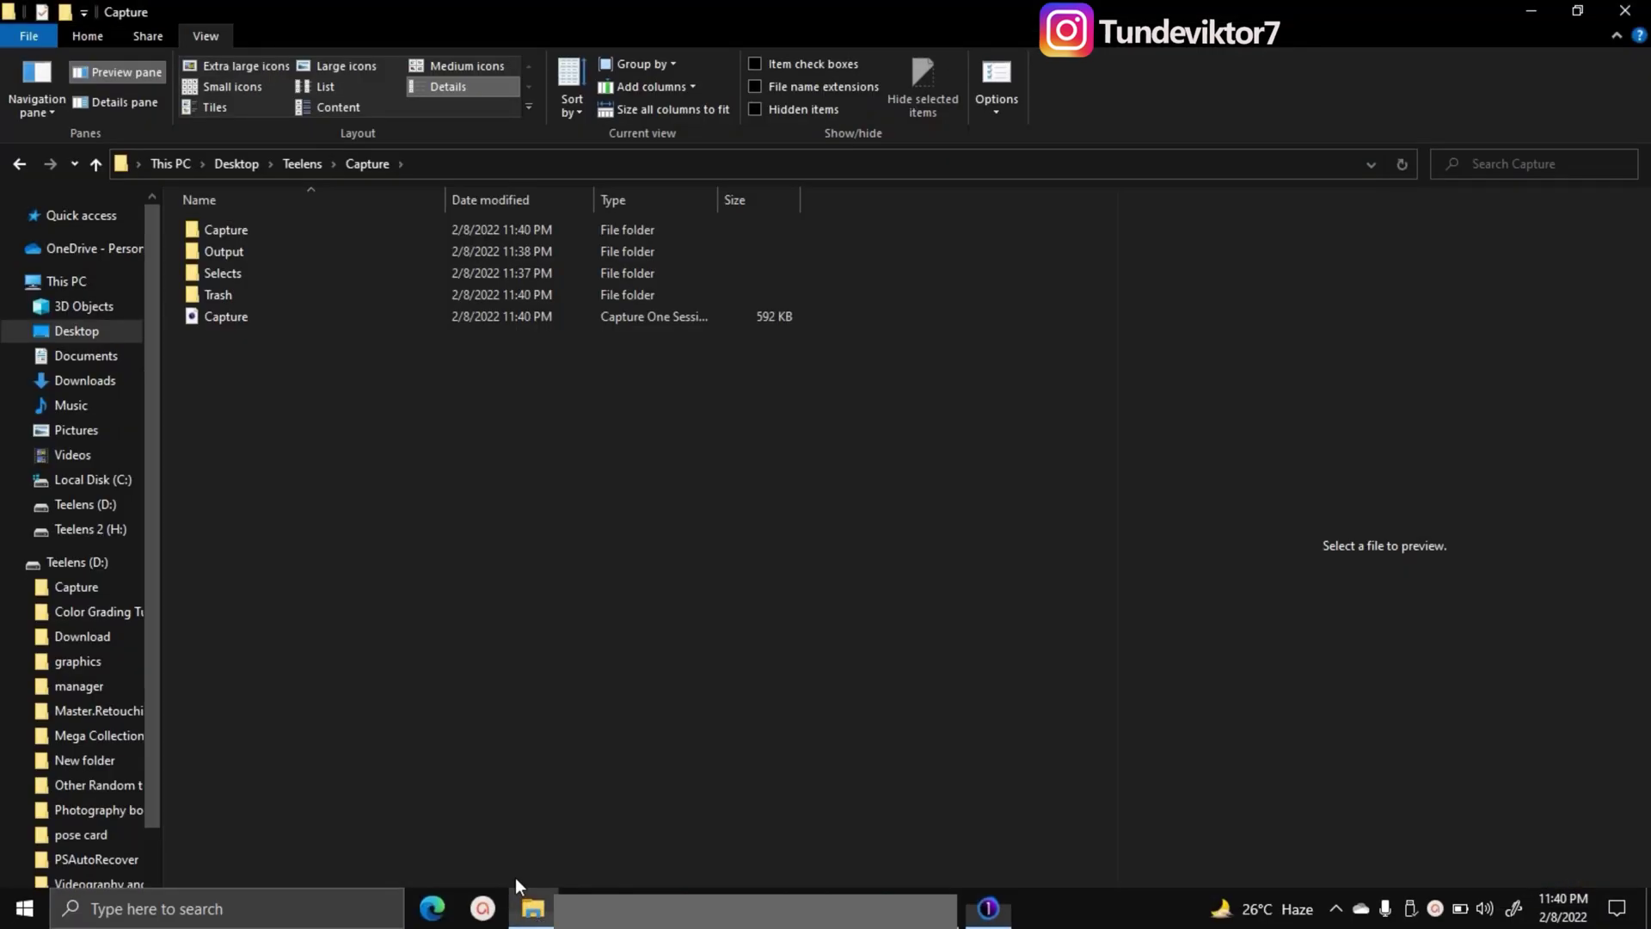
{"action": "double_click", "coordinate": [266, 294]}
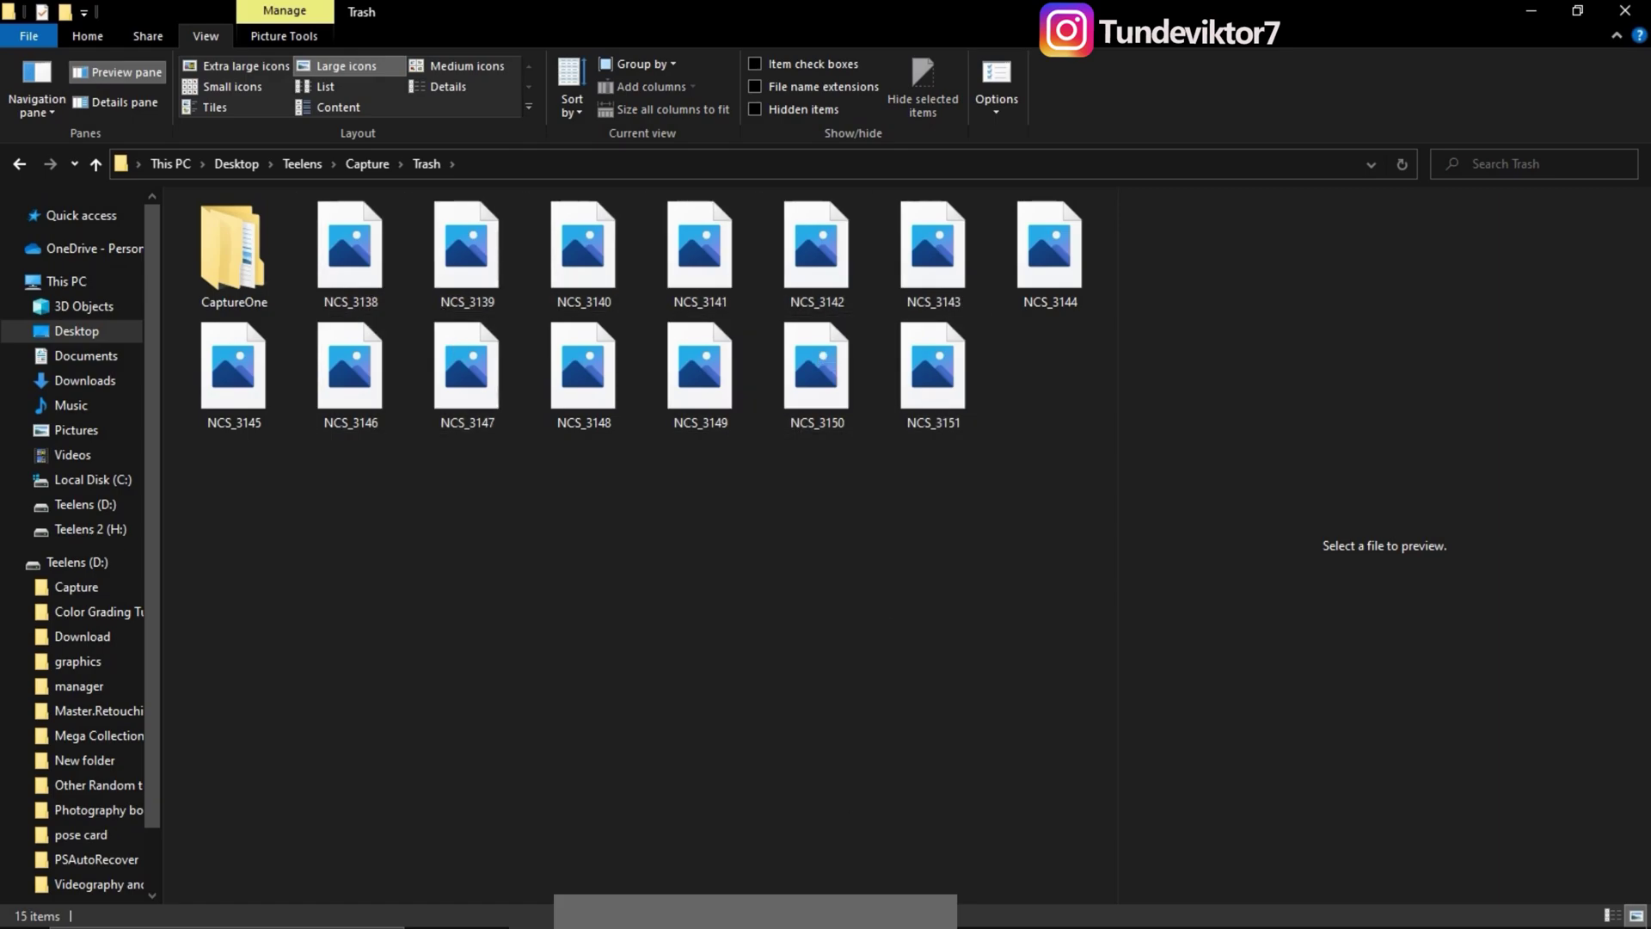
{"action": "left_click", "coordinate": [984, 912]}
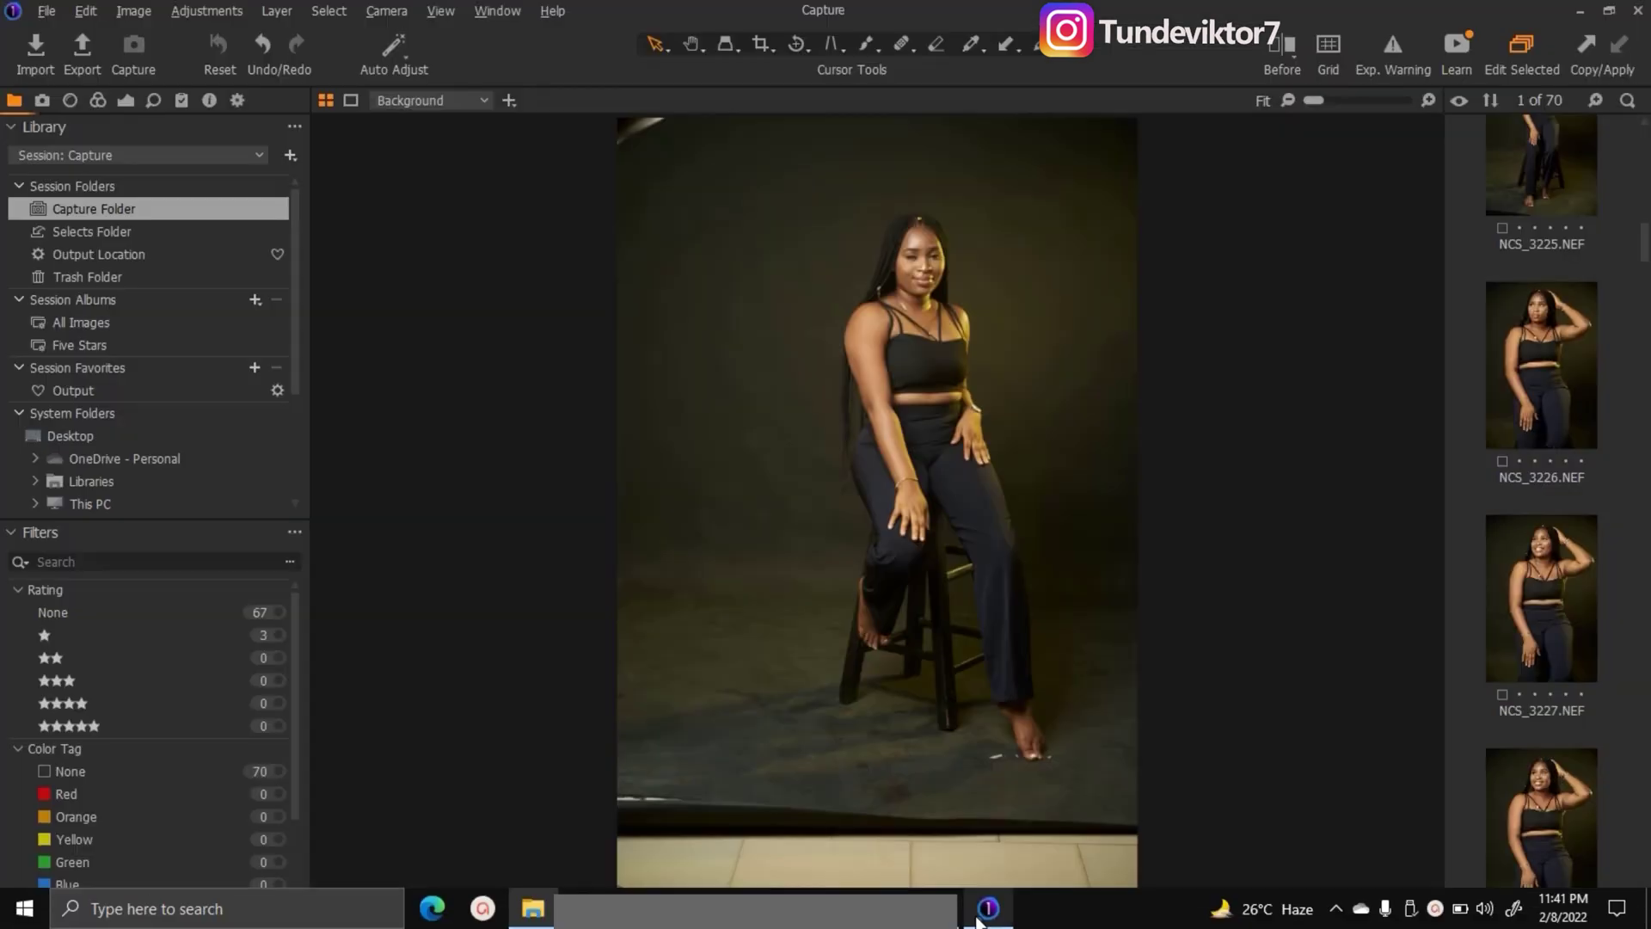
{"action": "left_click", "coordinate": [99, 274]}
{"action": "scroll", "coordinate": [1596, 247], "scroll_direction": "down", "scroll_amount": 2}
{"action": "scroll", "coordinate": [1601, 397], "scroll_direction": "up", "scroll_amount": 2}
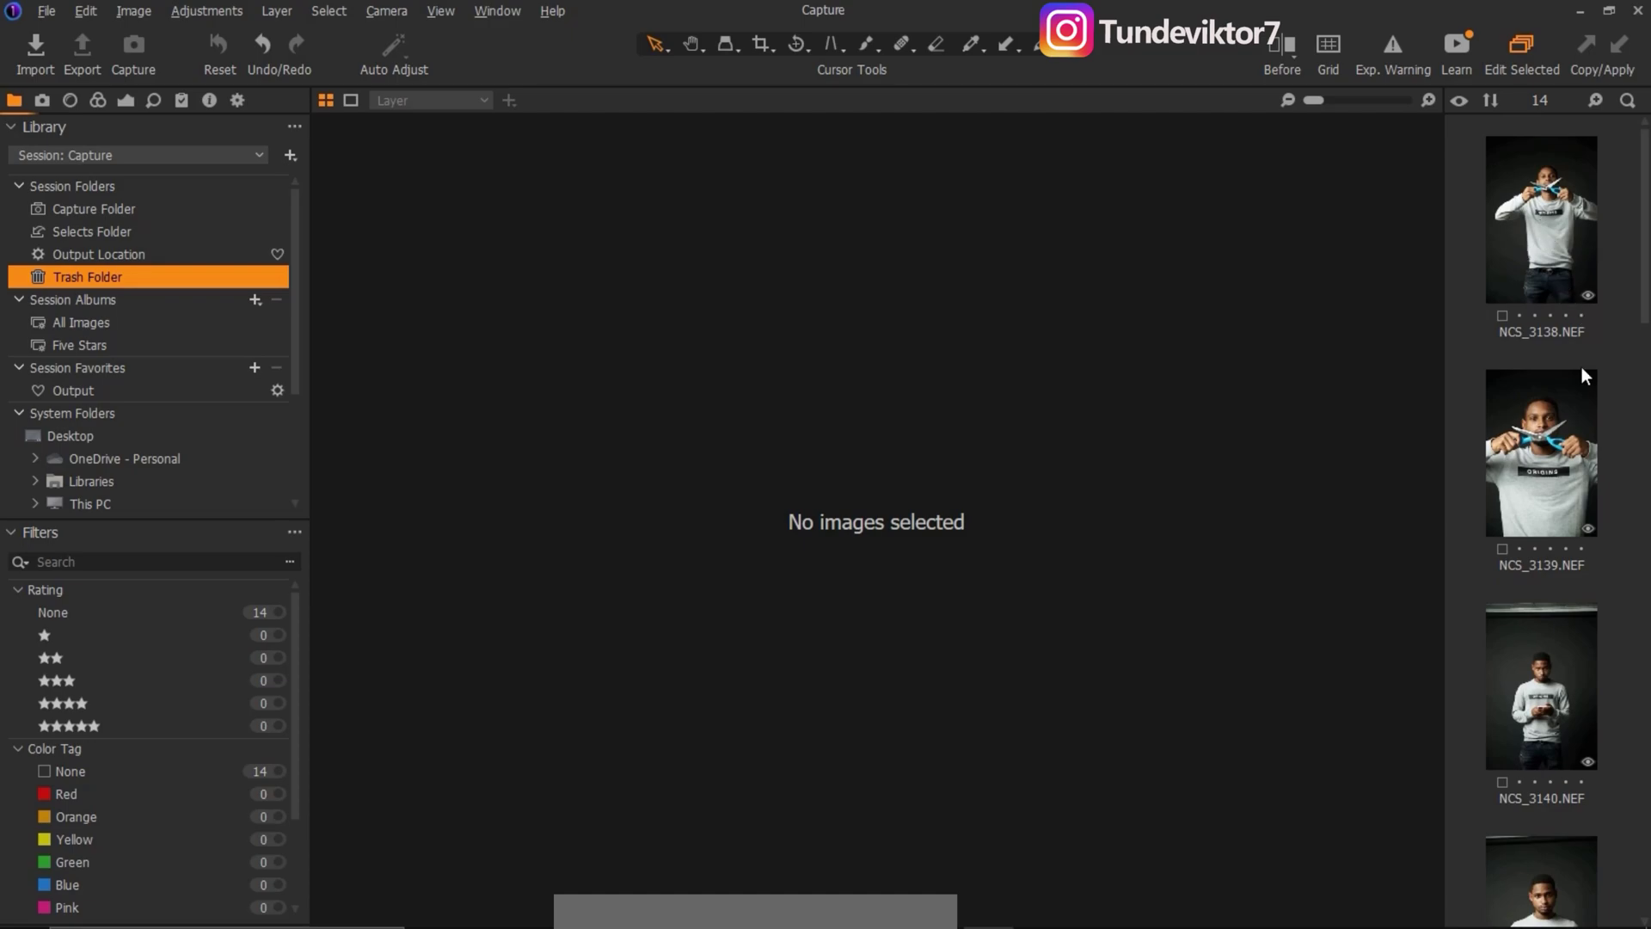
{"action": "scroll", "coordinate": [1552, 352], "scroll_direction": "down", "scroll_amount": 2}
{"action": "scroll", "coordinate": [1575, 335], "scroll_direction": "up", "scroll_amount": 2}
Move all photos in the Trash Folder, NCS_3138.NEF through NCS_3151.NEF, to the Selects Folder
{"action": "left_click", "coordinate": [1545, 237]}
{"action": "scroll", "coordinate": [1599, 602], "scroll_direction": "down", "scroll_amount": 10}
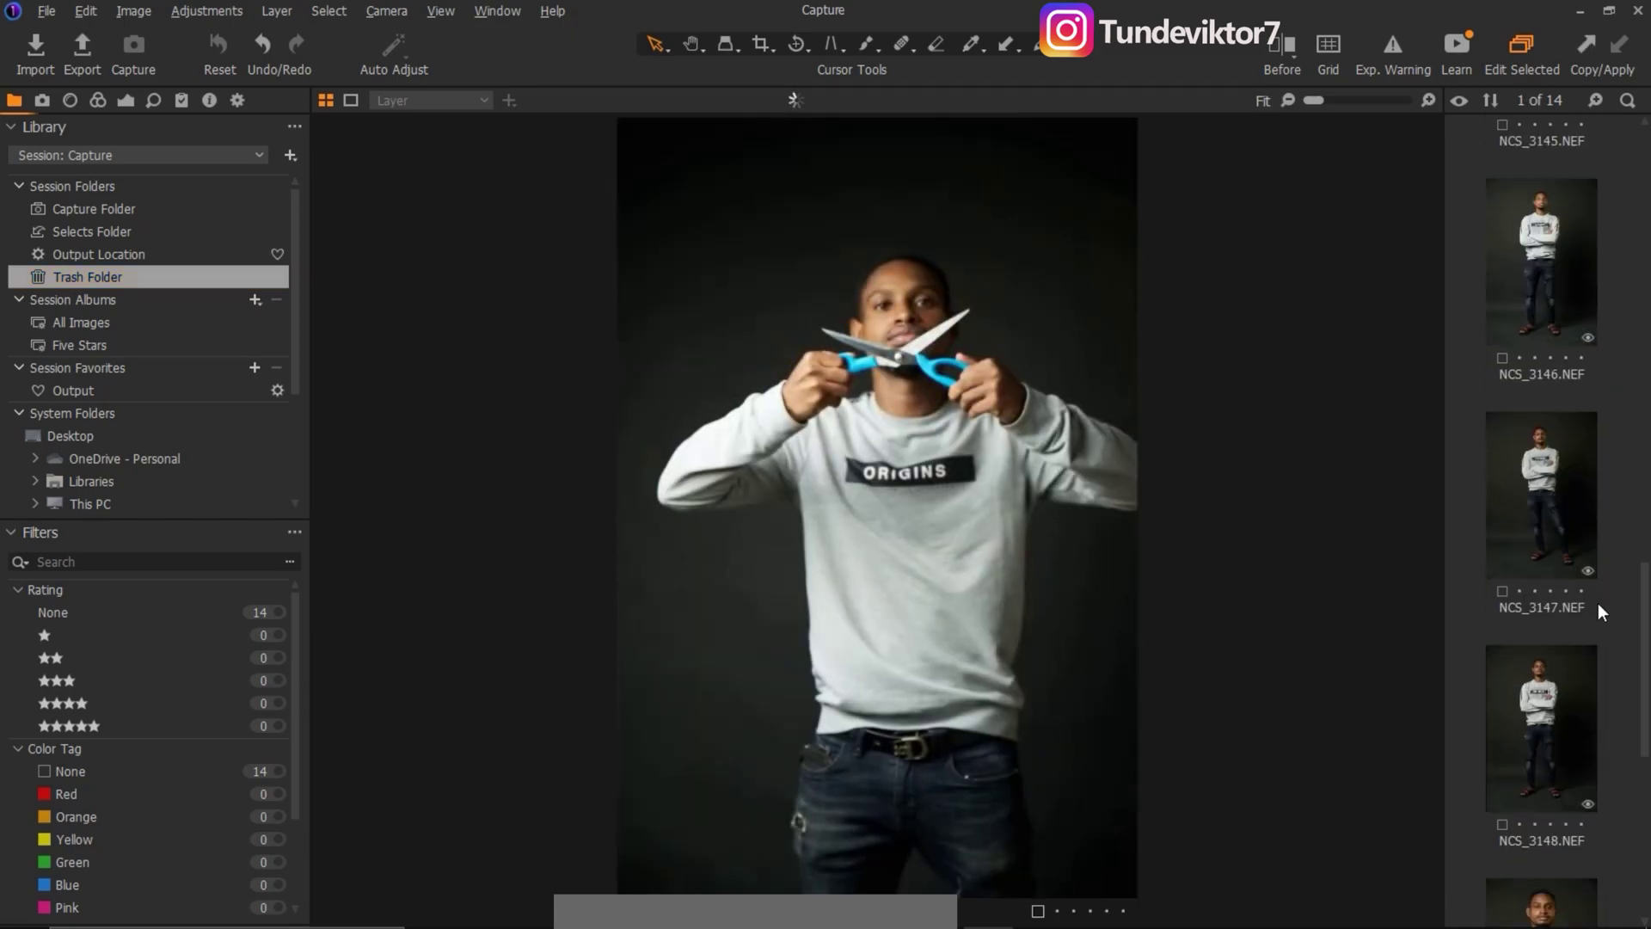
{"action": "scroll", "coordinate": [1598, 603], "scroll_direction": "down", "scroll_amount": 4}
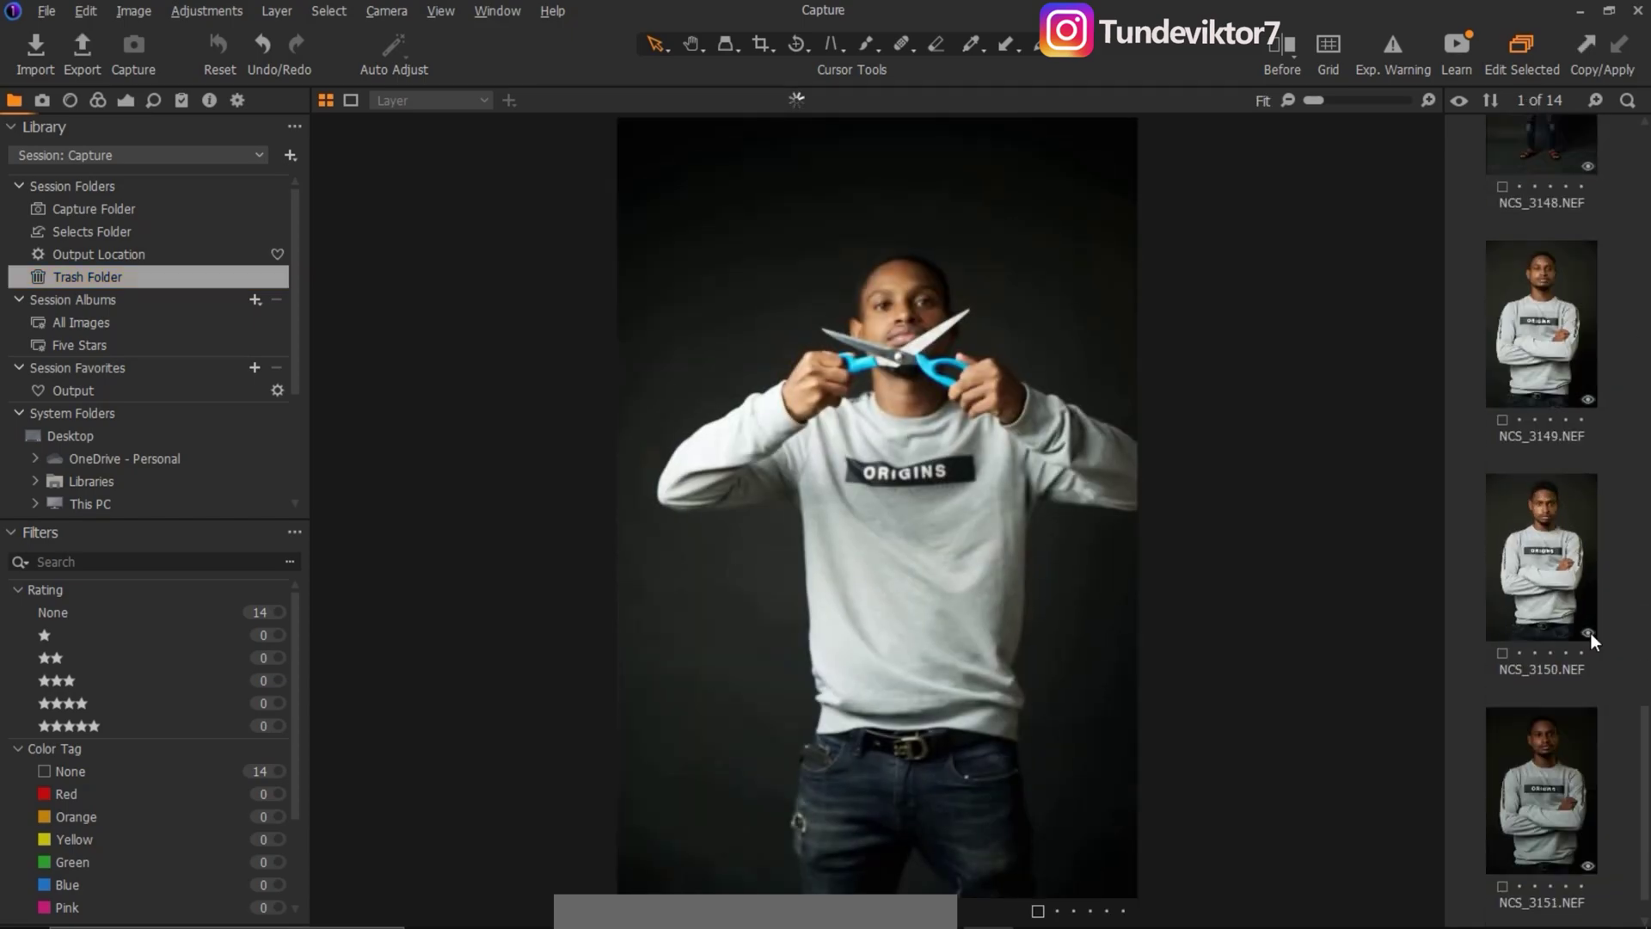
{"action": "left_click", "coordinate": [1541, 812], "text": "shift"}
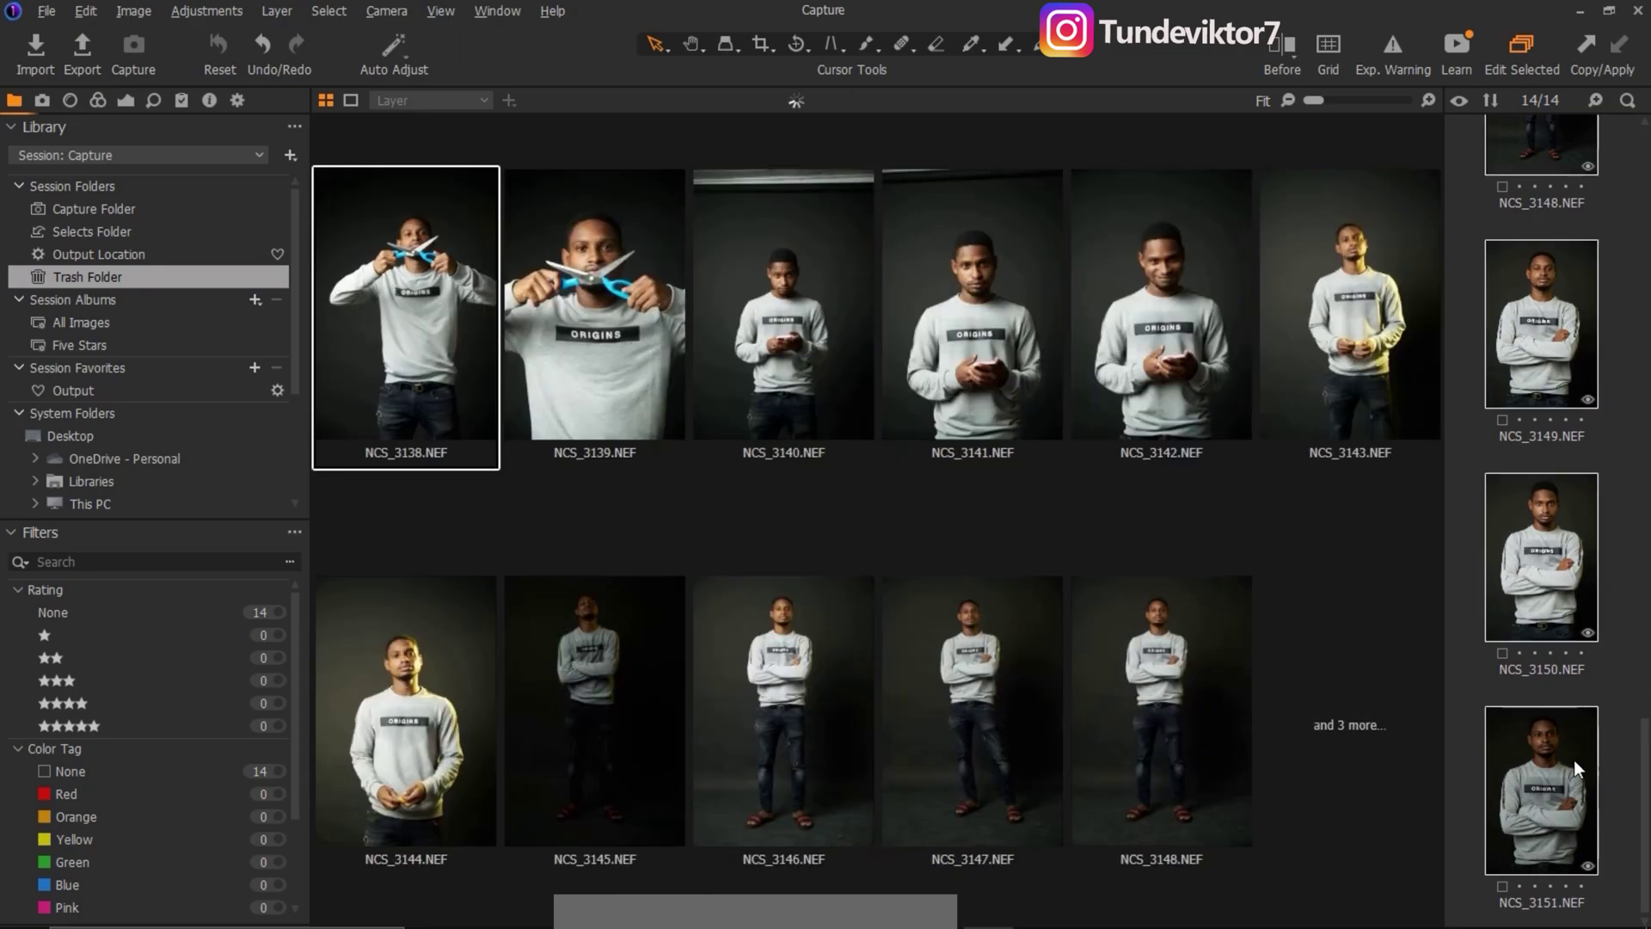
{"action": "right_click", "coordinate": [1567, 776]}
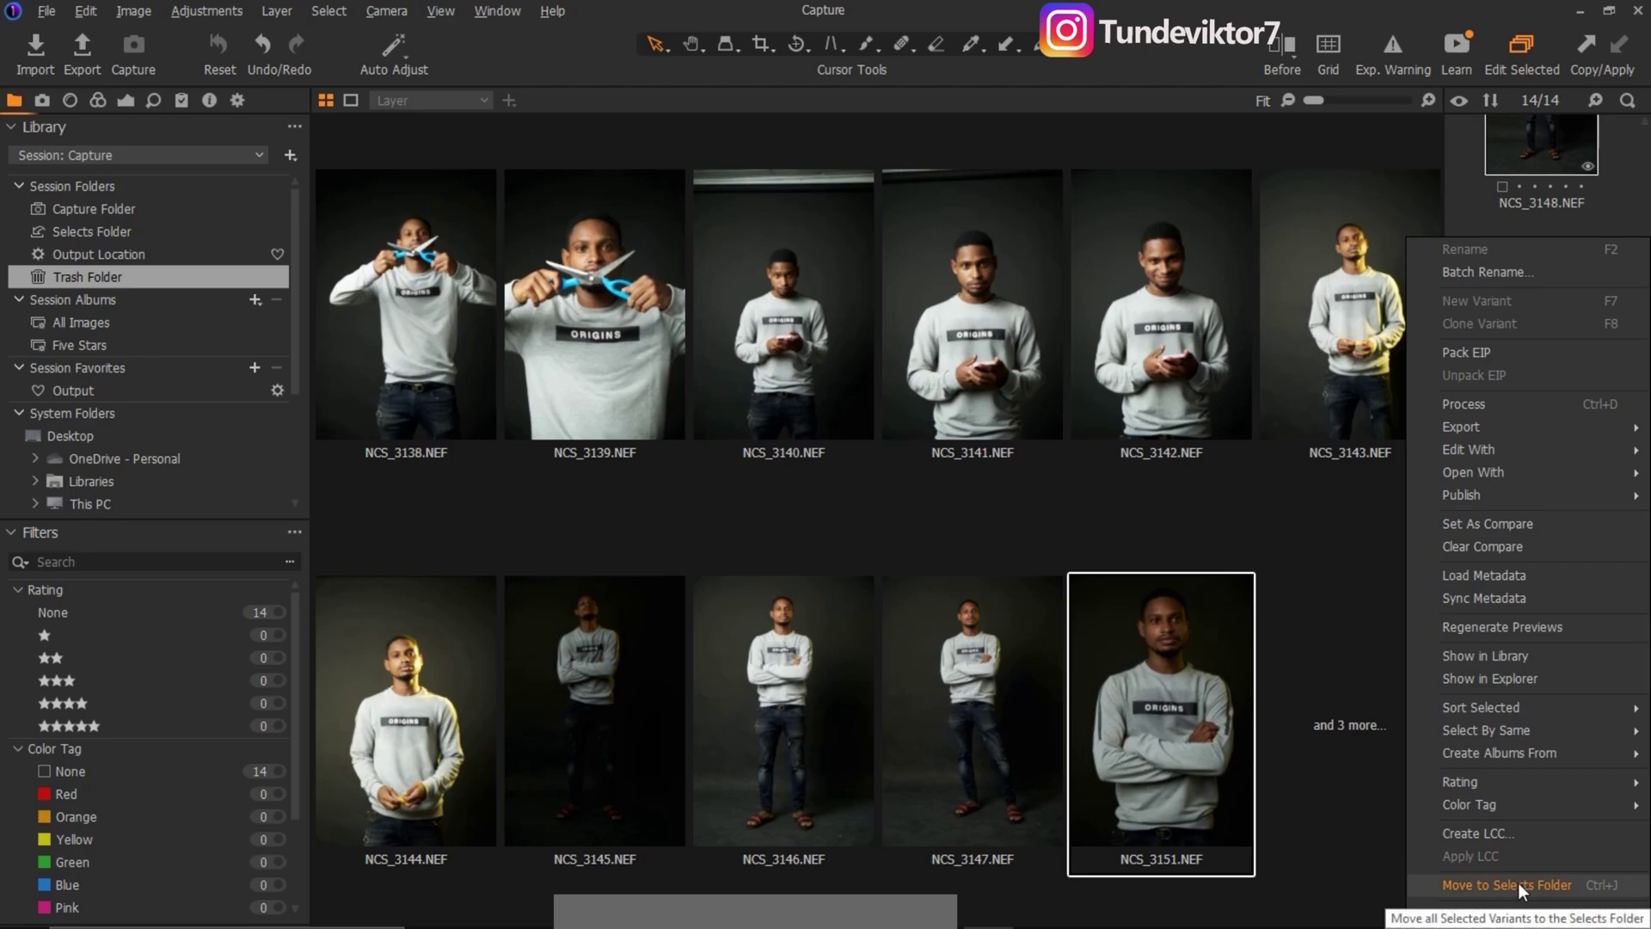
{"action": "left_click", "coordinate": [1526, 884]}
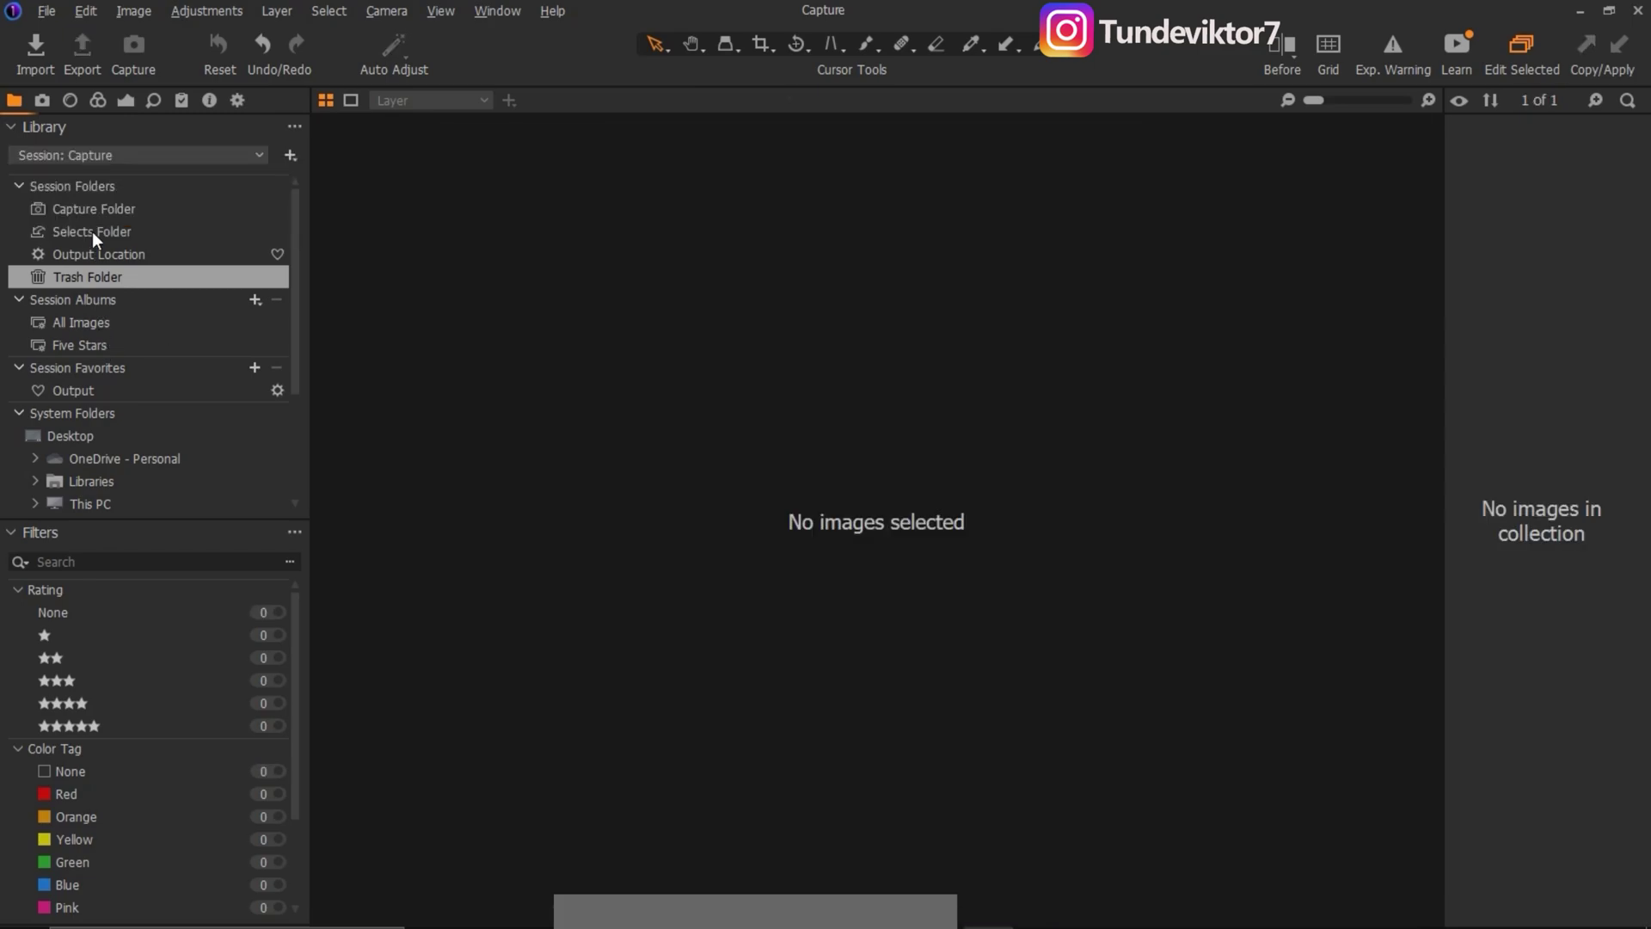
Open the Selects Folder in Capture One and look through the photos moved there
{"action": "left_click", "coordinate": [103, 229]}
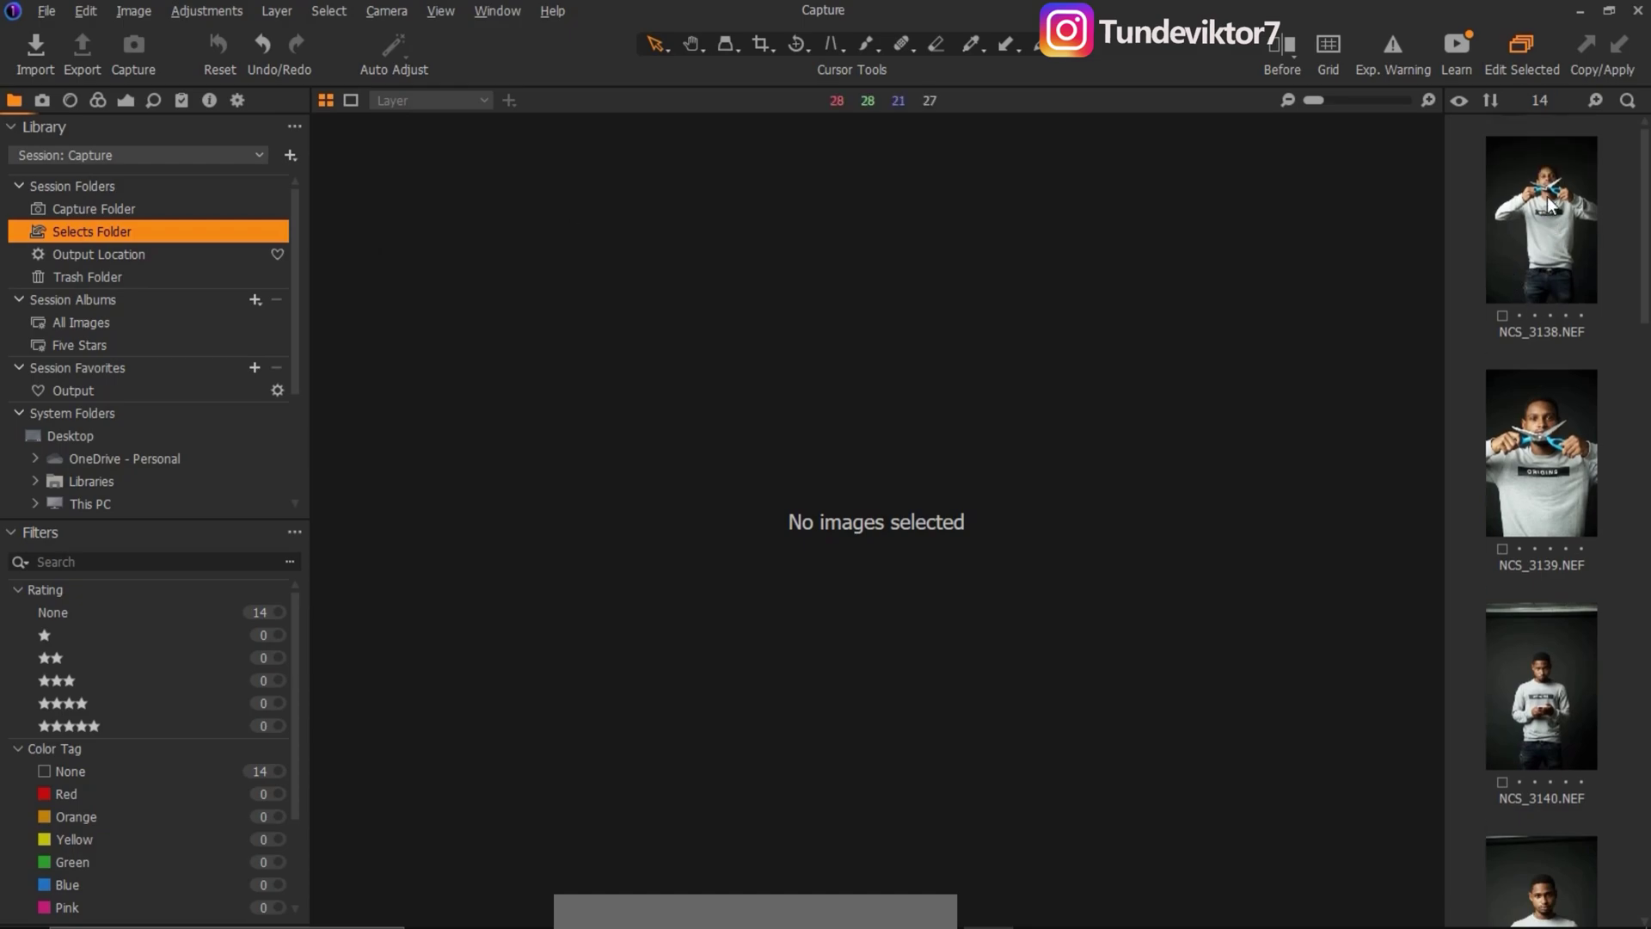
{"action": "scroll", "coordinate": [1546, 196], "scroll_direction": "down", "scroll_amount": 5}
{"action": "scroll", "coordinate": [1575, 470], "scroll_direction": "up", "scroll_amount": 5}
Switch to File Explorer and check the contents of the session's Selects and Trash subfolders
{"action": "mouse_move", "coordinate": [541, 920]}
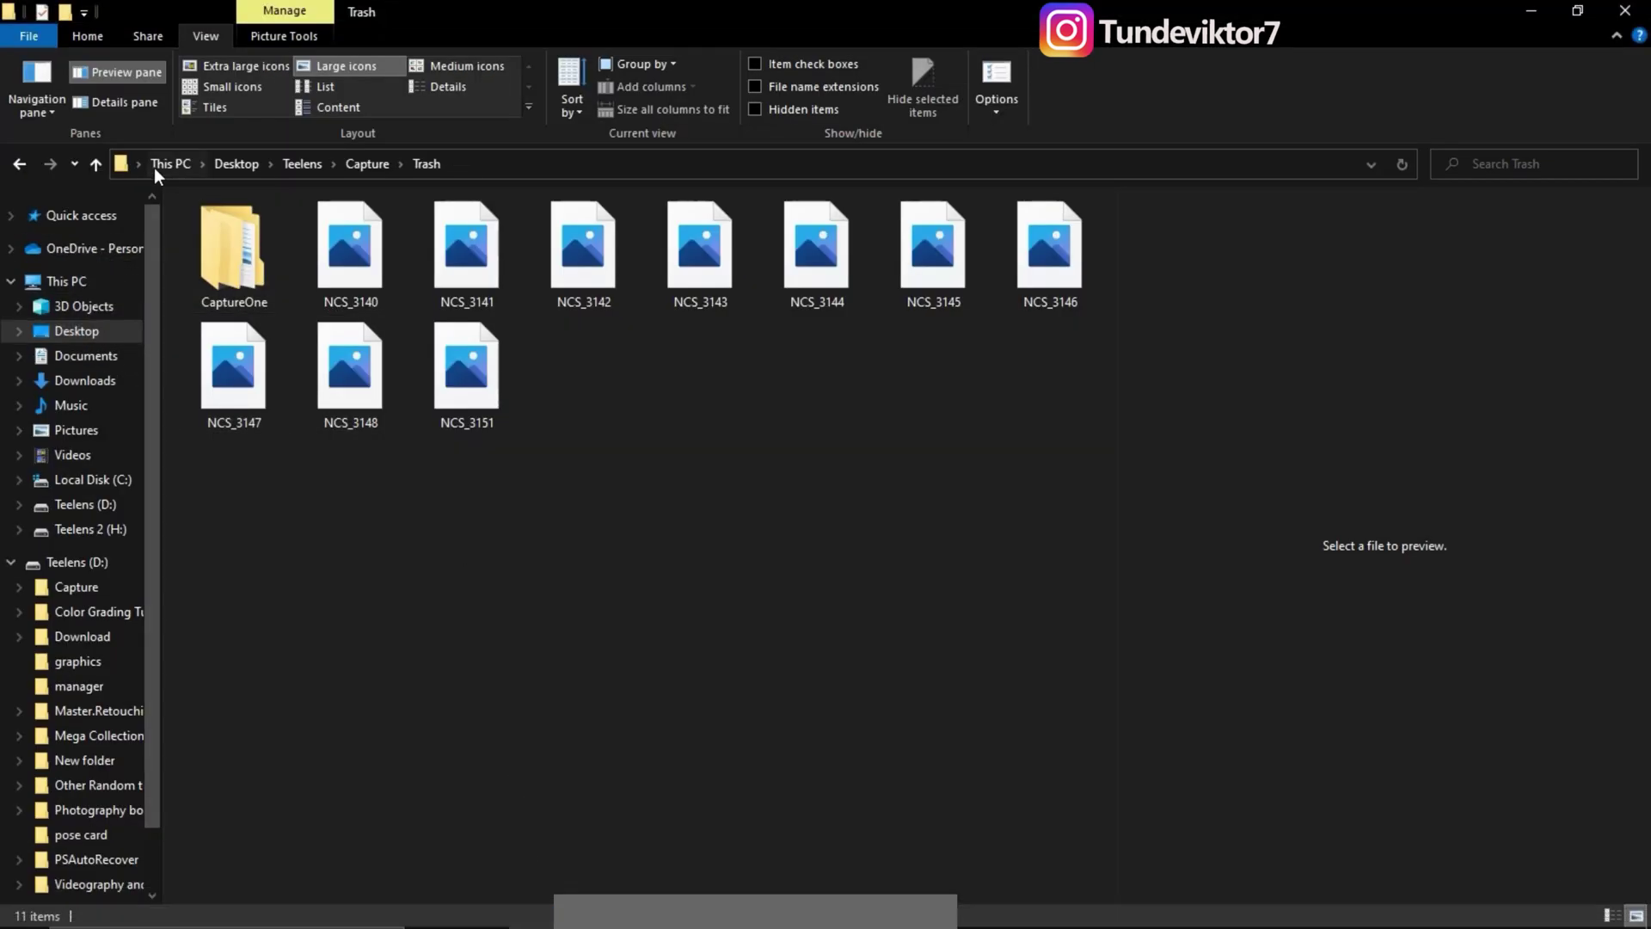
{"action": "left_click", "coordinate": [26, 166]}
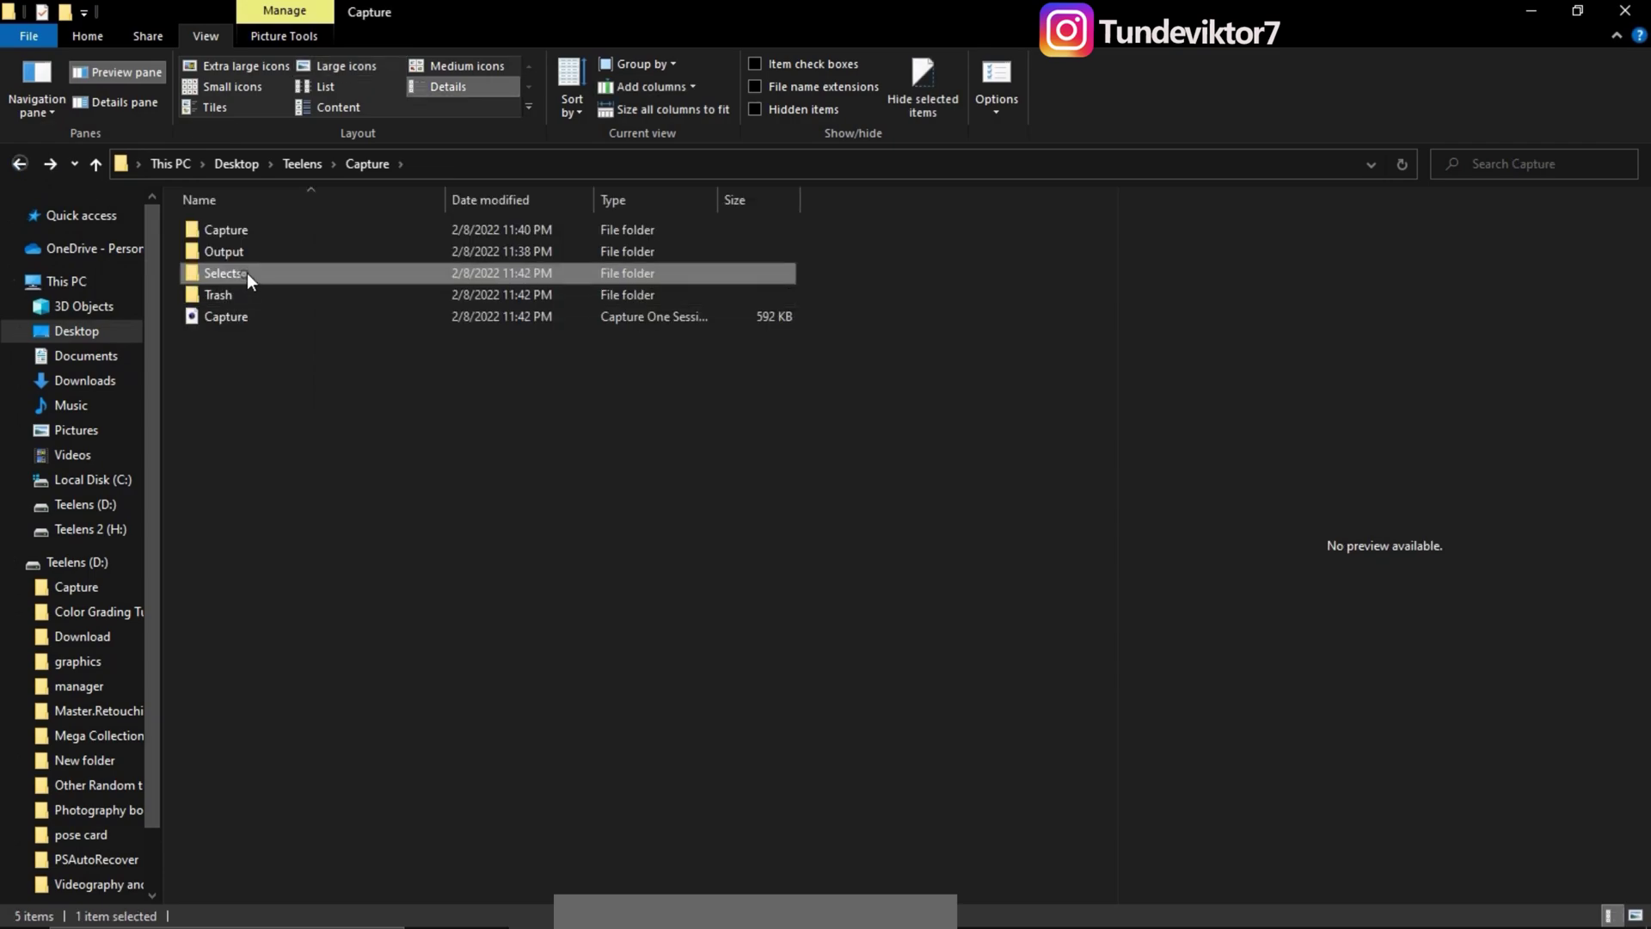
{"action": "double_click", "coordinate": [248, 269]}
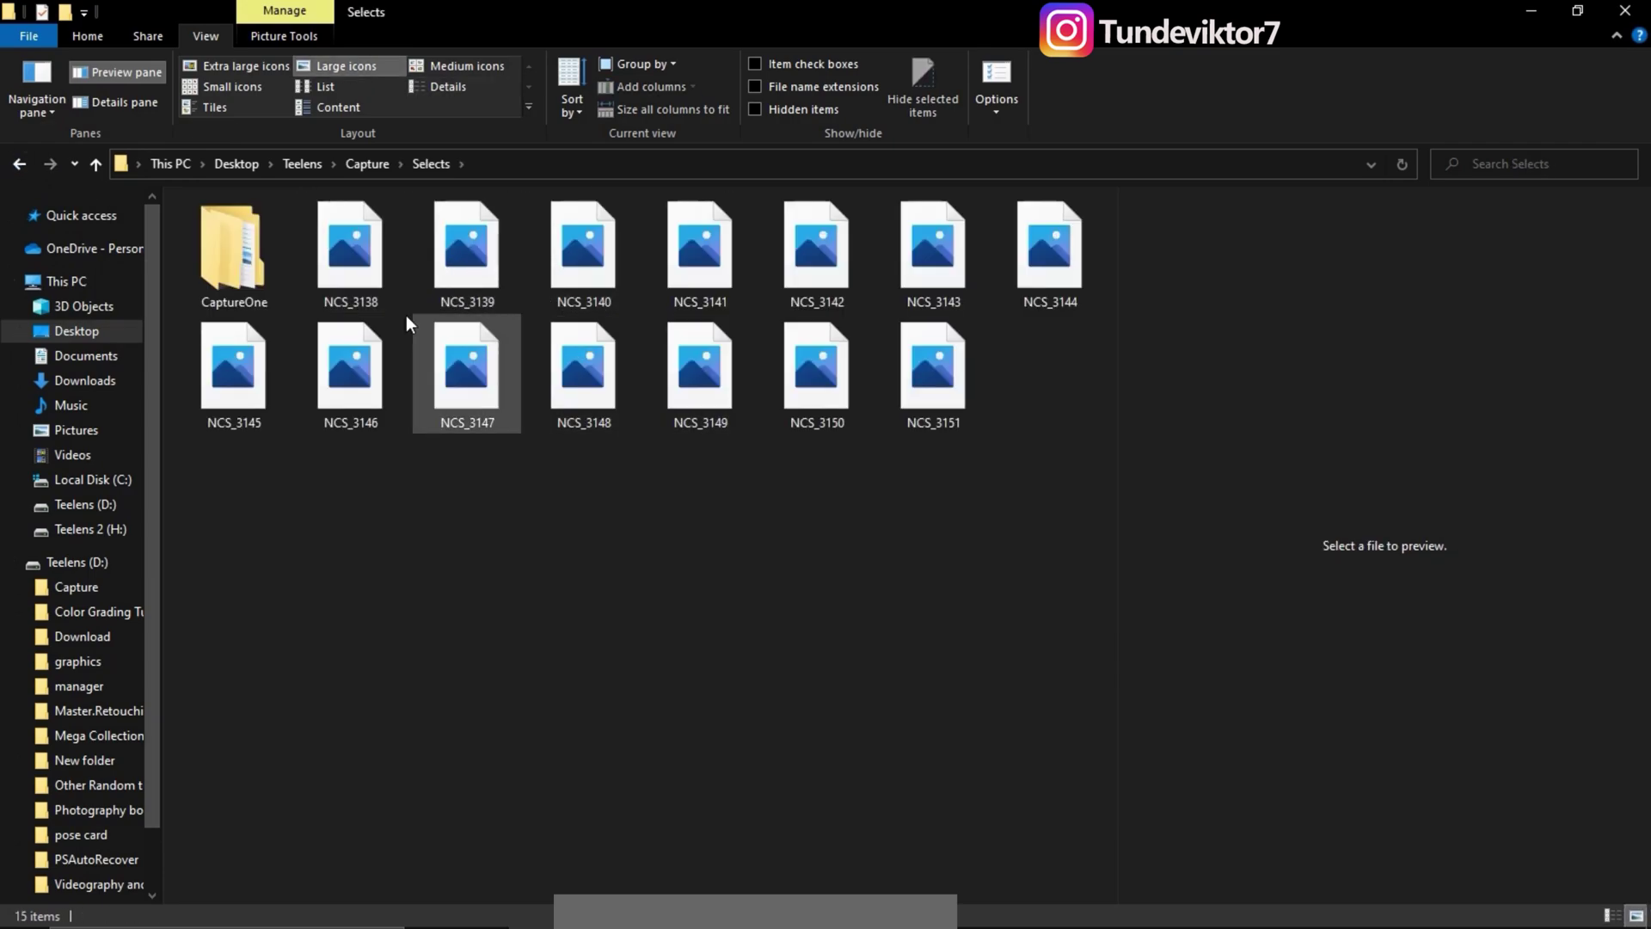
{"action": "left_click", "coordinate": [19, 163]}
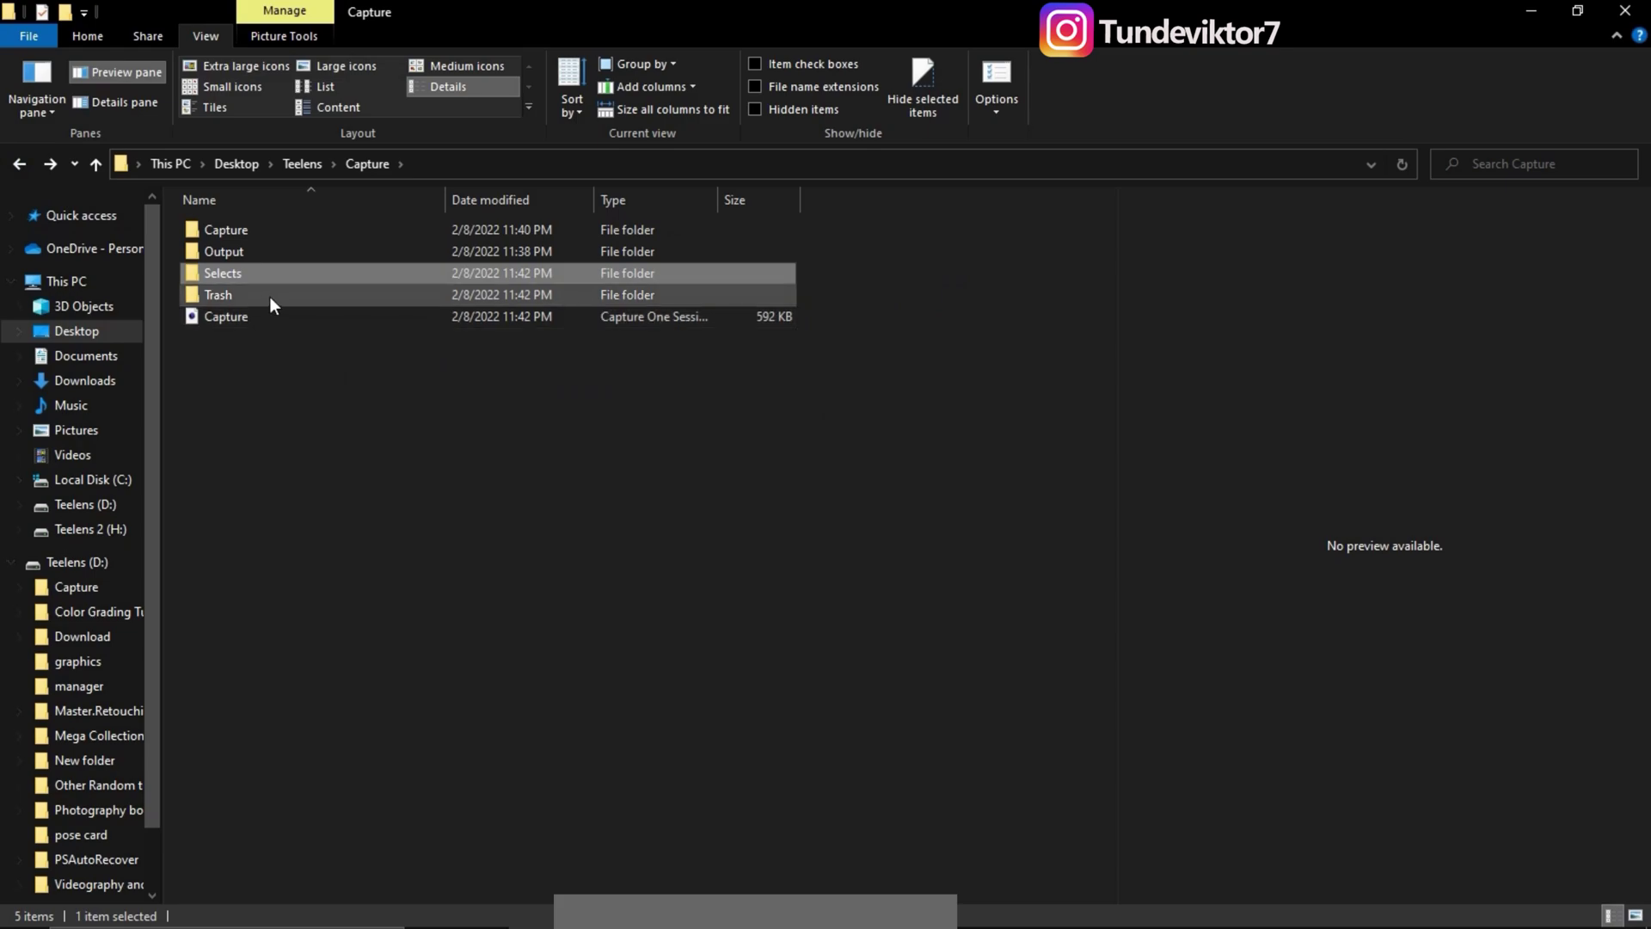
{"action": "double_click", "coordinate": [293, 296]}
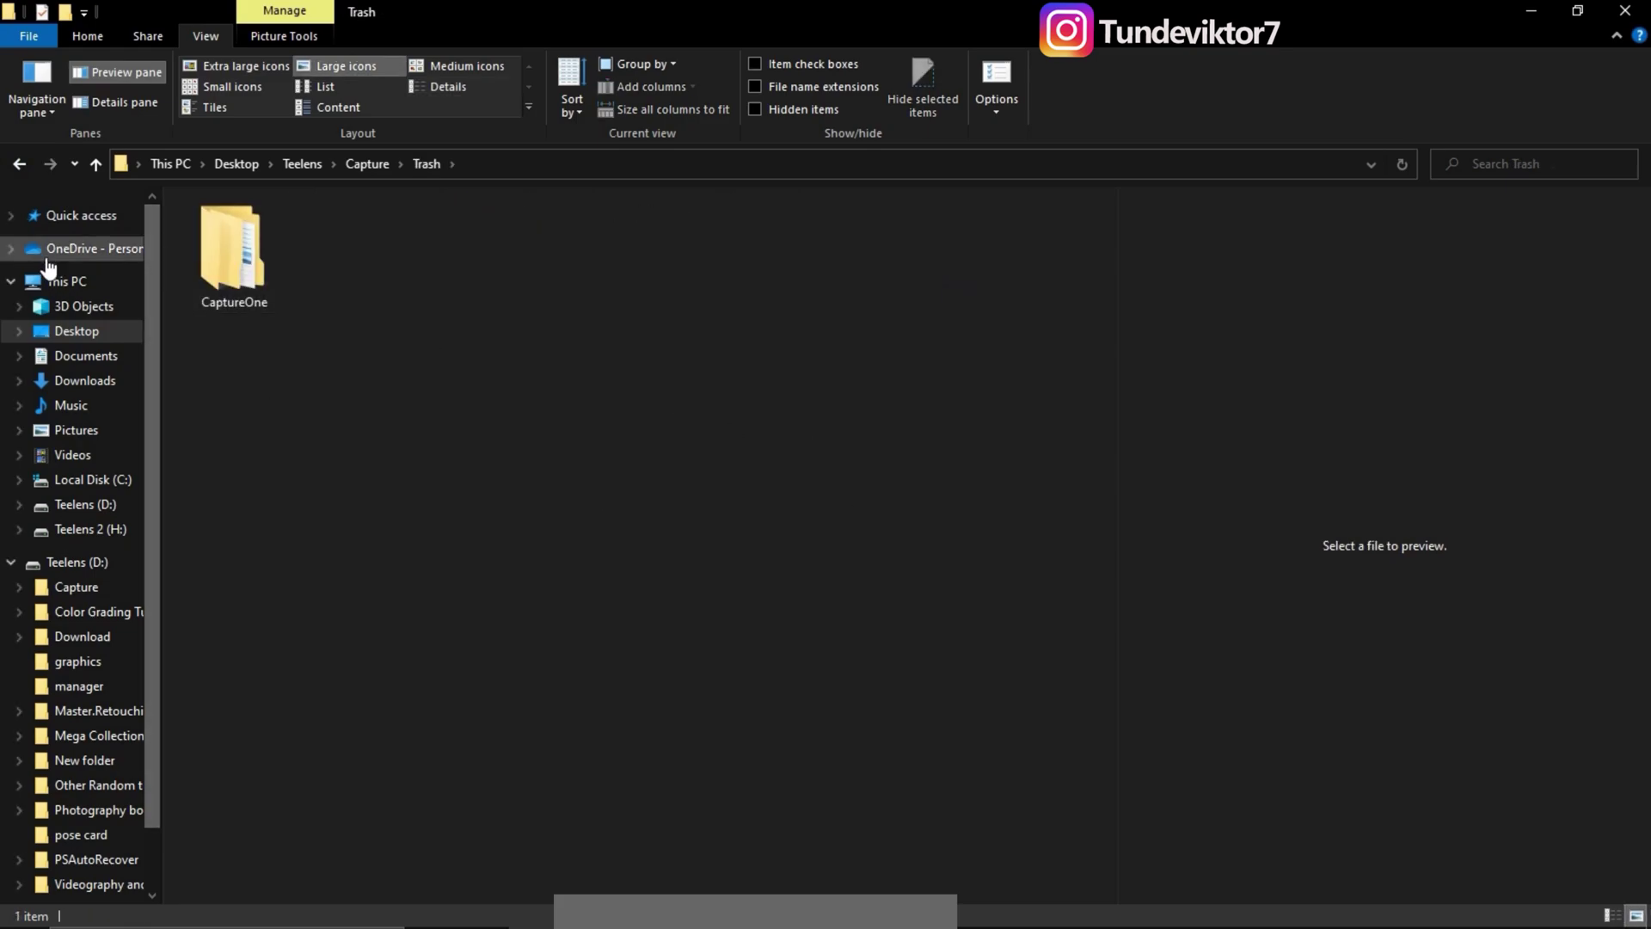
{"action": "left_click", "coordinate": [26, 167]}
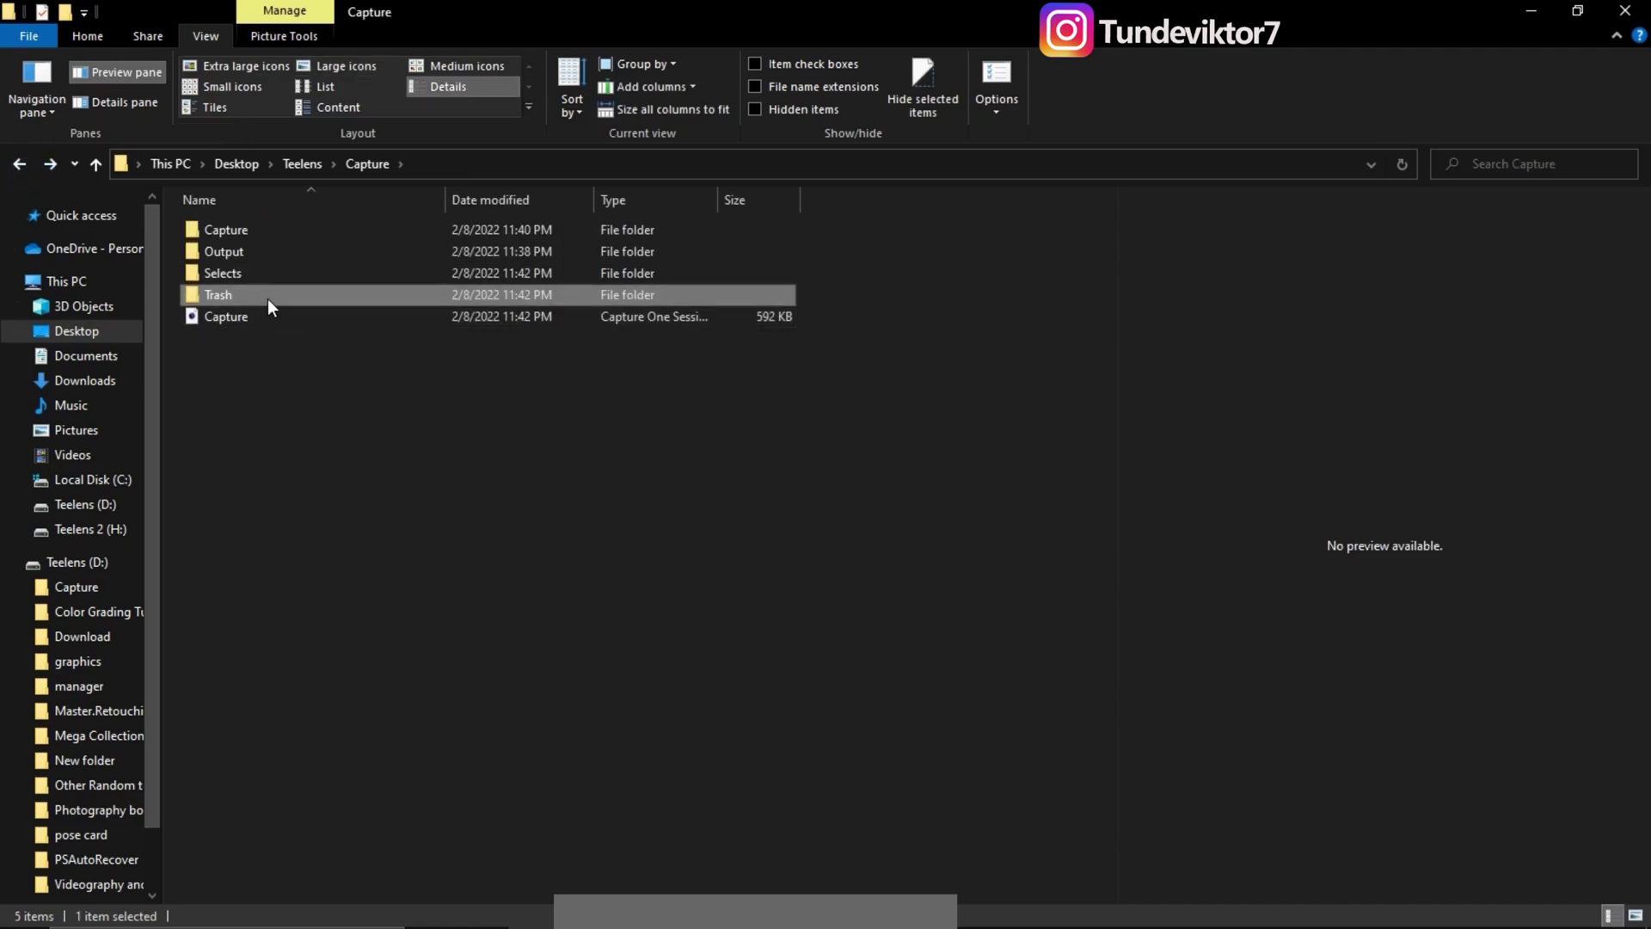
Switch to Capture One, move NCS_3217.NEF and NCS_3218.NEF from the Capture Folder to the Selects Folder, and open the Selects Folder
{"action": "mouse_move", "coordinate": [971, 925]}
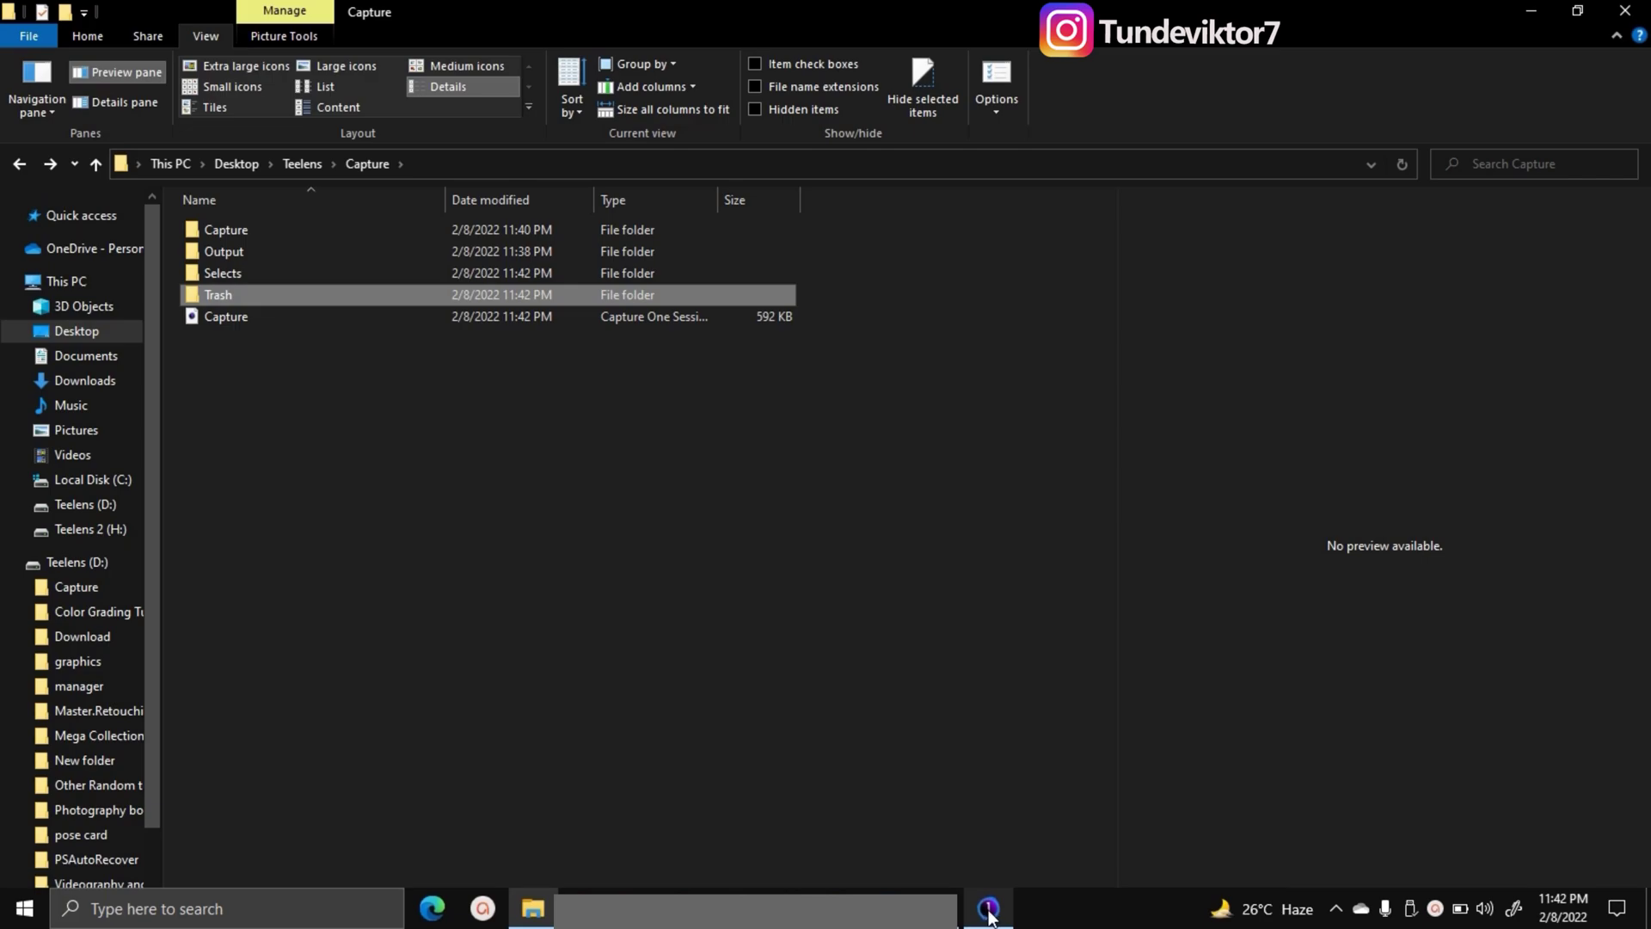
{"action": "left_click", "coordinate": [988, 909]}
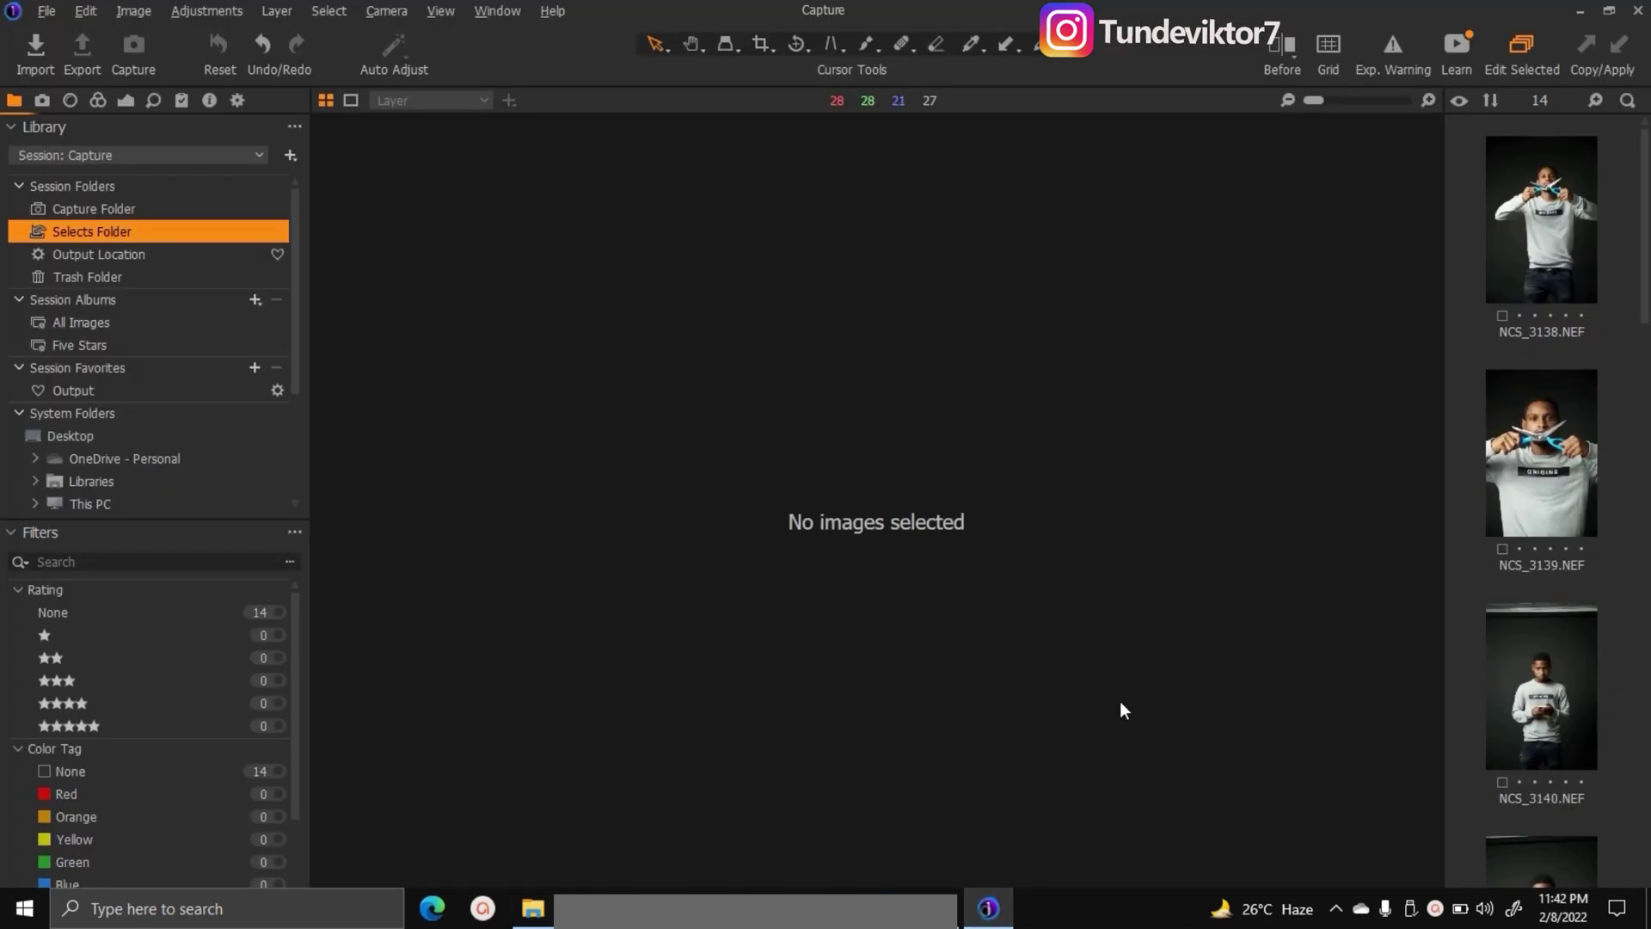
{"action": "left_click", "coordinate": [98, 211]}
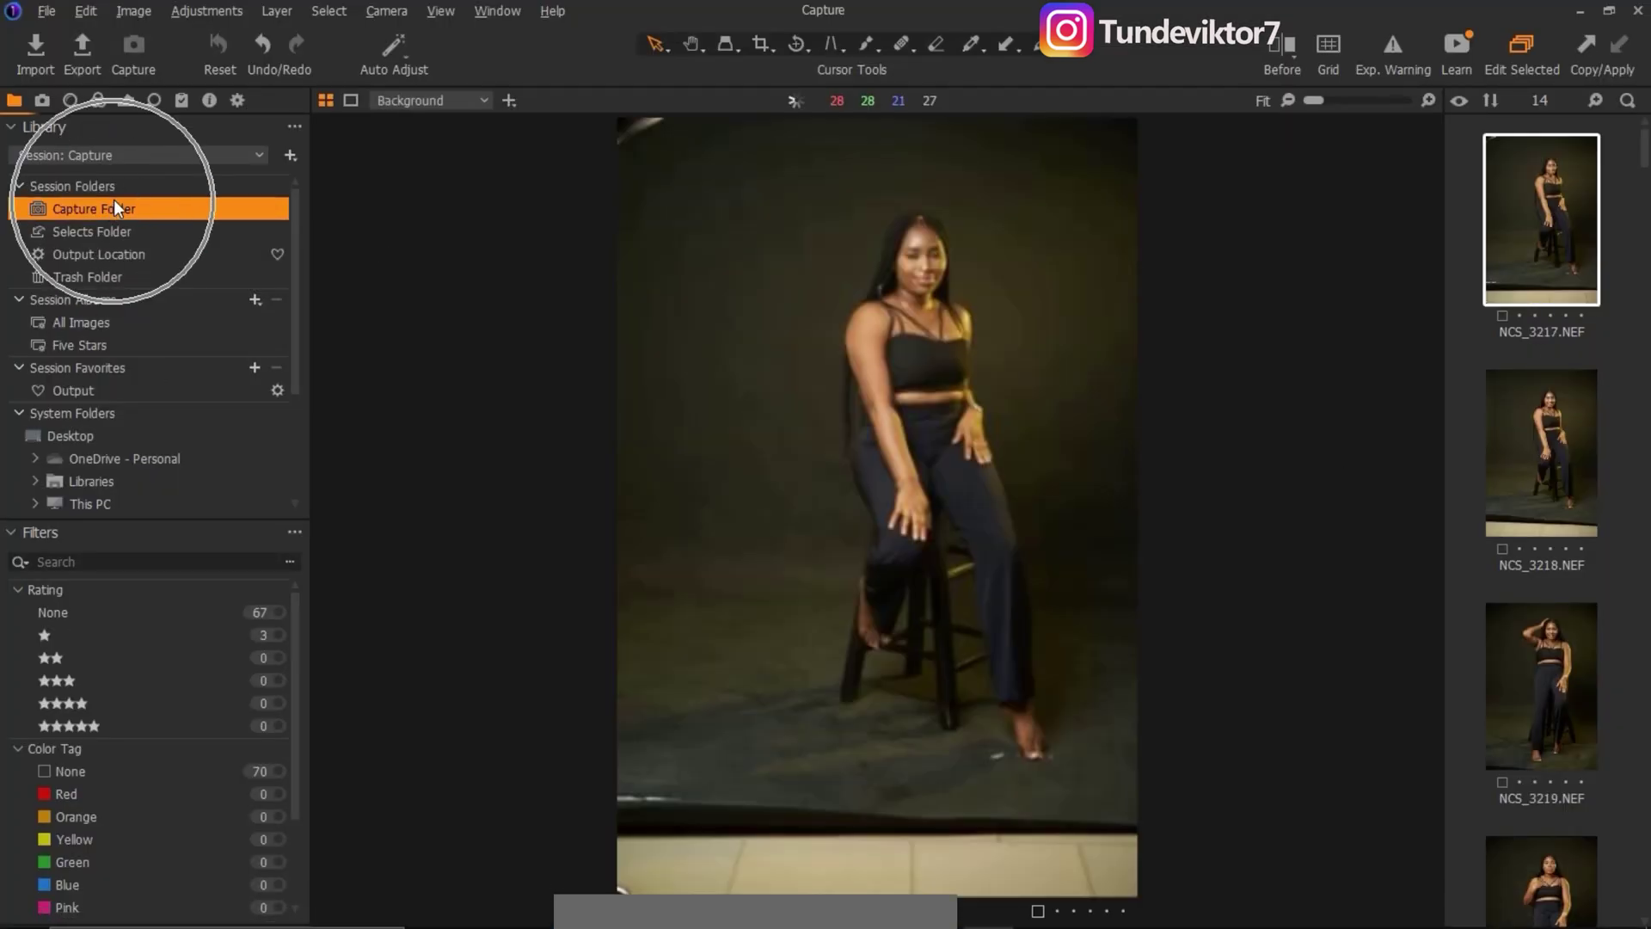
{"action": "left_click", "coordinate": [1553, 429]}
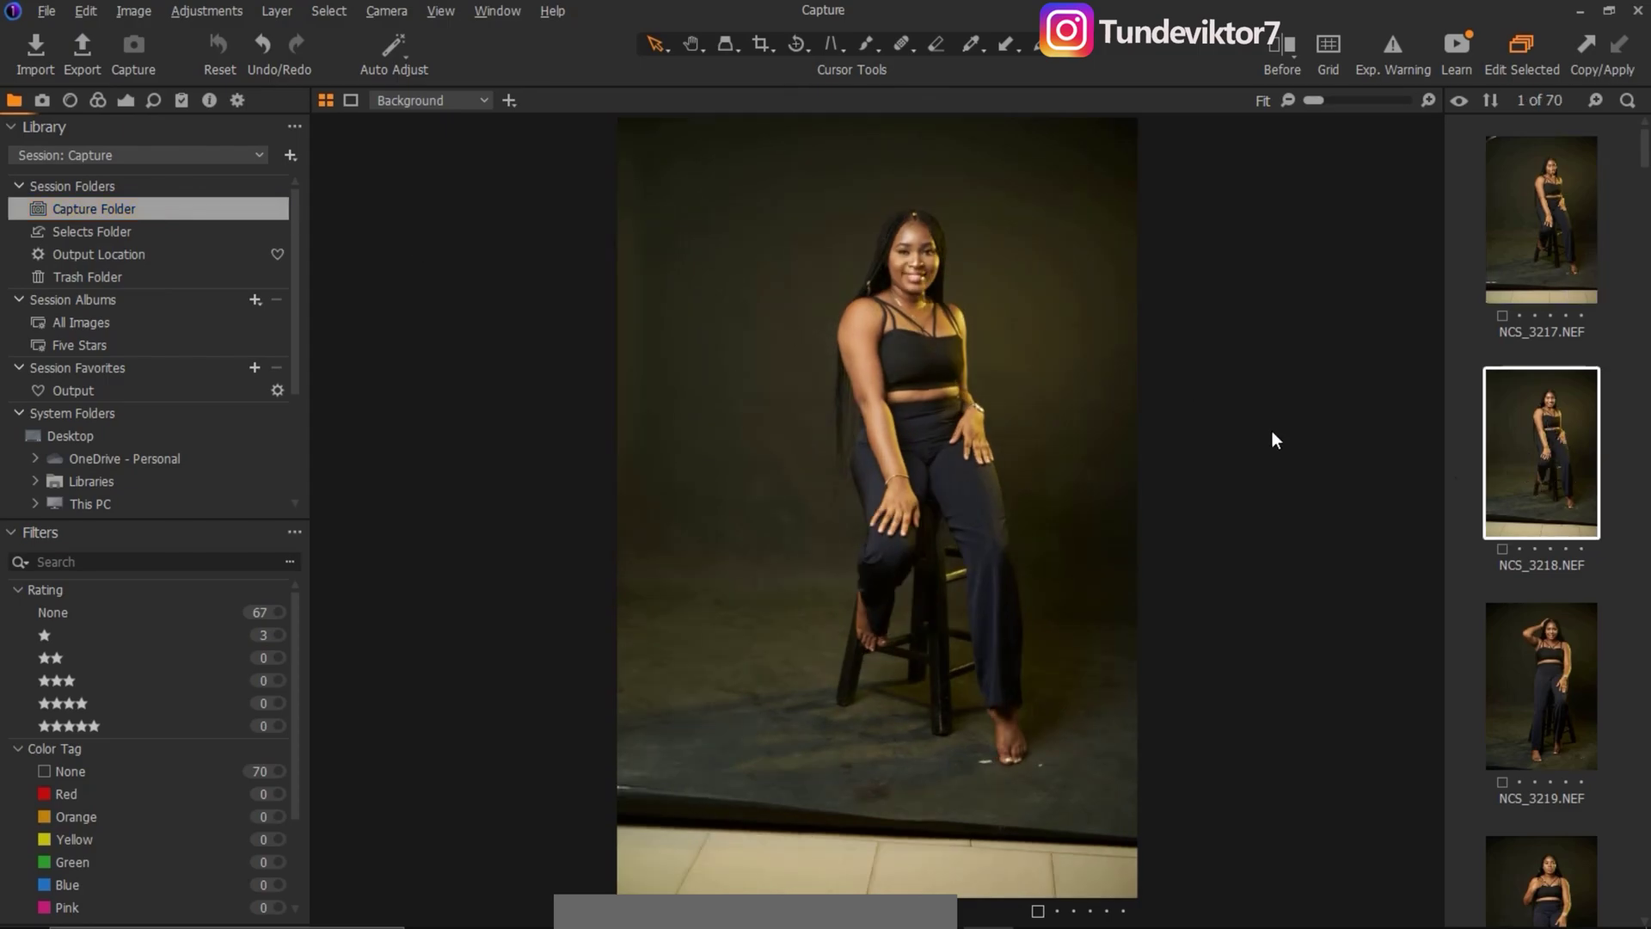
{"action": "left_click", "coordinate": [1567, 216]}
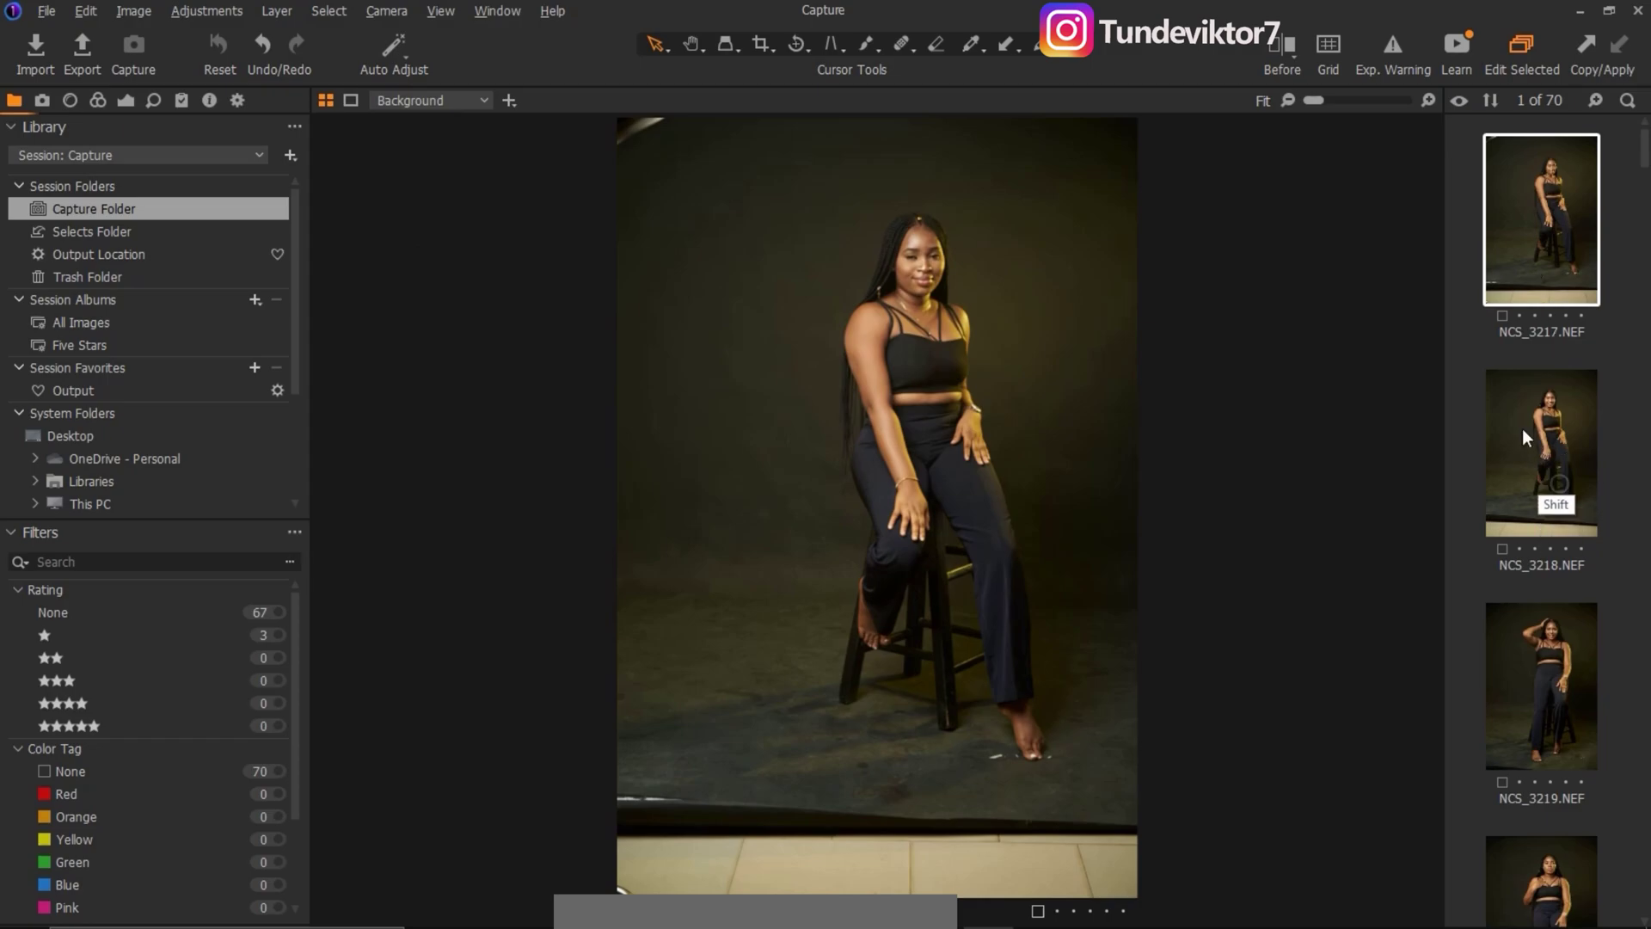
{"action": "left_click", "coordinate": [1554, 445], "text": "ctrl"}
{"action": "left_click", "coordinate": [1554, 443]}
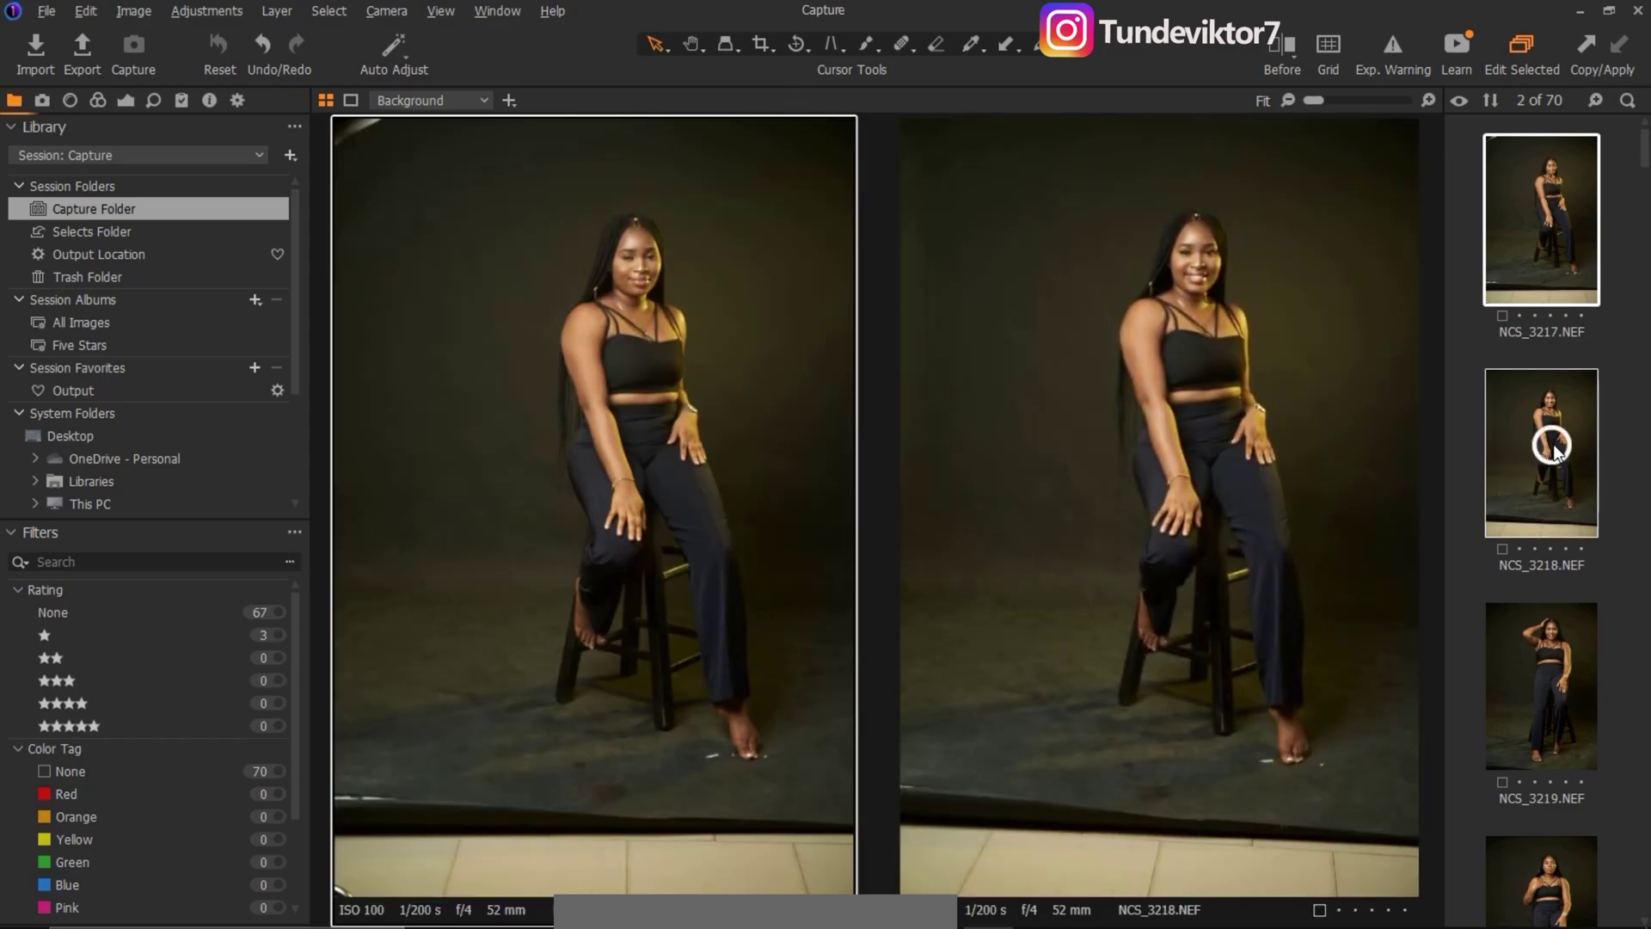
{"action": "right_click", "coordinate": [1554, 444]}
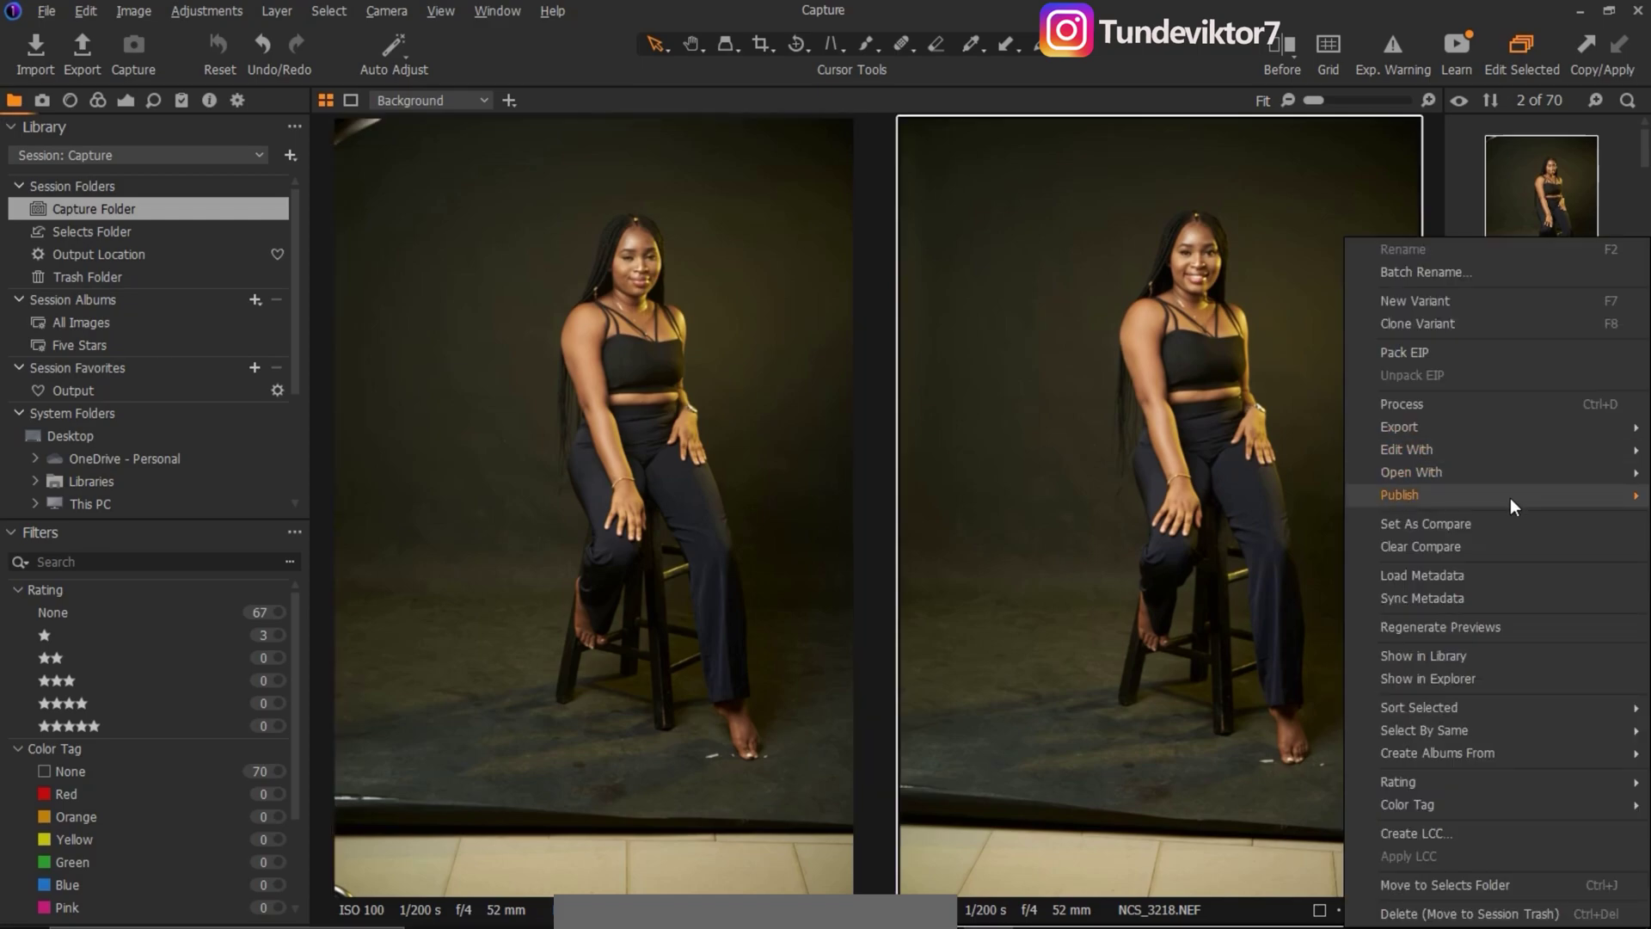
{"action": "left_click", "coordinate": [1486, 886]}
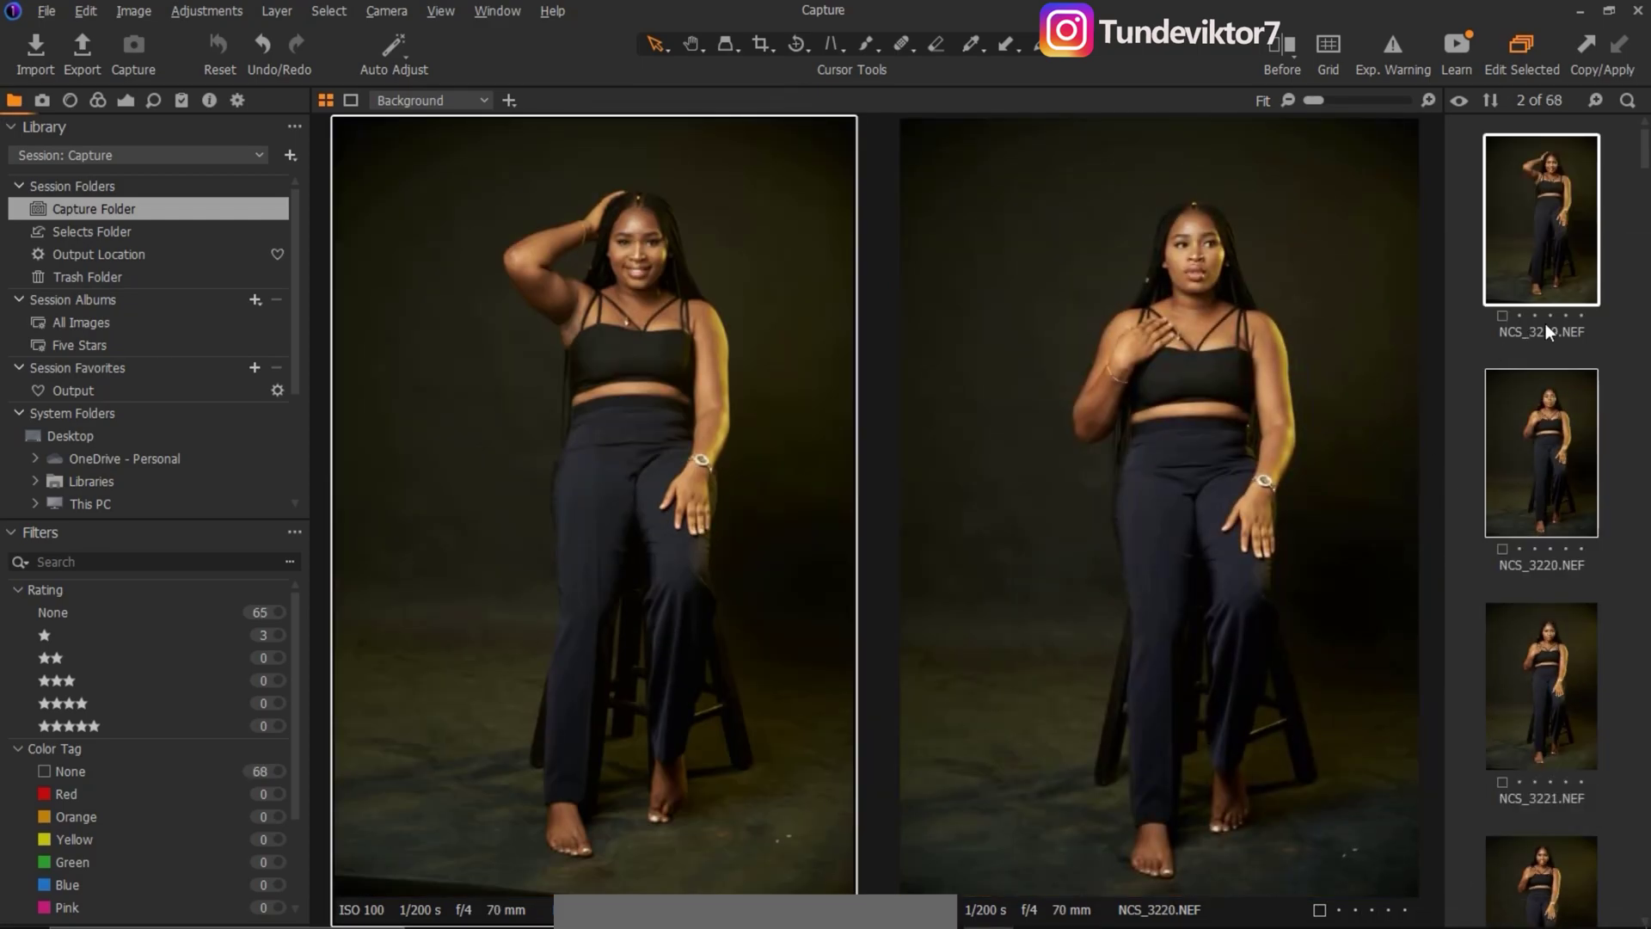
{"action": "left_click", "coordinate": [113, 230]}
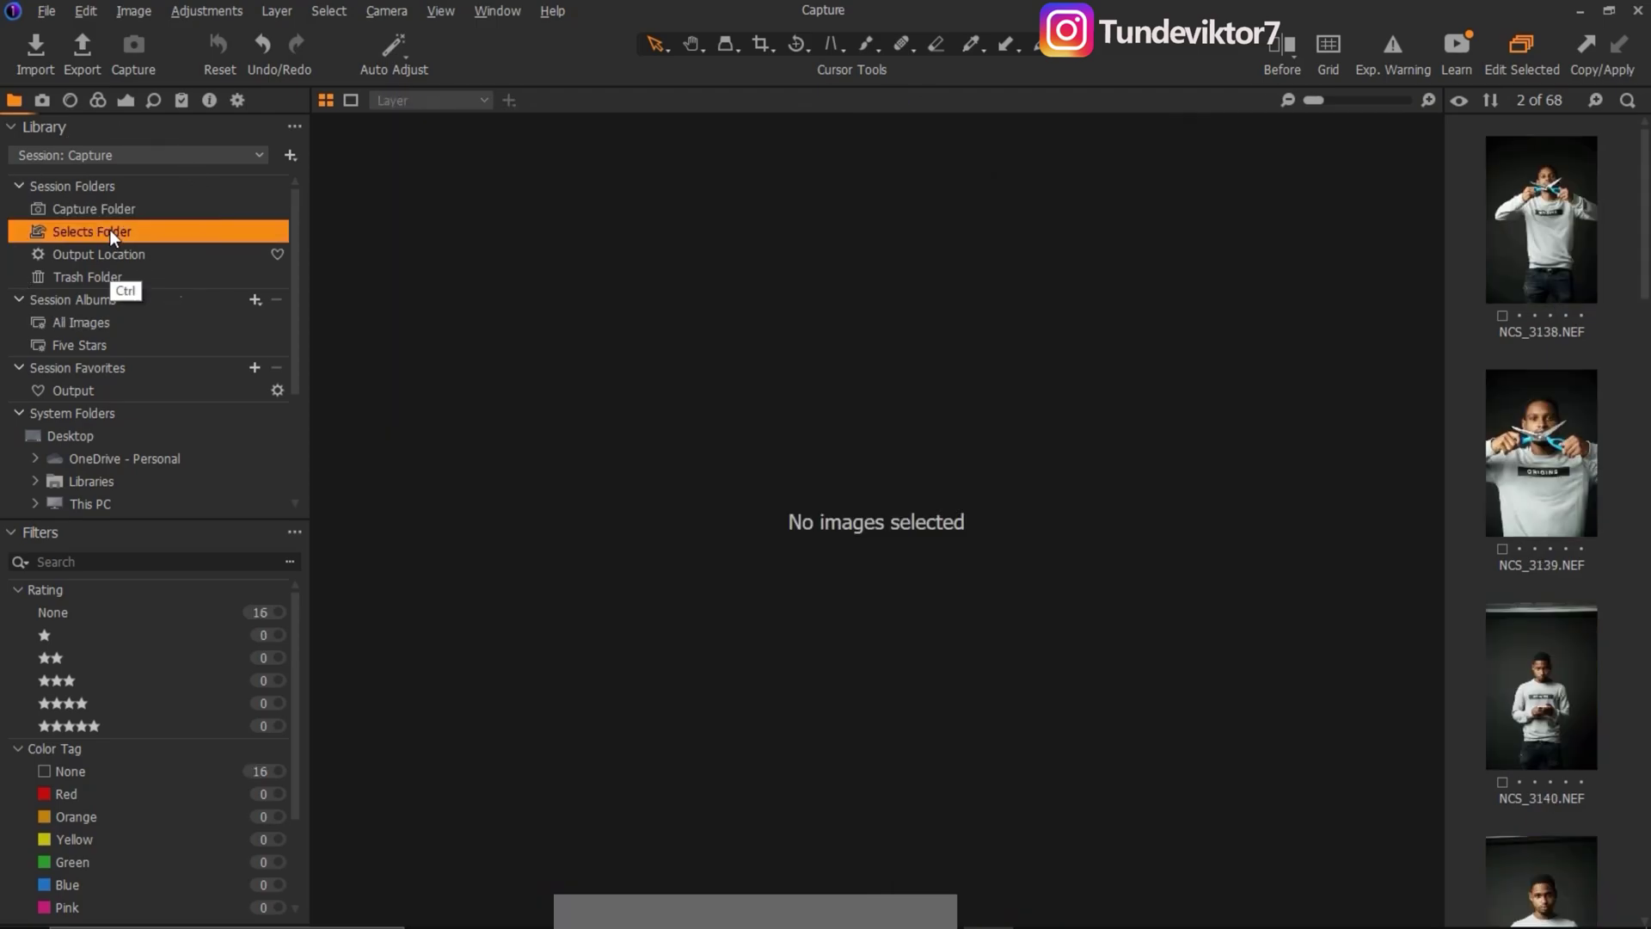
Look through the photos in the Selects Folder and view the moved NCS_3217.NEF and NCS_3218.NEF
{"action": "scroll", "coordinate": [1585, 507], "scroll_direction": "down", "scroll_amount": 15}
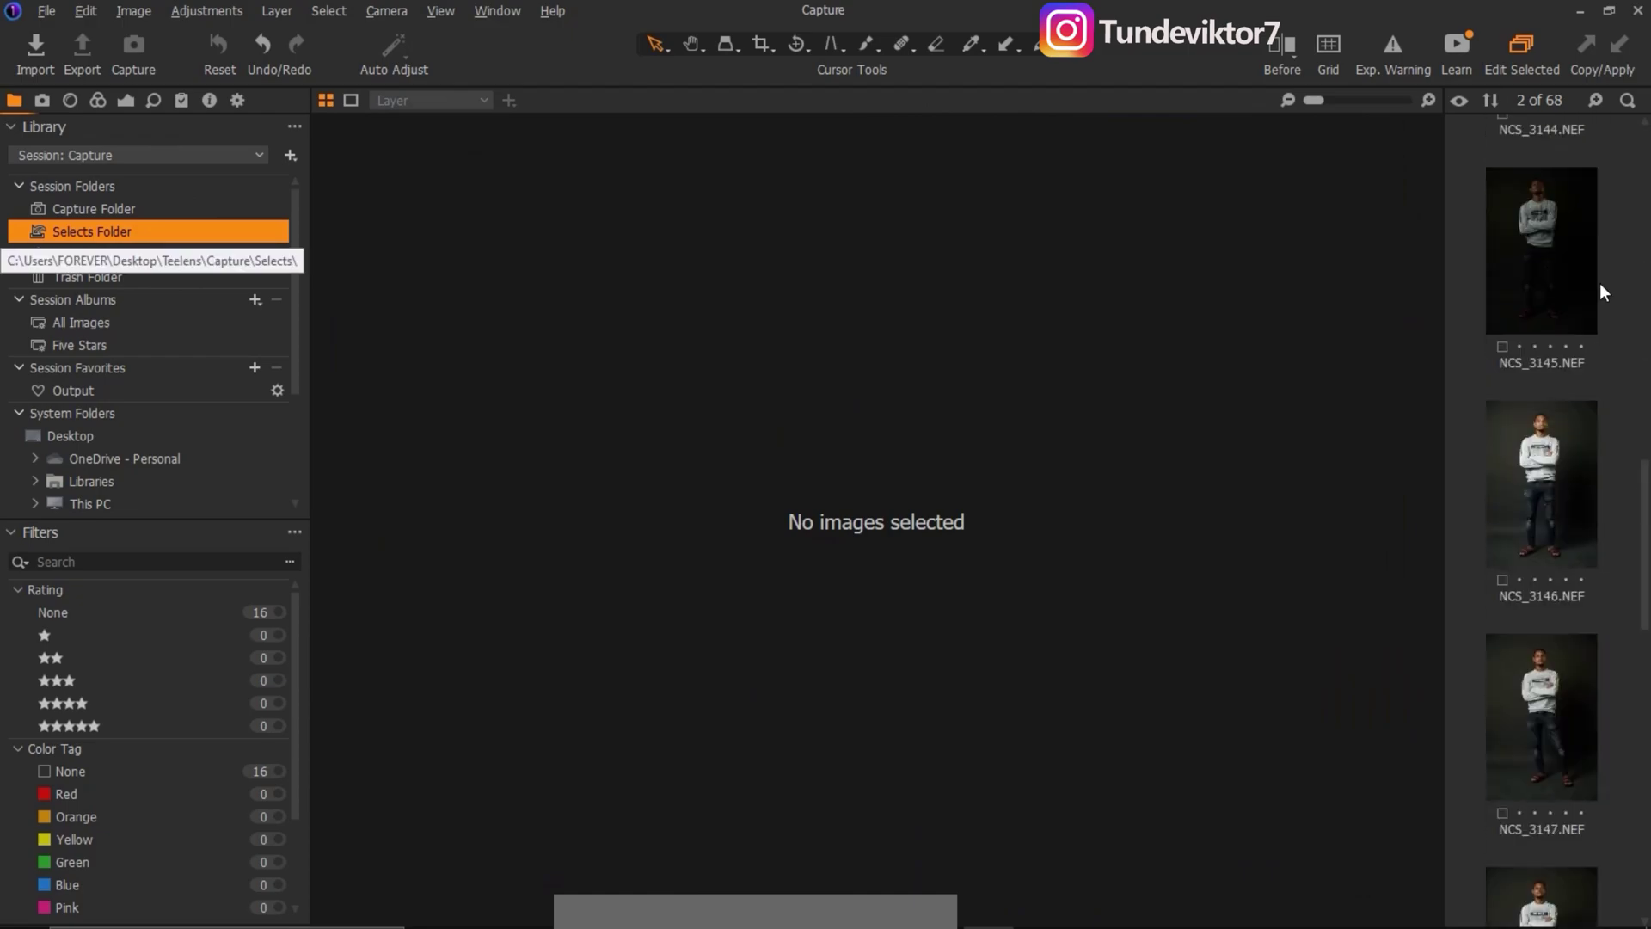
{"action": "scroll", "coordinate": [1599, 521], "scroll_direction": "down", "scroll_amount": 10}
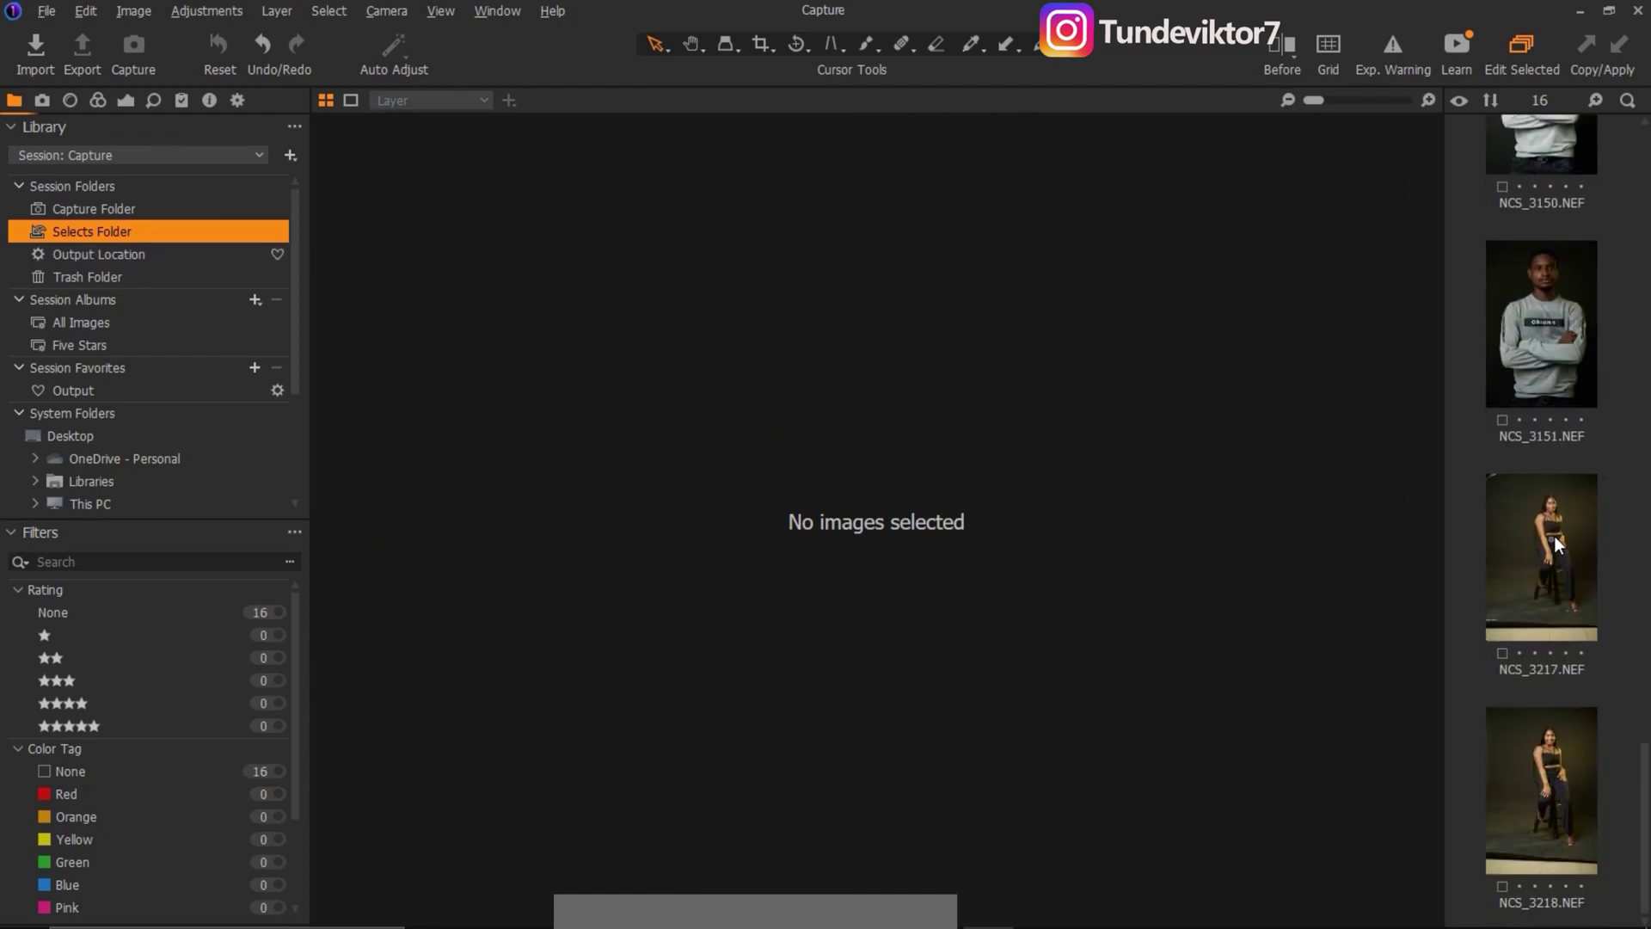
{"action": "left_click", "coordinate": [1549, 551]}
{"action": "left_click", "coordinate": [1552, 777]}
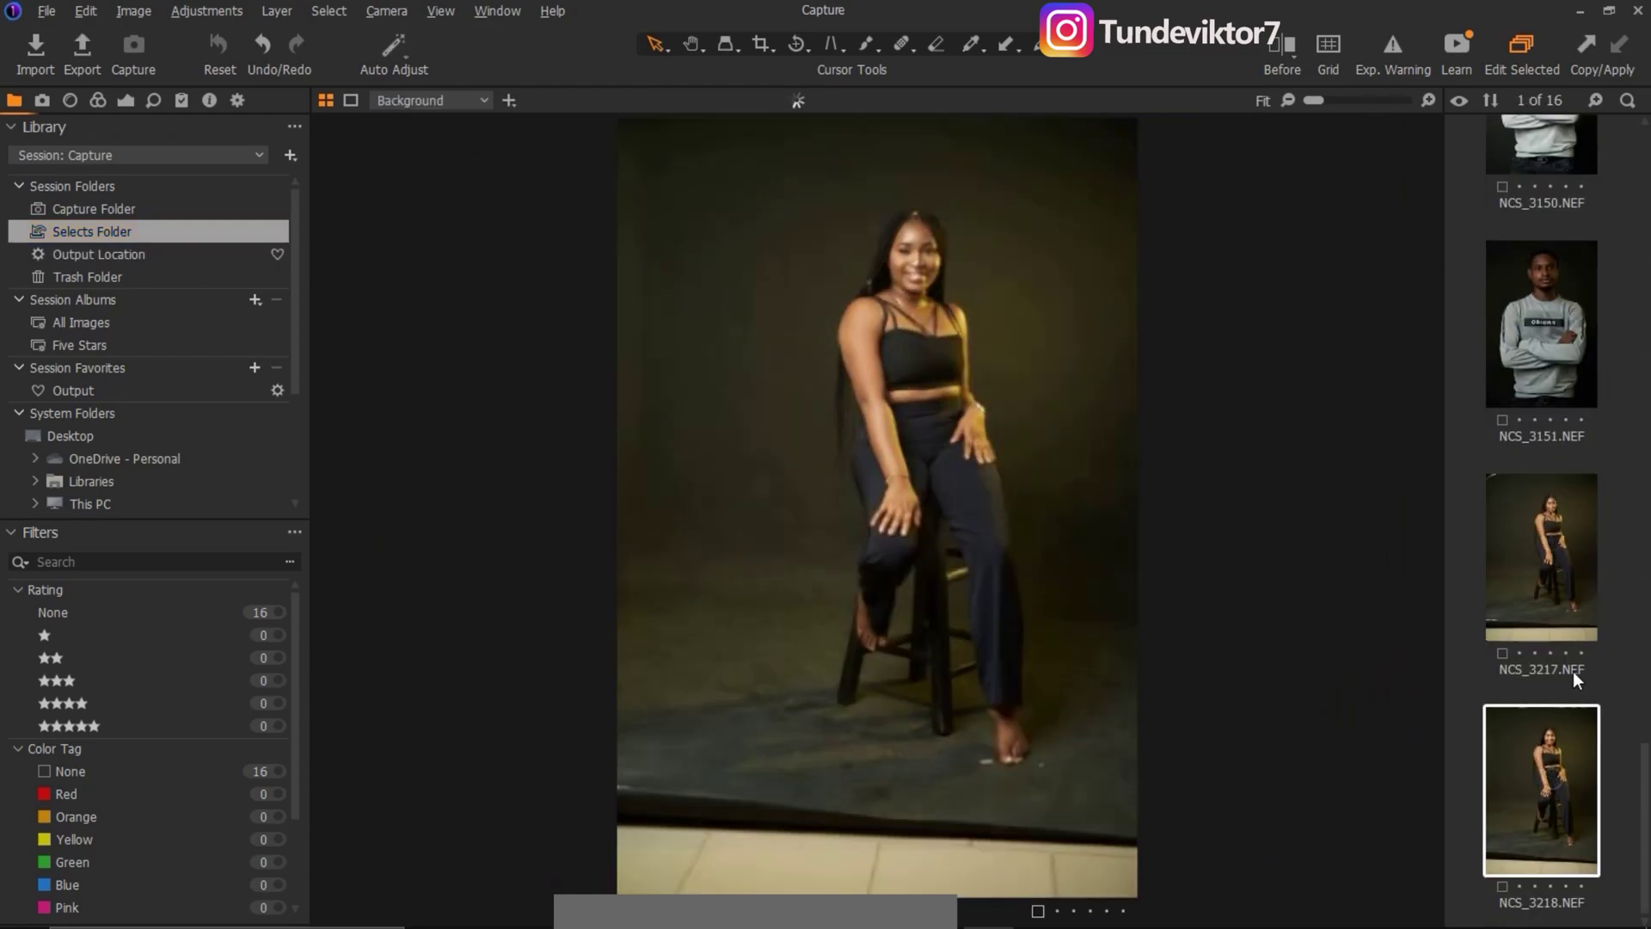
{"action": "scroll", "coordinate": [1600, 430], "scroll_direction": "up", "scroll_amount": 12}
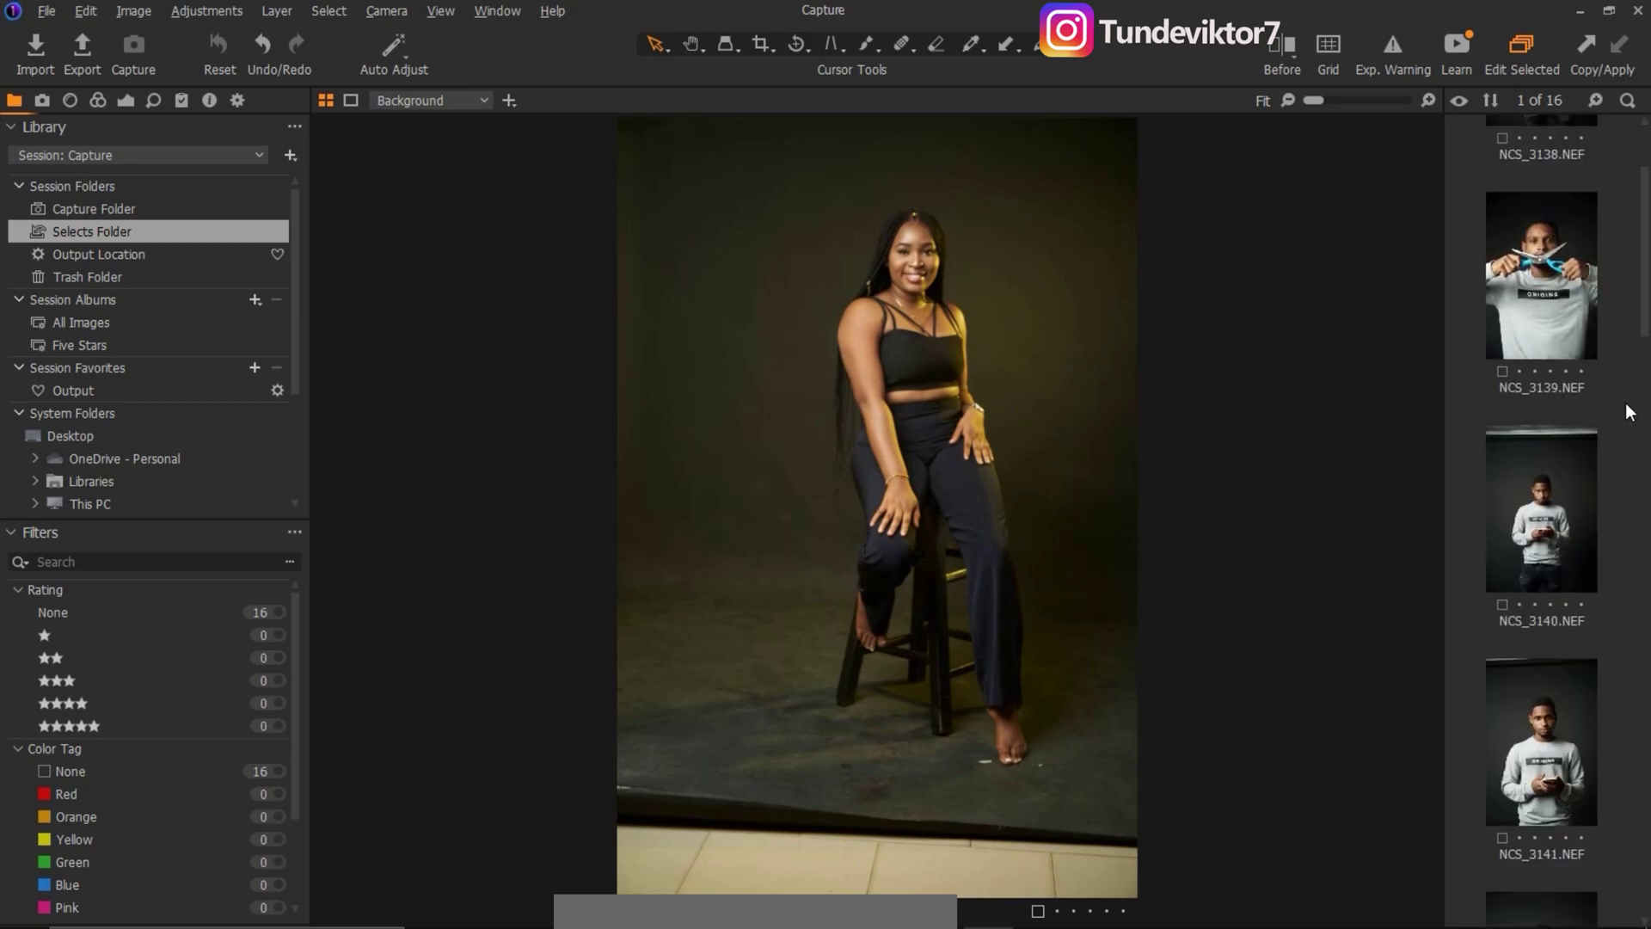
Open the Capture Folder, check the session's subfolders in File Explorer, and return to Capture One
{"action": "left_click", "coordinate": [129, 209]}
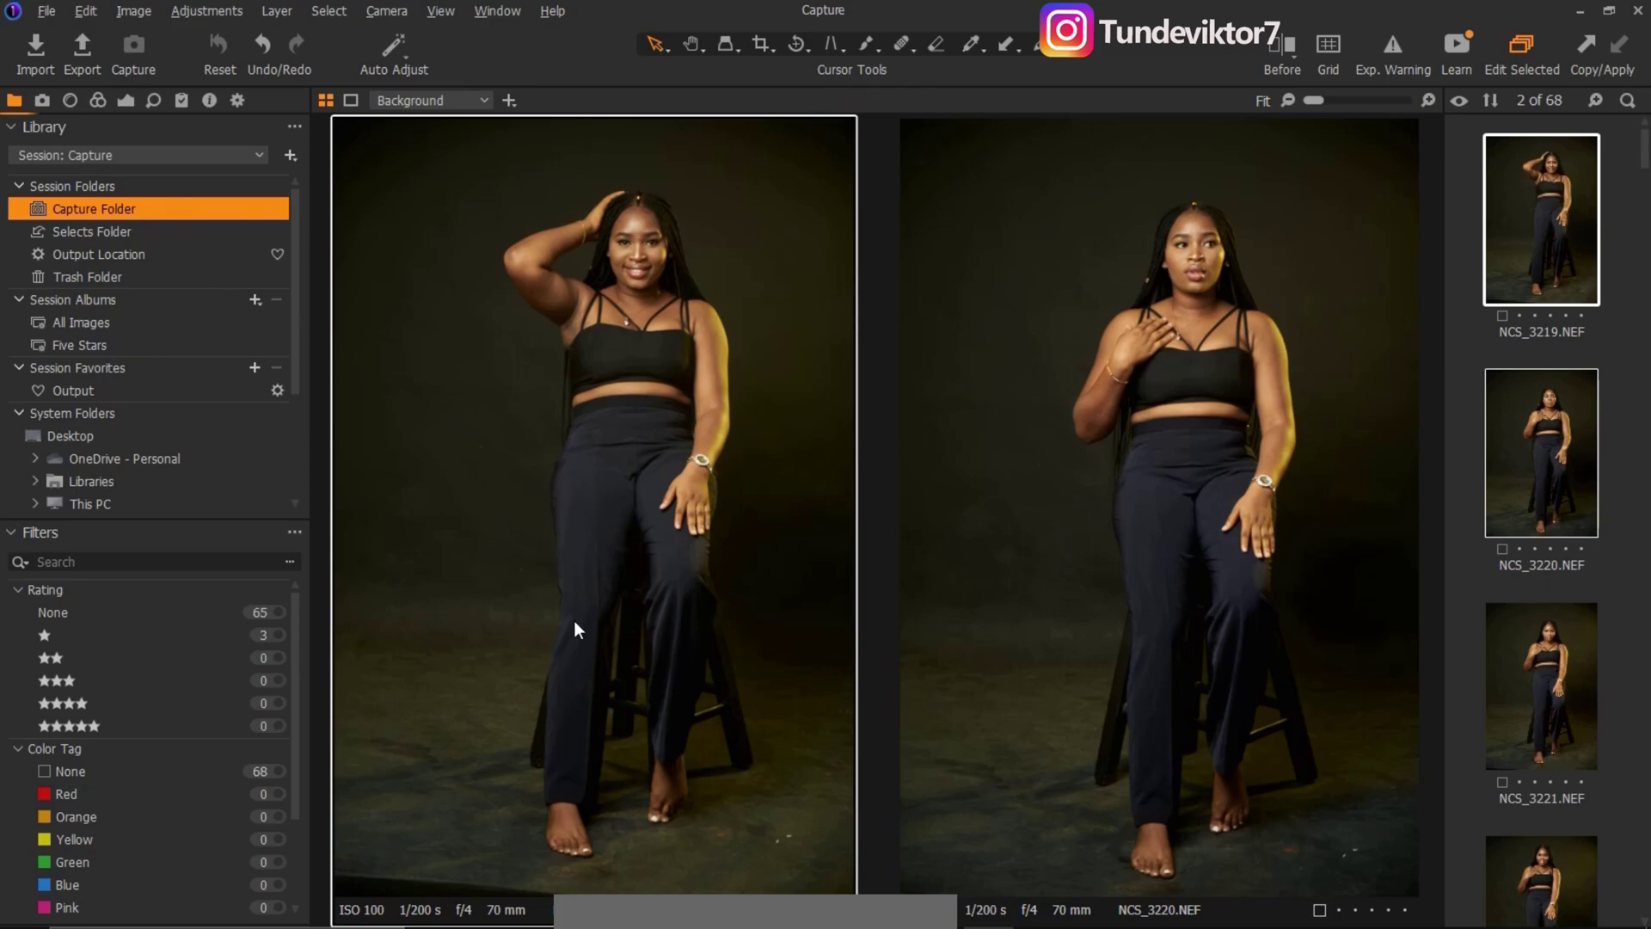
{"action": "left_click", "coordinate": [533, 909]}
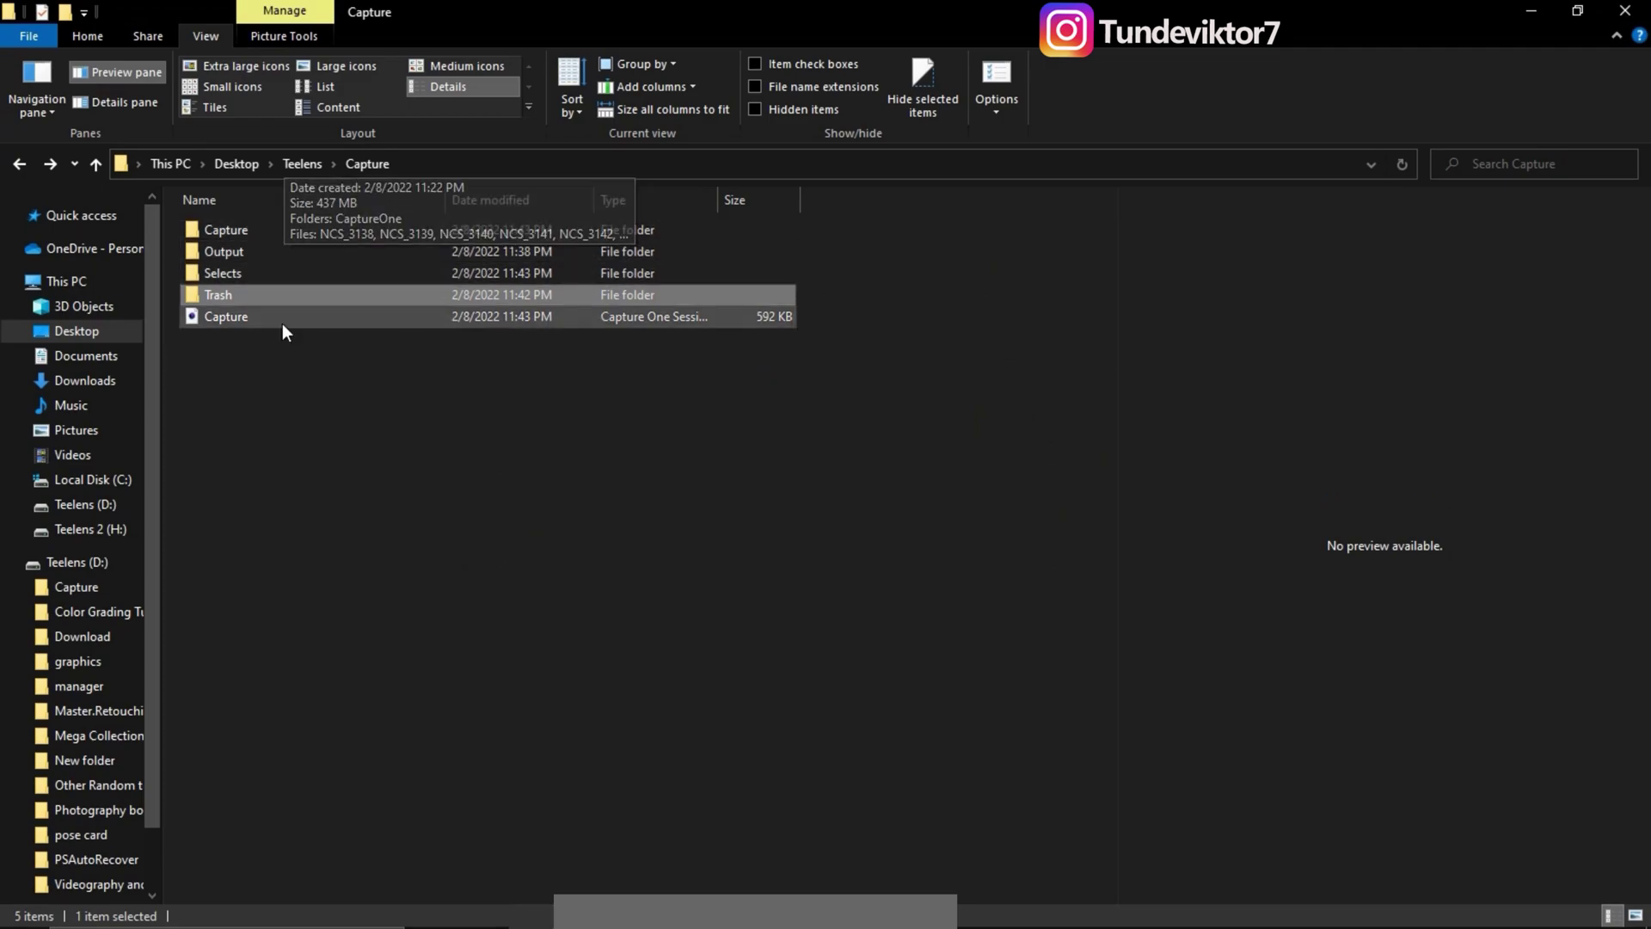
{"action": "left_click", "coordinate": [578, 908]}
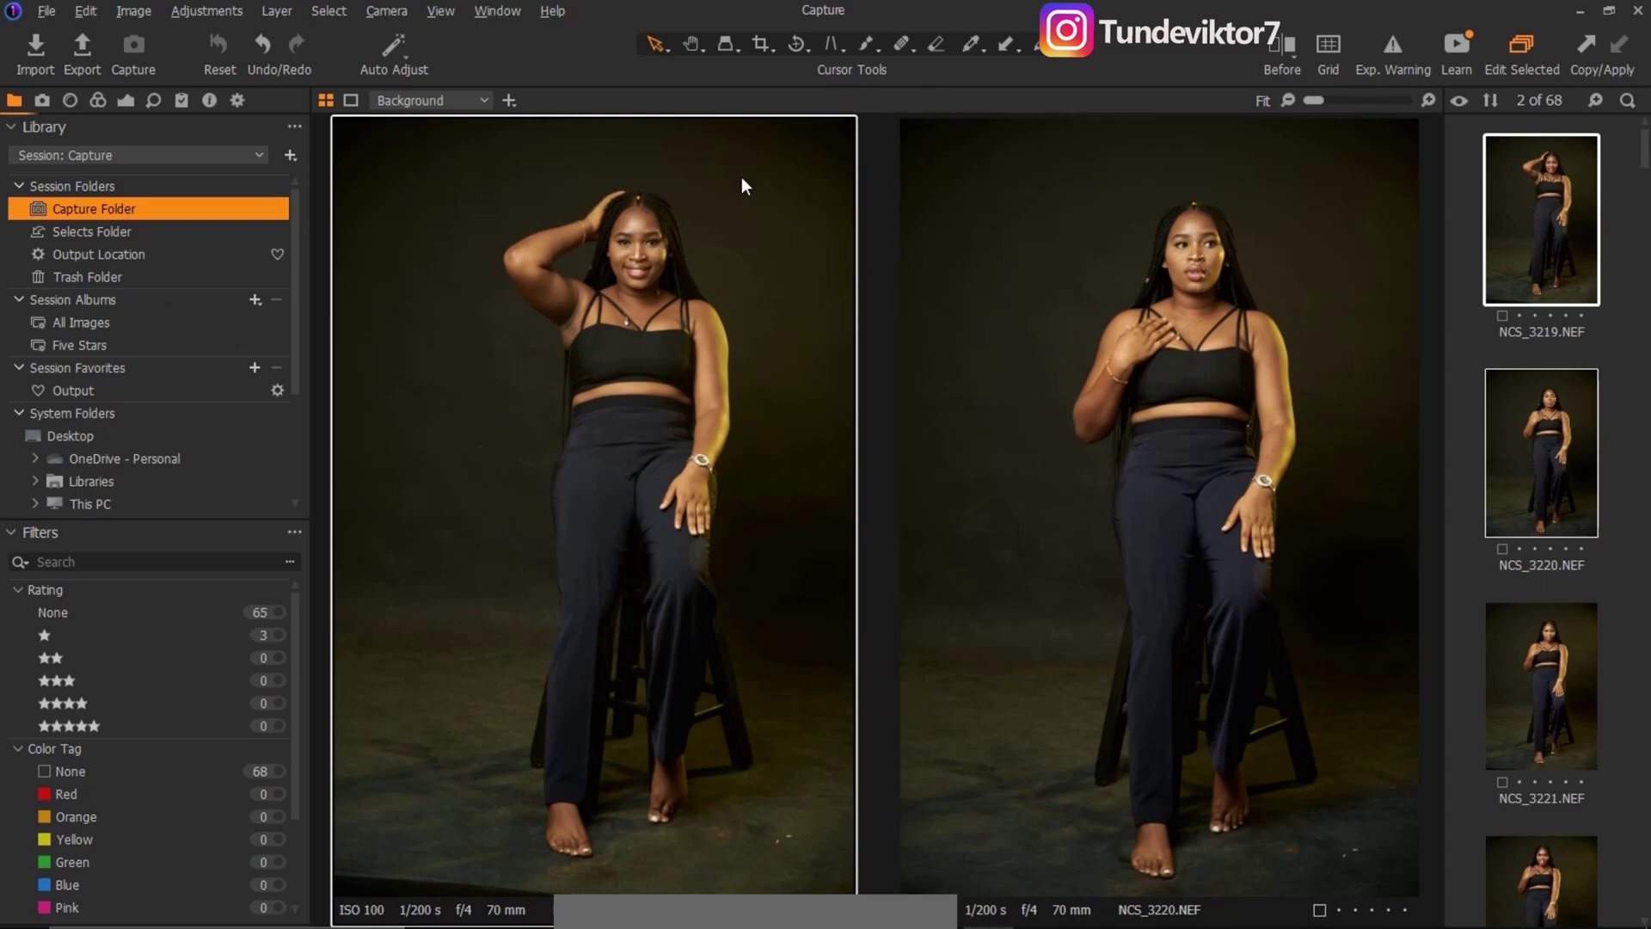
Export NCS_3219.NEF as a JPEG at quality 90 to the Session Output Folder
{"action": "left_click", "coordinate": [1616, 311]}
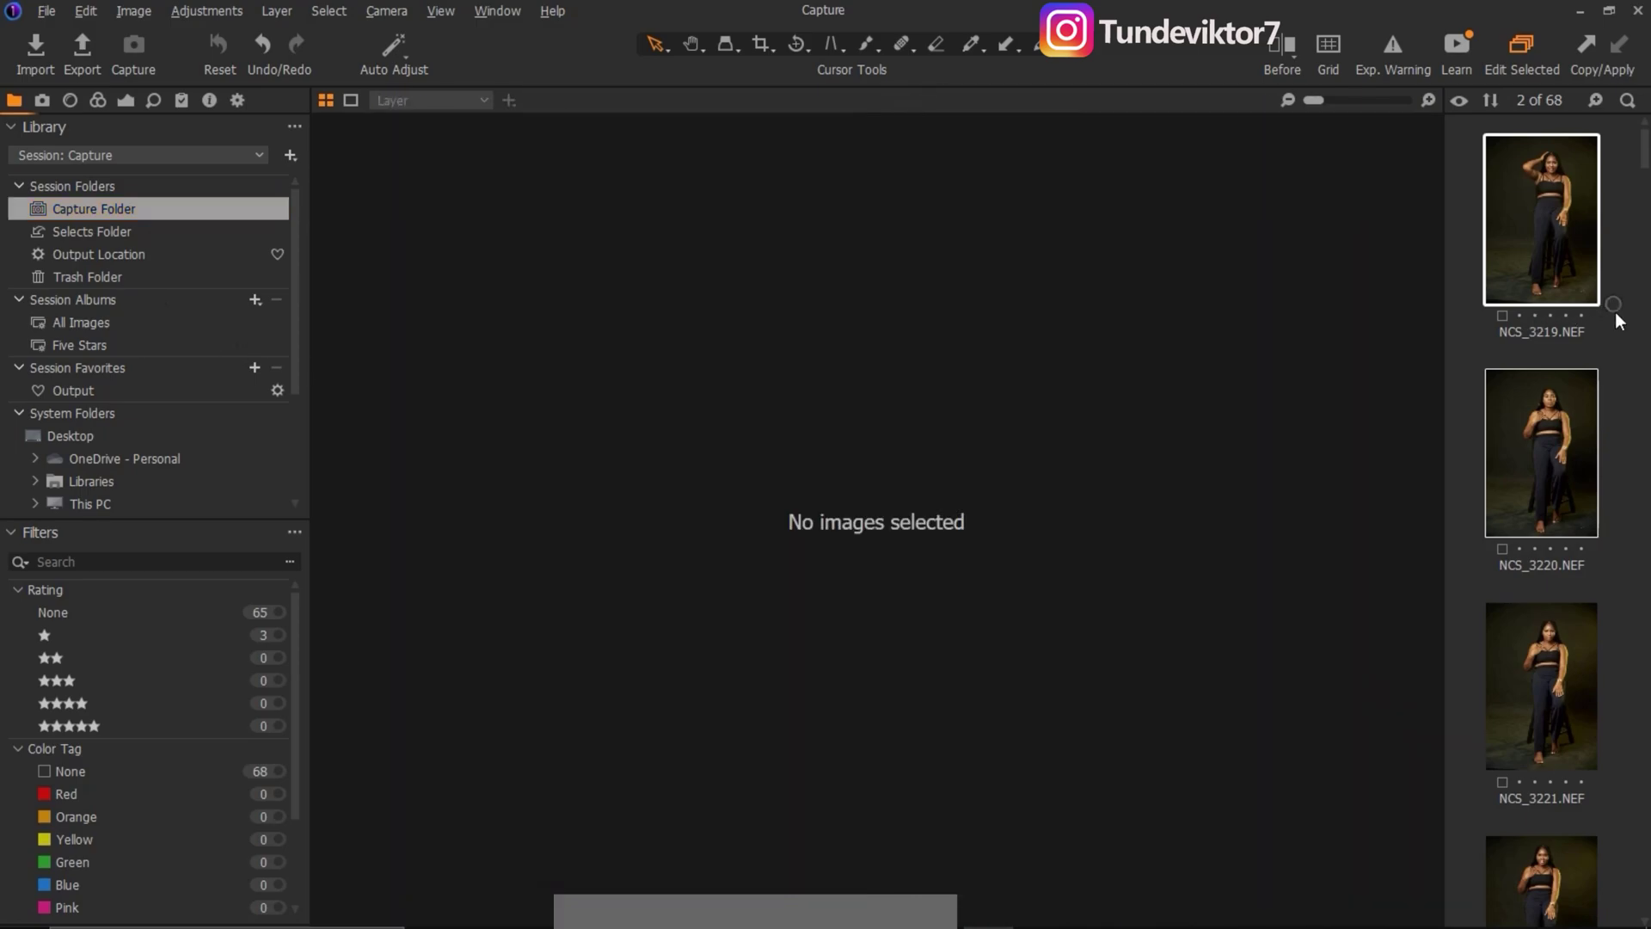
{"action": "left_click", "coordinate": [1548, 244]}
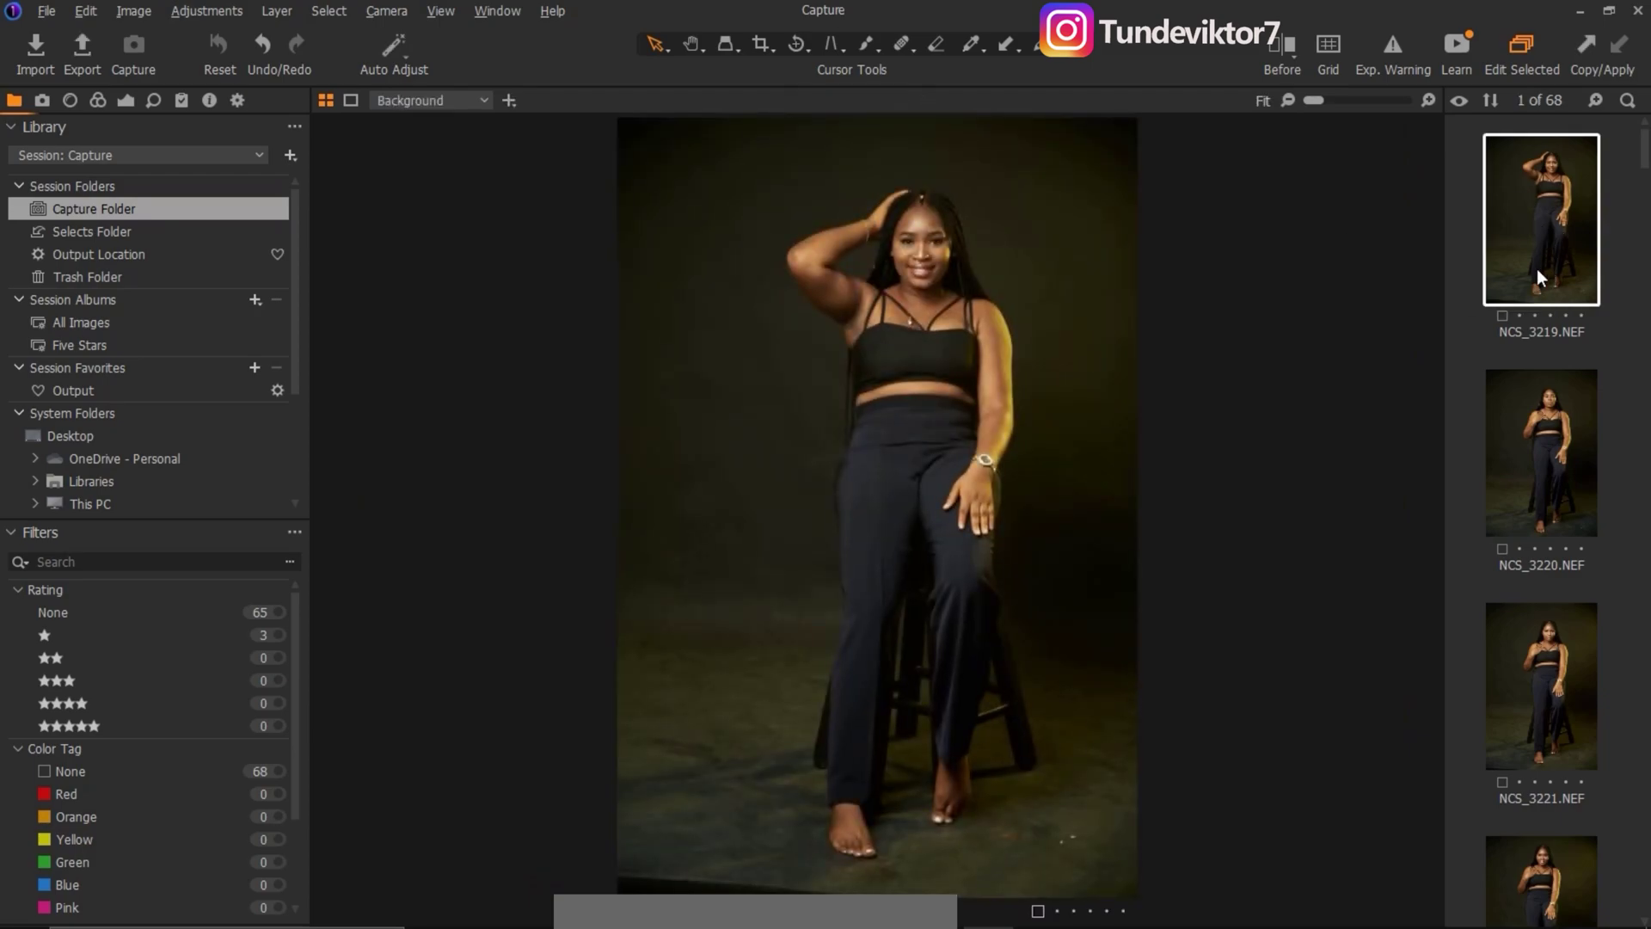
{"action": "left_click", "coordinate": [84, 51]}
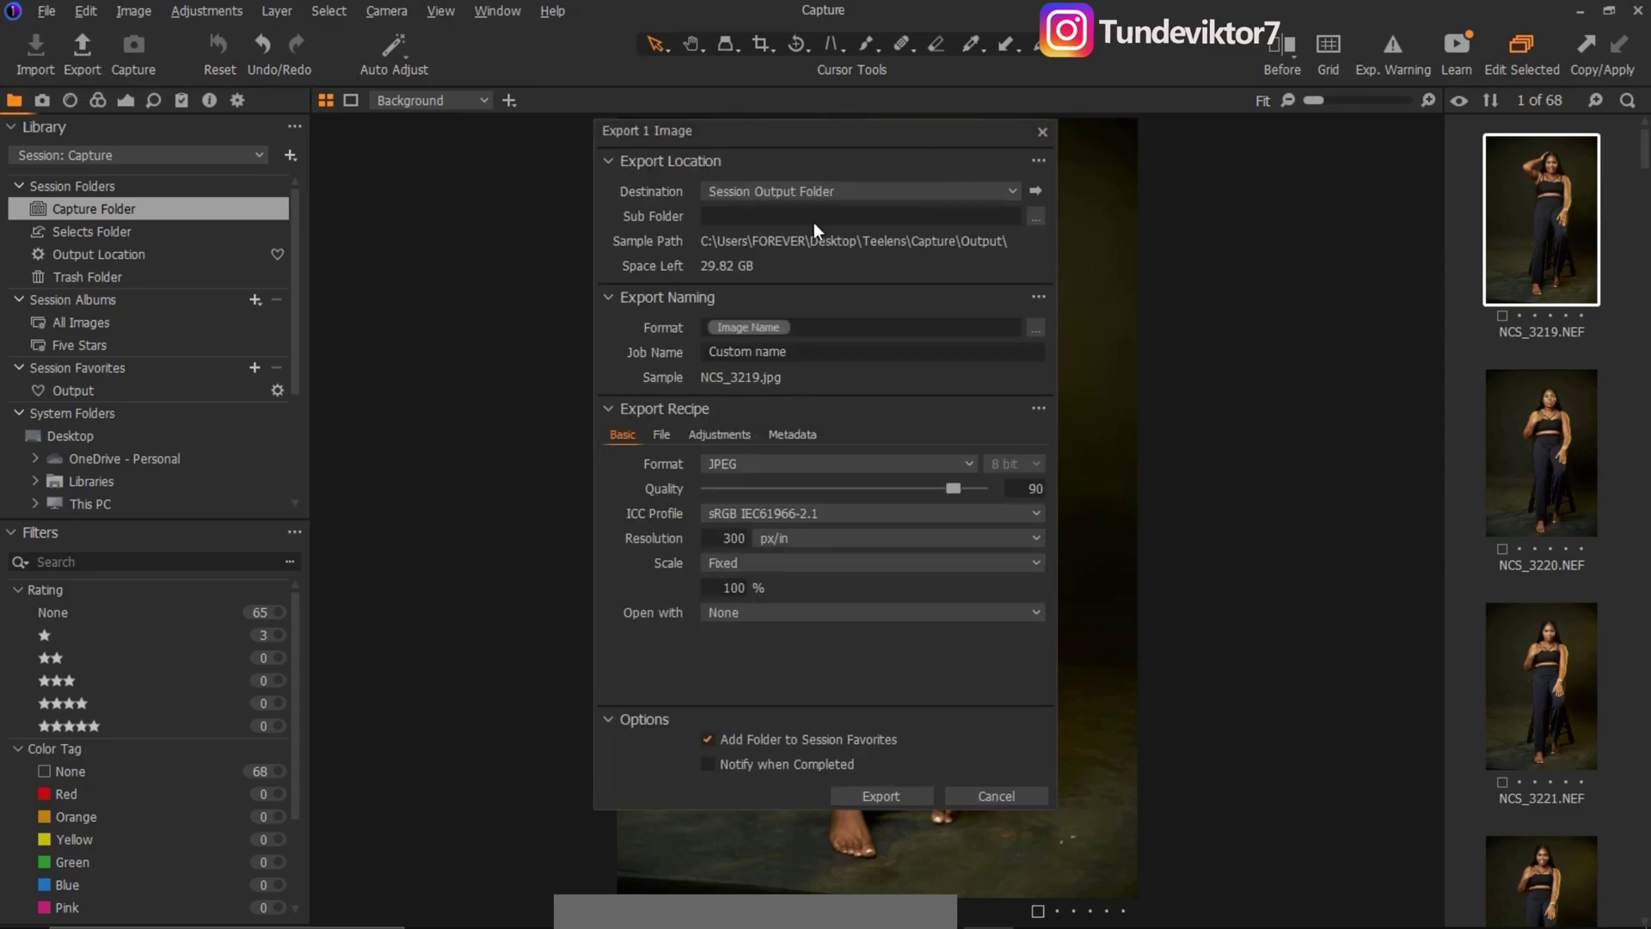
{"action": "left_click", "coordinate": [834, 192]}
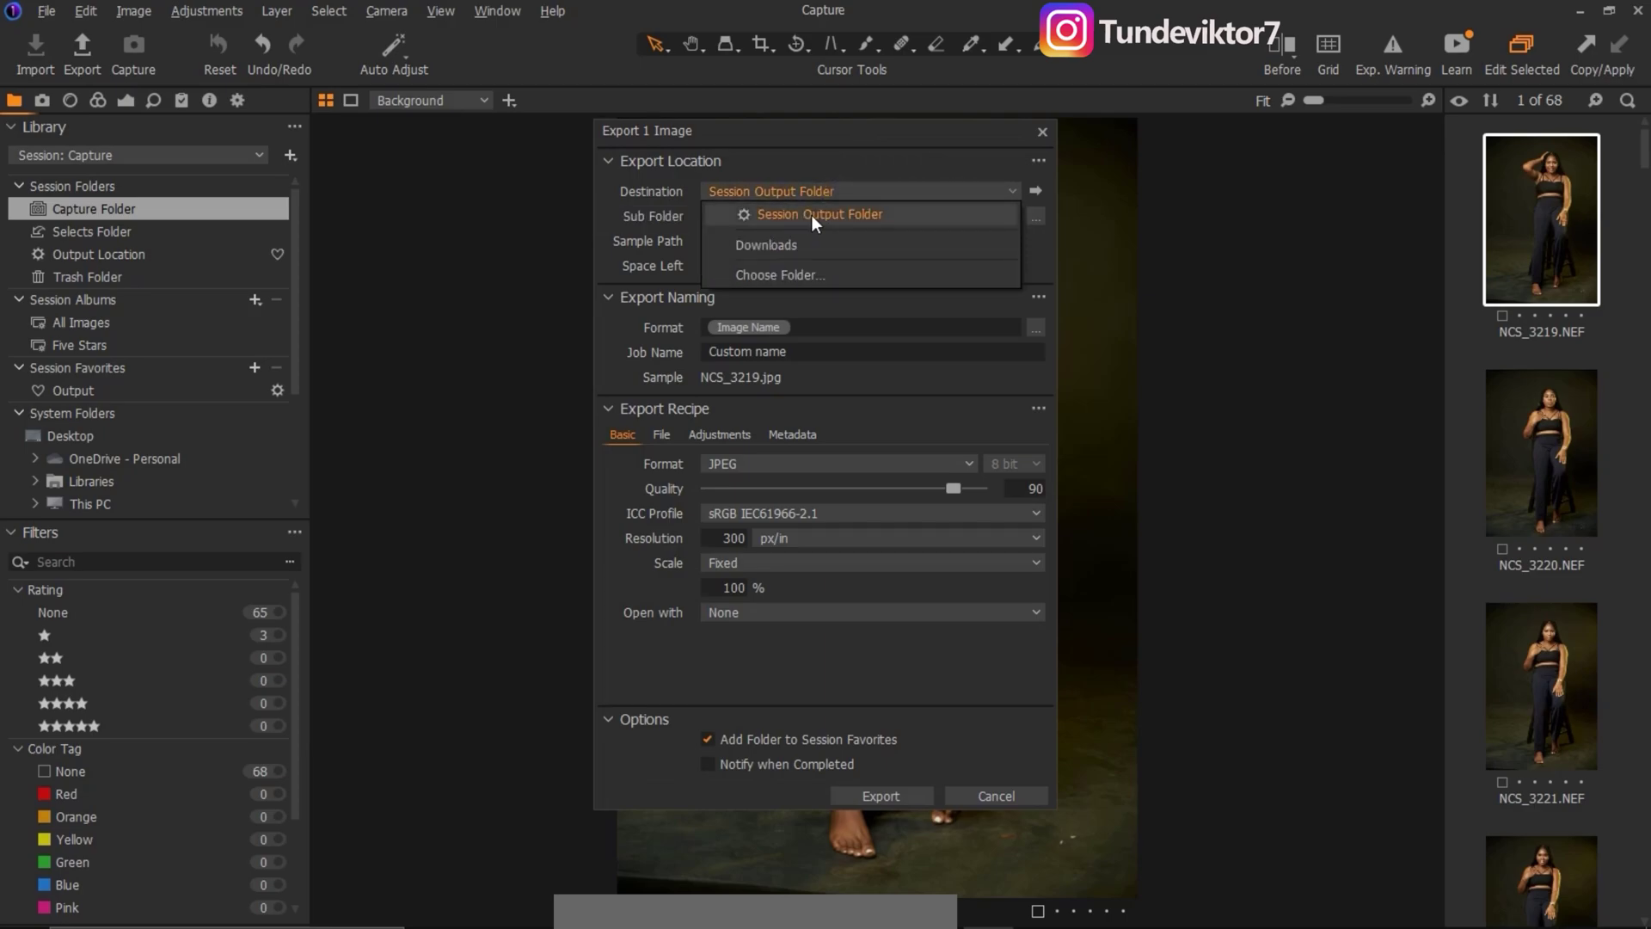
{"action": "left_click", "coordinate": [812, 213]}
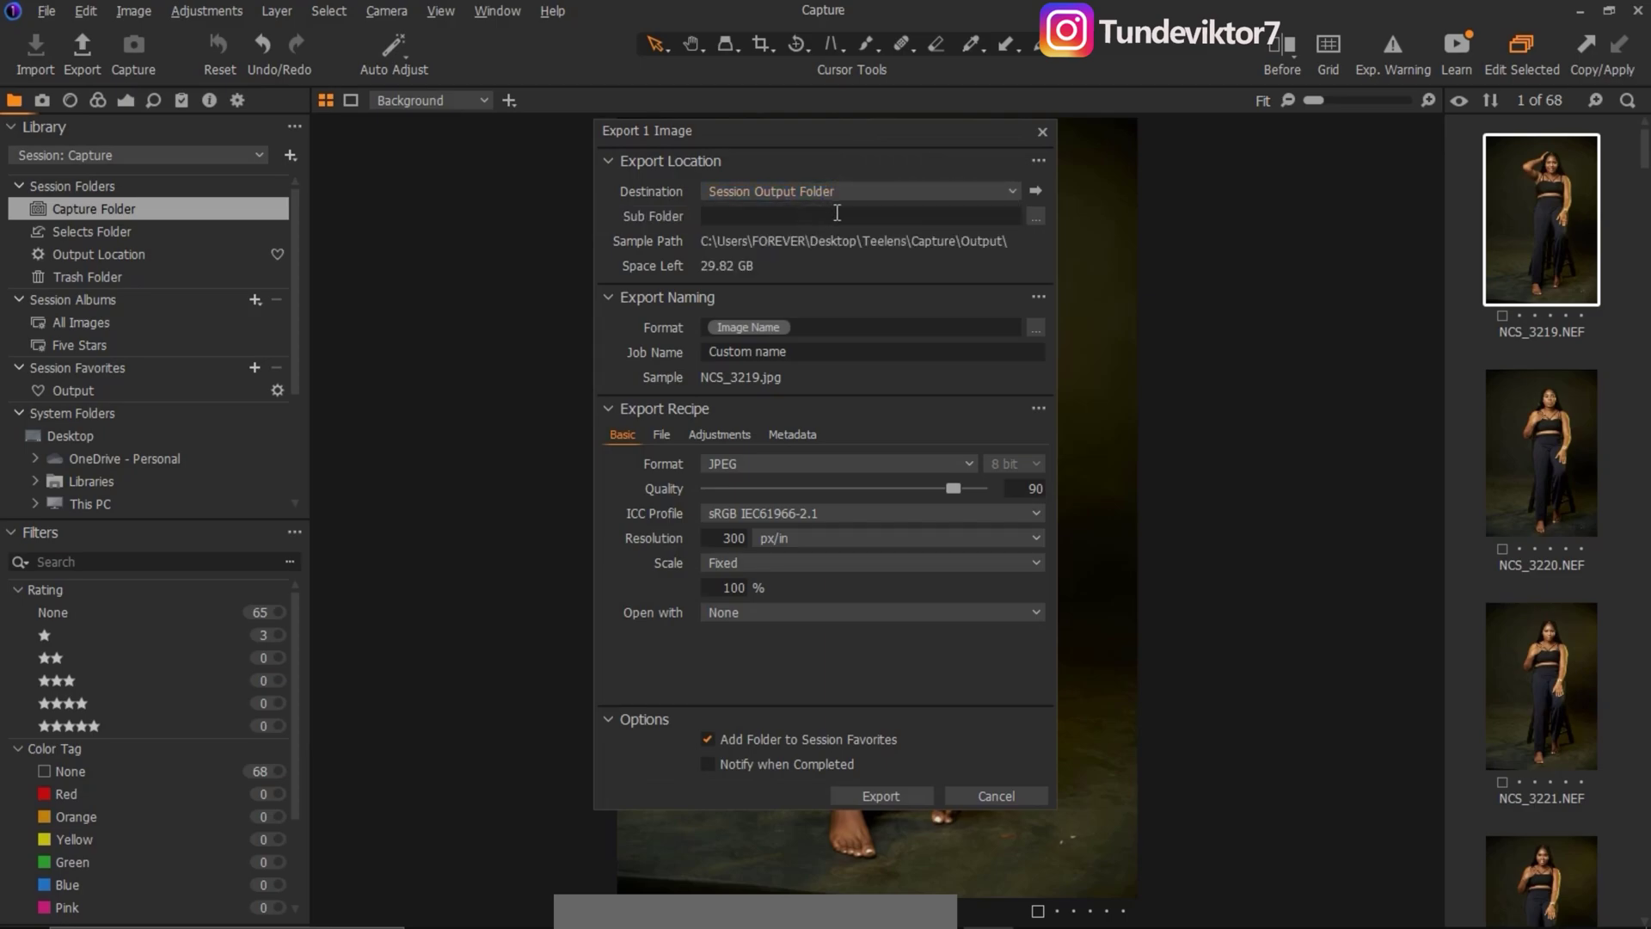
{"action": "left_click", "coordinate": [885, 799]}
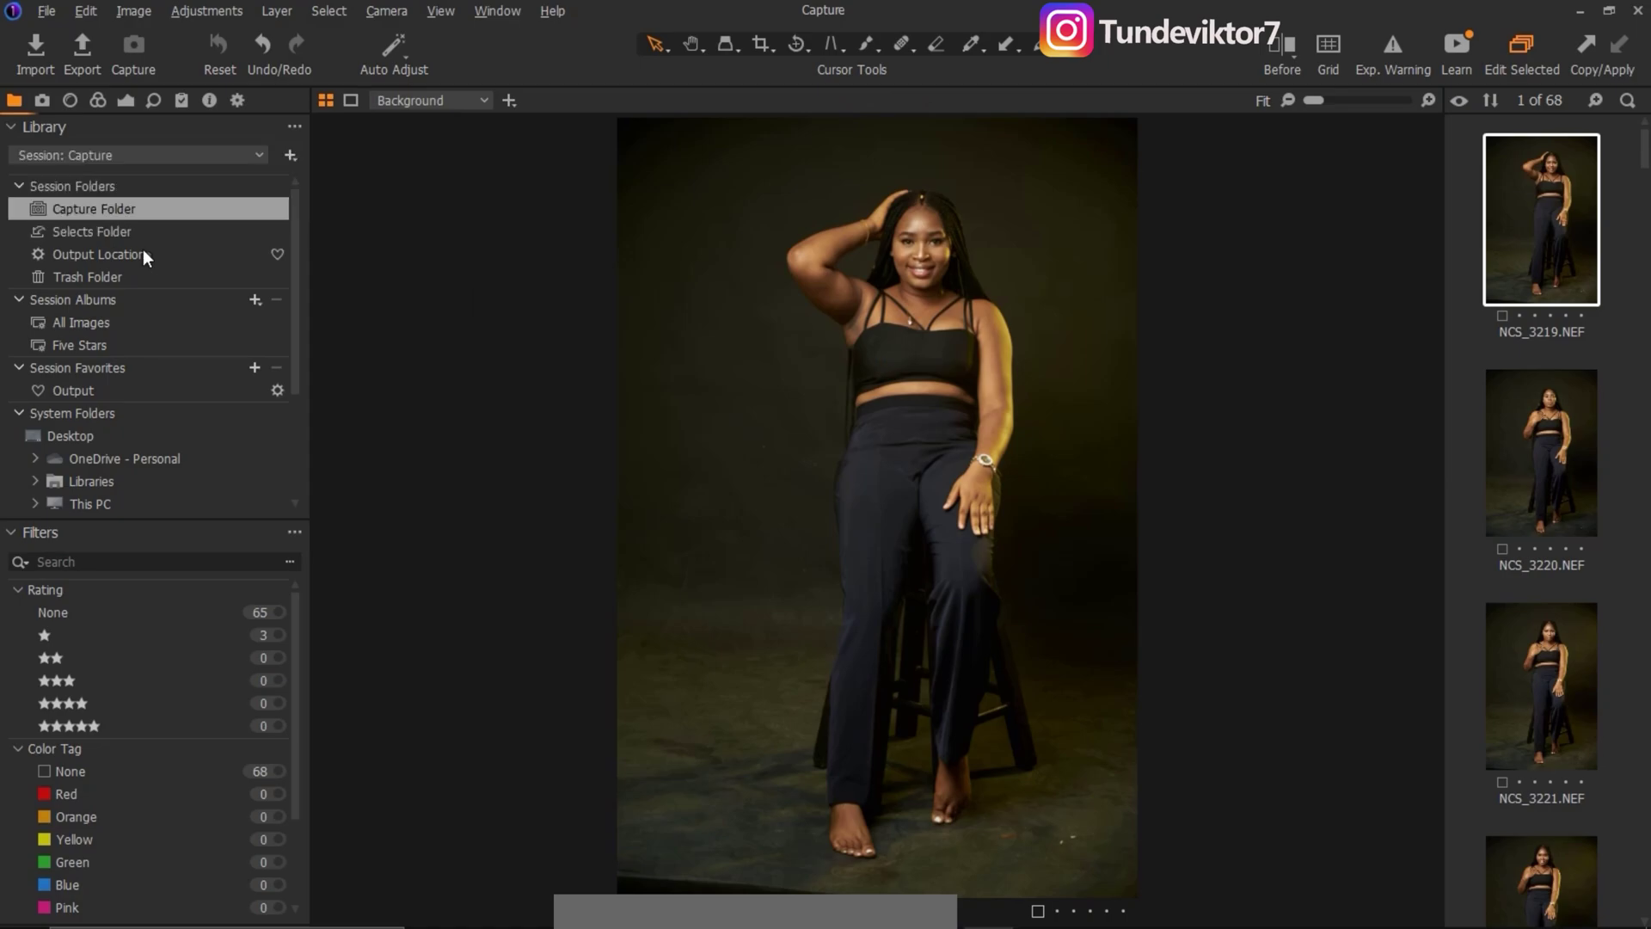
View the exported NCS_3219.jpg in the Output Location and check the same file in the session's Output subfolder in File Explorer
{"action": "left_click", "coordinate": [124, 254]}
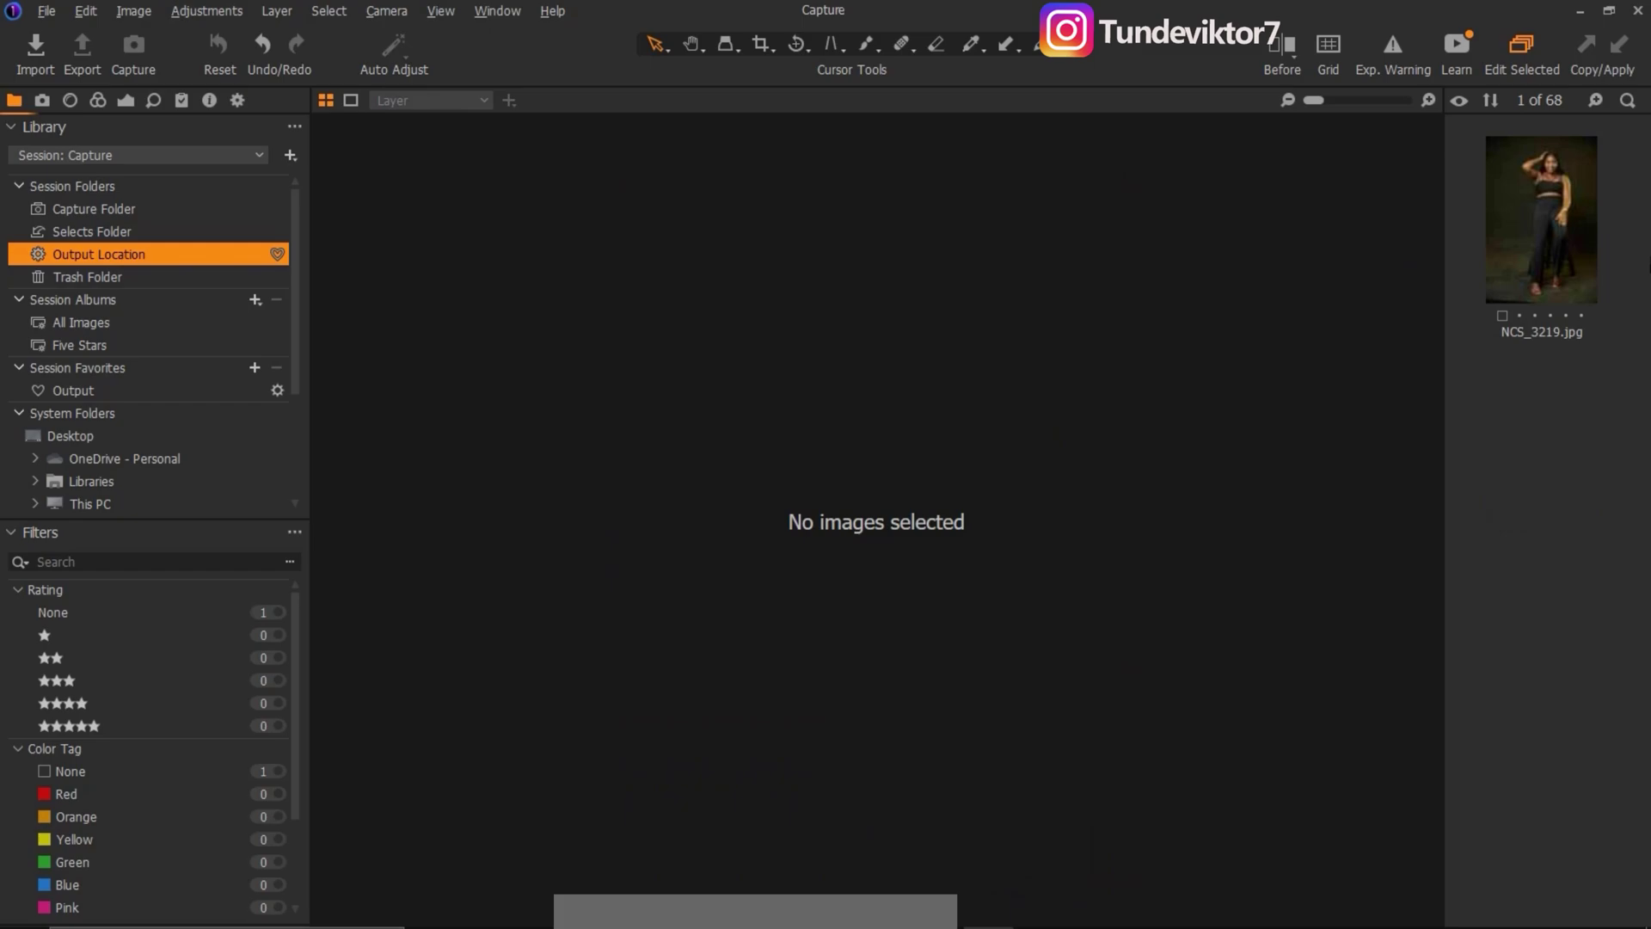
{"action": "left_click", "coordinate": [1545, 245]}
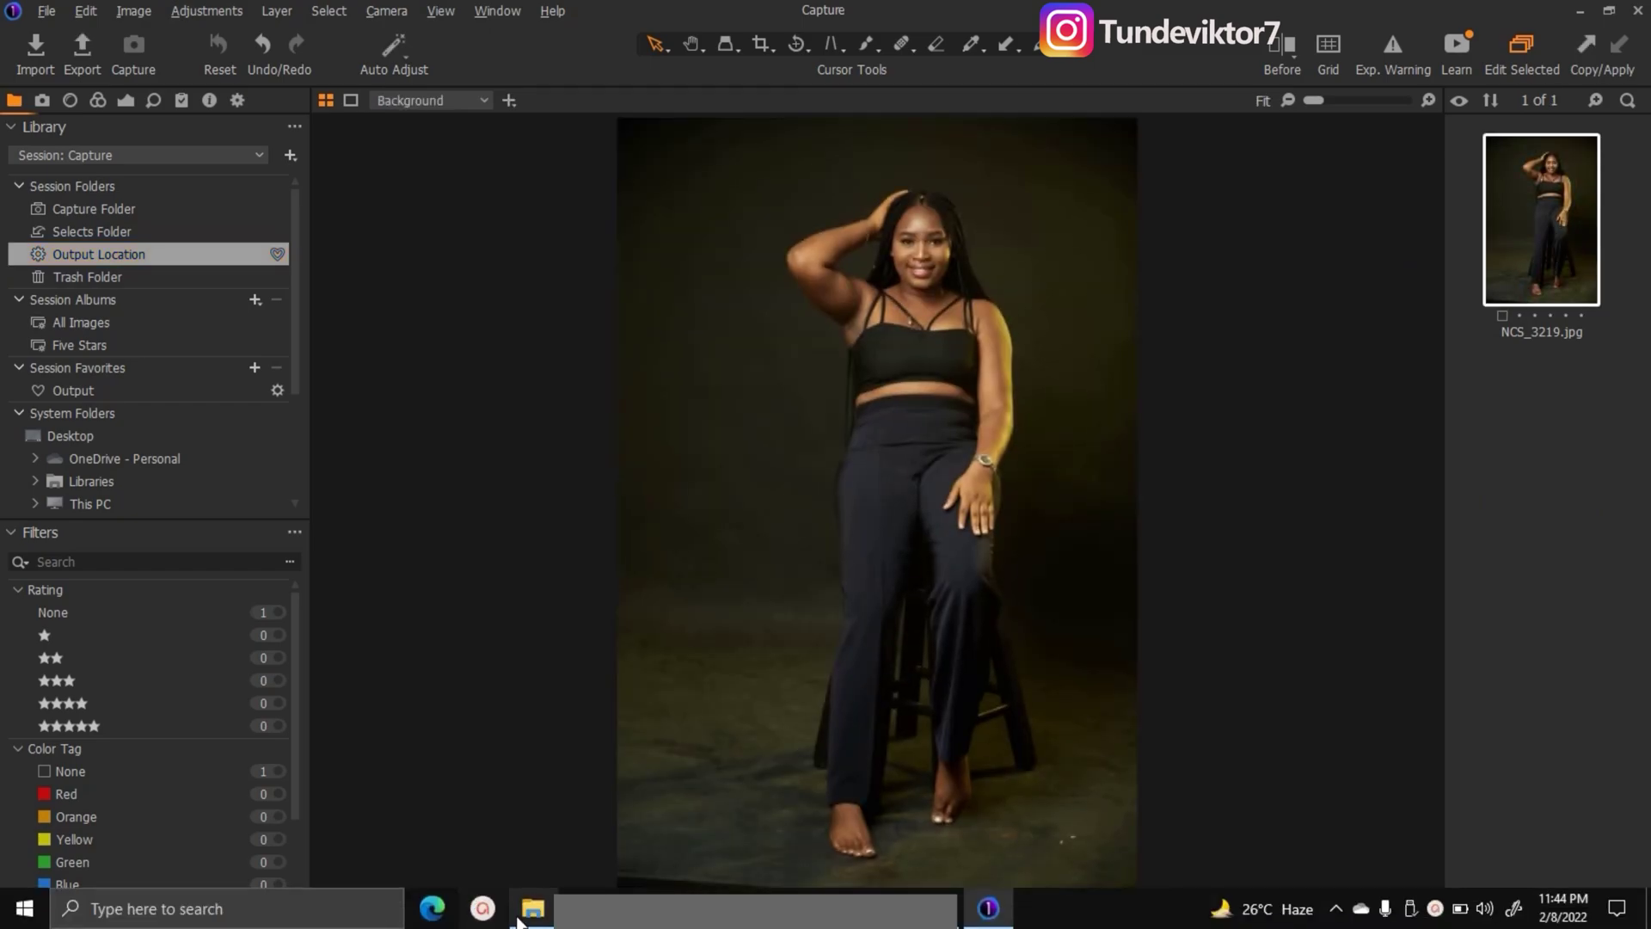
{"action": "left_click", "coordinate": [520, 919]}
{"action": "left_click", "coordinate": [280, 252]}
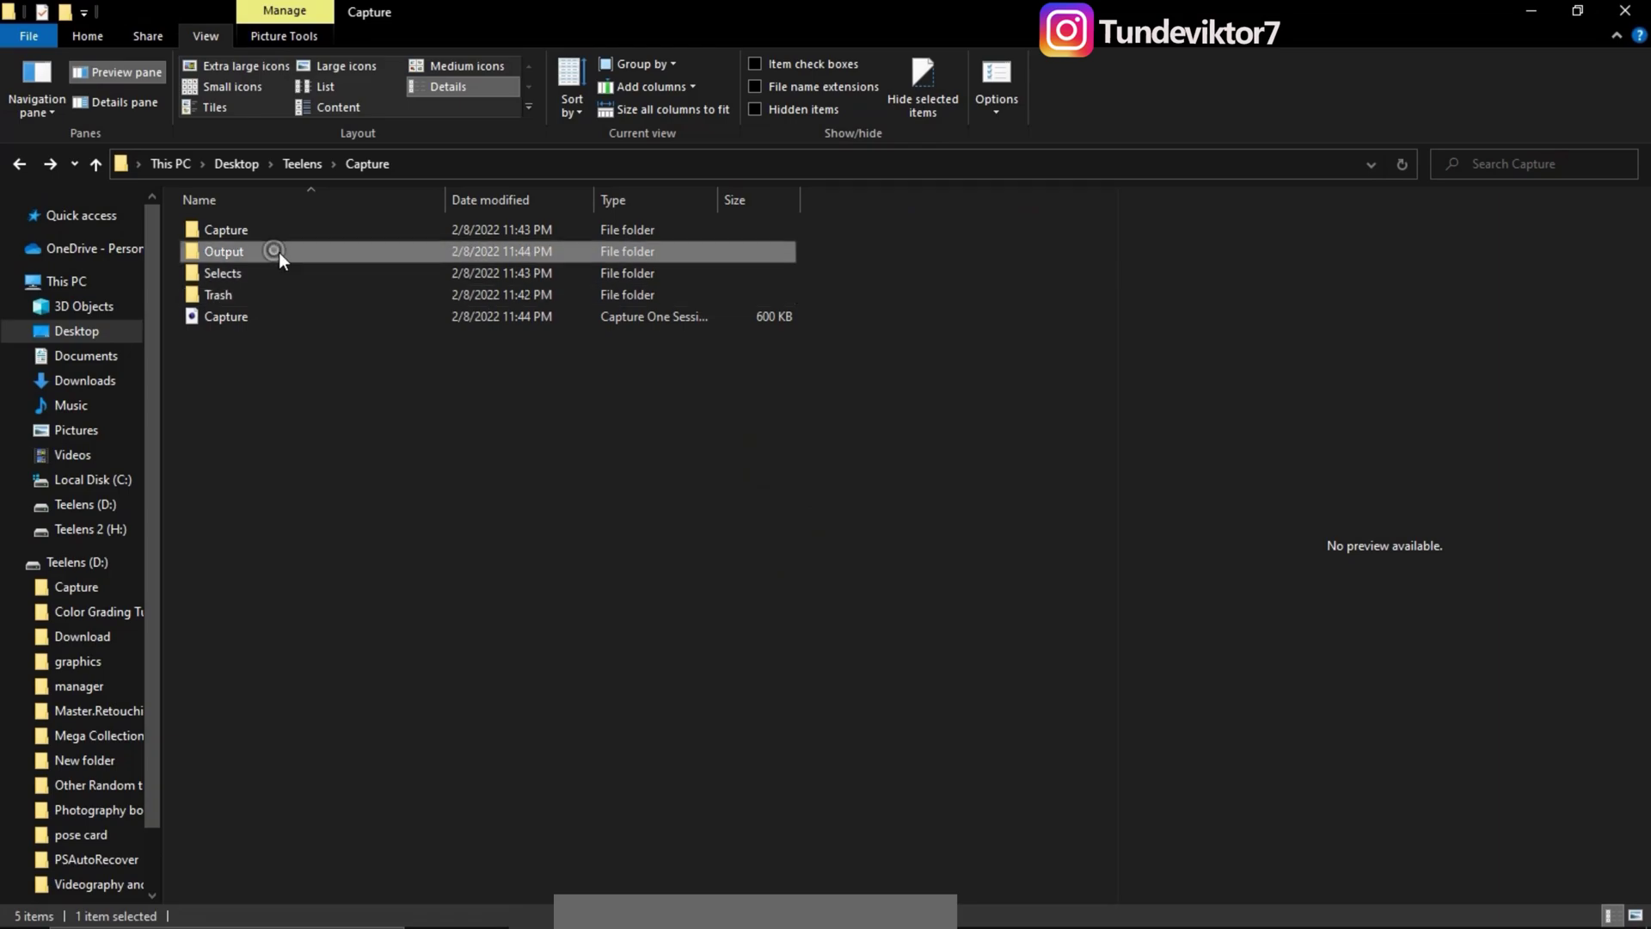
{"action": "double_click", "coordinate": [270, 249]}
{"action": "left_click", "coordinate": [375, 248]}
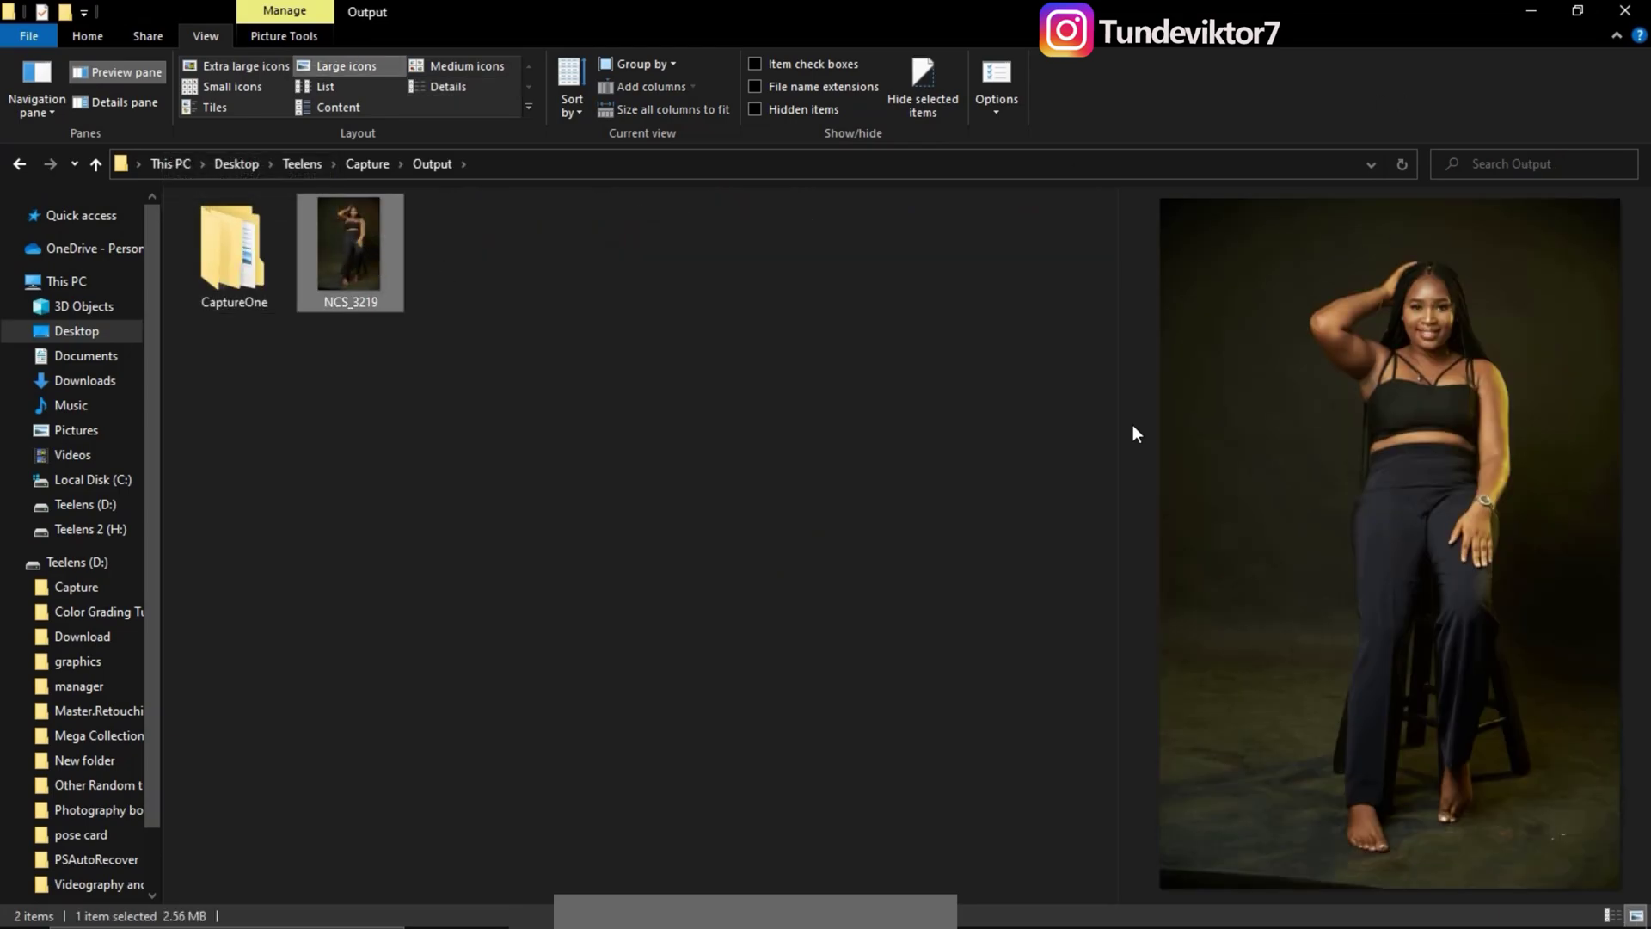
{"action": "left_click", "coordinate": [19, 164]}
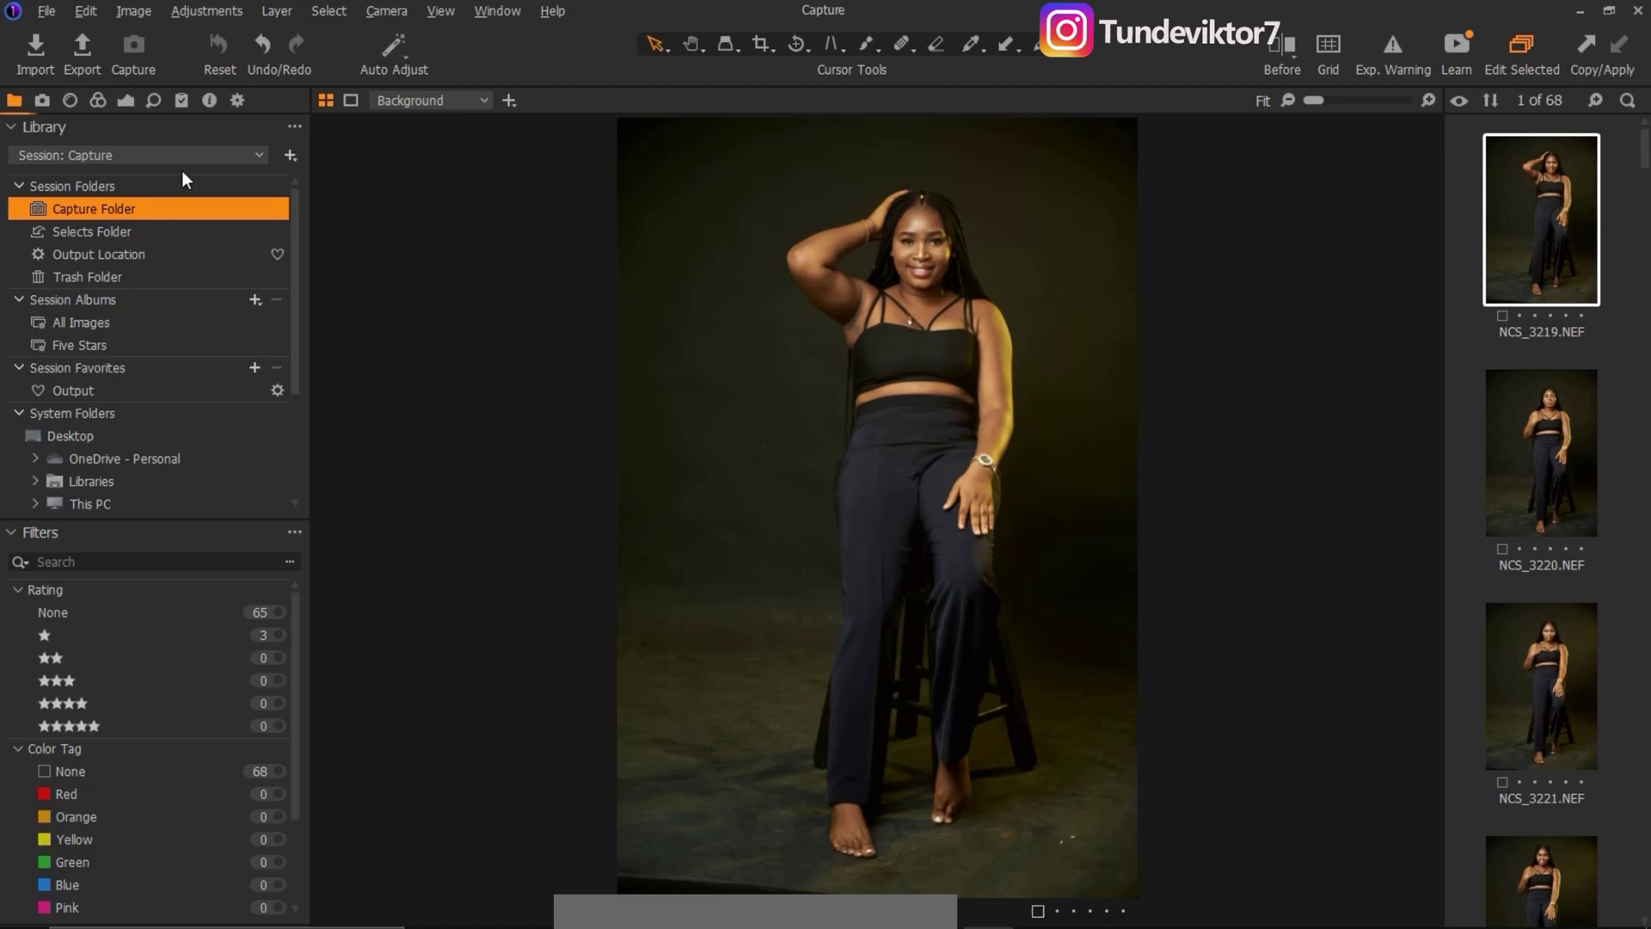
Check the list of available sessions, keep the session Capture, and collapse and re-expand the Library tool
{"action": "left_click", "coordinate": [134, 154]}
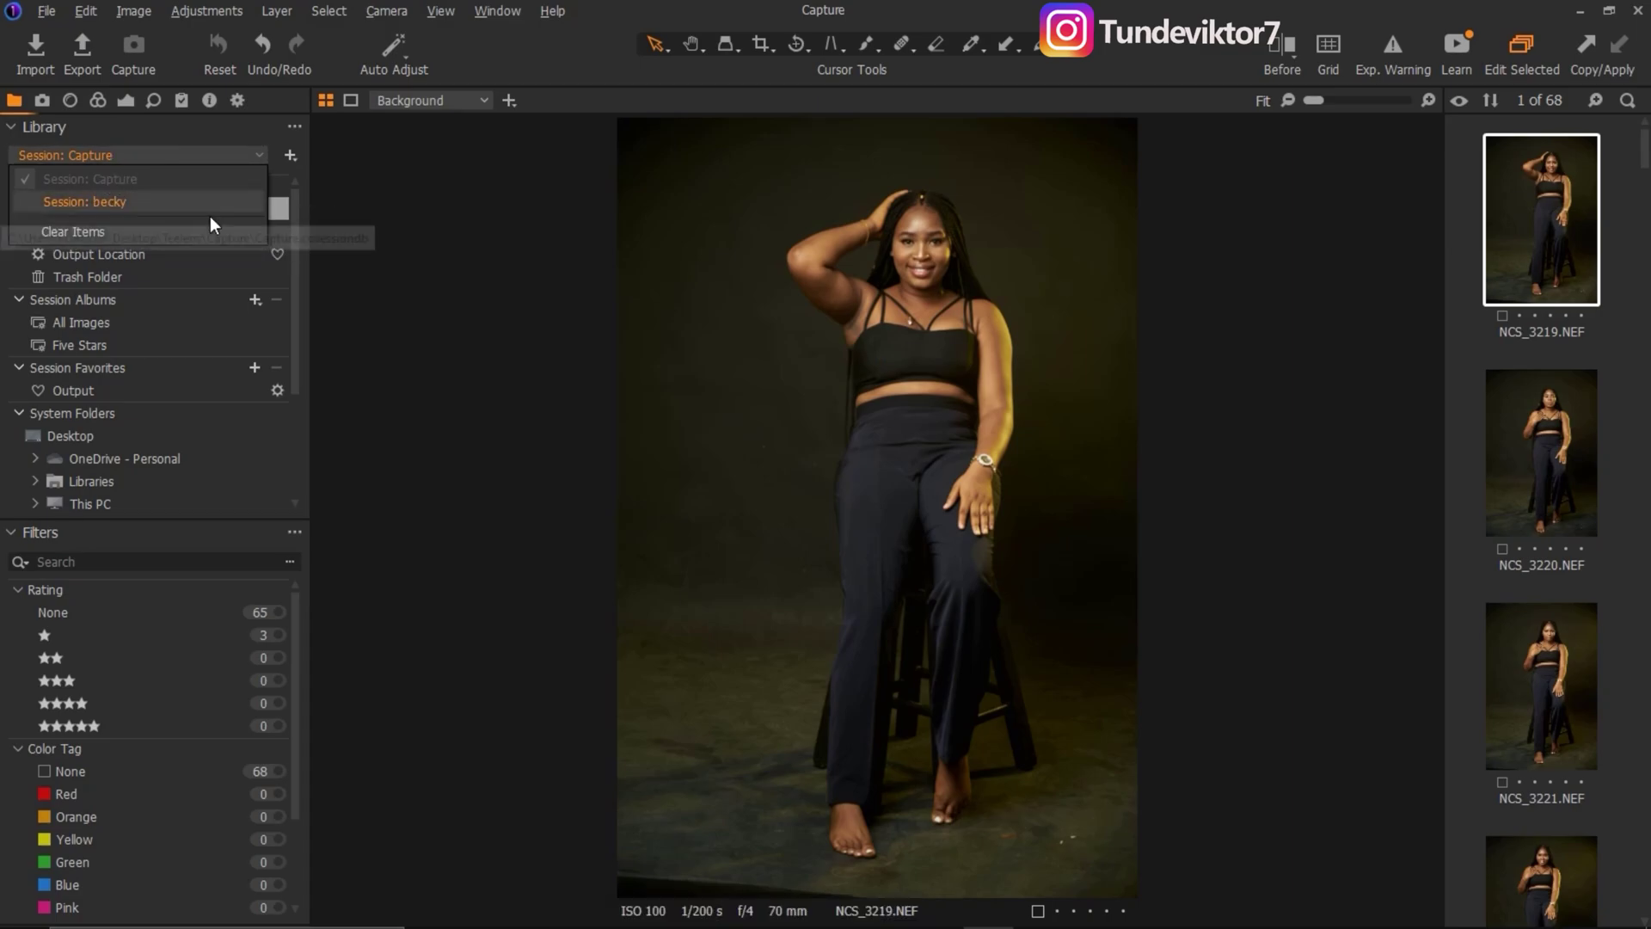
{"action": "left_click", "coordinate": [102, 177]}
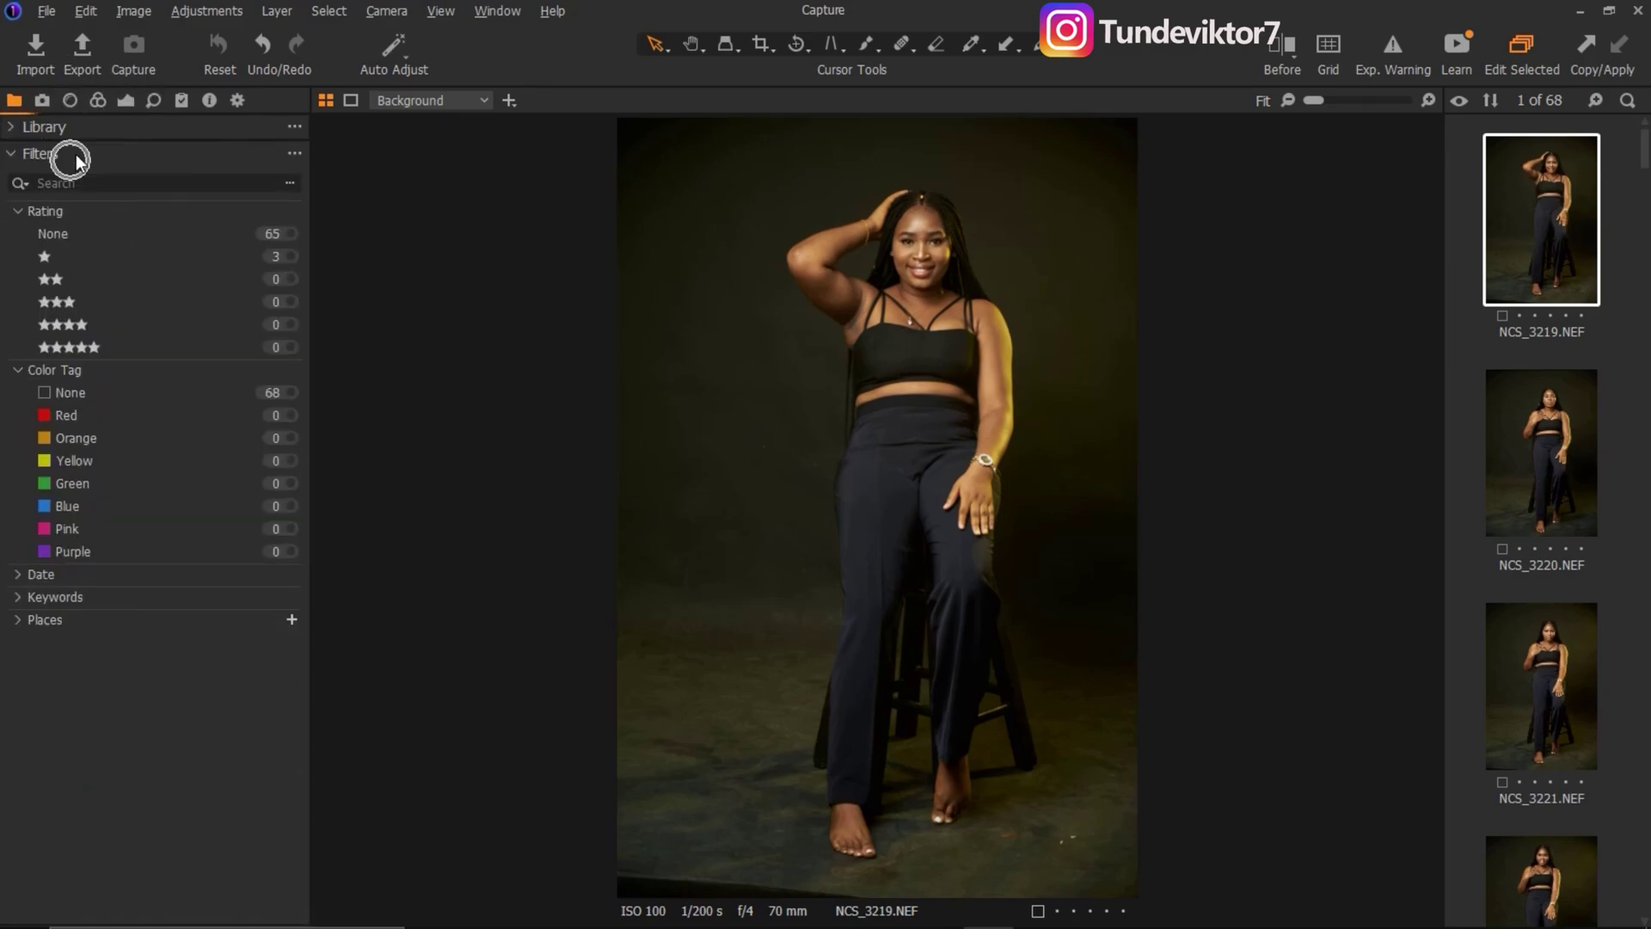
{"action": "left_click", "coordinate": [14, 155]}
{"action": "left_click", "coordinate": [22, 159]}
{"action": "left_click", "coordinate": [15, 131]}
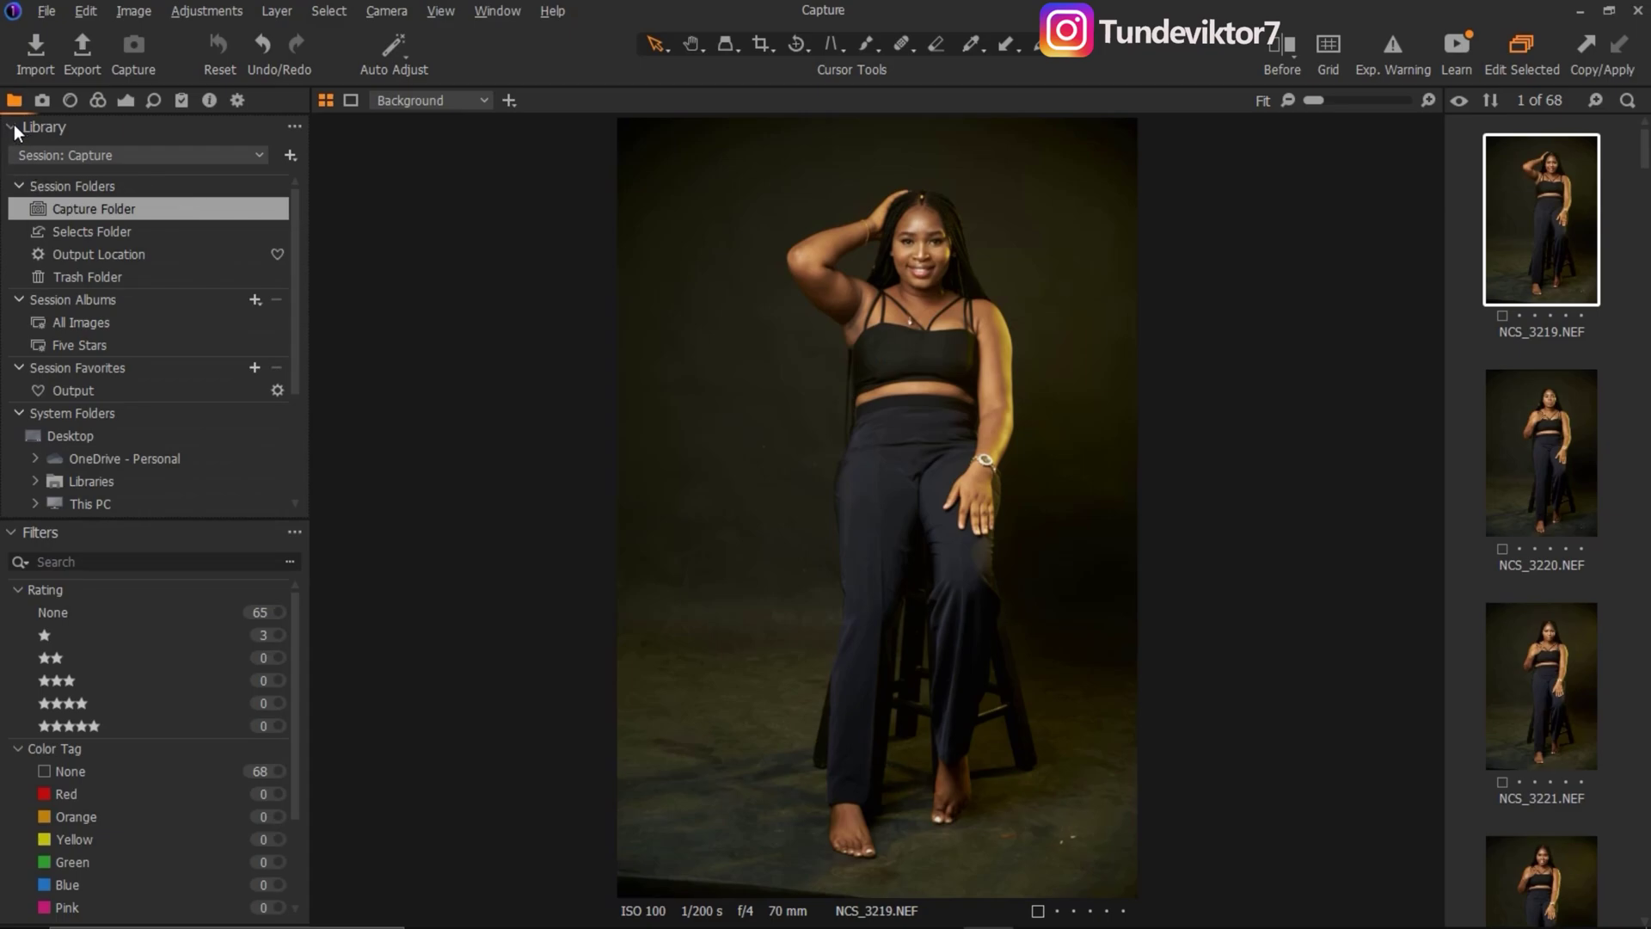
{"action": "left_click", "coordinate": [14, 126]}
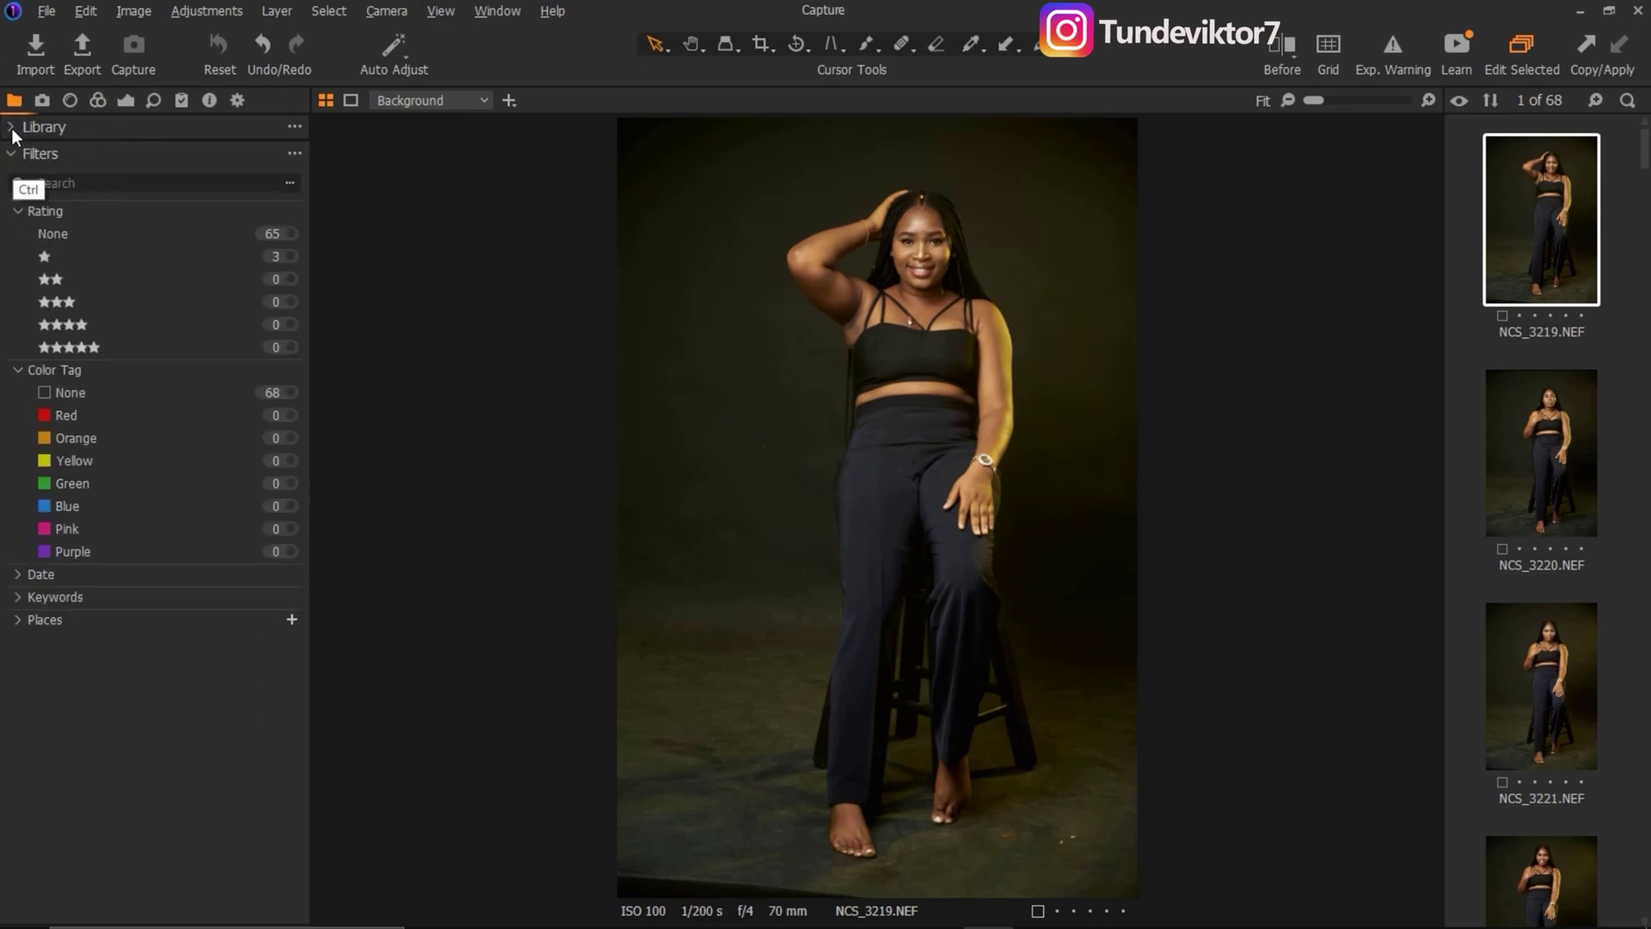
{"action": "left_click", "coordinate": [11, 127]}
{"action": "left_click", "coordinate": [12, 128]}
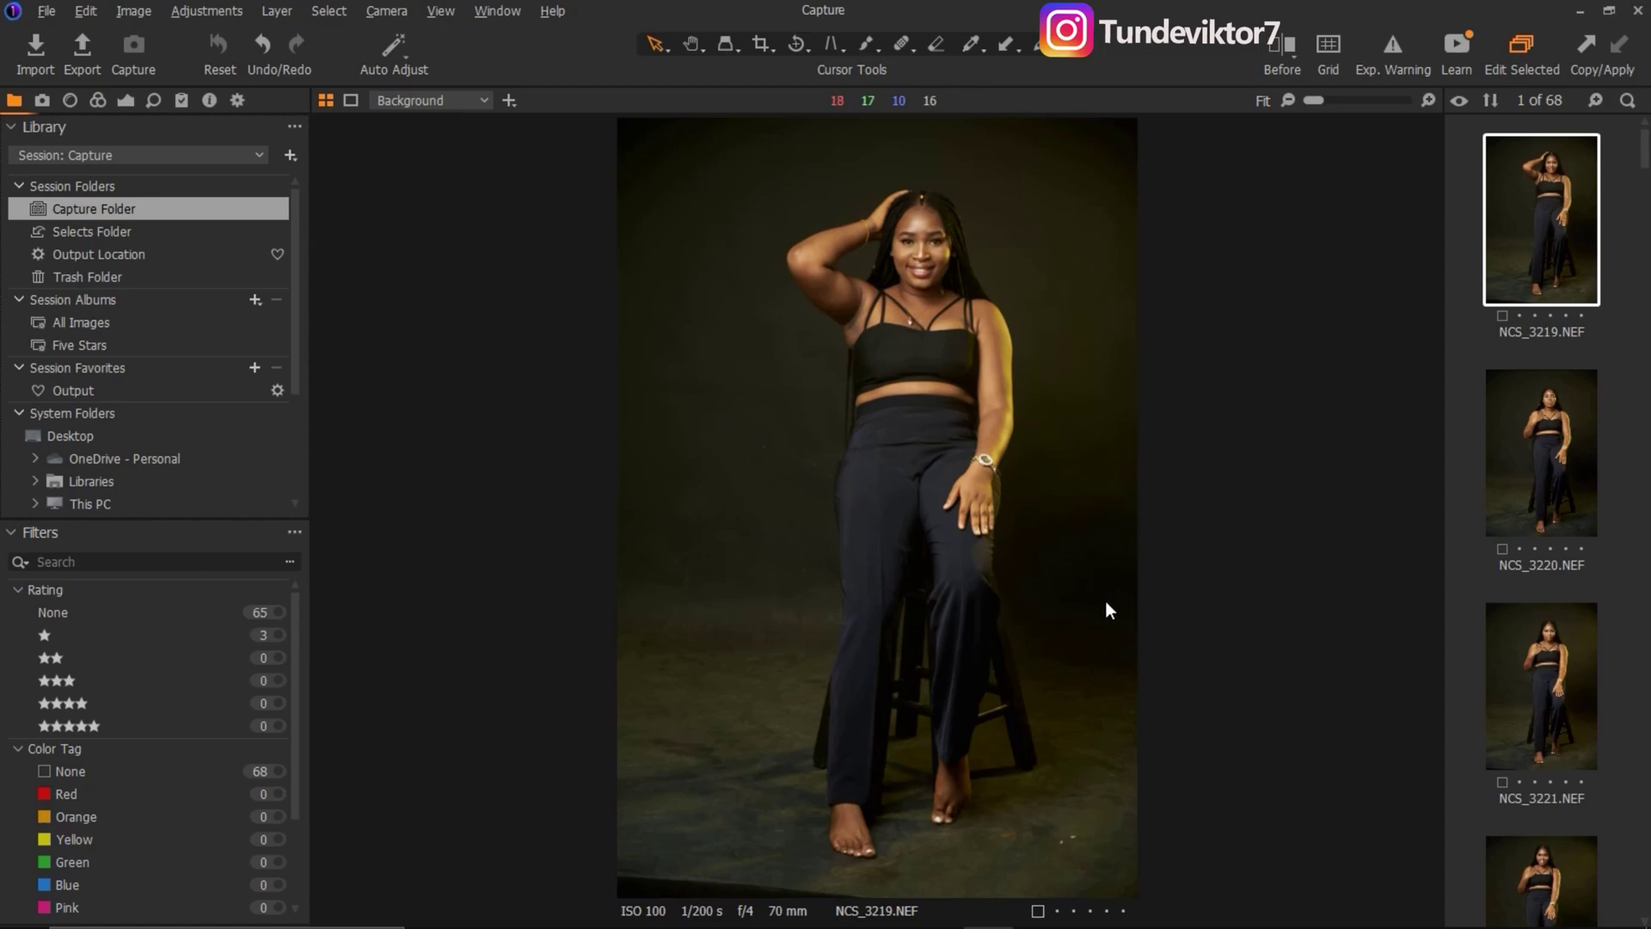
Display the color tools, select NCS_3220.NEF, and expand Base Characteristics
{"action": "key", "text": "ctrl+4"}
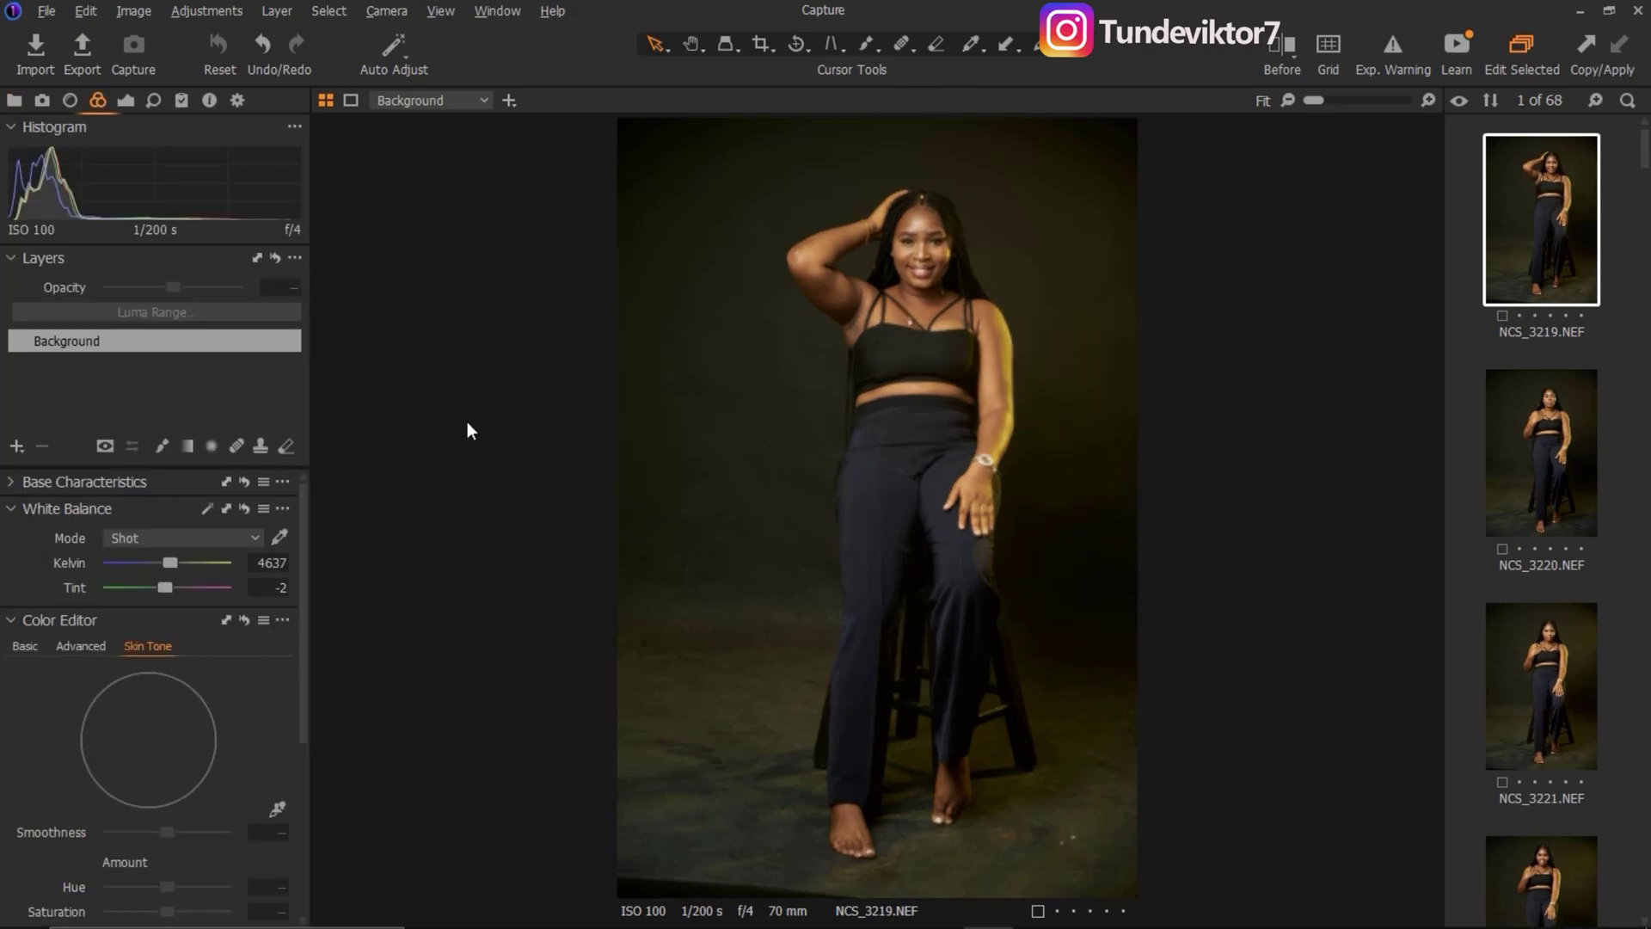
{"action": "left_click", "coordinate": [1541, 444]}
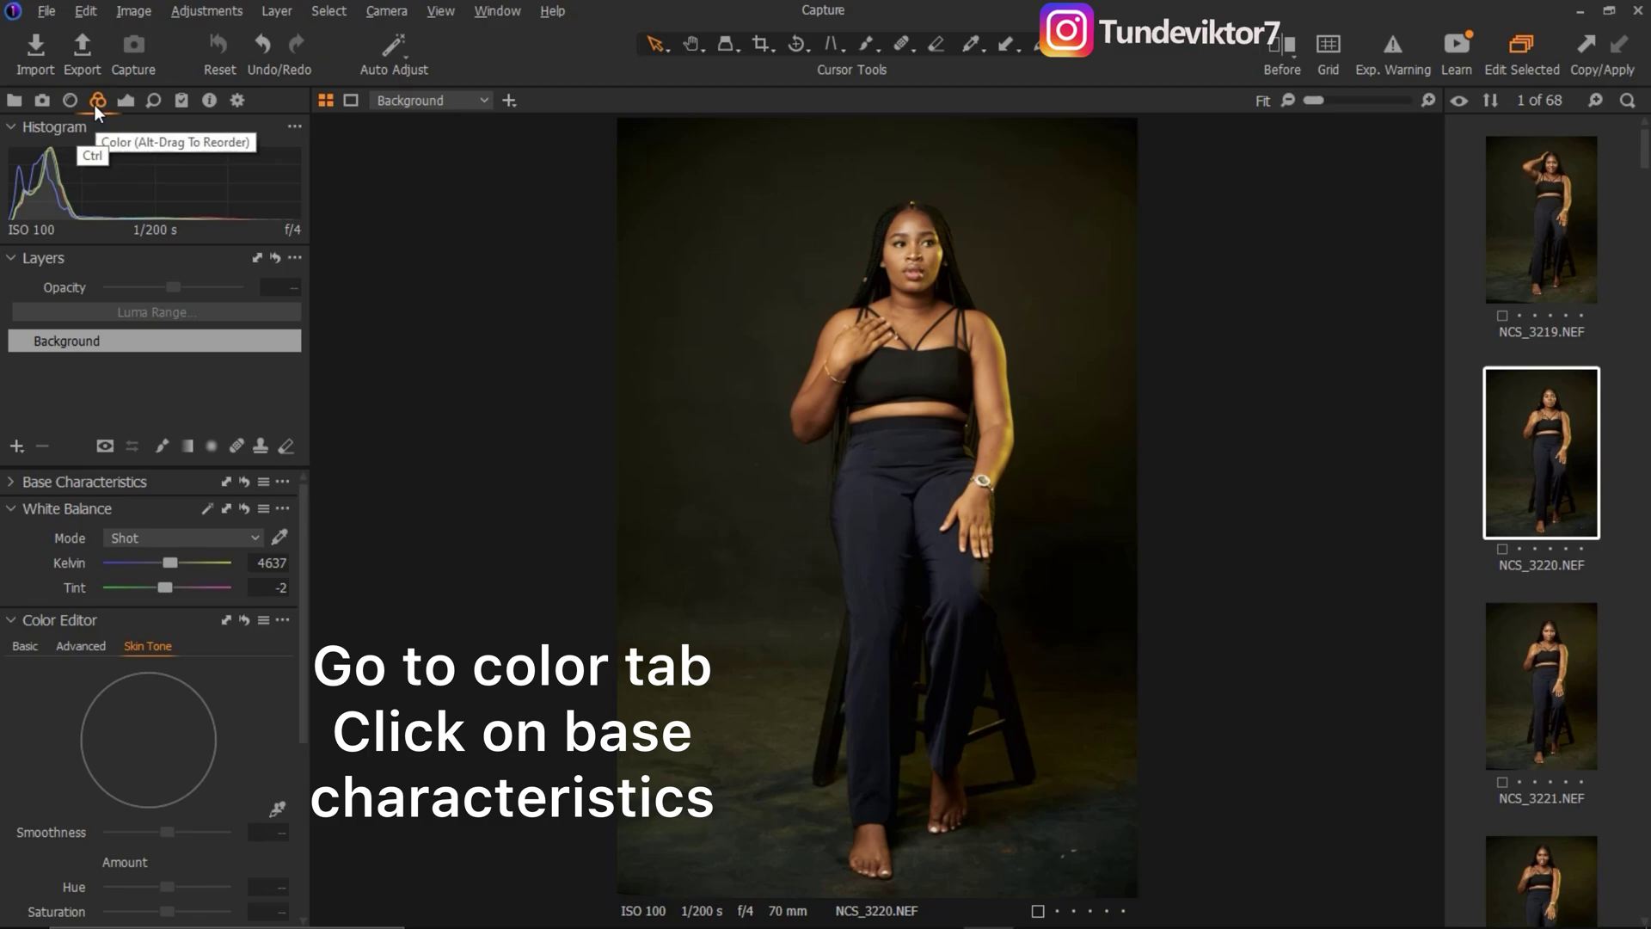
{"action": "left_click", "coordinate": [12, 486]}
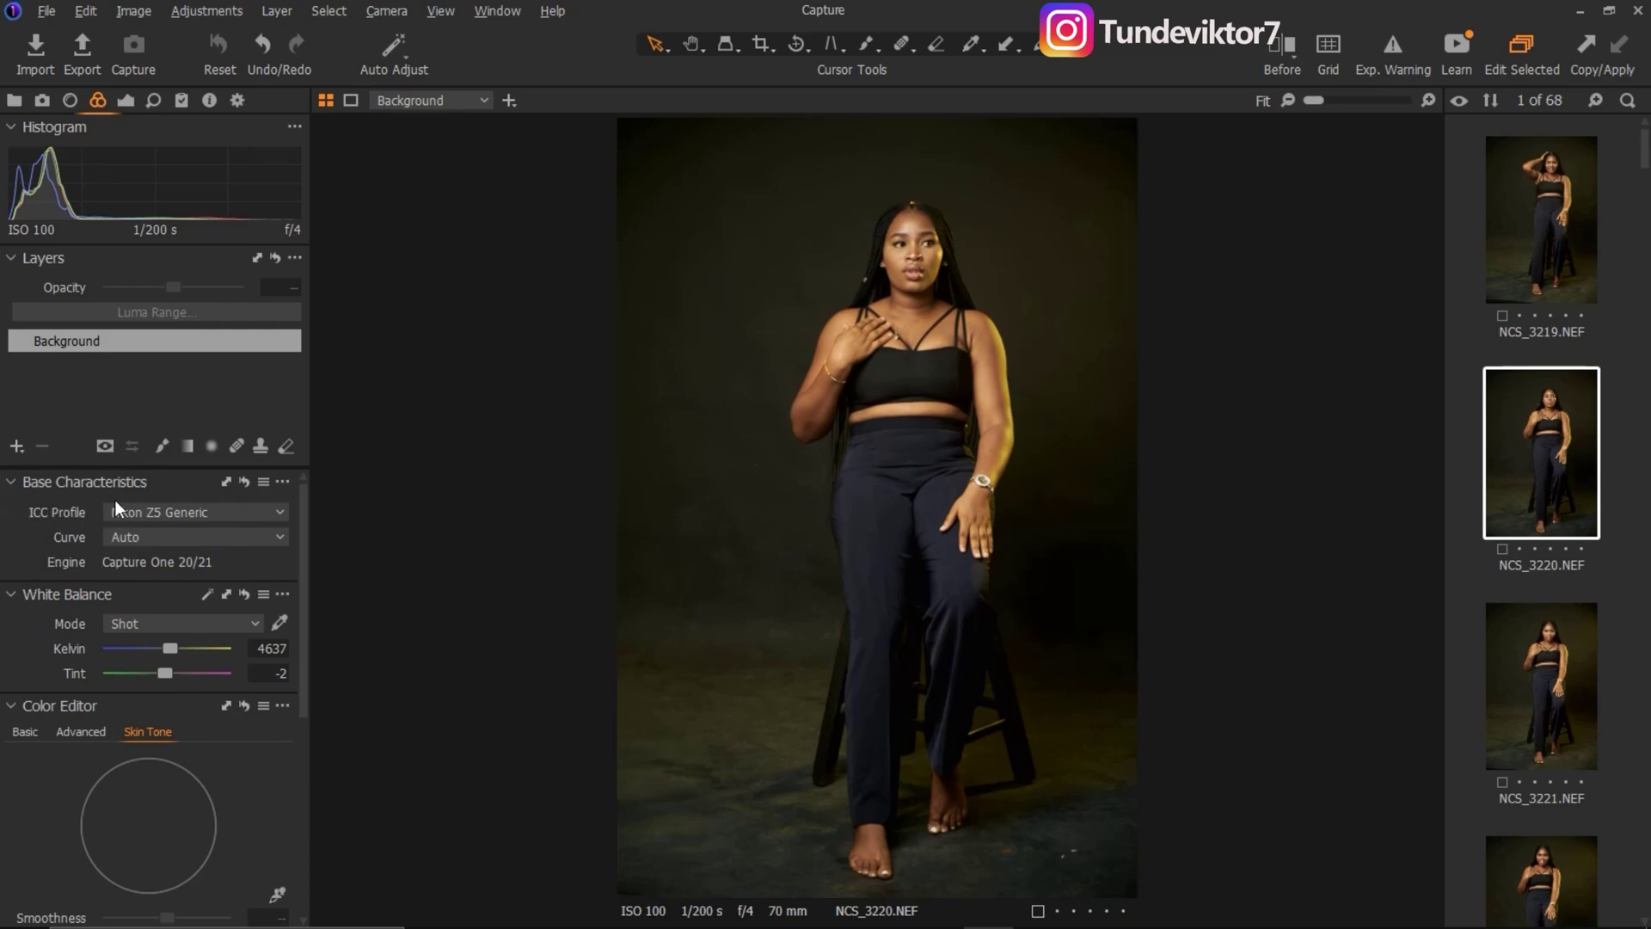
{"action": "left_click", "coordinate": [11, 487]}
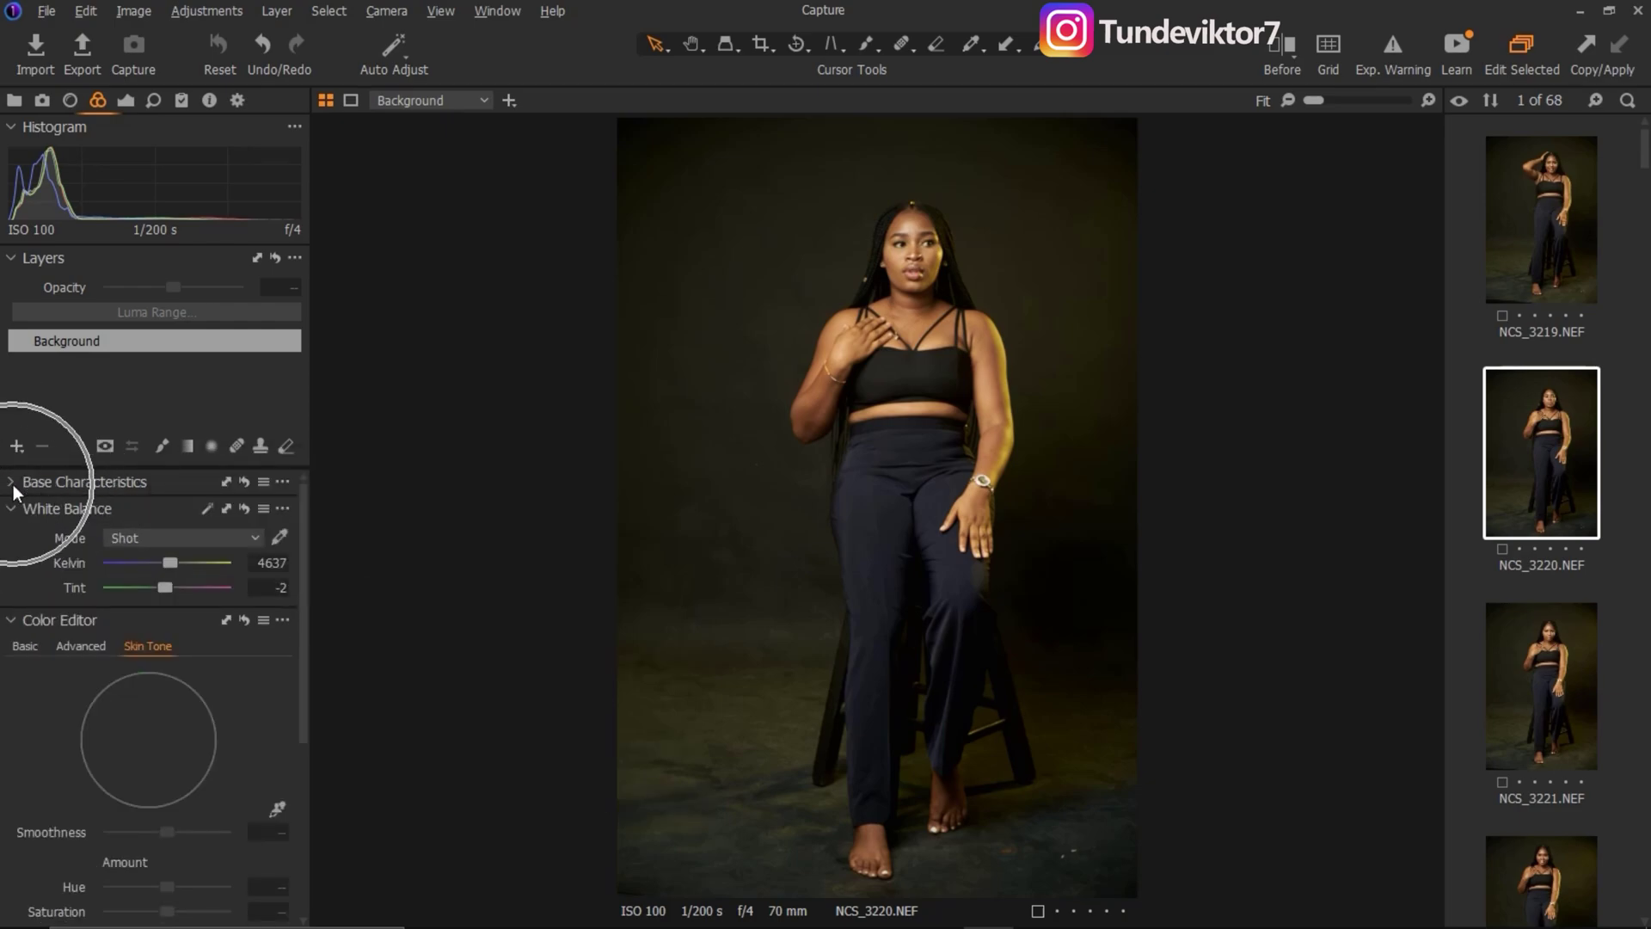
{"action": "left_click", "coordinate": [15, 485]}
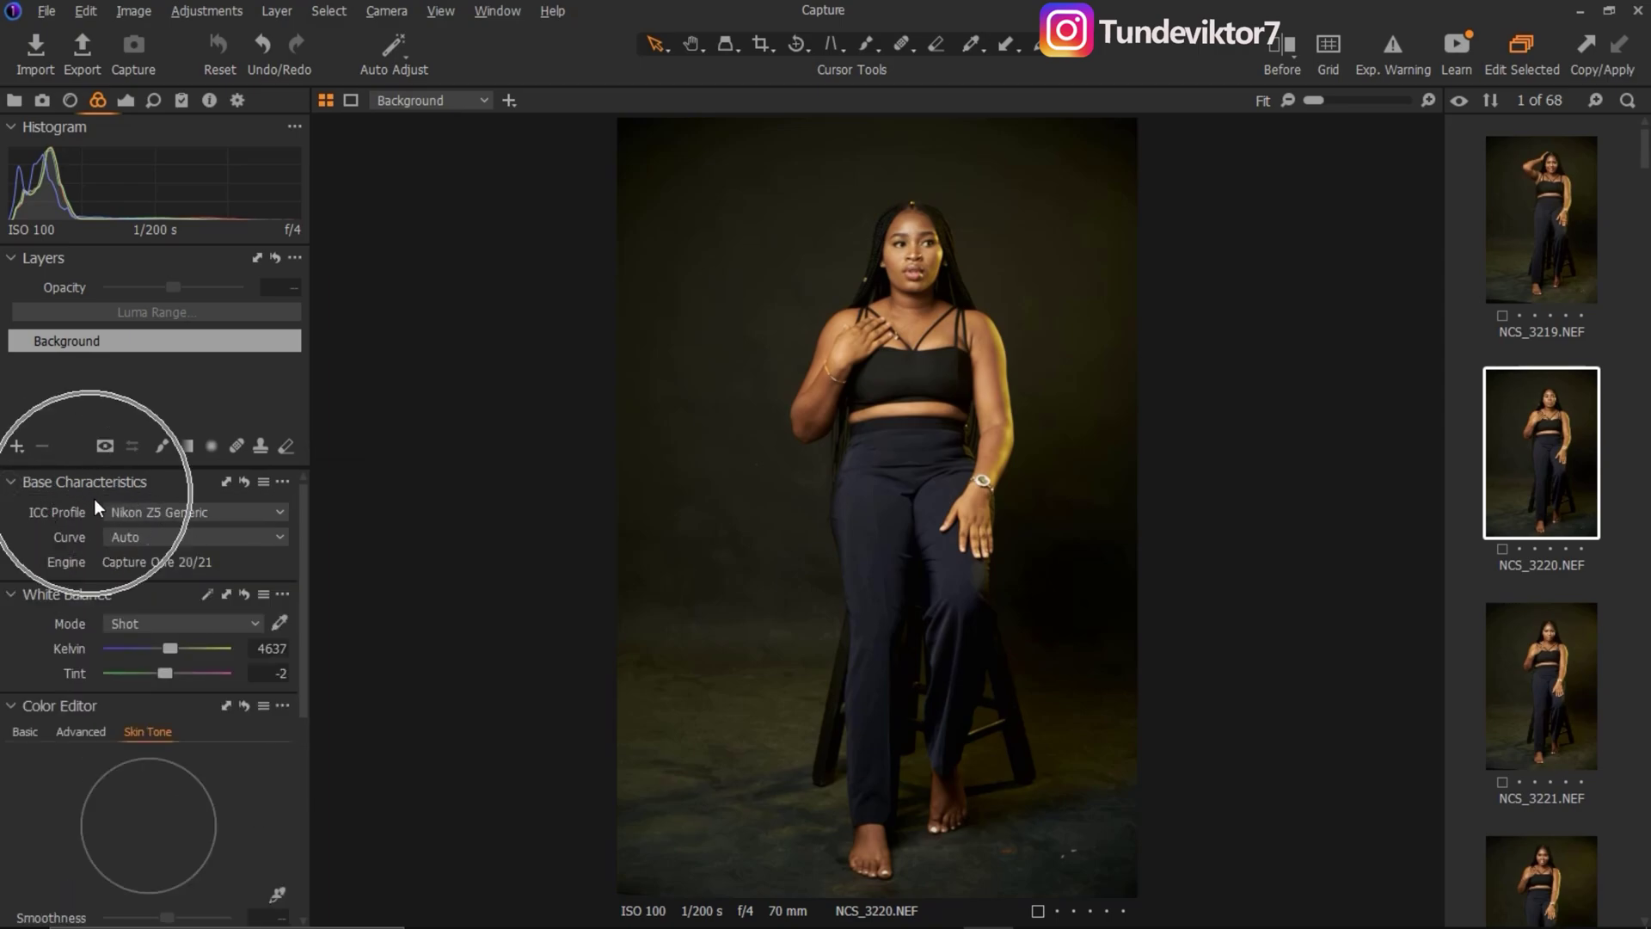
Show all available ICC profiles and set the ICC profile of NCS_3220.NEF to Sony A7 Standard
{"action": "left_click", "coordinate": [230, 512]}
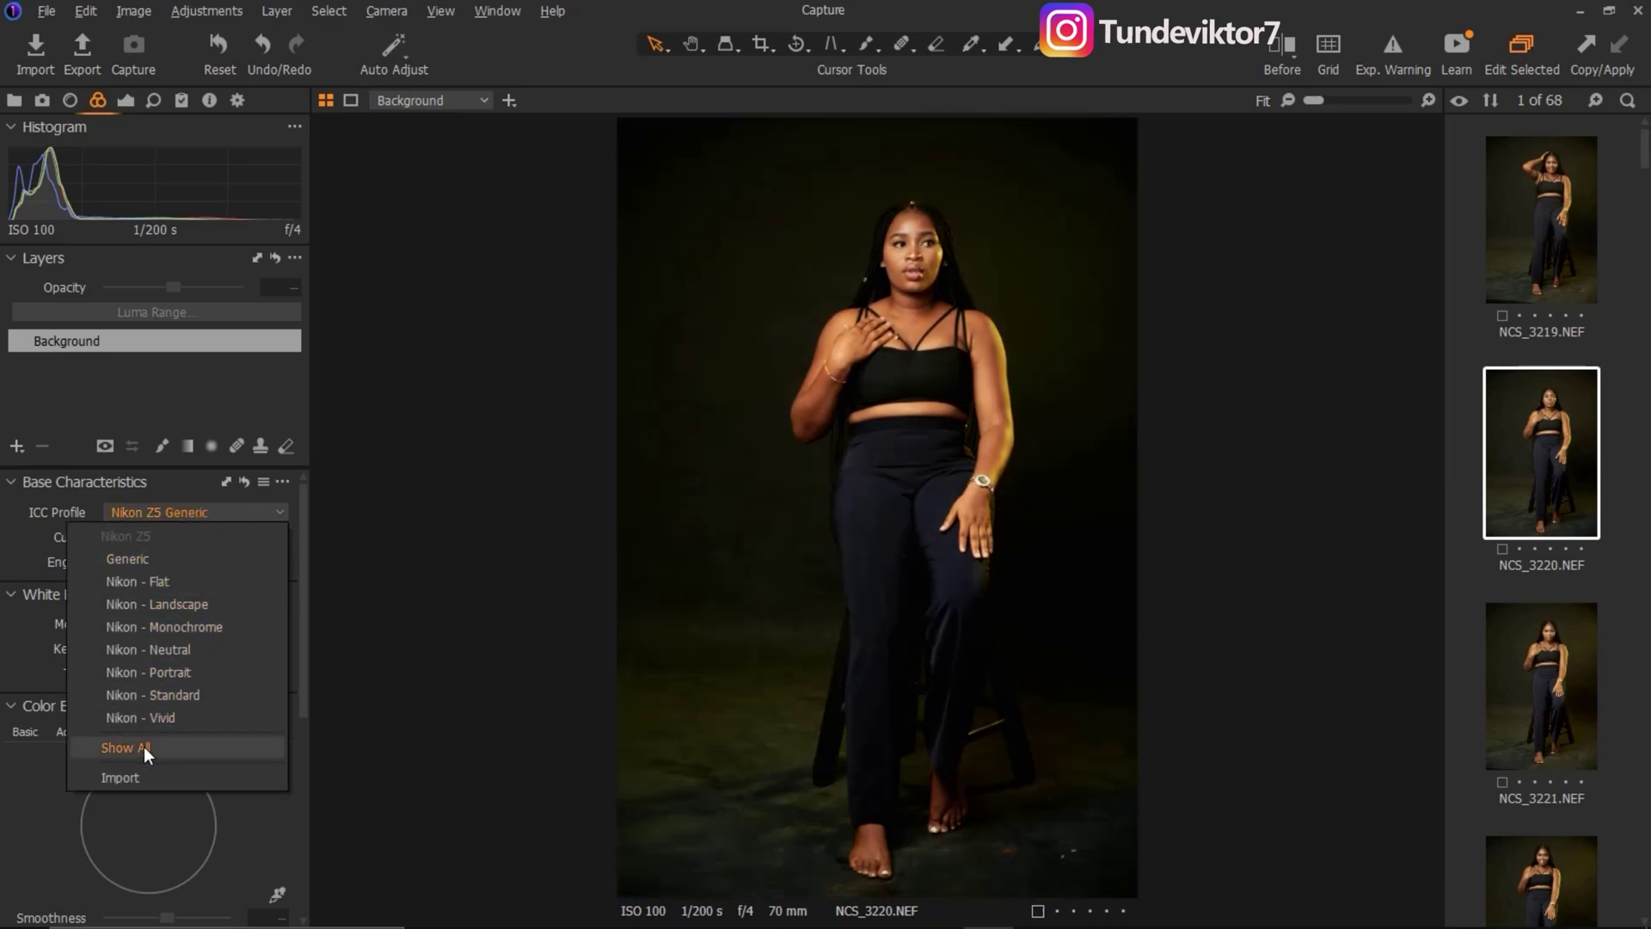
{"action": "left_click", "coordinate": [146, 747]}
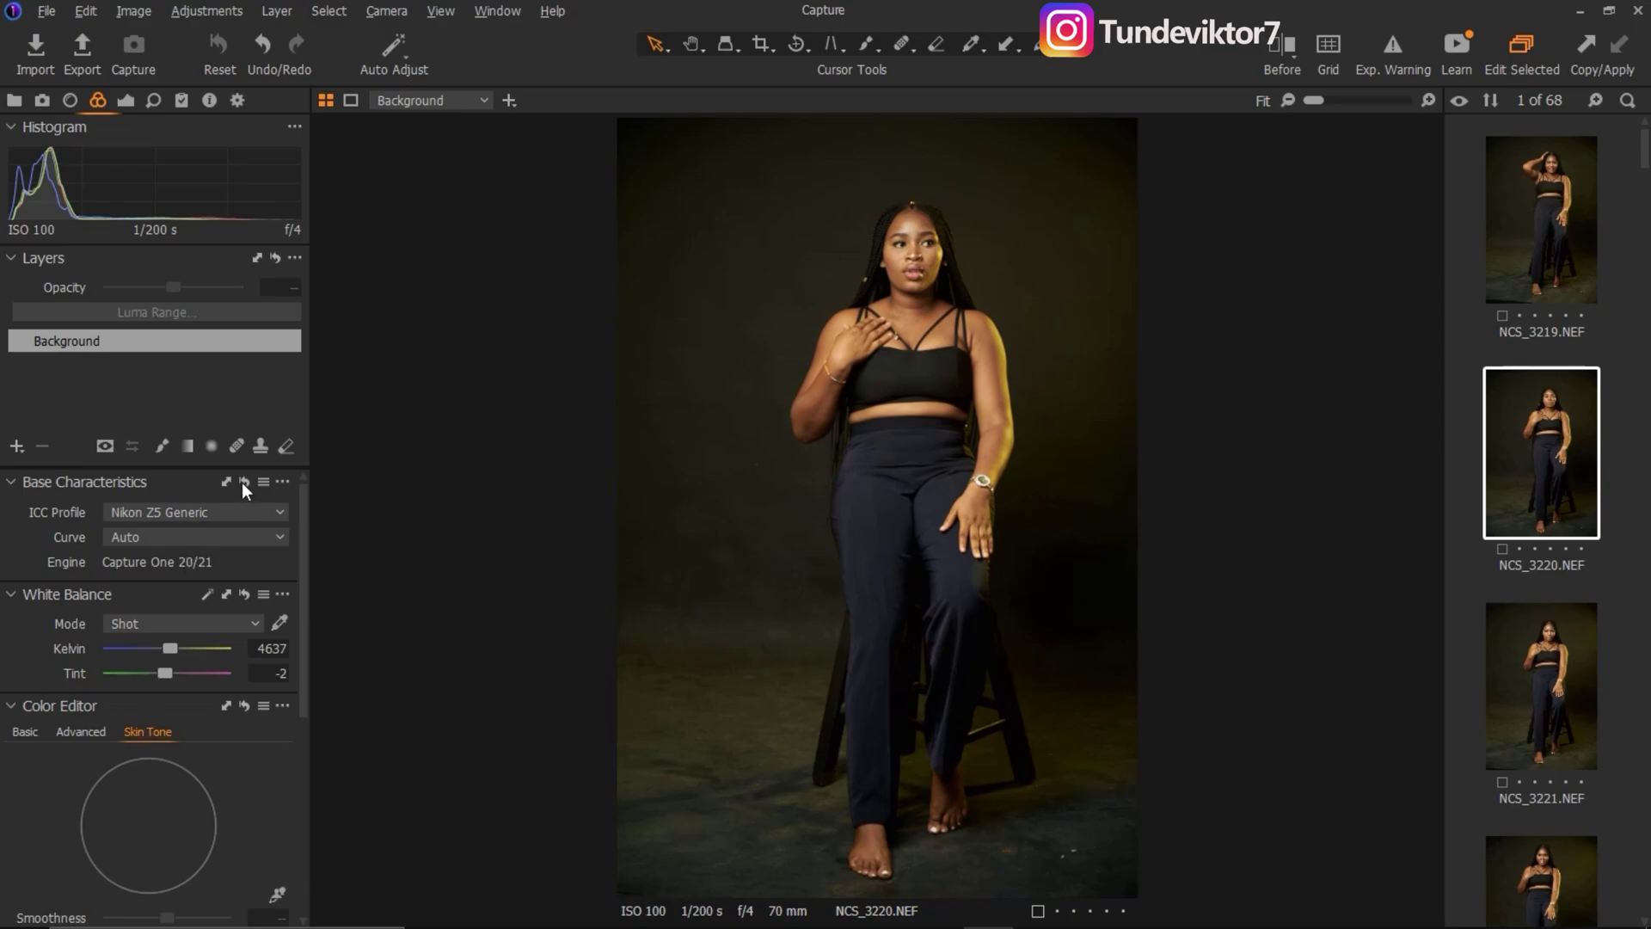
{"action": "left_click", "coordinate": [231, 510]}
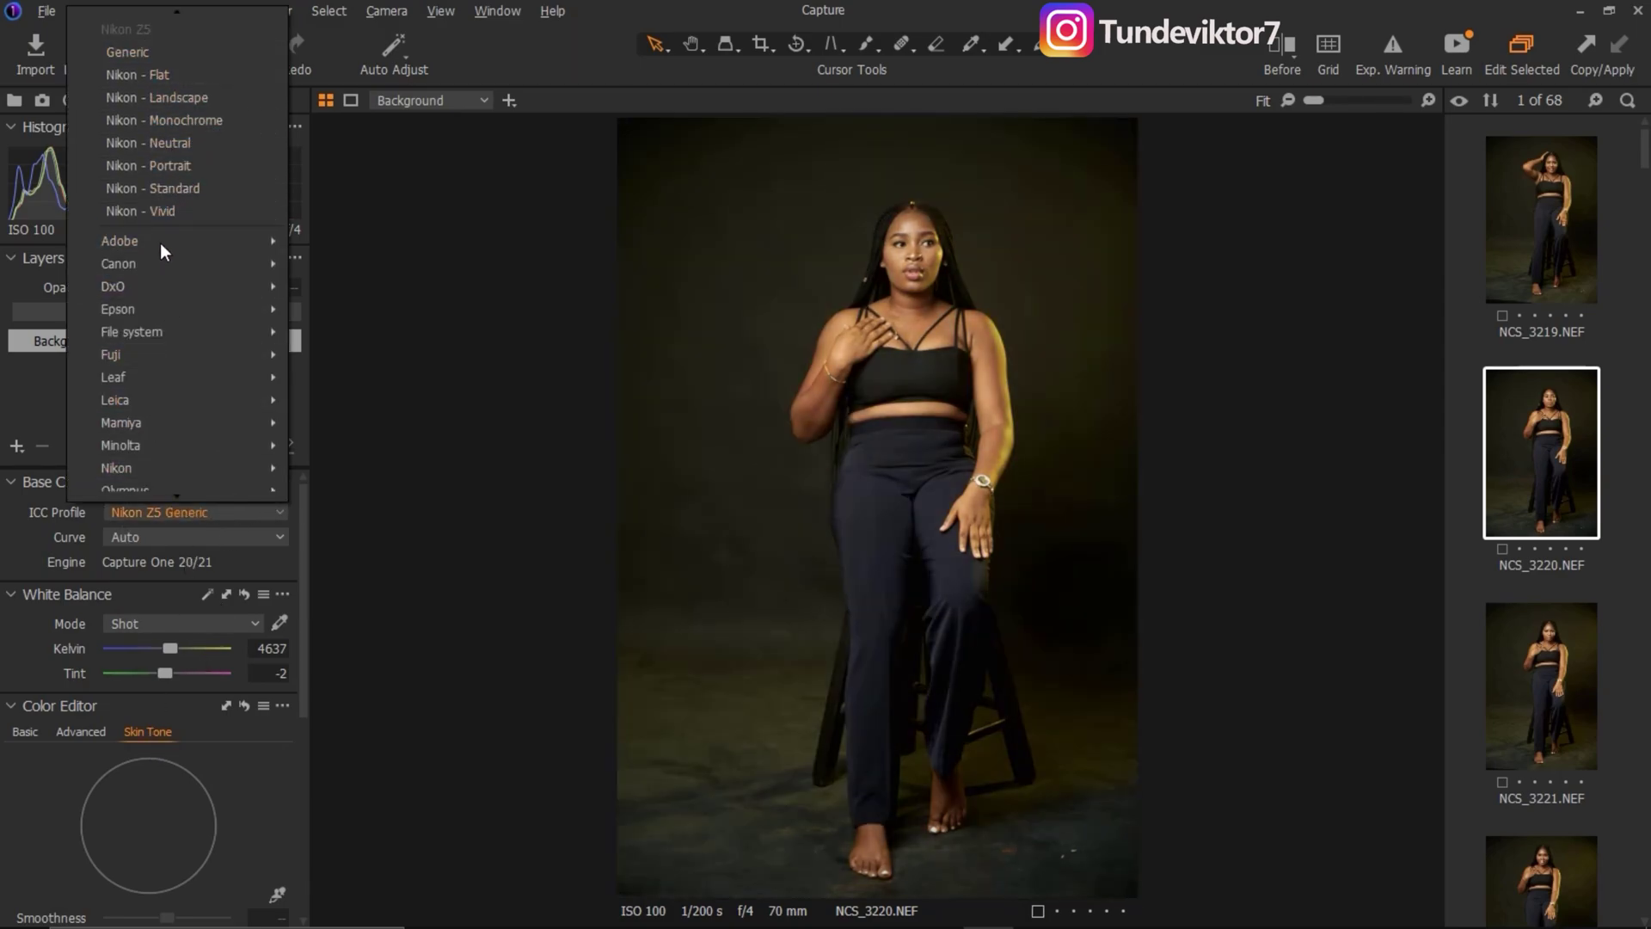
{"action": "key", "text": "Down"}
{"action": "key", "text": "Down"}
{"action": "key", "text": "Down"}
{"action": "key", "text": "Down"}
{"action": "key", "text": "Down"}
{"action": "key", "text": "Down"}
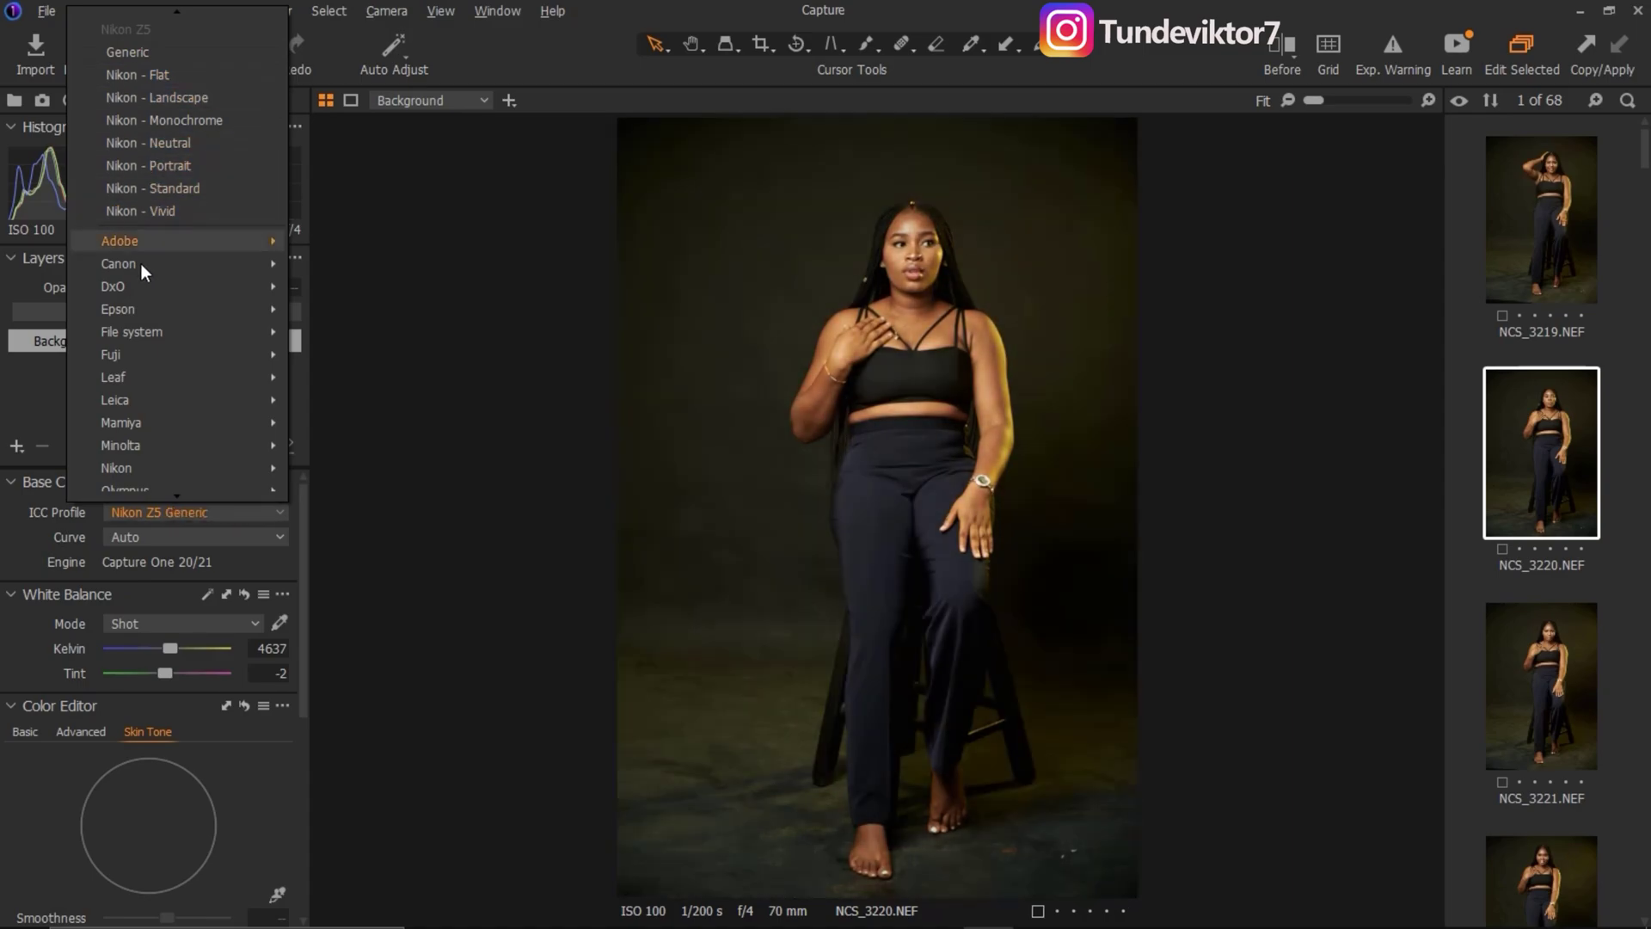
{"action": "mouse_move", "coordinate": [138, 265]}
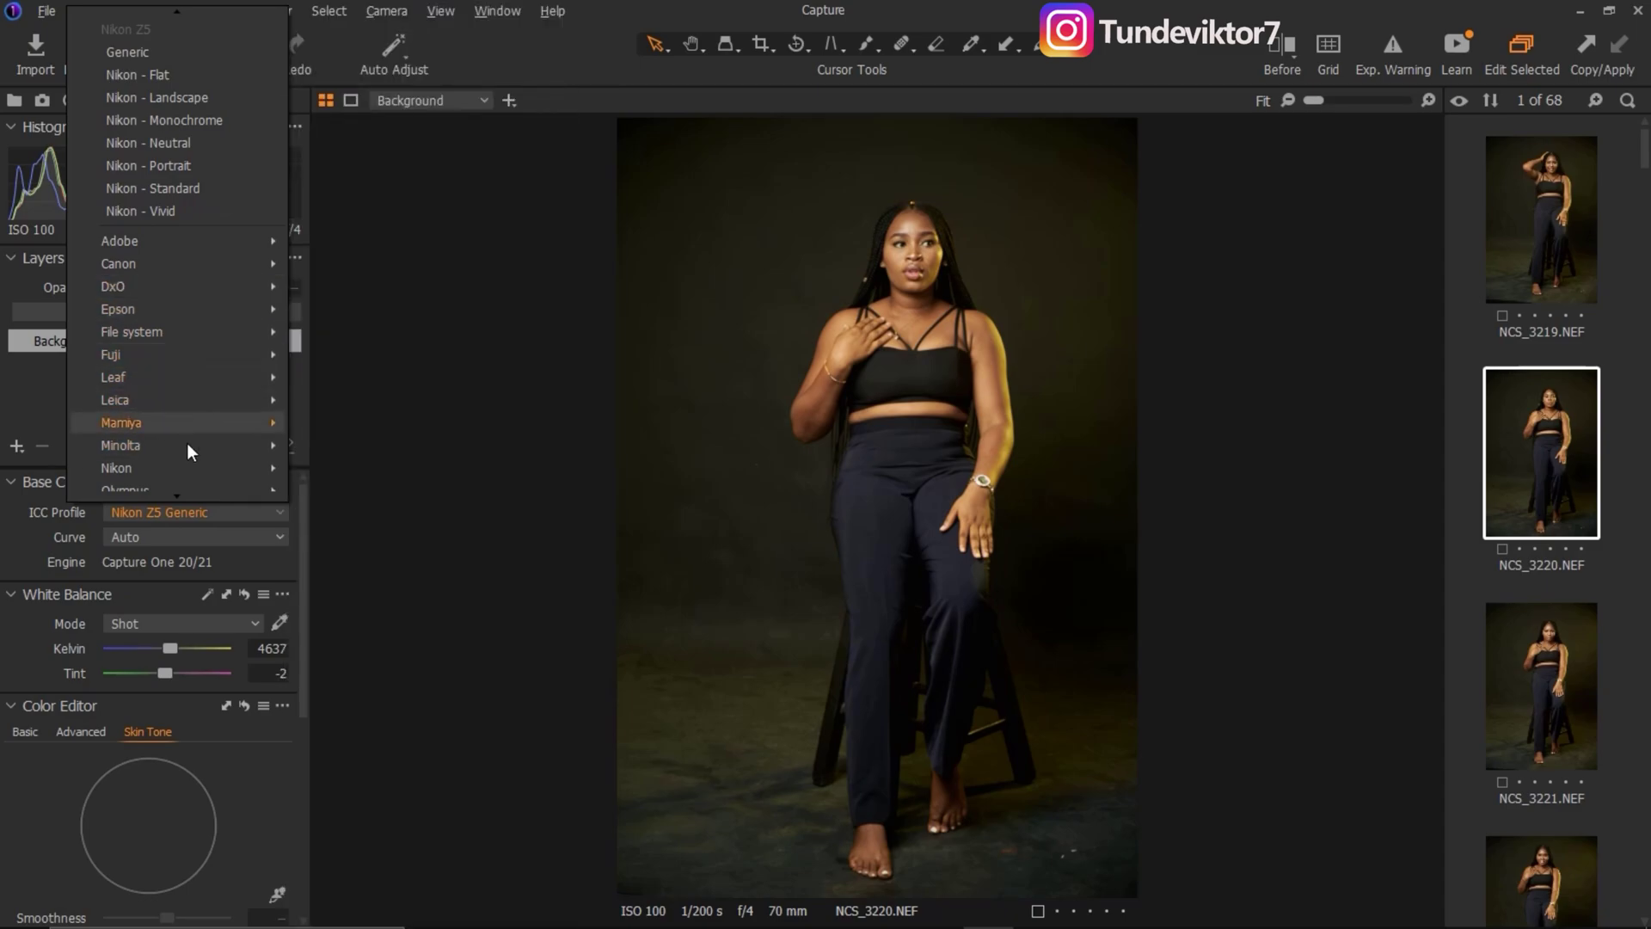
{"action": "mouse_move", "coordinate": [197, 493]}
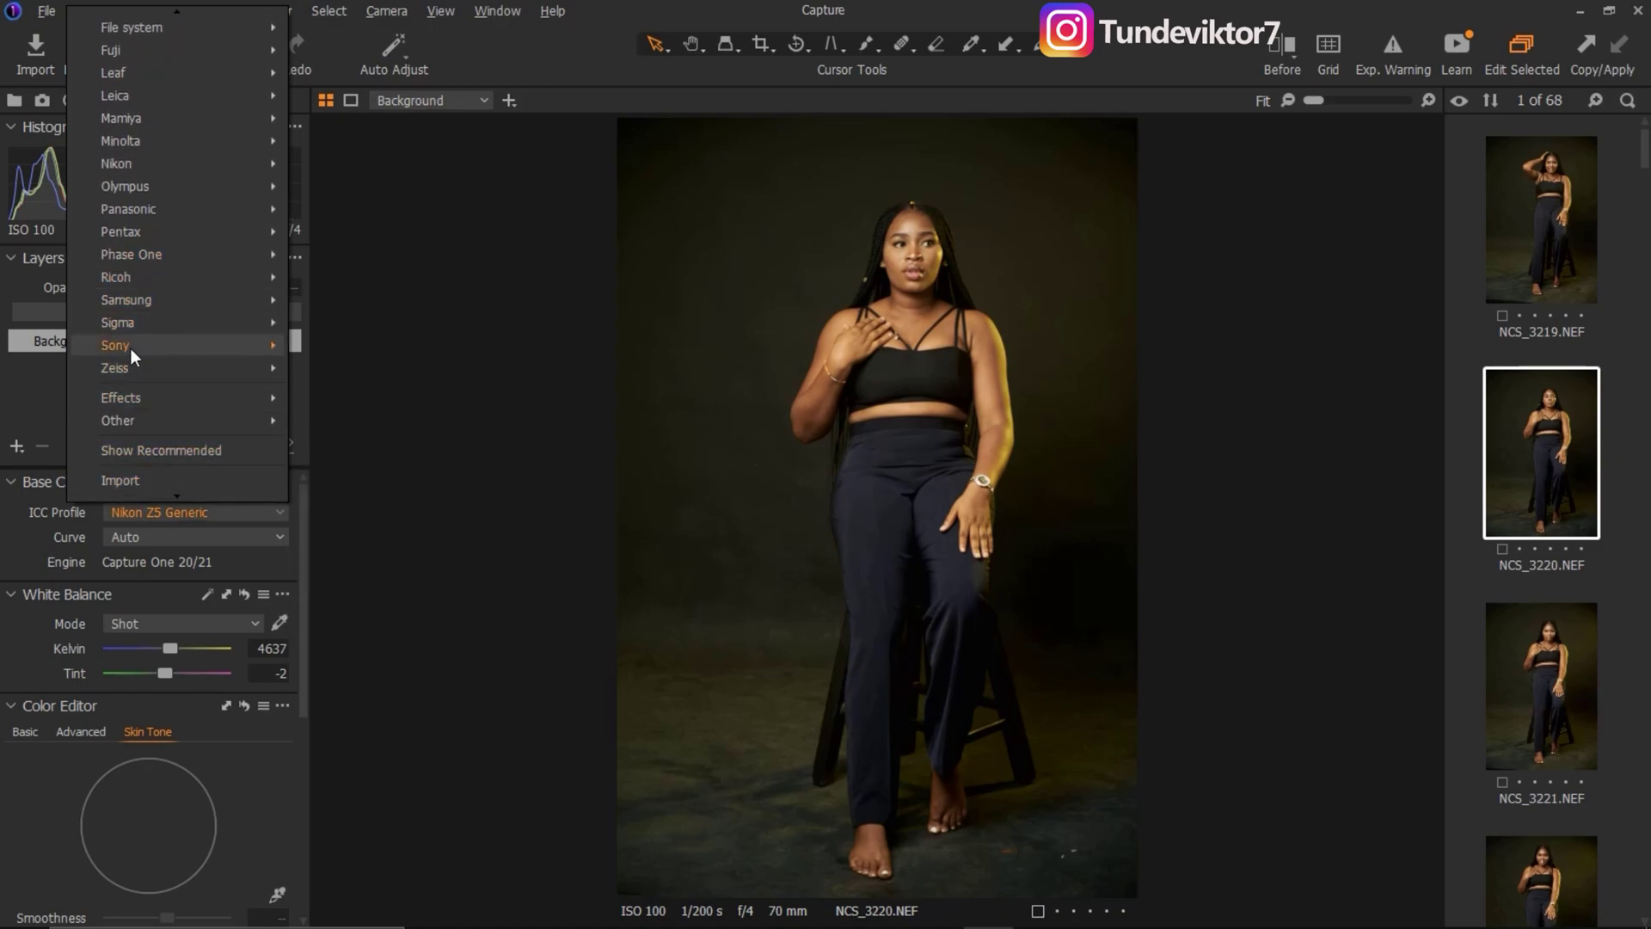
{"action": "mouse_move", "coordinate": [196, 344]}
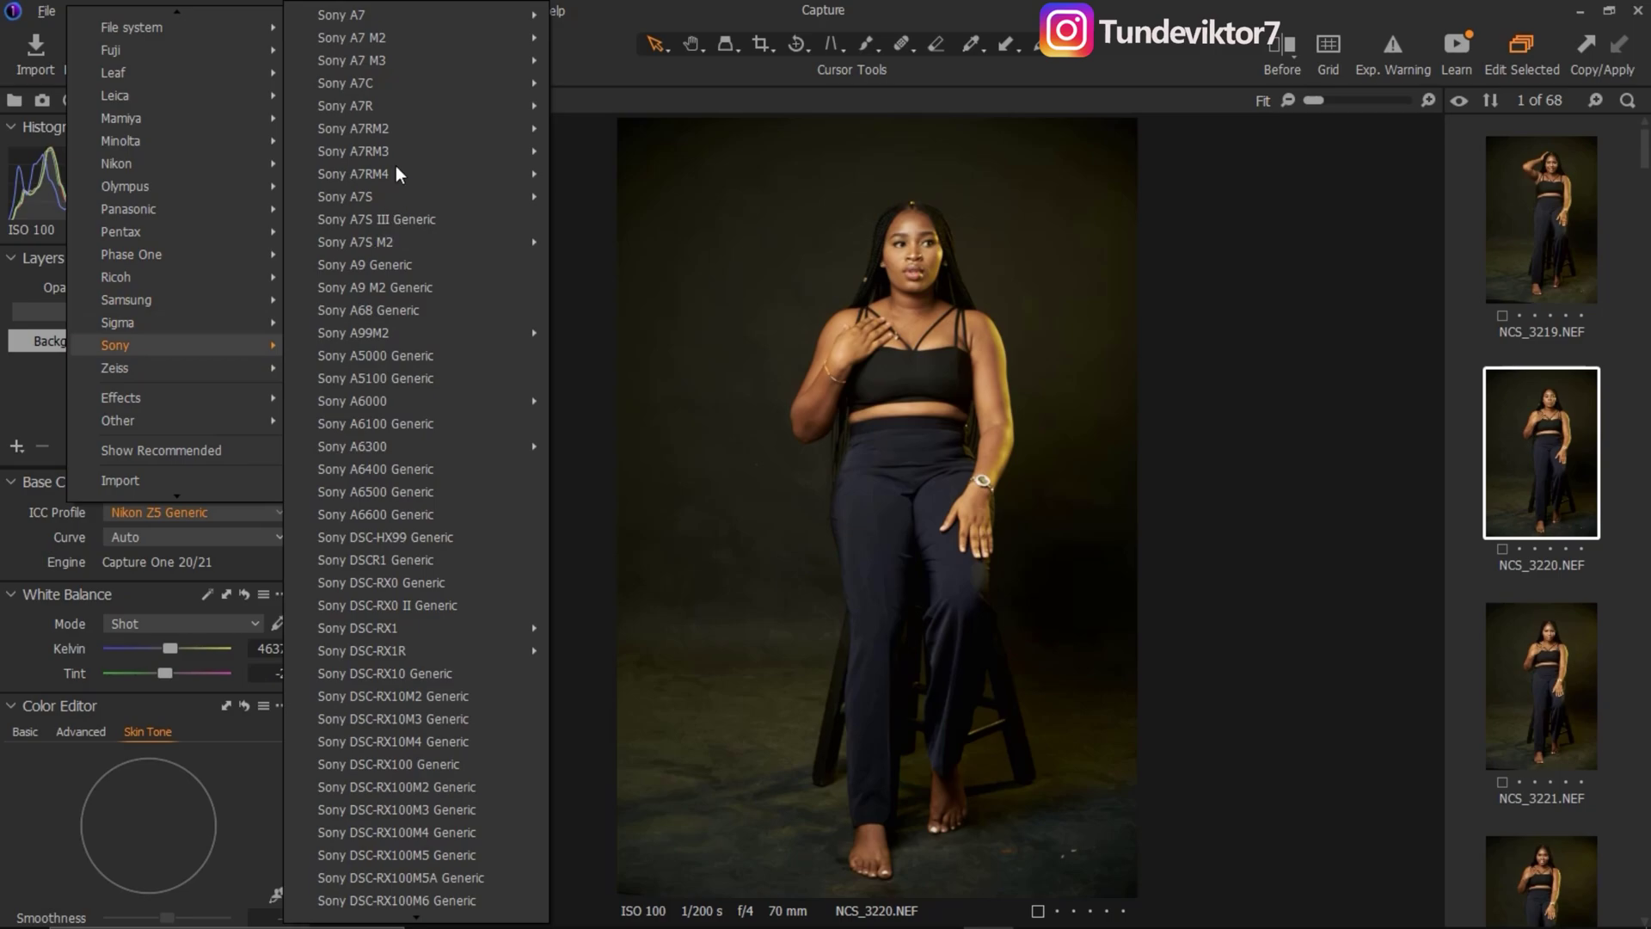
{"action": "mouse_move", "coordinate": [409, 23]}
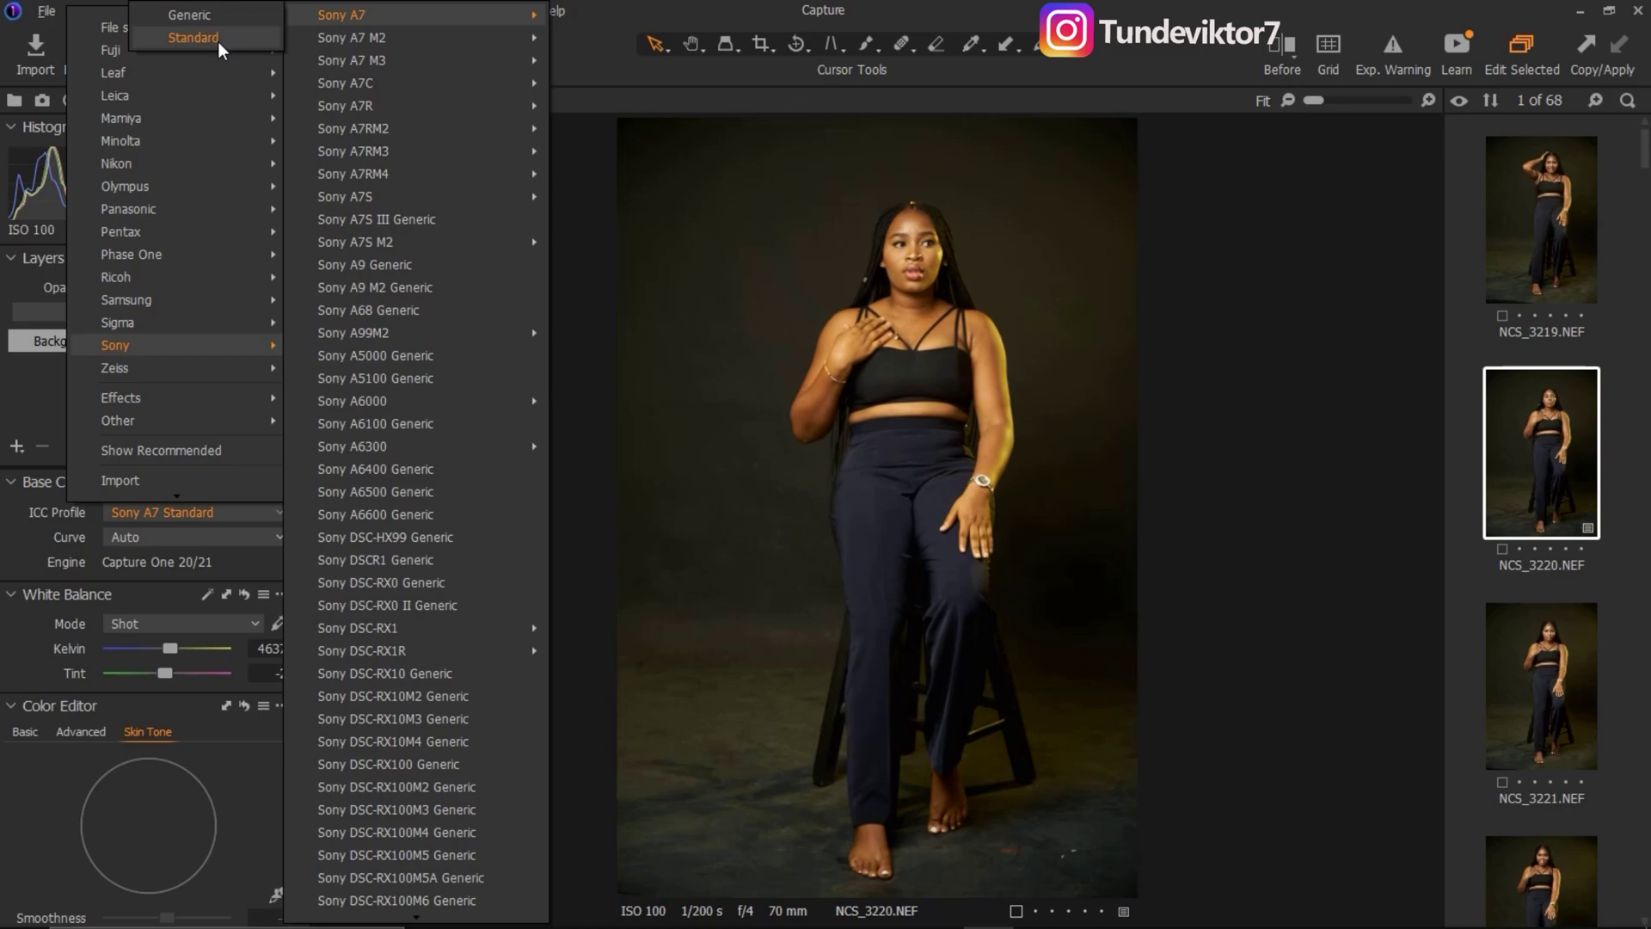
{"action": "left_click", "coordinate": [192, 38]}
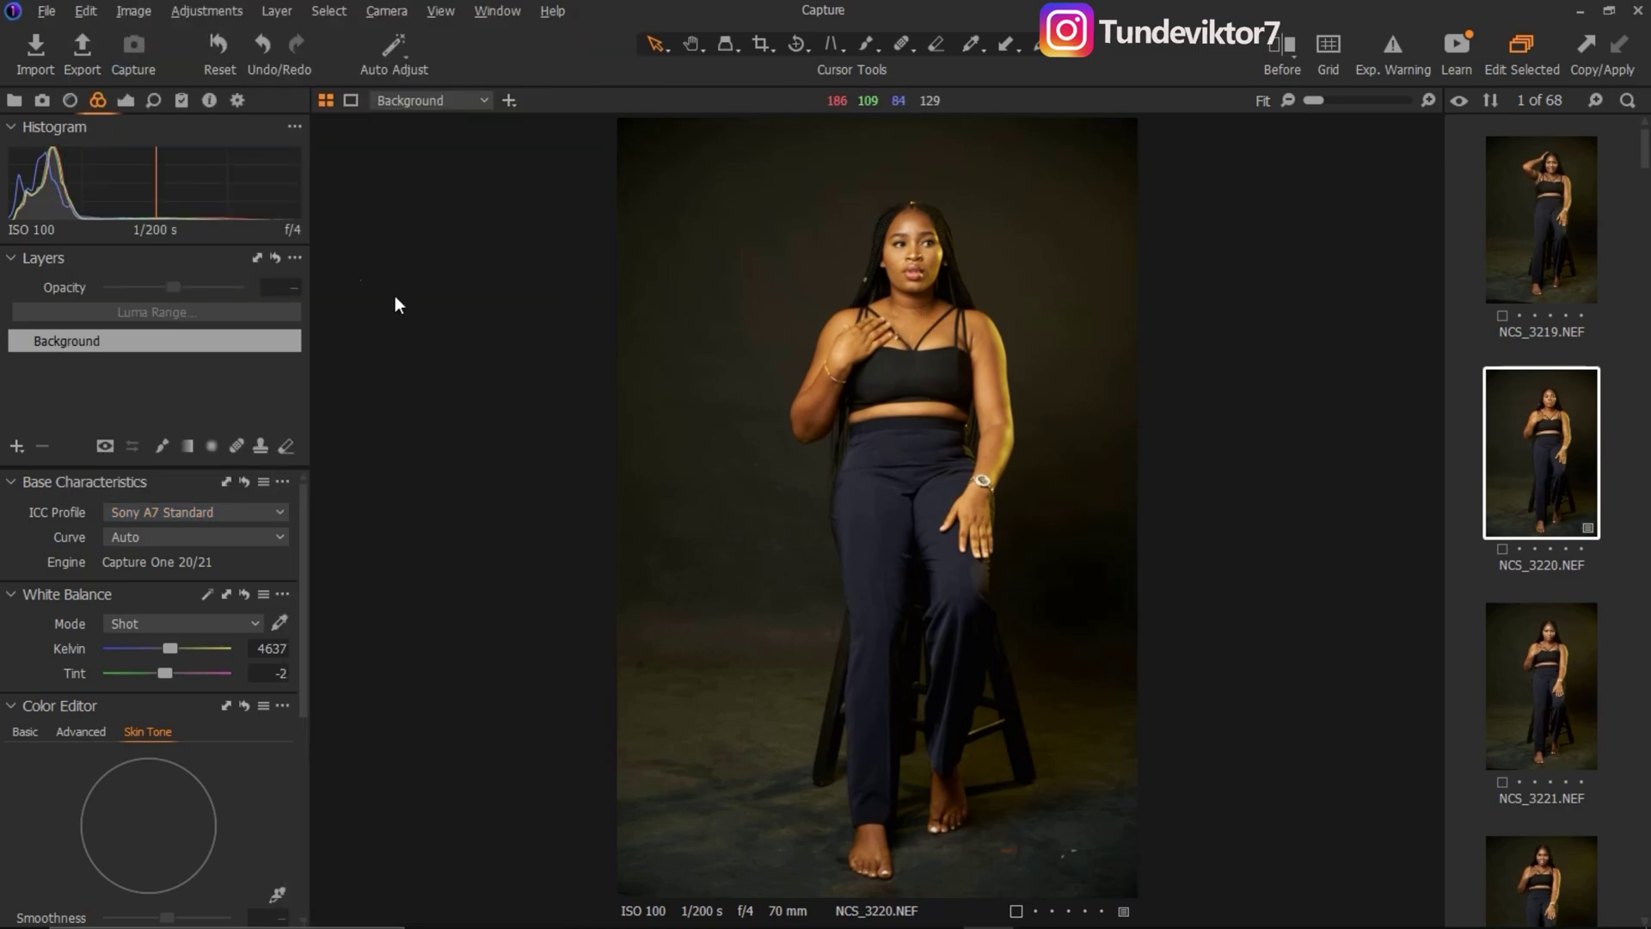
Compare NCS_3220.NEF before and after the profile change with the split view, on the whole photo and close up at 33%
{"action": "left_click", "coordinate": [1279, 56]}
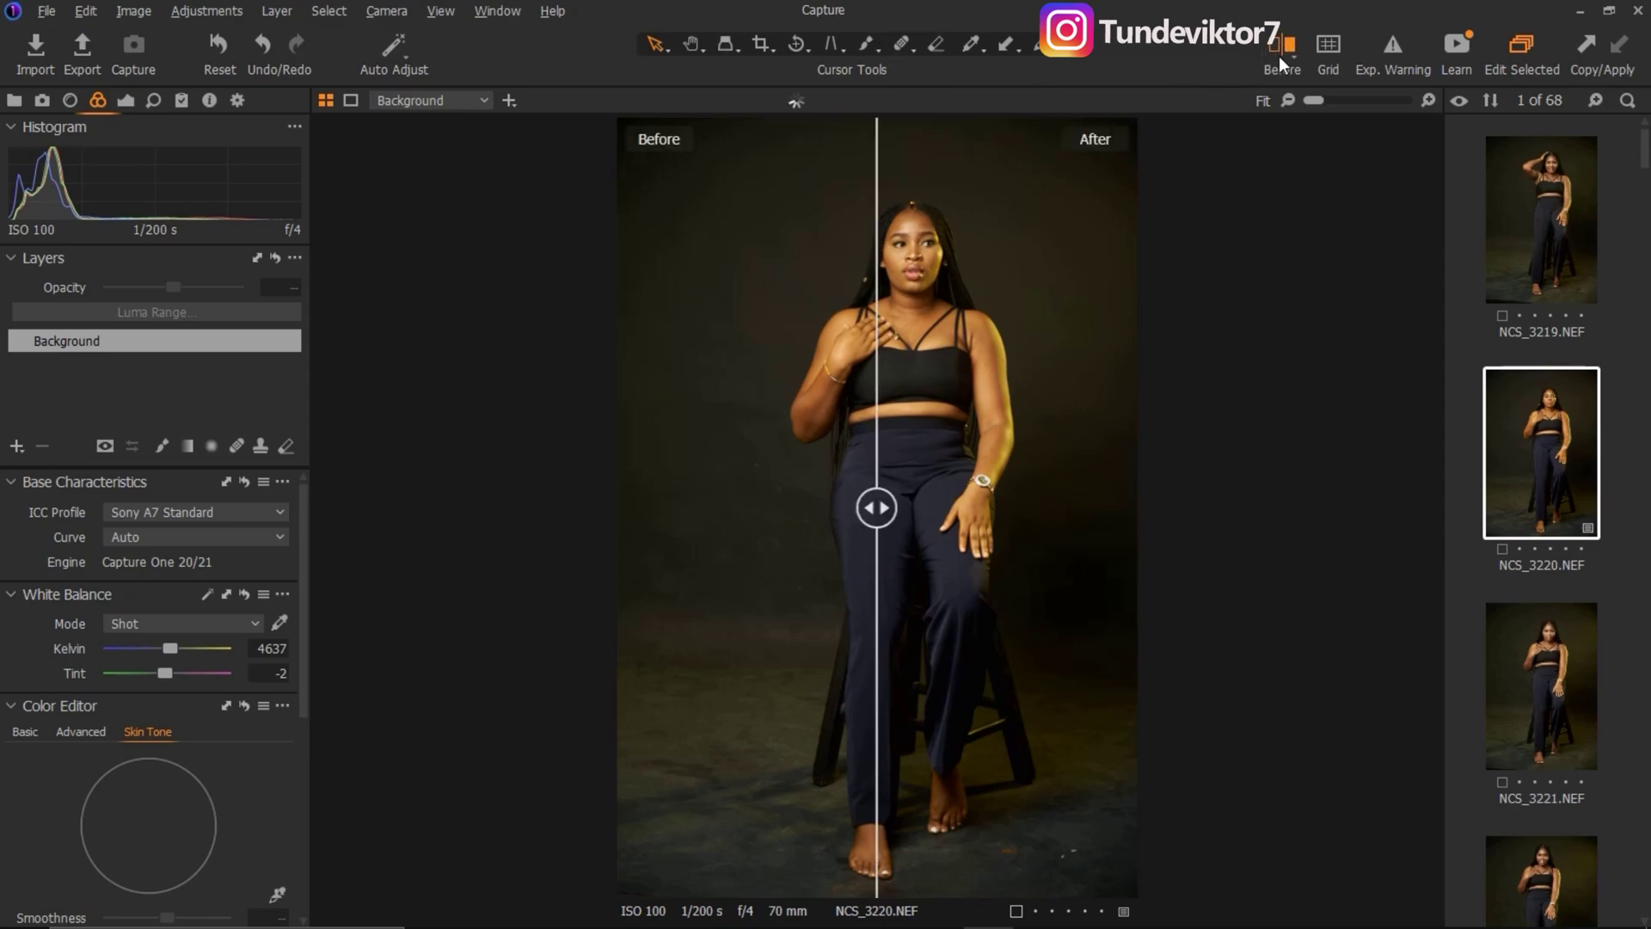
{"action": "left_click_drag", "start_coordinate": [885, 489], "coordinate": [1173, 471]}
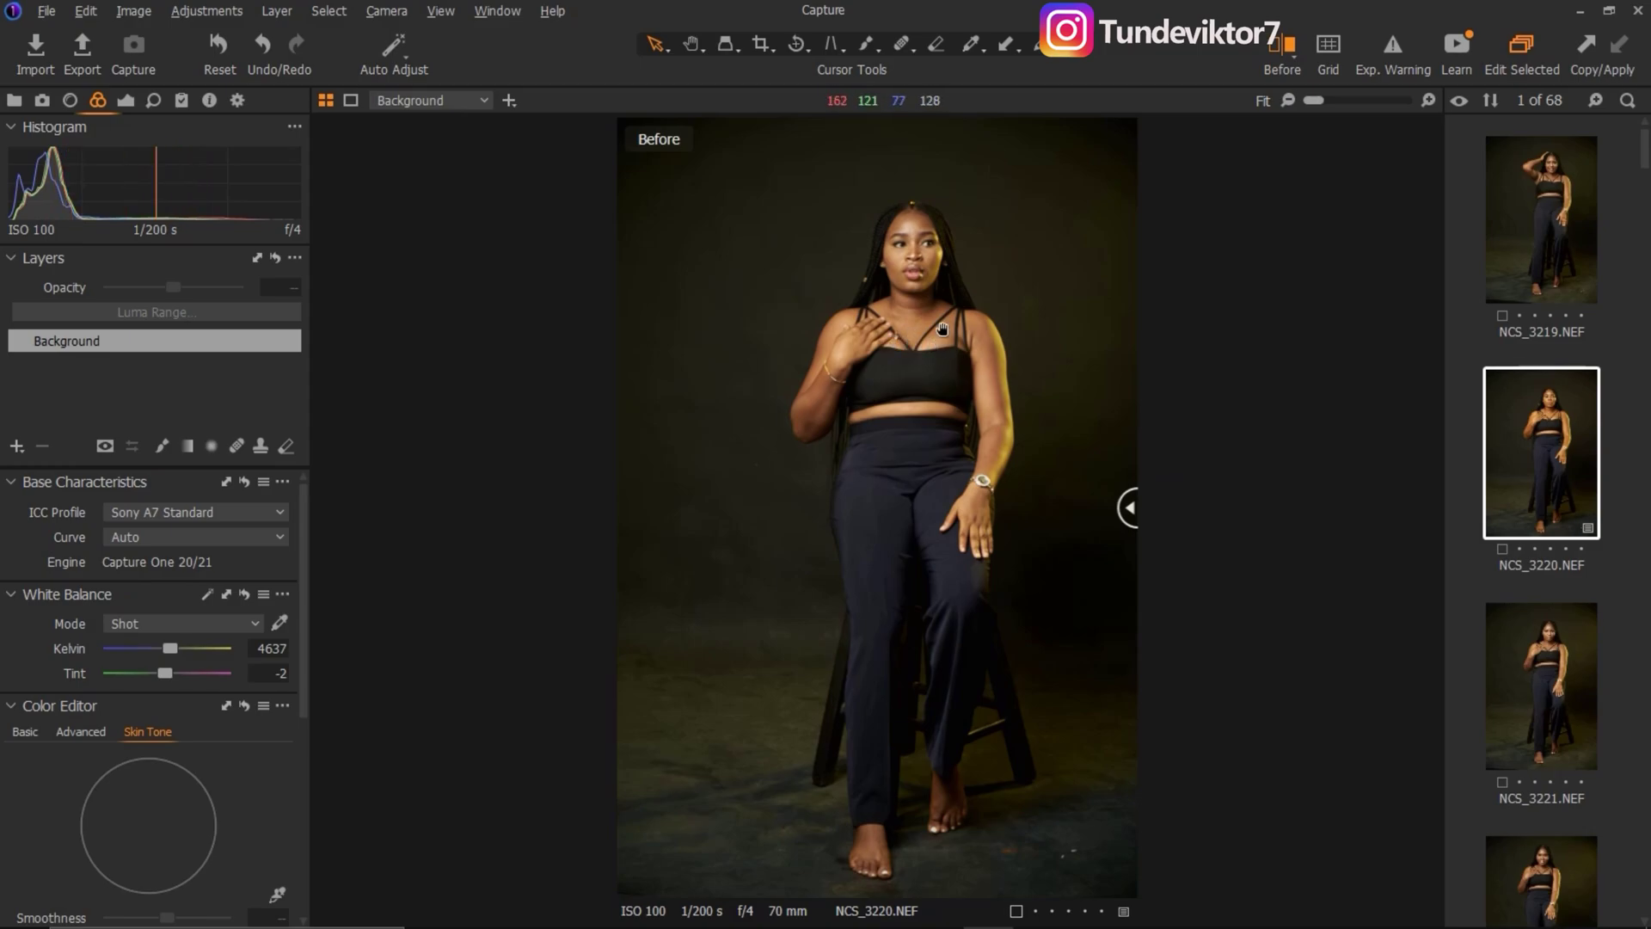
{"action": "left_click_drag", "start_coordinate": [1129, 507], "coordinate": [549, 503]}
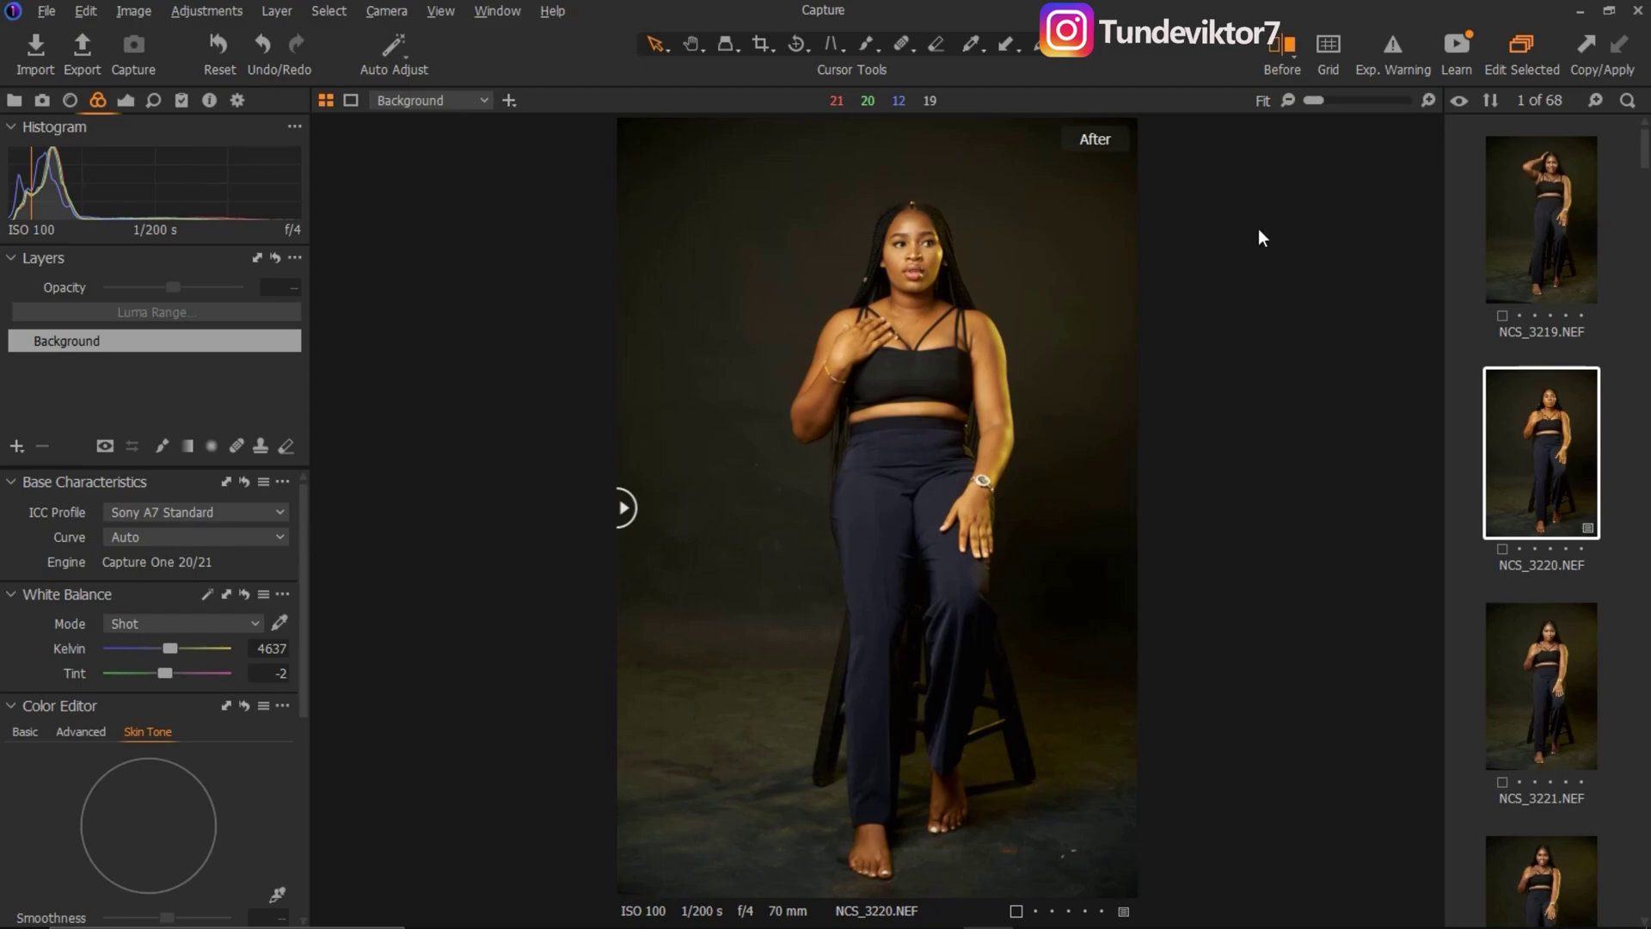
{"action": "left_click_drag", "start_coordinate": [1315, 95], "coordinate": [1336, 97]}
{"action": "left_click_drag", "start_coordinate": [989, 293], "coordinate": [989, 242]}
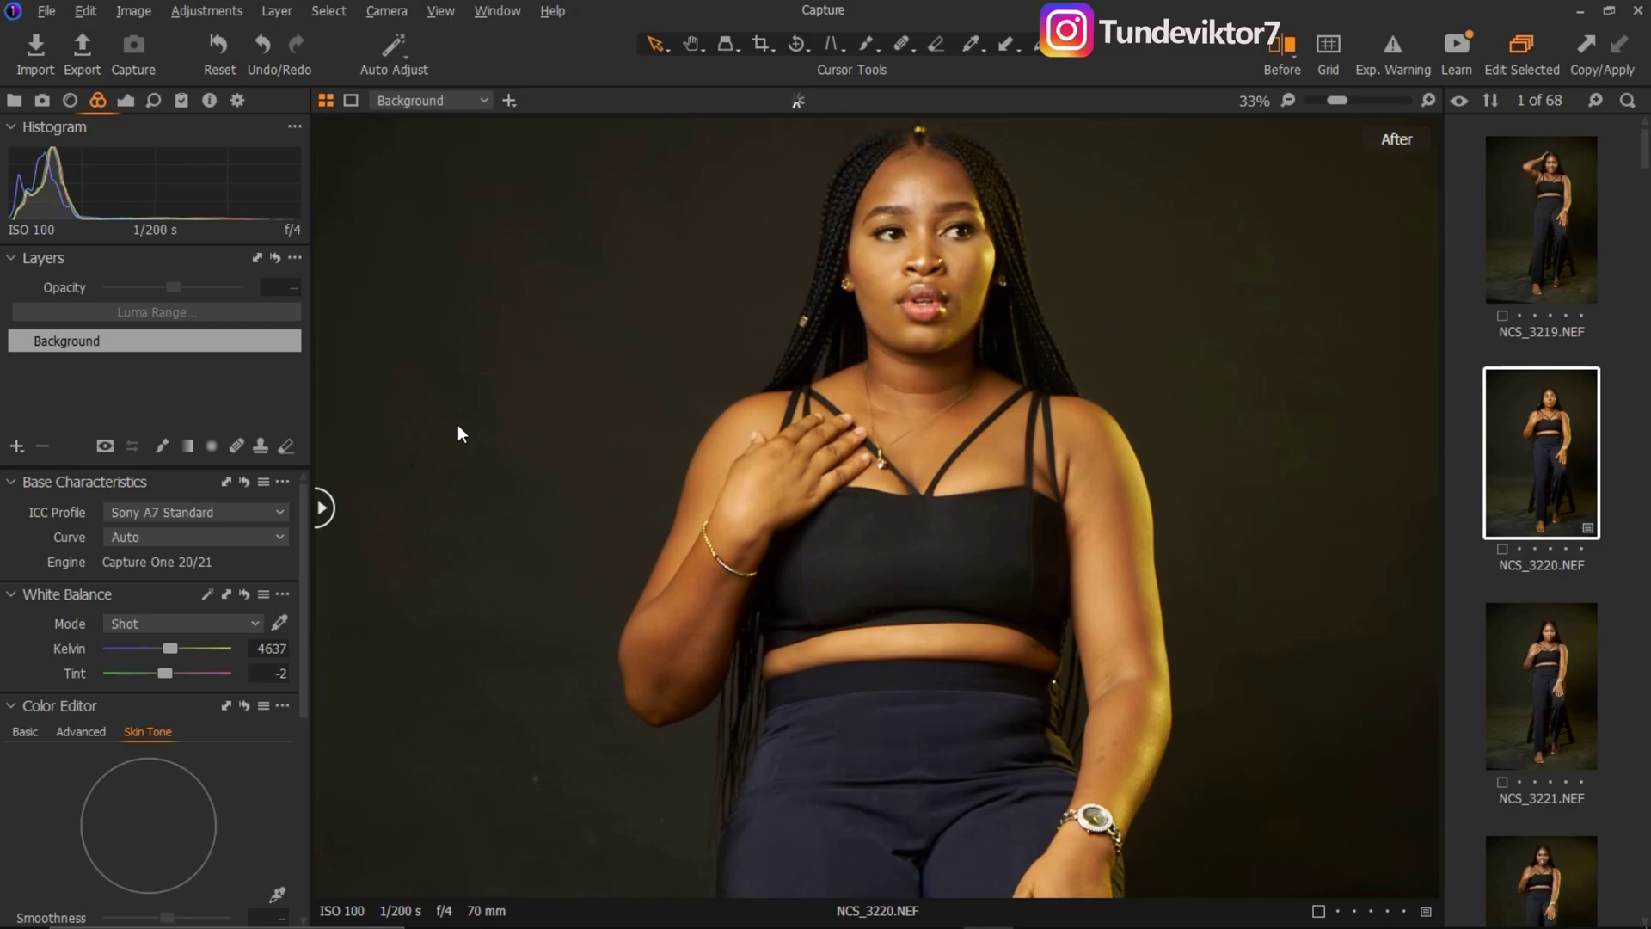
{"action": "mouse_move", "coordinate": [320, 507]}
{"action": "left_mouse_down"}
{"action": "mouse_move", "coordinate": [531, 487]}
{"action": "mouse_move", "coordinate": [1470, 505]}
{"action": "mouse_move", "coordinate": [320, 507]}
{"action": "left_mouse_up"}
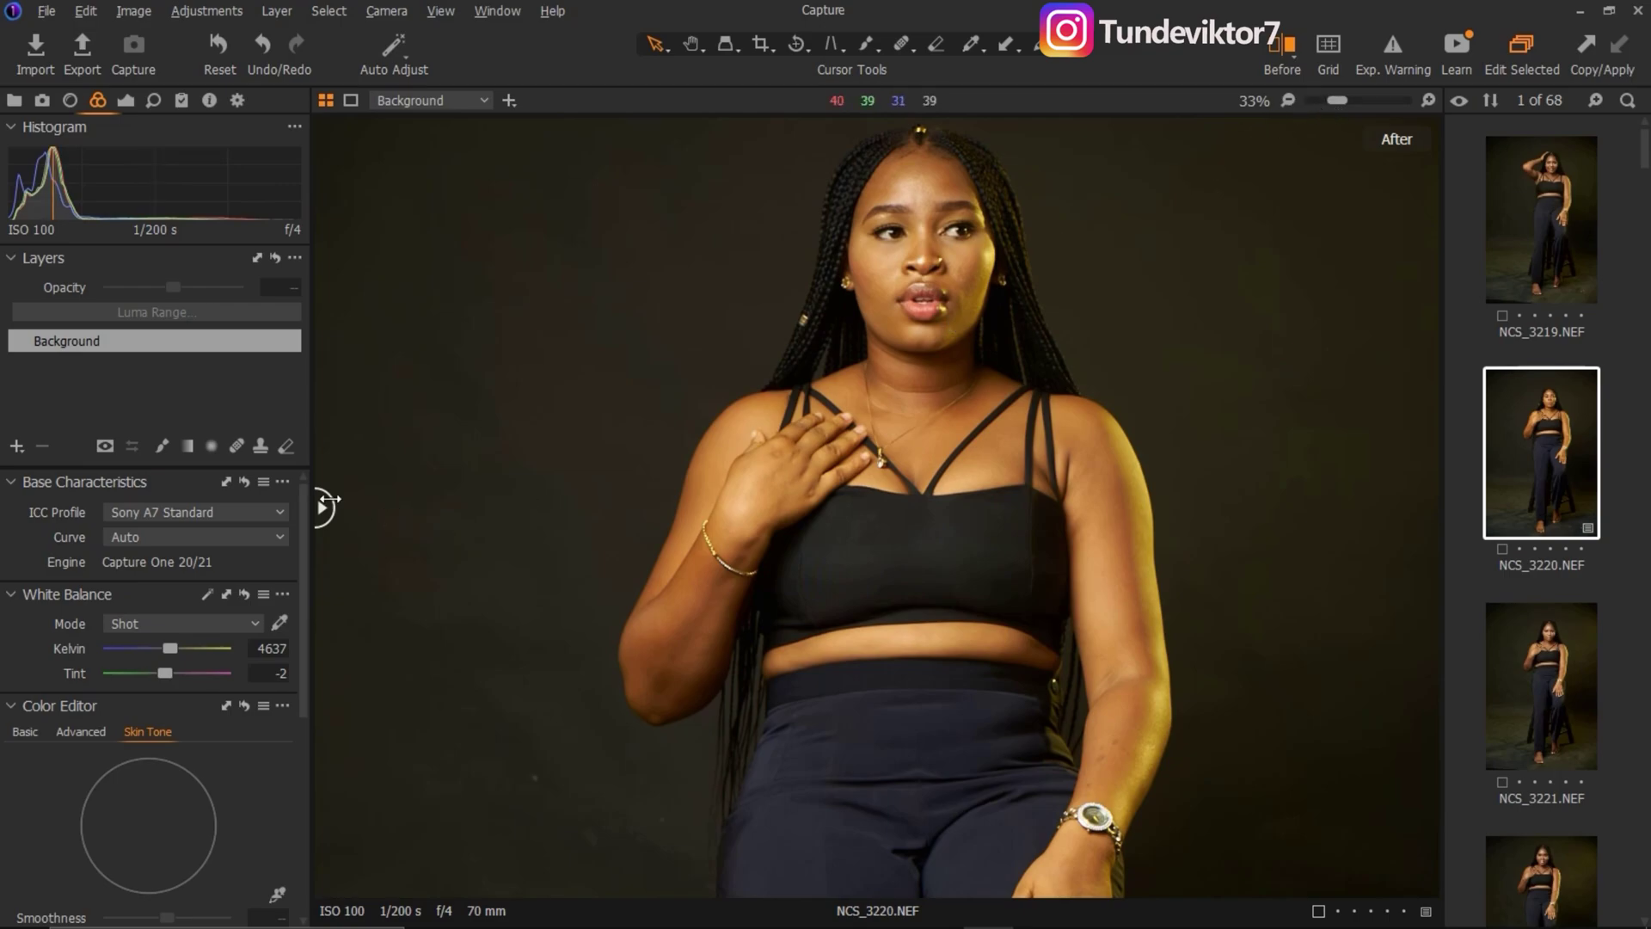
{"action": "left_click_drag", "start_coordinate": [322, 508], "coordinate": [1454, 514]}
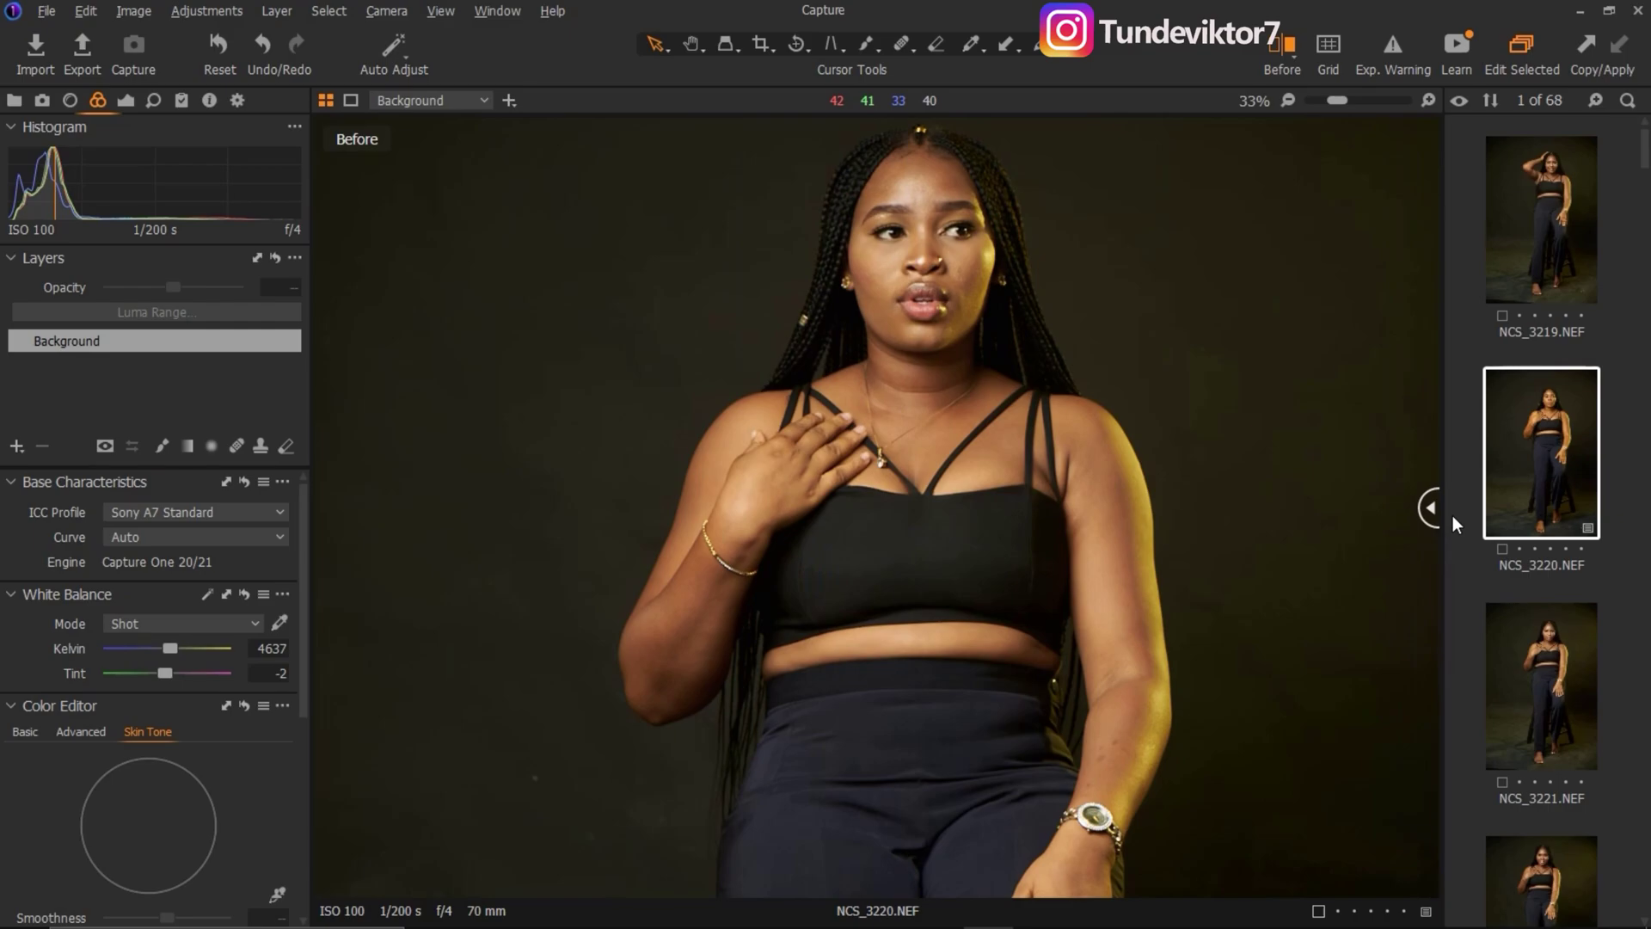
{"action": "left_click_drag", "start_coordinate": [1431, 509], "coordinate": [264, 561]}
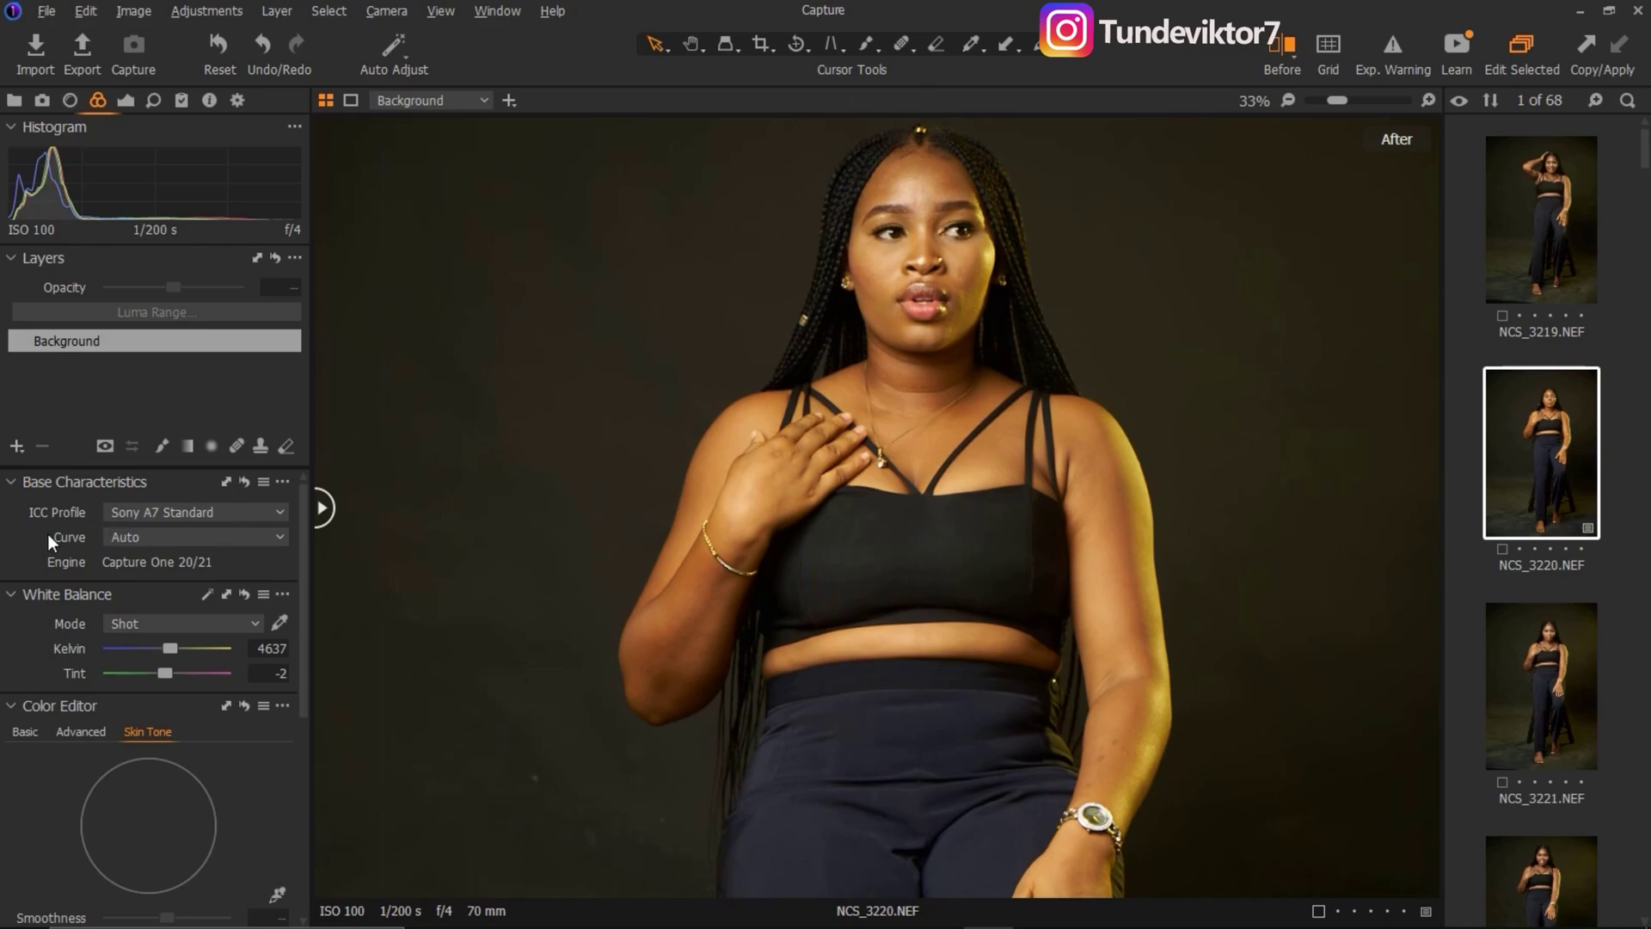
{"action": "left_click", "coordinate": [226, 513]}
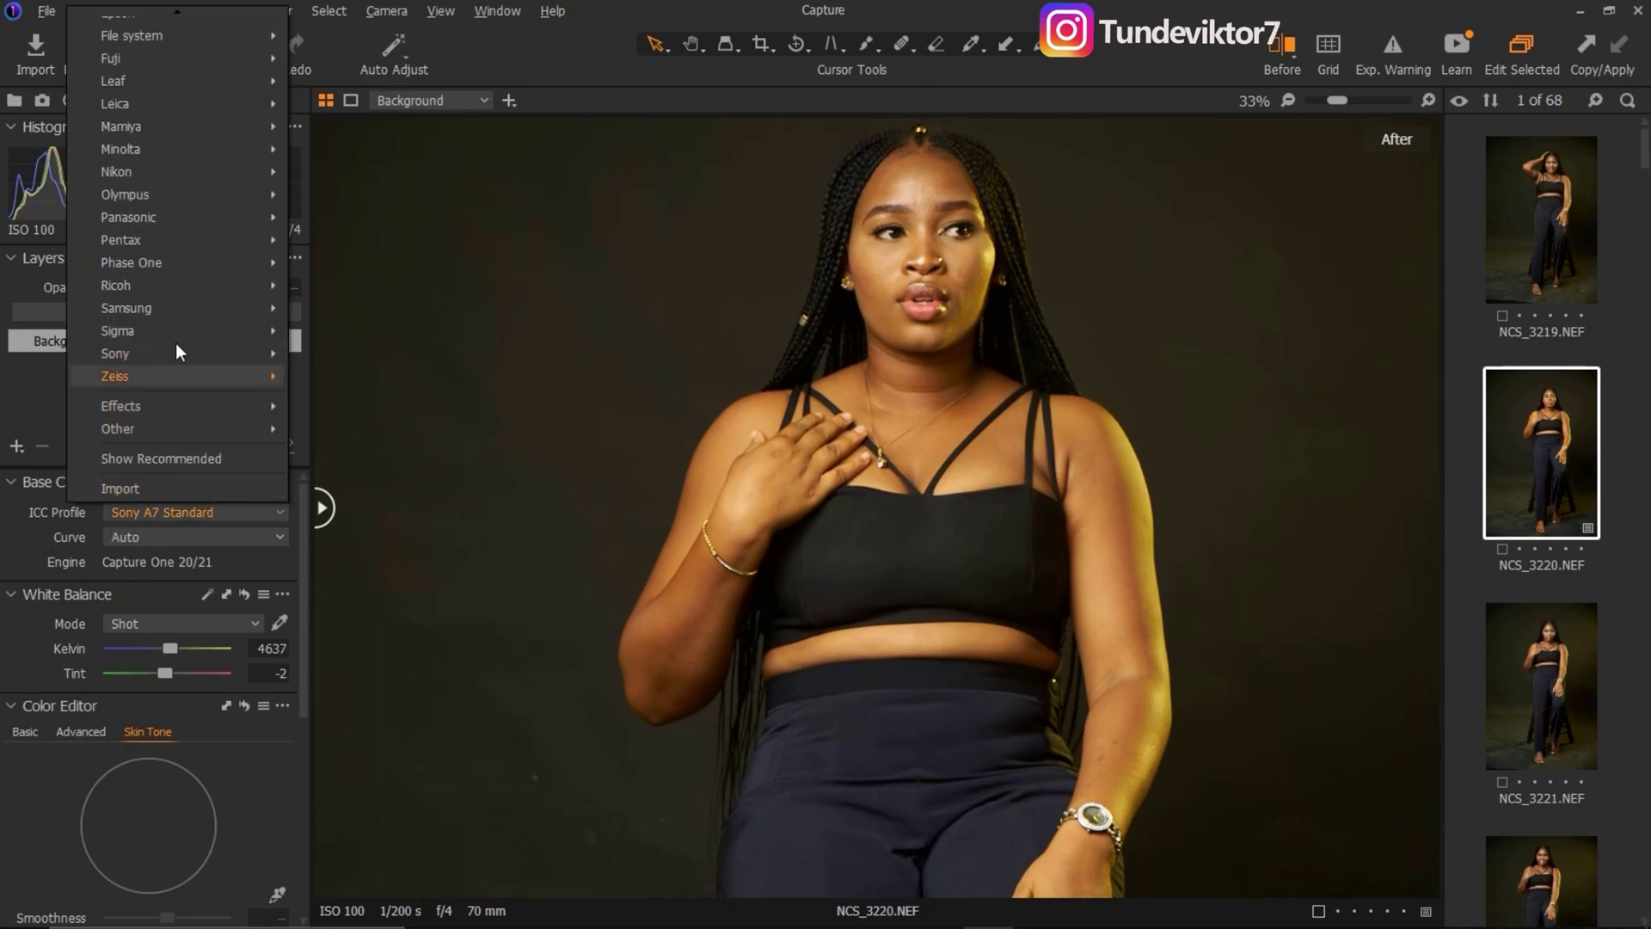
{"action": "left_click", "coordinate": [7, 536]}
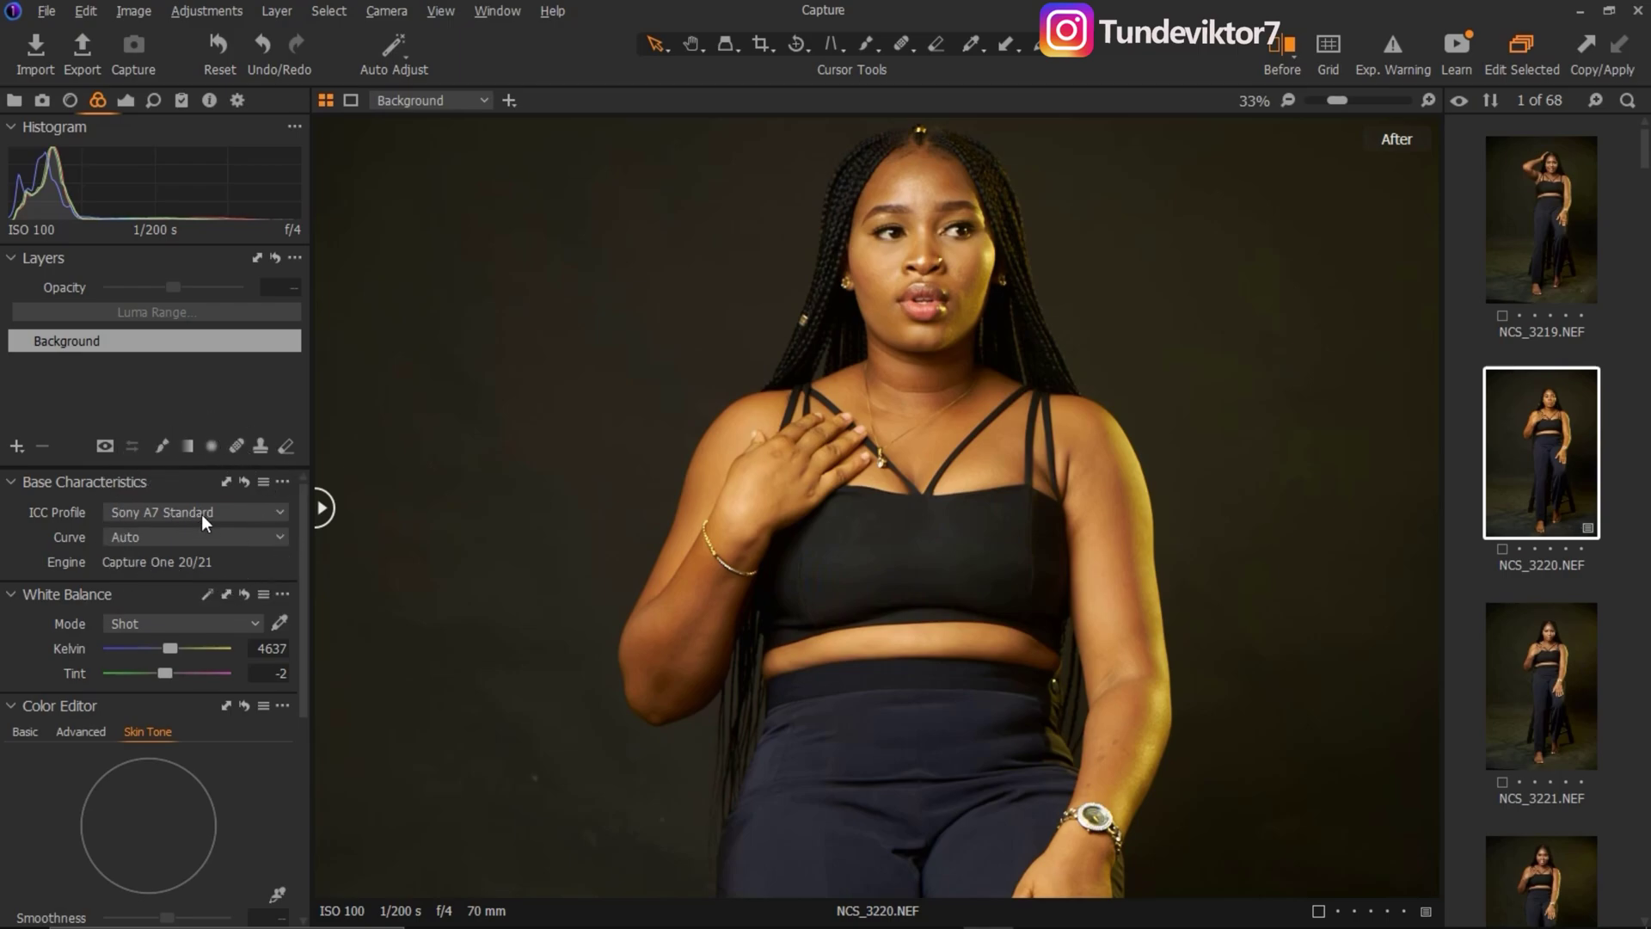
Save the Base Characteristics settings as defaults for Nikon Z5 and apply the new defaults to the selected variant
{"action": "left_click", "coordinate": [283, 483]}
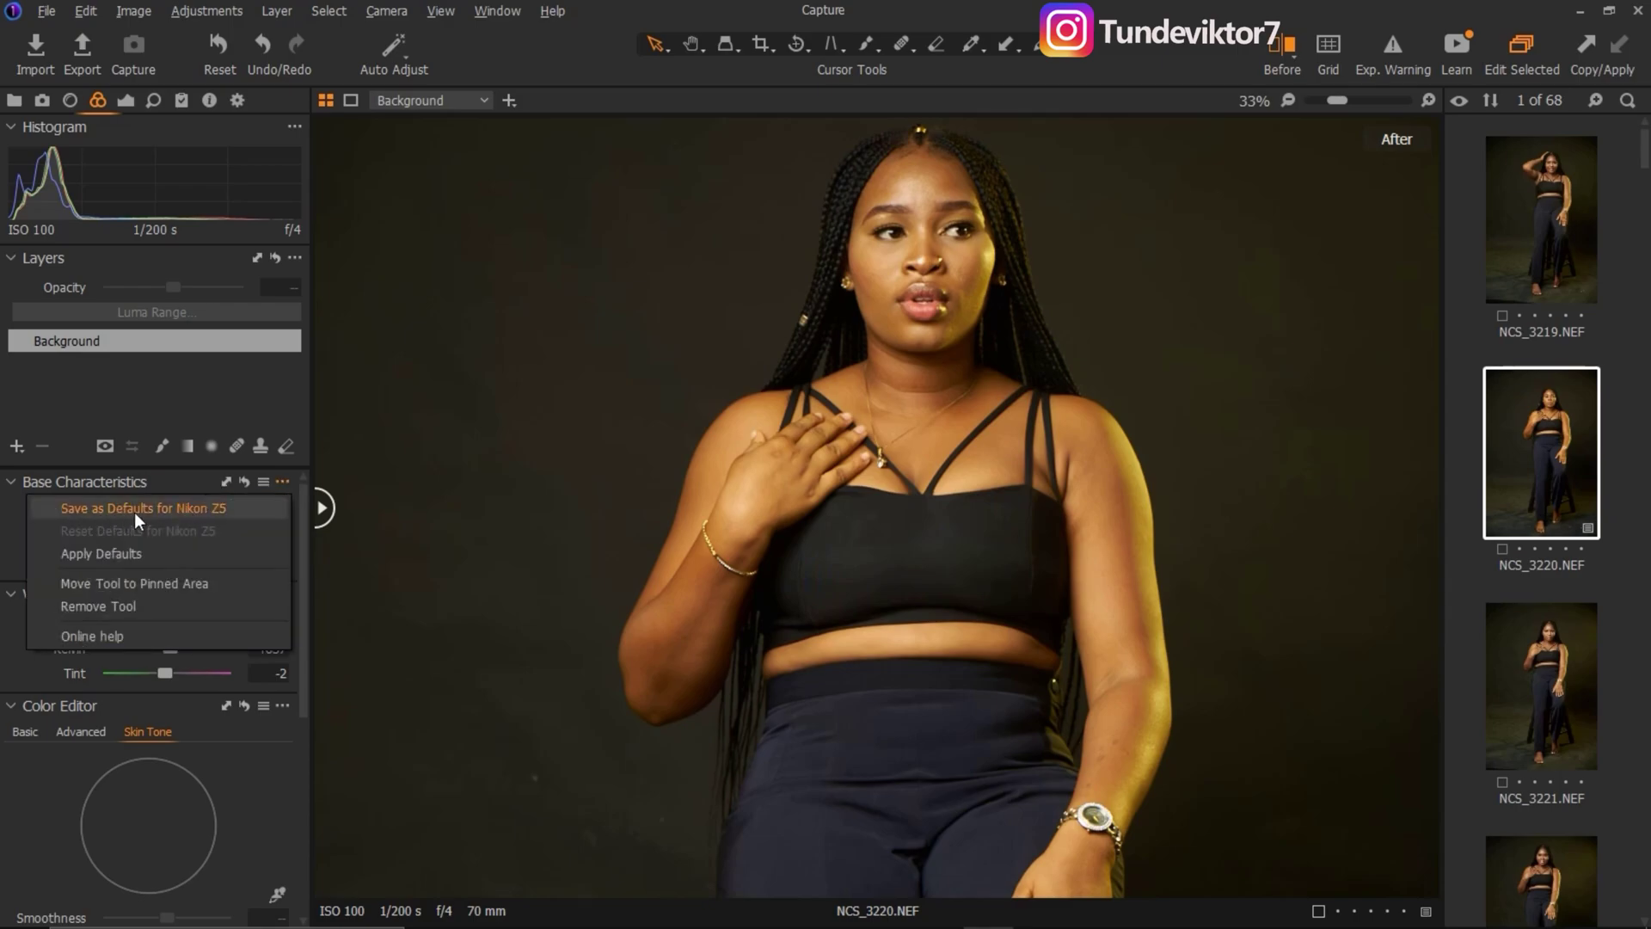
{"action": "left_click", "coordinate": [218, 509]}
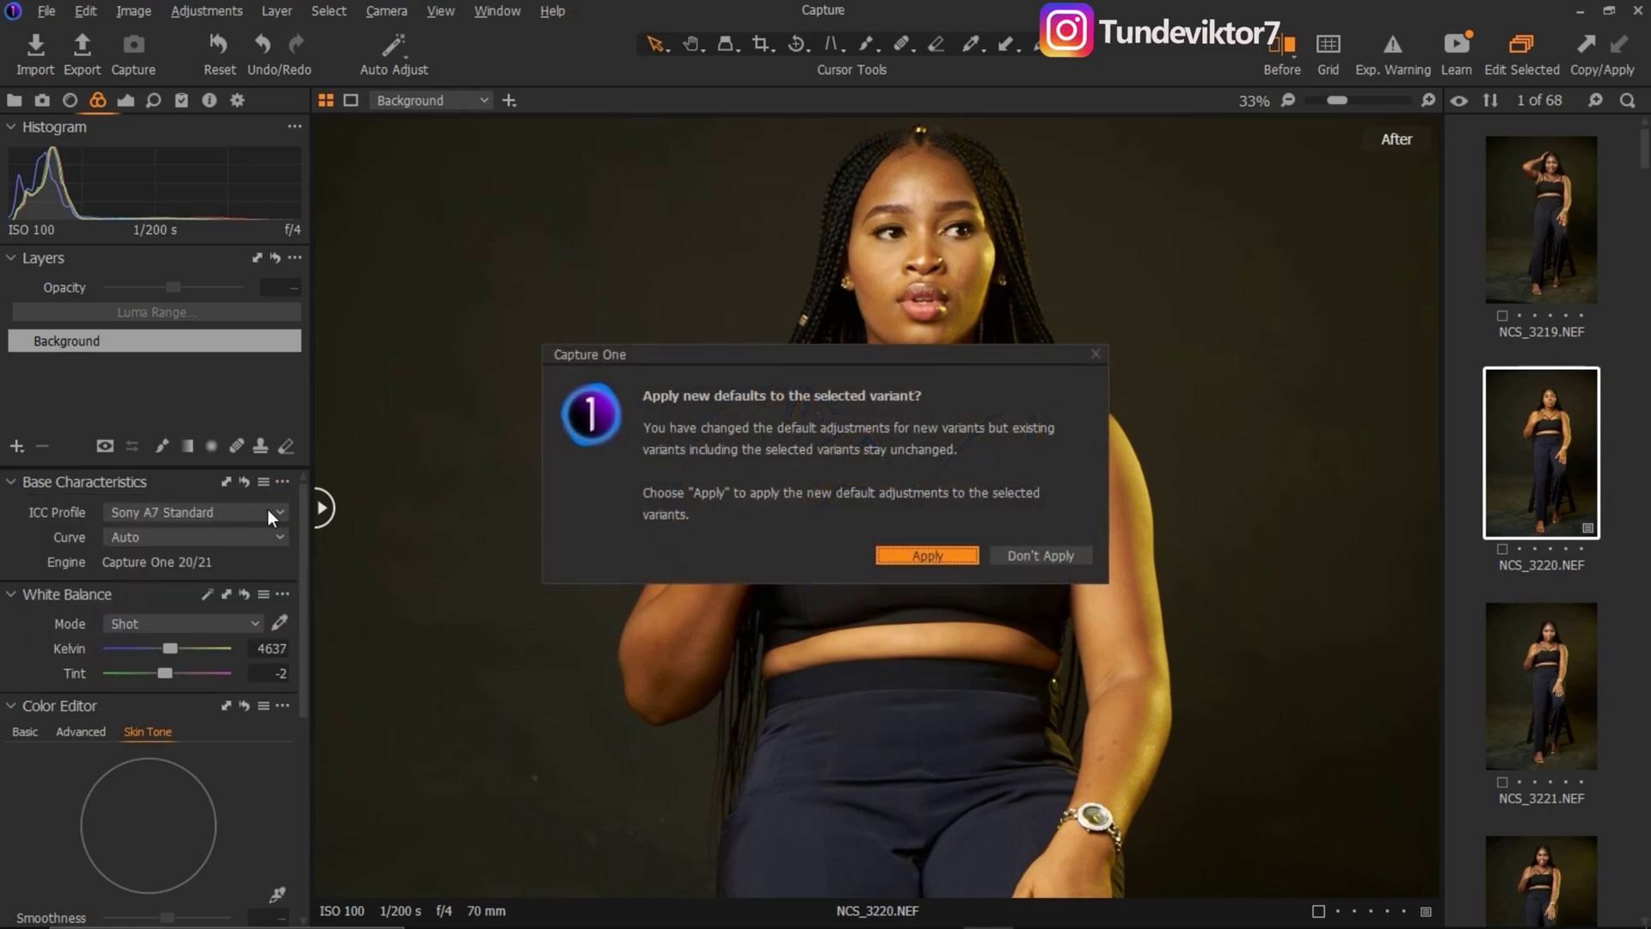
{"action": "left_click", "coordinate": [930, 554]}
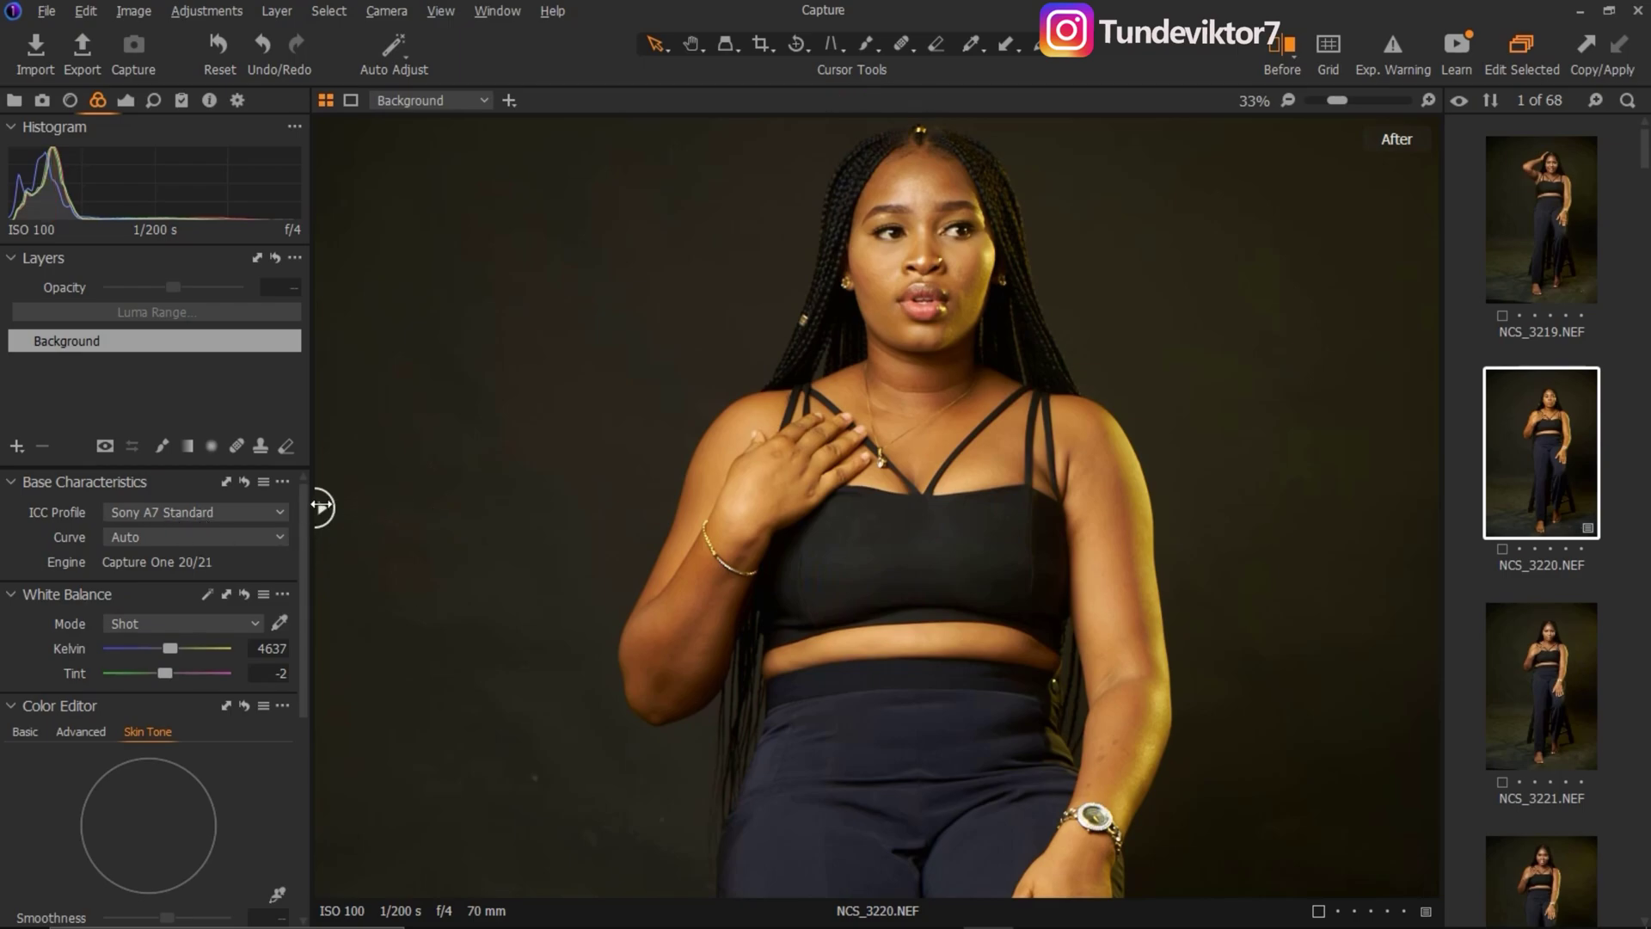
{"action": "left_click", "coordinate": [192, 517]}
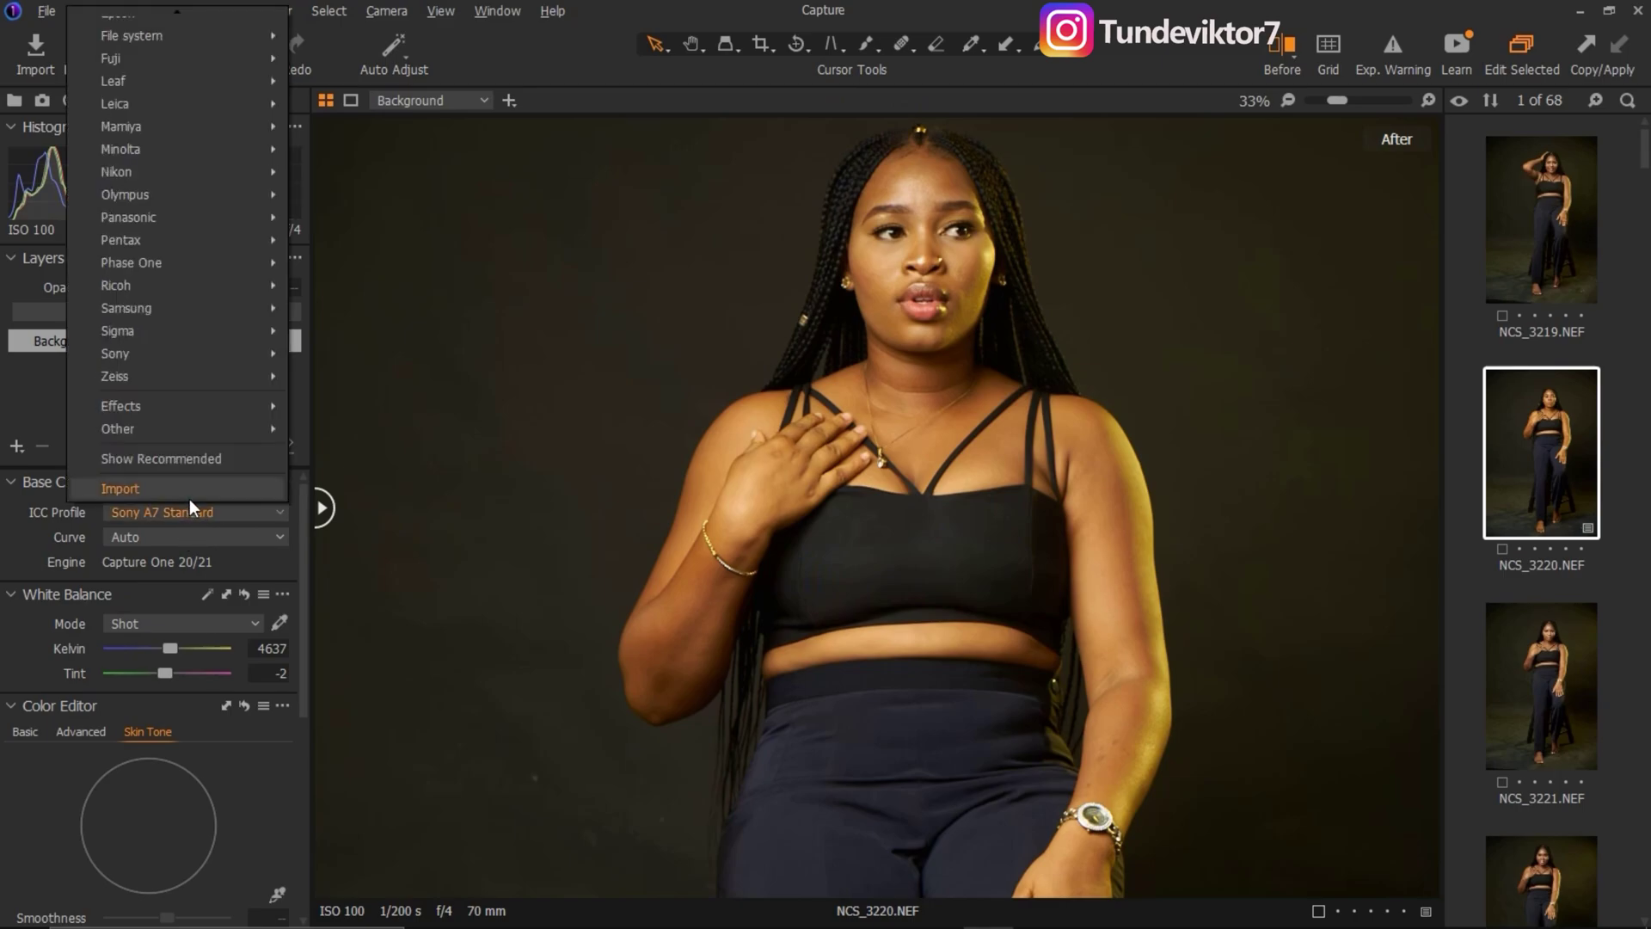
{"action": "left_click", "coordinate": [196, 509]}
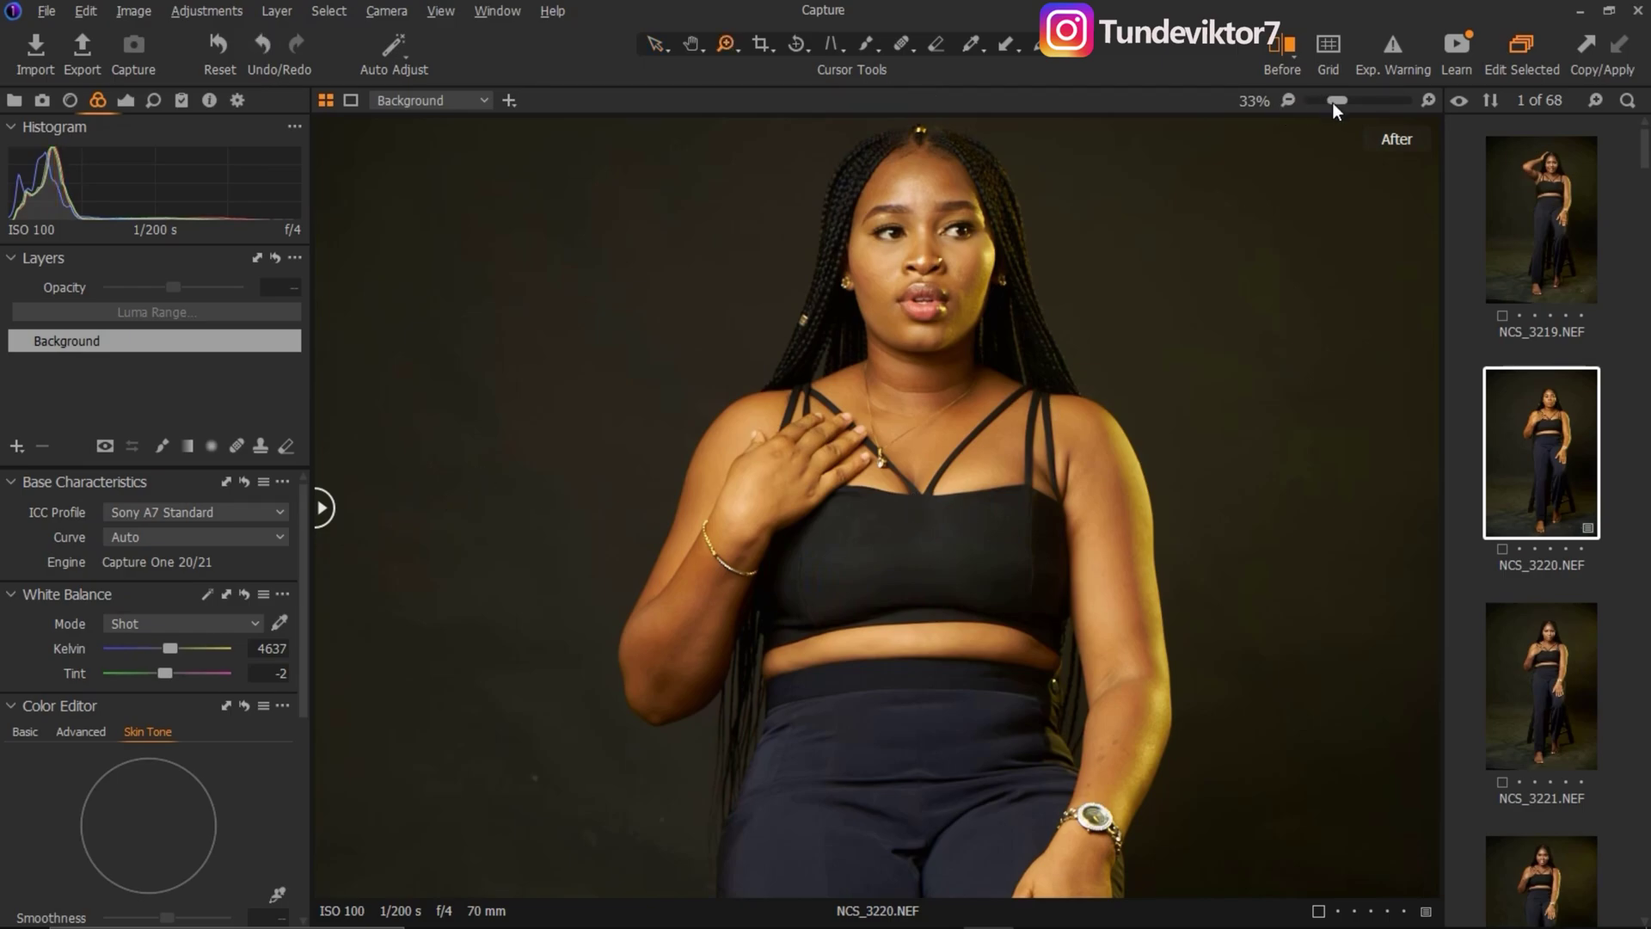
{"action": "left_click_drag", "start_coordinate": [1333, 102], "coordinate": [1310, 105]}
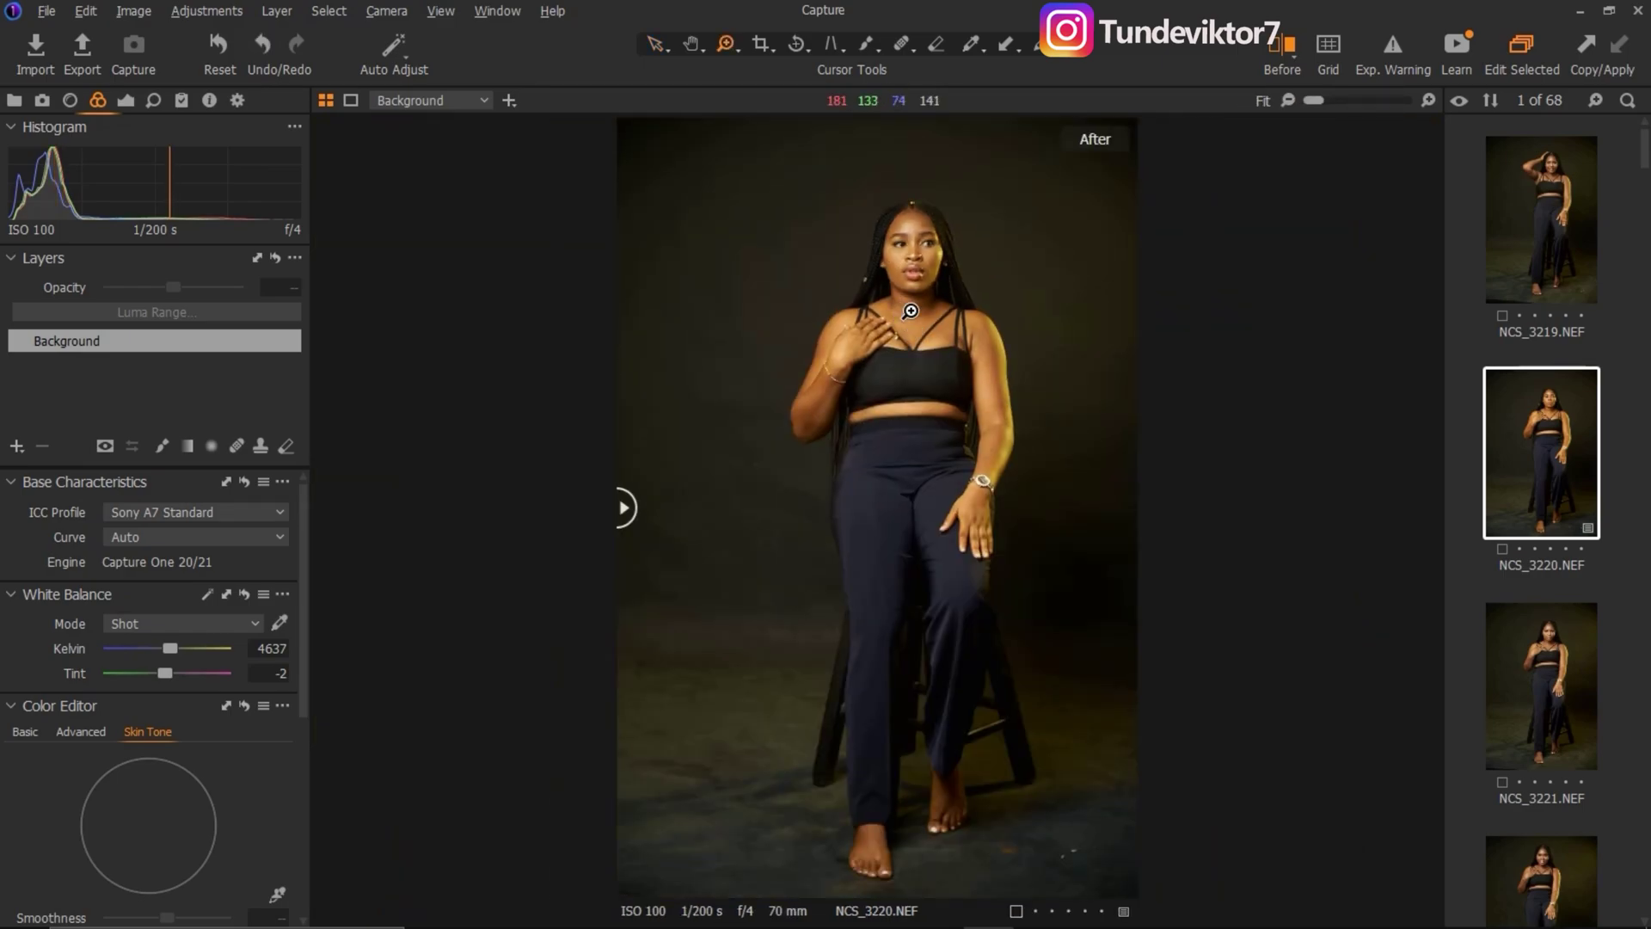